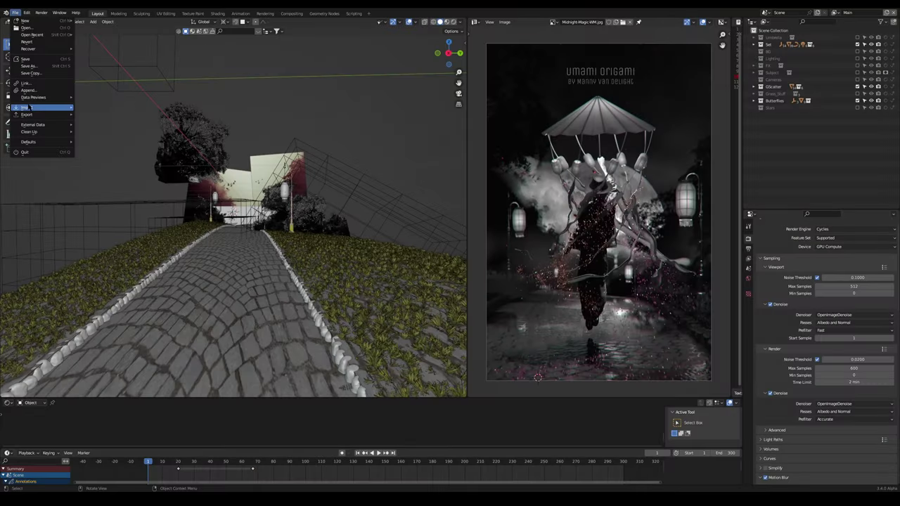
- Import Midnight Magic-Me.png and Midnight Magic-MeArm.png as Emit-material planes and snap both to the 3D cursor
{"action": "mouse_move", "coordinate": [43, 107]}
{"action": "left_click", "coordinate": [95, 199]}
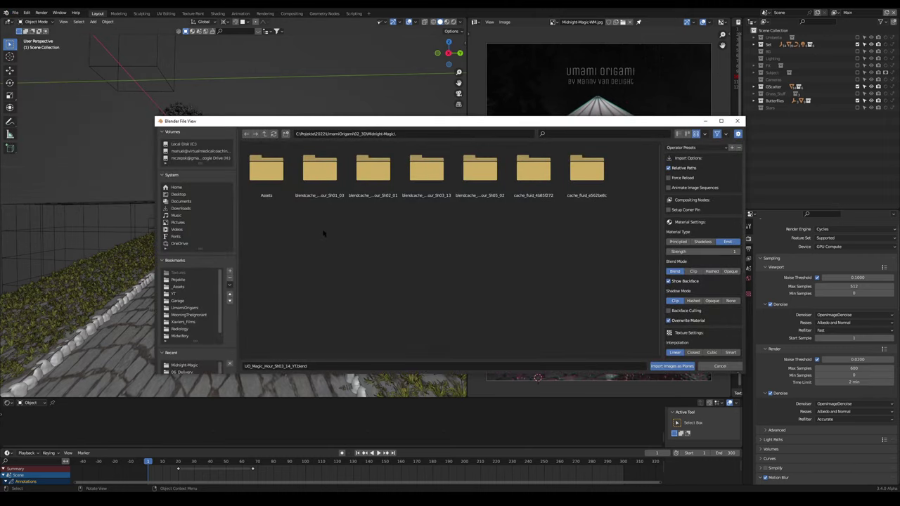
{"action": "left_click", "coordinate": [427, 169]}
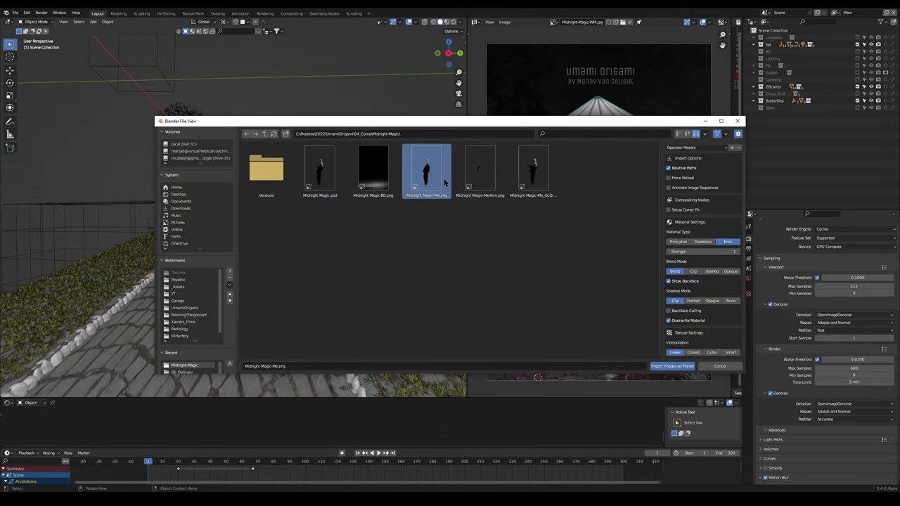
{"action": "left_click", "coordinate": [480, 169], "text": "shift"}
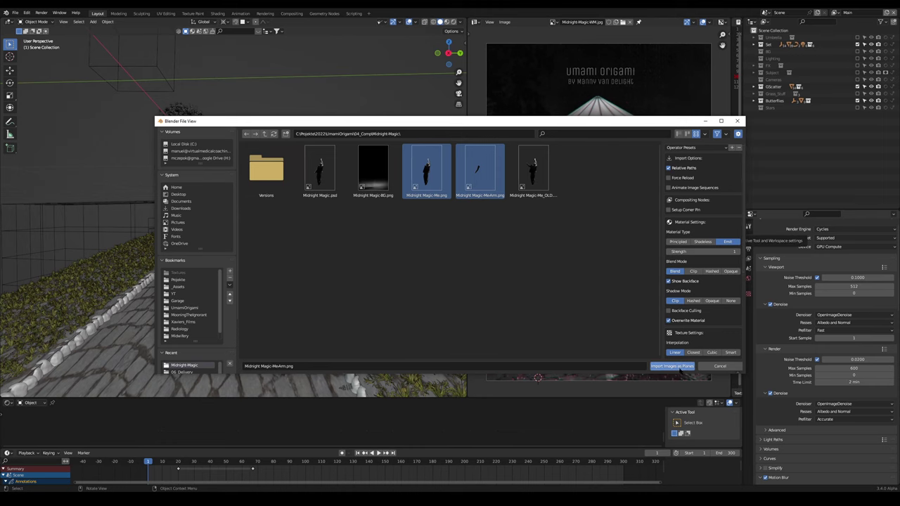
{"action": "left_click", "coordinate": [677, 368]}
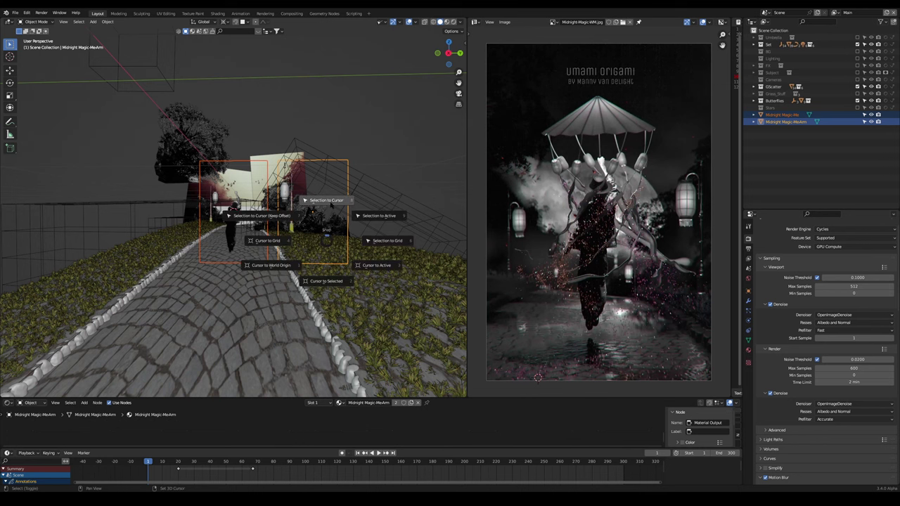
{"action": "left_click", "coordinate": [330, 201]}
{"action": "scroll", "coordinate": [233, 214], "scroll_direction": "up", "scroll_amount": 6}
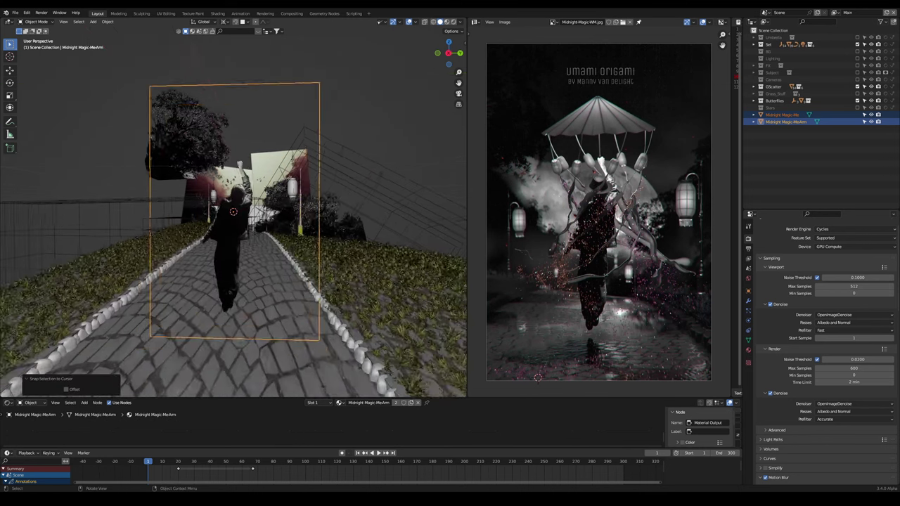
{"action": "left_click", "coordinate": [786, 121]}
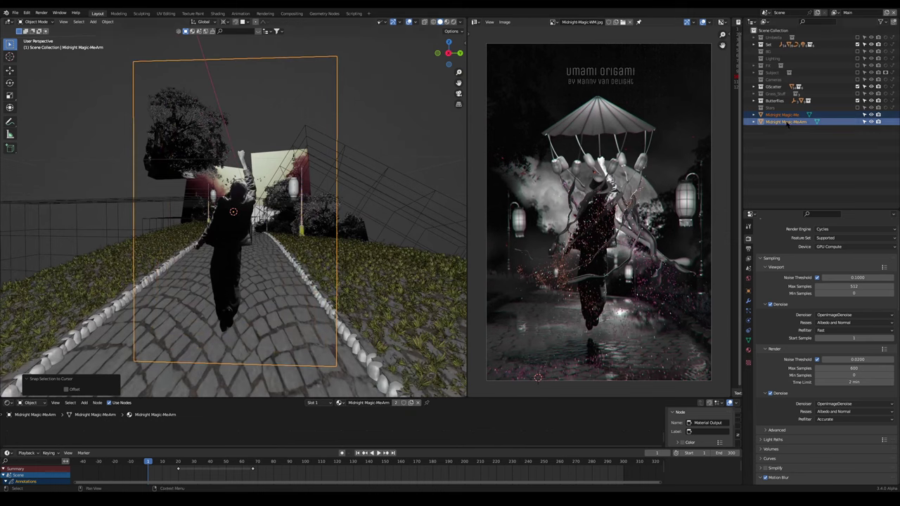
{"action": "key", "text": "g"}
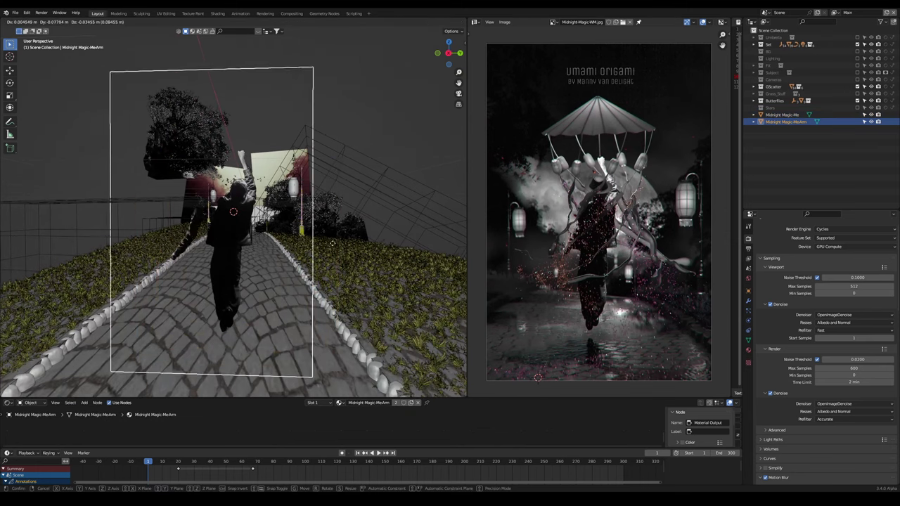
{"action": "right_click", "coordinate": [316, 234]}
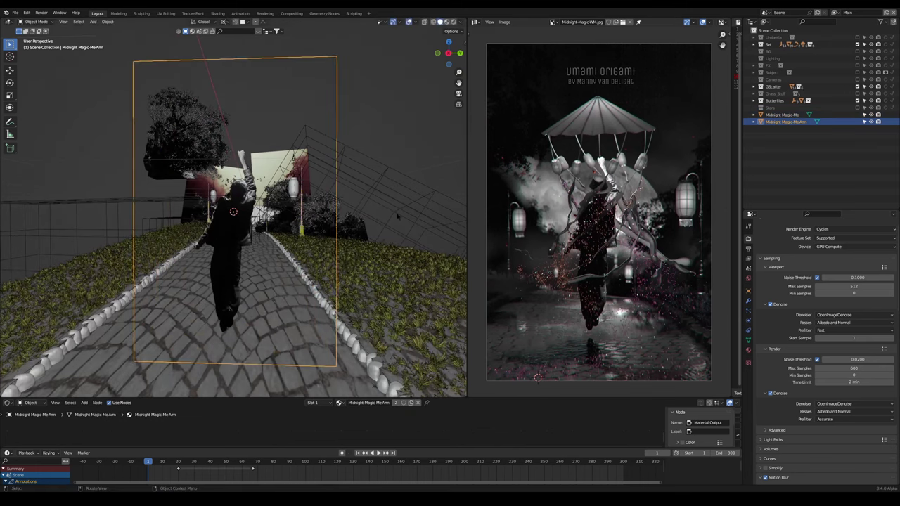
{"action": "left_click", "coordinate": [782, 114]}
{"action": "key", "text": "g"}
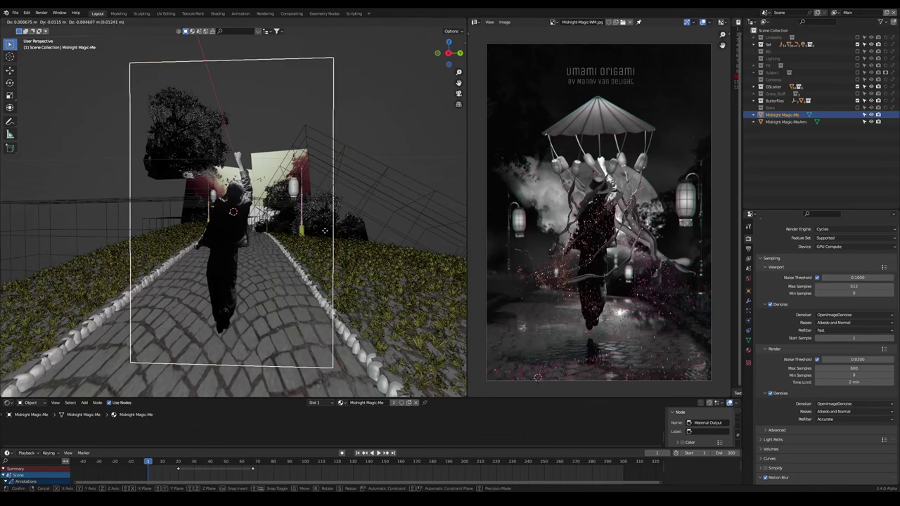
{"action": "key", "text": "Escape"}
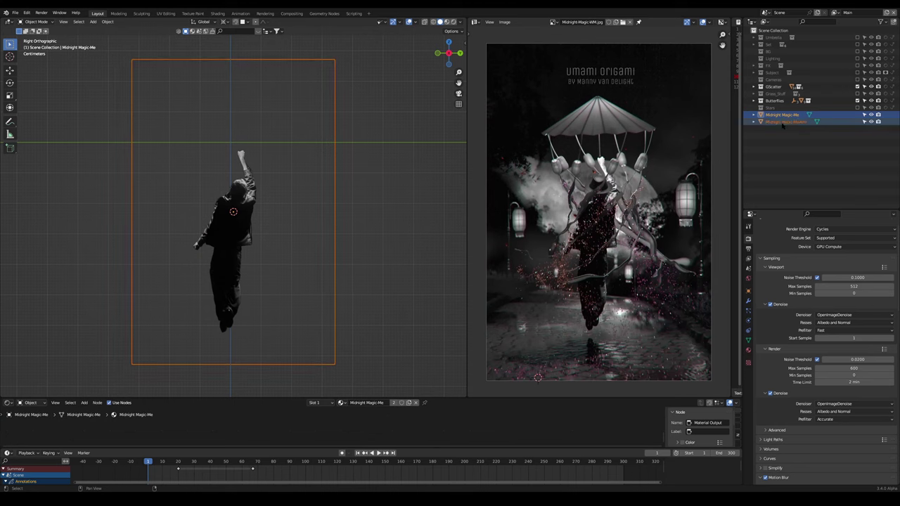
- Subdivide the meshes of both imported image planes with 22 cuts
{"action": "key", "text": "Tab"}
{"action": "right_click", "coordinate": [211, 244]}
{"action": "left_click", "coordinate": [199, 244]}
{"action": "left_click_drag", "start_coordinate": [84, 344], "coordinate": [97, 343]}
{"action": "left_click", "coordinate": [97, 343]}
{"action": "type", "text": "22"}
{"action": "key", "text": "Tab"}
{"action": "key", "text": "Return"}
{"action": "key", "text": "Tab"}
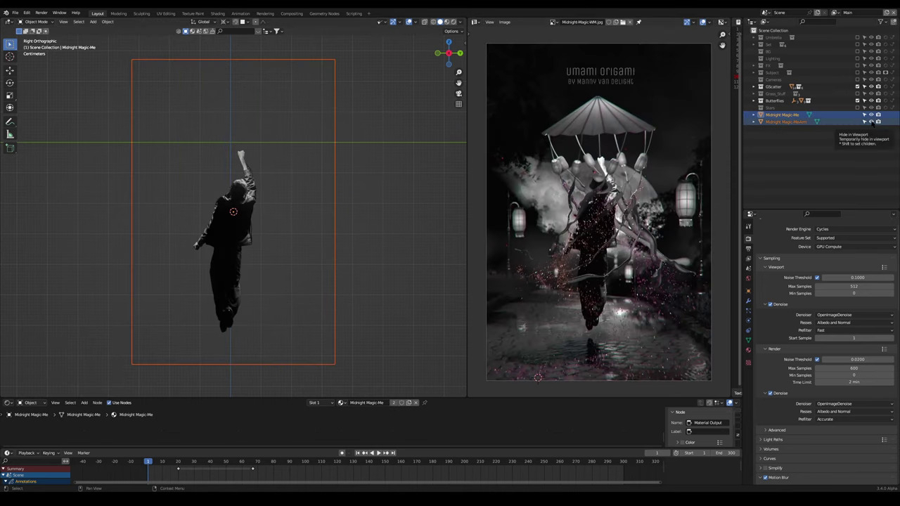
- Isolate the Midnight Magic-Me plane and cut a closed Knife outline around the figure's body and raised arm
{"action": "left_click", "coordinate": [786, 115]}
{"action": "key", "text": "Tab"}
{"action": "key", "text": "k"}
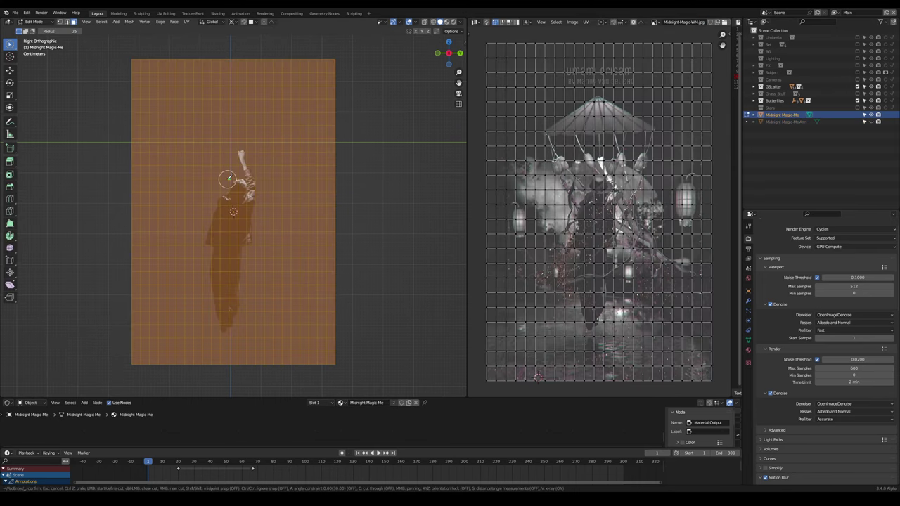
{"action": "scroll", "coordinate": [236, 199], "scroll_direction": "up", "scroll_amount": 2}
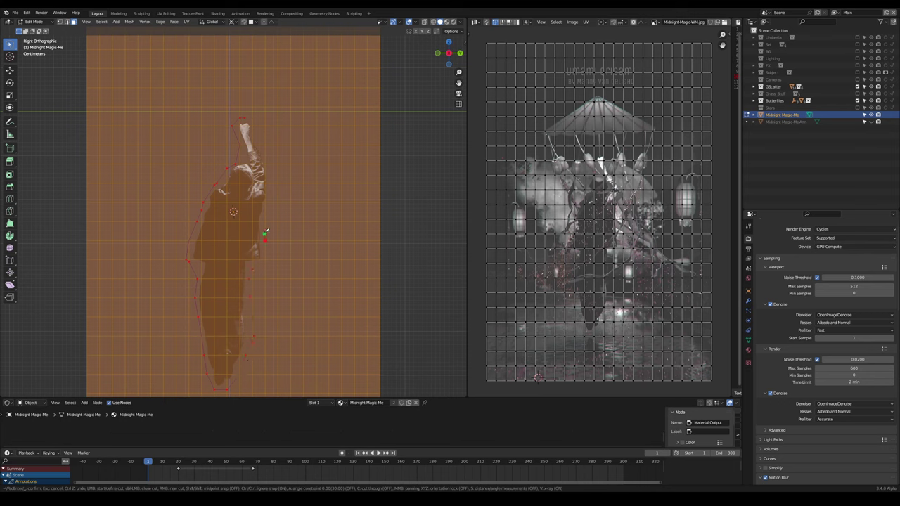
{"action": "key", "text": "Return"}
- Select the faces inside the body outline, invert the selection and delete the surrounding vertices
{"action": "key", "text": "w"}
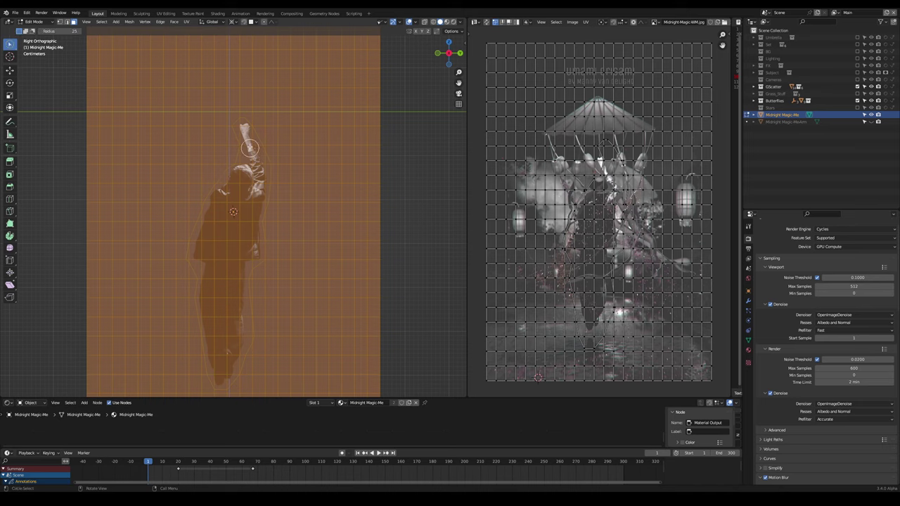
{"action": "scroll", "coordinate": [246, 138], "scroll_direction": "up", "scroll_amount": 1}
{"action": "mouse_move", "coordinate": [247, 123]}
{"action": "left_mouse_down"}
{"action": "mouse_move", "coordinate": [264, 162]}
{"action": "mouse_move", "coordinate": [262, 203]}
{"action": "mouse_move", "coordinate": [203, 210]}
{"action": "mouse_move", "coordinate": [190, 281]}
{"action": "mouse_move", "coordinate": [255, 239]}
{"action": "left_mouse_up"}
{"action": "middle_click_drag", "start_coordinate": [237, 274], "coordinate": [247, 156], "text": "shift"}
{"action": "mouse_move", "coordinate": [264, 154]}
{"action": "left_mouse_down"}
{"action": "mouse_move", "coordinate": [231, 178]}
{"action": "mouse_move", "coordinate": [246, 195]}
{"action": "mouse_move", "coordinate": [235, 284]}
{"action": "mouse_move", "coordinate": [215, 223]}
{"action": "mouse_move", "coordinate": [243, 117]}
{"action": "left_mouse_up"}
{"action": "middle_click_drag", "start_coordinate": [243, 117], "coordinate": [242, 196], "text": "shift"}
{"action": "key", "text": "ctrl+i"}
{"action": "key", "text": "x"}
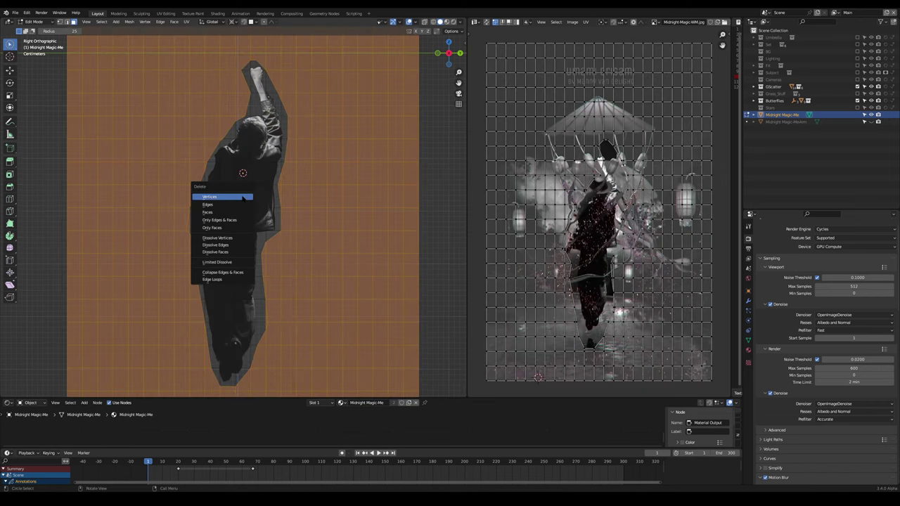
{"action": "left_click", "coordinate": [242, 197]}
{"action": "key", "text": "Tab"}
- Isolate the Midnight Magic-MeArm plane and cut a closed Knife outline around the lowered arm
{"action": "left_click", "coordinate": [871, 121]}
{"action": "left_click", "coordinate": [793, 123]}
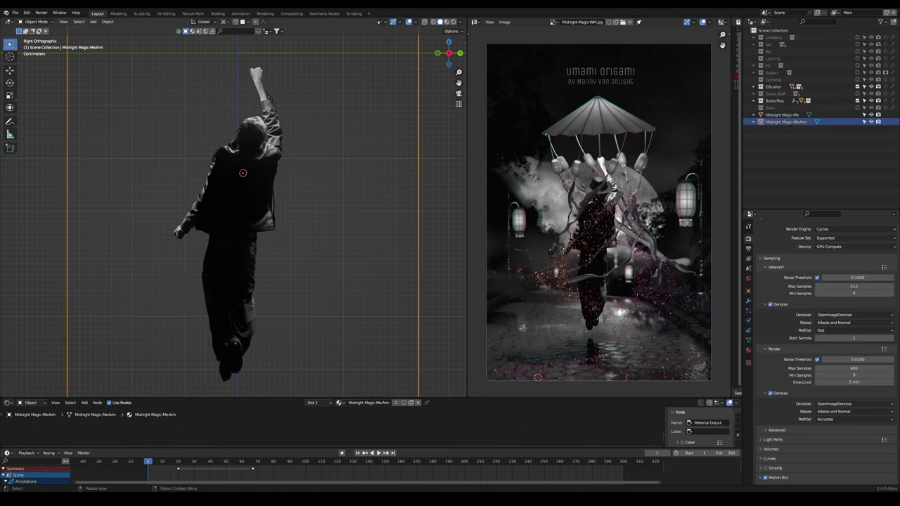
{"action": "key", "text": "Tab"}
{"action": "left_click", "coordinate": [872, 114]}
{"action": "key", "text": "k"}
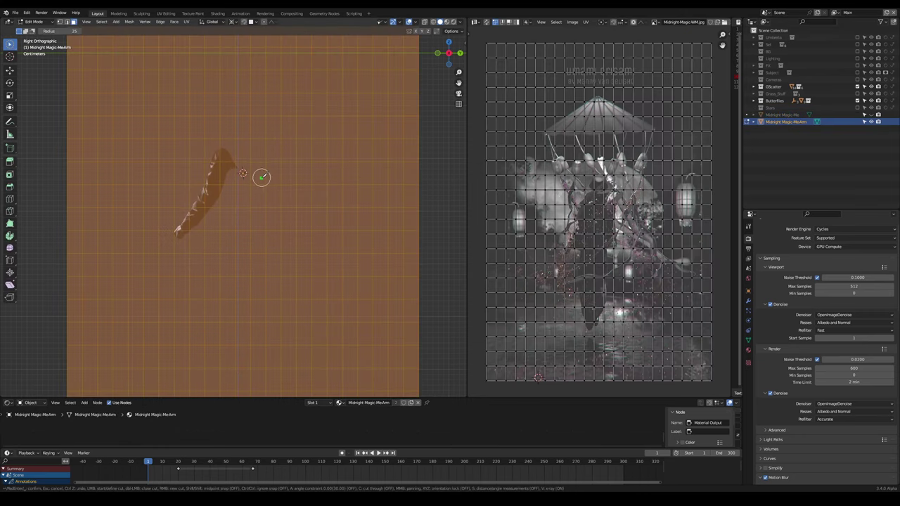
{"action": "key", "text": "Escape"}
{"action": "key", "text": "w"}
{"action": "key", "text": "k"}
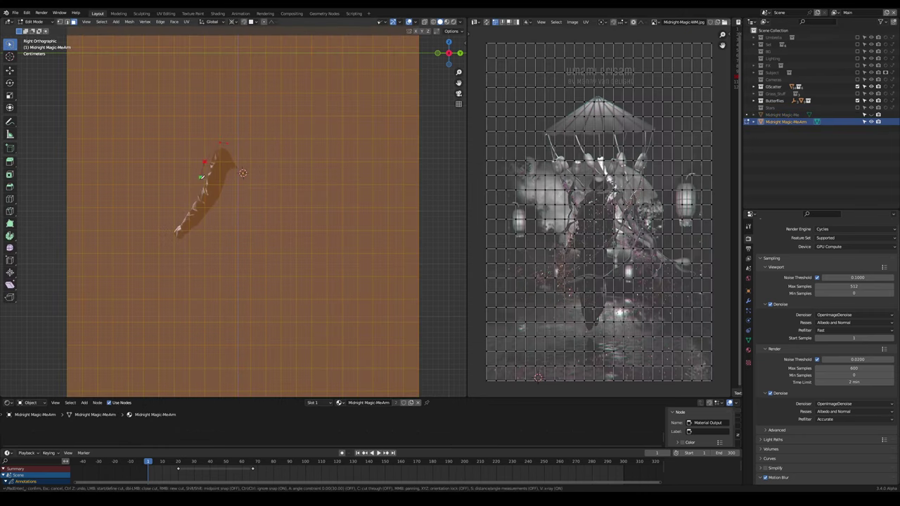
{"action": "left_click", "coordinate": [235, 148], "text": "ctrl"}
{"action": "left_click", "coordinate": [244, 161]}
{"action": "key", "text": "Return"}
- Trim the arm plane to its outline by selecting the inside faces, inverting and deleting the outer vertices
{"action": "scroll", "coordinate": [234, 158], "scroll_direction": "up", "scroll_amount": 3}
{"action": "key", "text": "w"}
{"action": "key", "text": "w"}
{"action": "key", "text": "w"}
{"action": "mouse_move", "coordinate": [224, 111]}
{"action": "left_mouse_down"}
{"action": "mouse_move", "coordinate": [206, 166]}
{"action": "mouse_move", "coordinate": [150, 235]}
{"action": "mouse_move", "coordinate": [173, 207]}
{"action": "left_mouse_up"}
{"action": "key", "text": "ctrl+i"}
{"action": "key", "text": "x"}
{"action": "left_click", "coordinate": [176, 211]}
{"action": "key", "text": "Tab"}
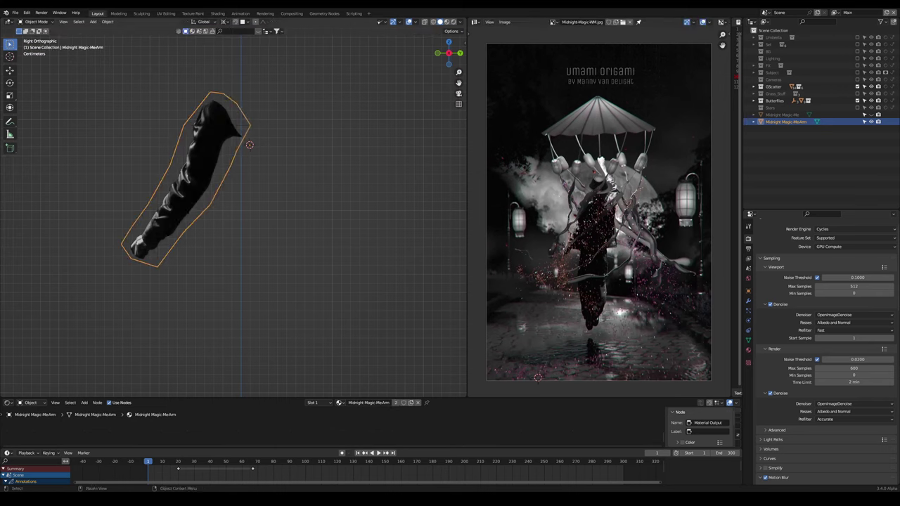
- Unhide the body plane and place the 3D cursor at the top of the raised fist
{"action": "left_click", "coordinate": [871, 115]}
{"action": "scroll", "coordinate": [281, 134], "scroll_direction": "down", "scroll_amount": 3}
{"action": "left_click", "coordinate": [273, 83]}
{"action": "right_click", "coordinate": [254, 66], "text": "shift"}
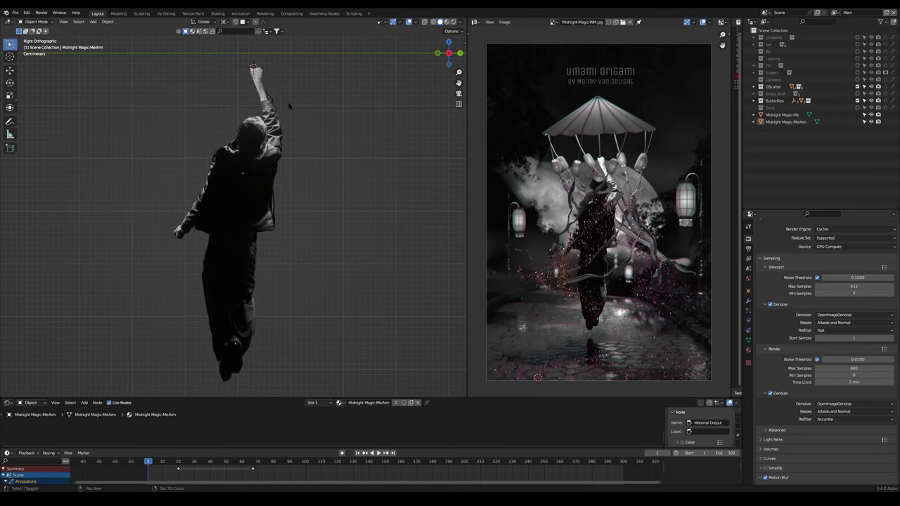
- Add a cylinder at the fist with 16 vertices, a 0.02 m radius and a 0.08 m depth
{"action": "middle_click_drag", "start_coordinate": [289, 107], "coordinate": [291, 199], "text": "shift"}
{"action": "scroll", "coordinate": [291, 199], "scroll_direction": "up", "scroll_amount": 3}
{"action": "middle_click_drag", "start_coordinate": [279, 162], "coordinate": [273, 187], "text": "shift"}
{"action": "key", "text": "shift+a"}
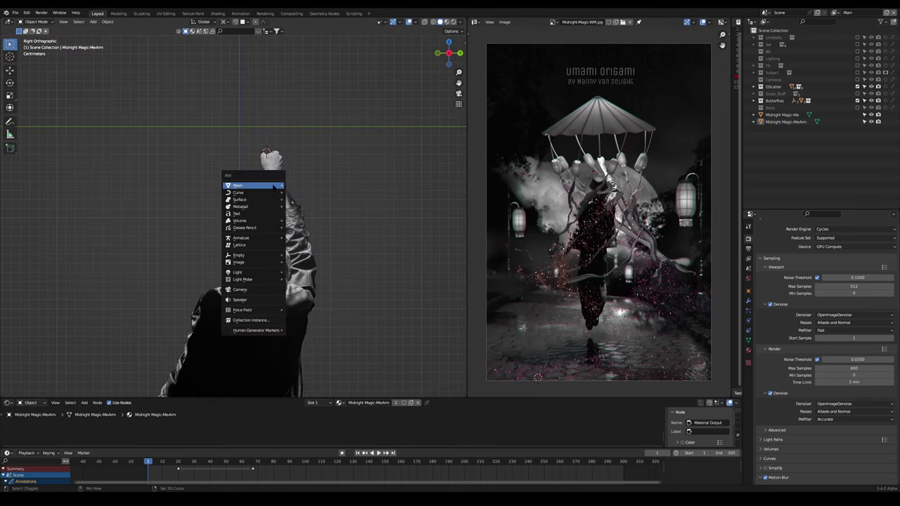
{"action": "mouse_move", "coordinate": [274, 185]}
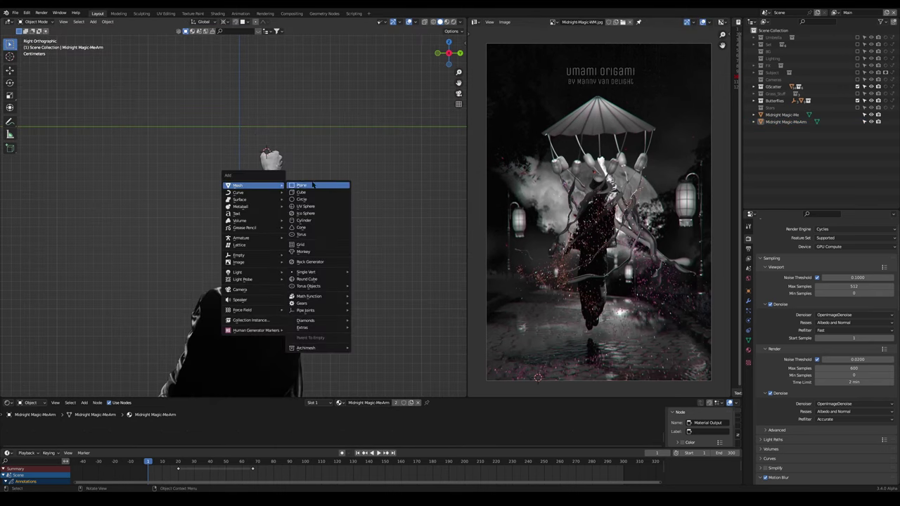
{"action": "left_click", "coordinate": [318, 221]}
{"action": "double_click", "coordinate": [94, 308]}
{"action": "type", "text": "16"}
{"action": "key", "text": "Tab"}
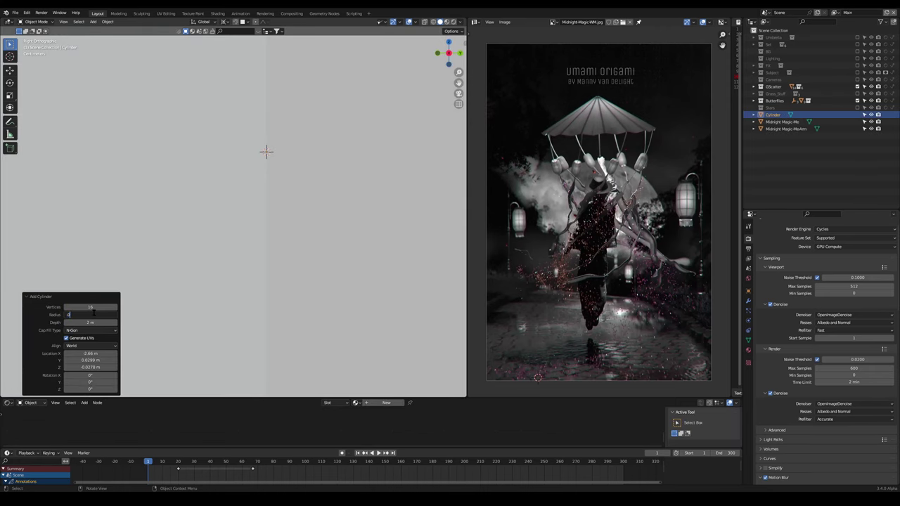
{"action": "type", "text": ".02"}
{"action": "key", "text": "Tab"}
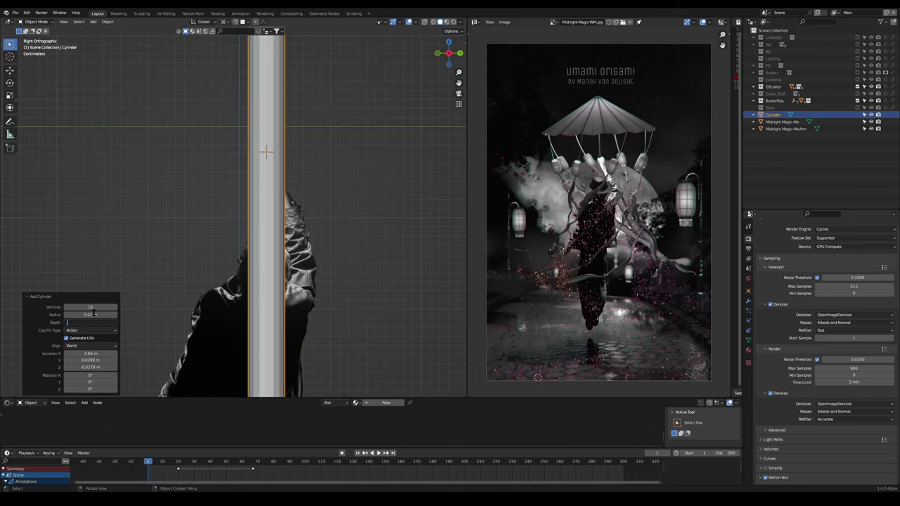
{"action": "type", "text": "0.08"}
{"action": "key", "text": "Return"}
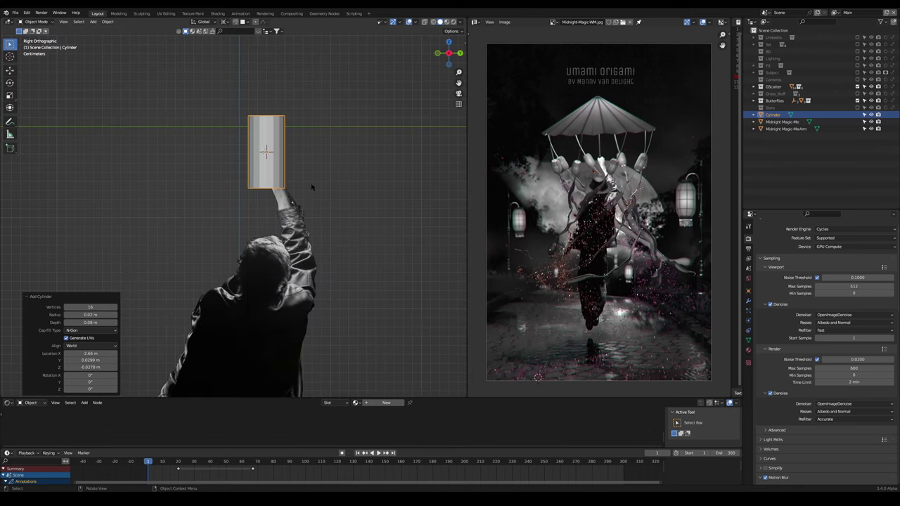
- Scale the cylinder down and position it over the raised fist, adjusting its depth along the X axis
{"action": "key", "text": "s"}
{"action": "left_click", "coordinate": [305, 183]}
{"action": "key", "text": "g"}
{"action": "left_click", "coordinate": [279, 166]}
{"action": "key", "text": "g"}
{"action": "key", "text": "x"}
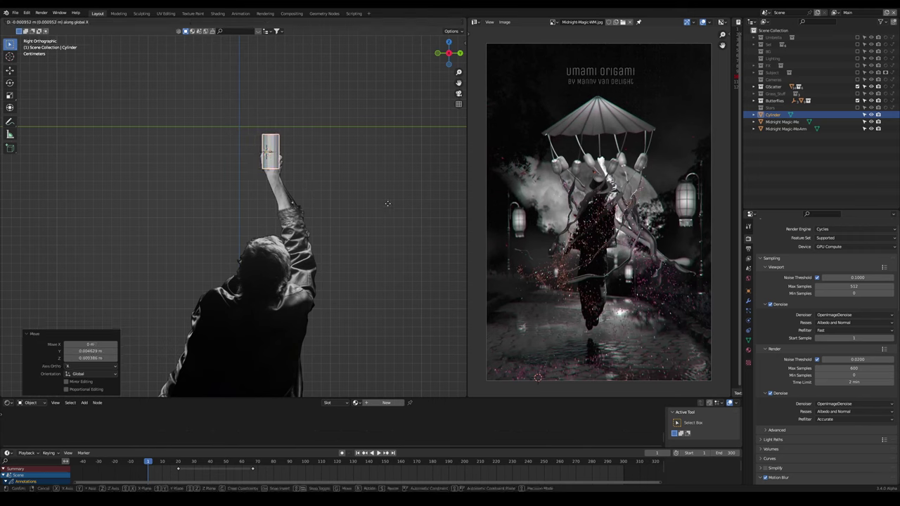
{"action": "left_click", "coordinate": [350, 199]}
- Shrink the handle cylinder further to fit the fist and shade it smooth with a 30° auto smooth angle
{"action": "key", "text": "s"}
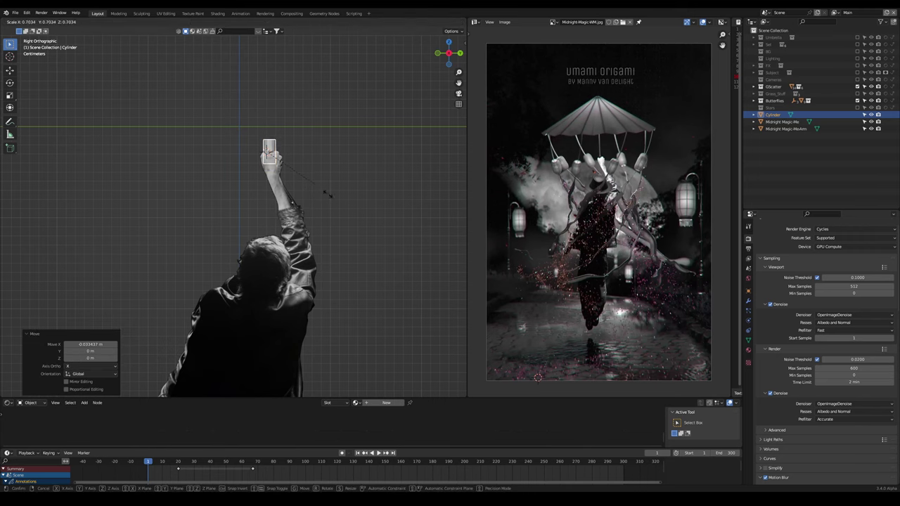
{"action": "left_click", "coordinate": [285, 161]}
{"action": "scroll", "coordinate": [299, 183], "scroll_direction": "up", "scroll_amount": 2}
{"action": "key", "text": "s"}
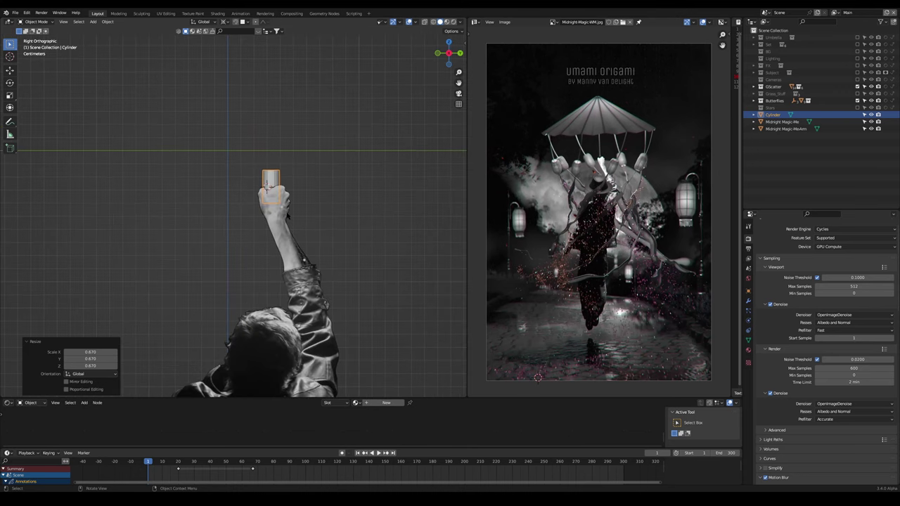
{"action": "left_click", "coordinate": [327, 224]}
{"action": "key", "text": "g"}
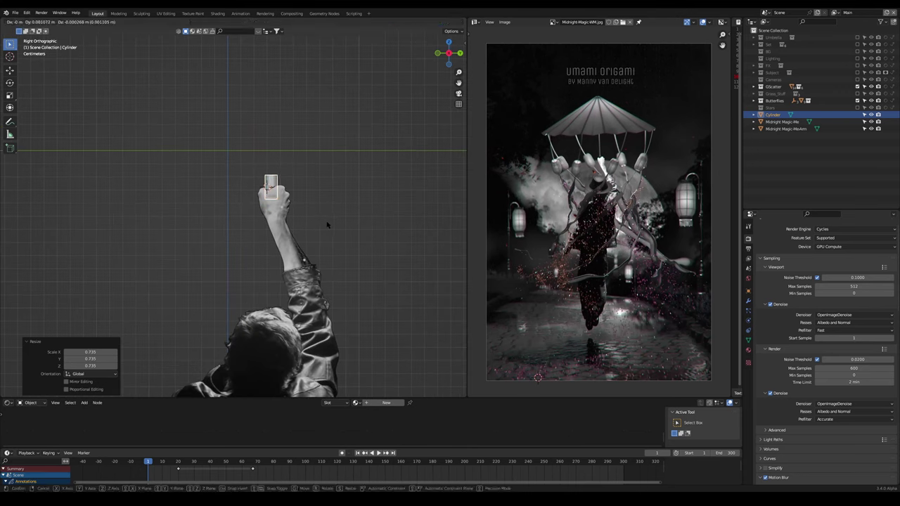
{"action": "left_click", "coordinate": [328, 225]}
{"action": "right_click", "coordinate": [274, 182]}
{"action": "left_click", "coordinate": [274, 181]}
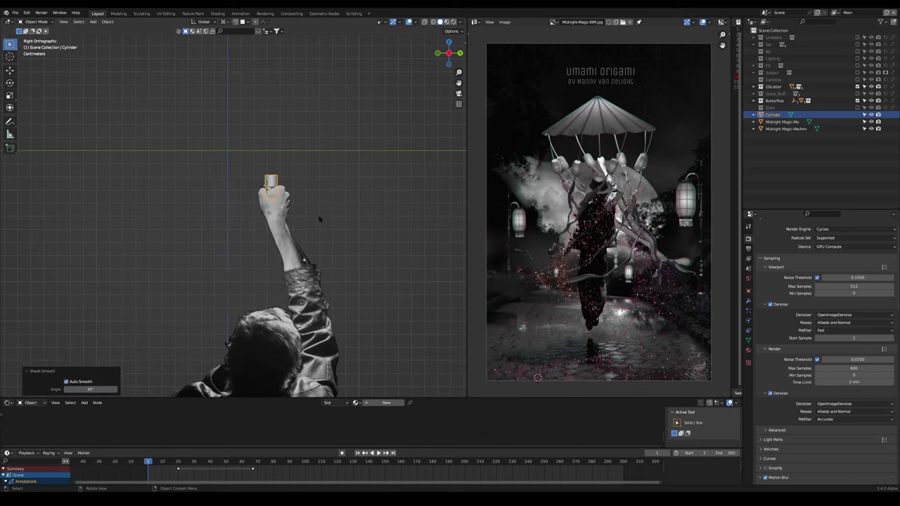
- Duplicate the handle cylinder upward along Z and scale the copy's mesh to about 0.466
{"action": "key", "text": "shift+d"}
{"action": "key", "text": "z"}
{"action": "left_click", "coordinate": [327, 211]}
{"action": "key", "text": "Tab"}
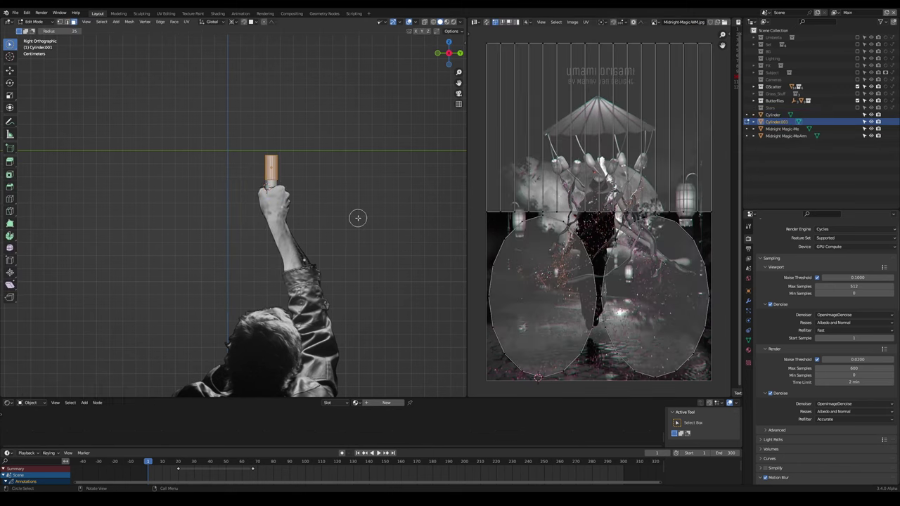
{"action": "key", "text": "period"}
{"action": "left_click", "coordinate": [329, 212]}
{"action": "key", "text": "s"}
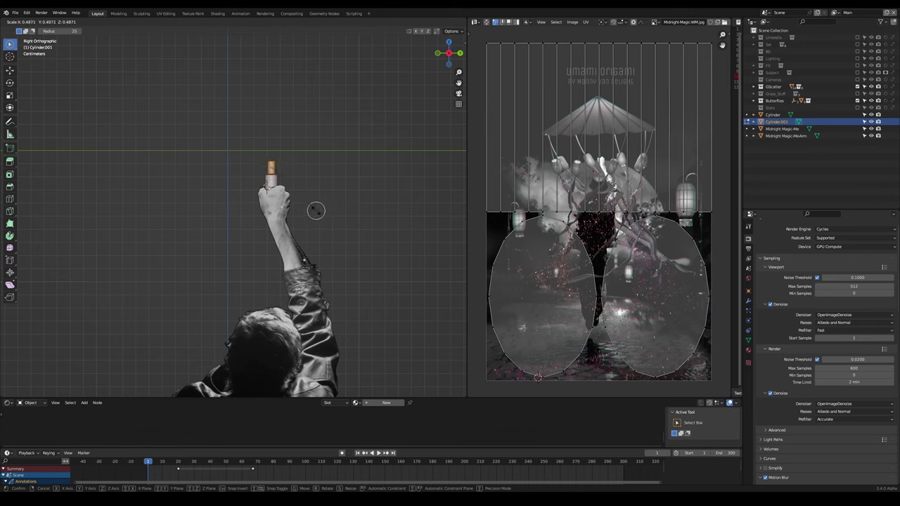
{"action": "left_click", "coordinate": [313, 209]}
- Stretch the upper cylinder's mesh along Z into a long pole and move it up to start at the handle
{"action": "scroll", "coordinate": [320, 211], "scroll_direction": "down", "scroll_amount": 3}
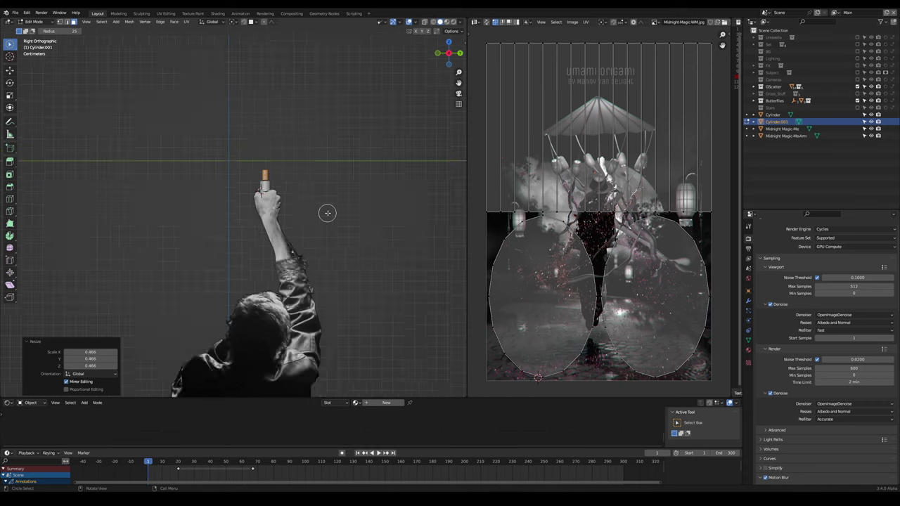
{"action": "key", "text": "s"}
{"action": "key", "text": "z"}
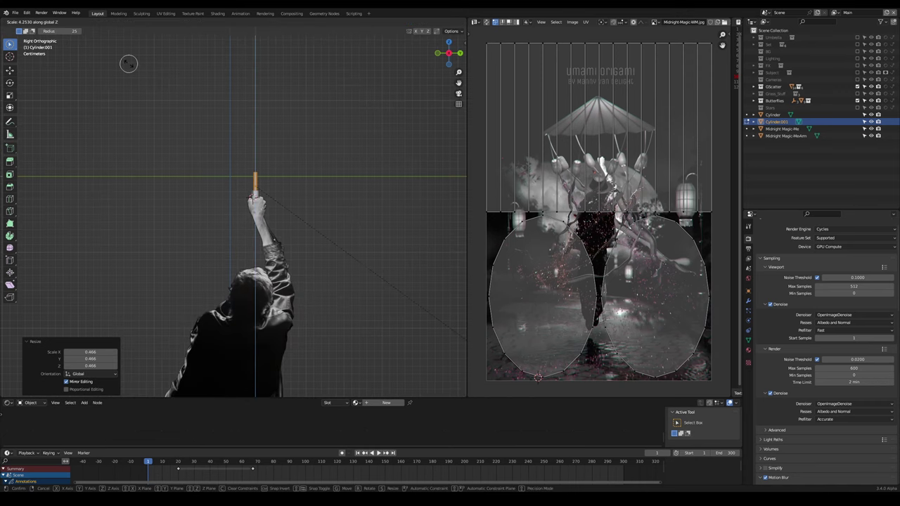
{"action": "left_click", "coordinate": [415, 296]}
{"action": "key", "text": "s"}
{"action": "key", "text": "z"}
{"action": "left_click", "coordinate": [0, 310]}
{"action": "key", "text": "g"}
{"action": "key", "text": "z"}
{"action": "left_click", "coordinate": [460, 285]}
- Scale the pole's thickness in X and Y only and lengthen it along Z by a factor of about 1.32
{"action": "key", "text": "s"}
{"action": "key", "text": "shift+z"}
{"action": "left_click", "coordinate": [335, 206]}
{"action": "key", "text": "s"}
{"action": "key", "text": "z"}
{"action": "left_click", "coordinate": [361, 204]}
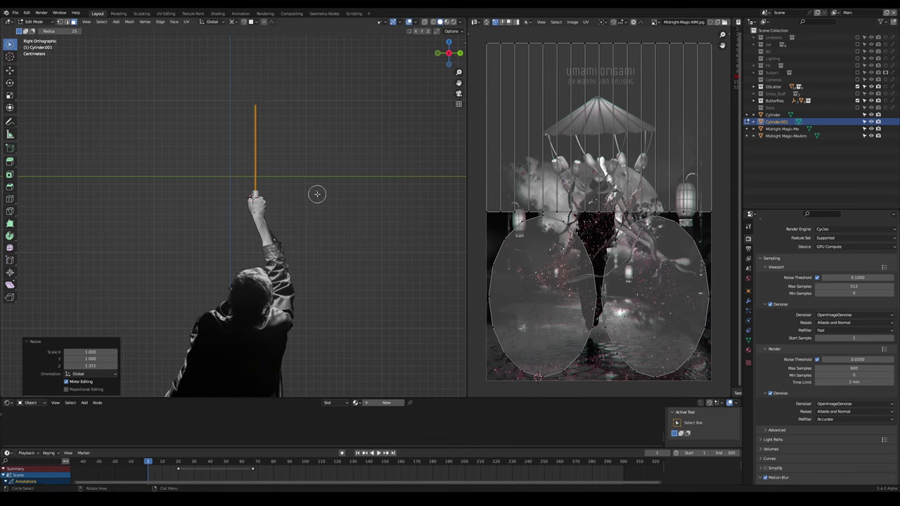
- Open the mesh of the handle cylinder in the fist for editing
{"action": "scroll", "coordinate": [267, 189], "scroll_direction": "up", "scroll_amount": 7}
{"action": "middle_click_drag", "start_coordinate": [339, 154], "coordinate": [288, 221], "text": "shift"}
{"action": "key", "text": "Tab"}
{"action": "left_click", "coordinate": [266, 220]}
{"action": "scroll", "coordinate": [267, 220], "scroll_direction": "up", "scroll_amount": 2}
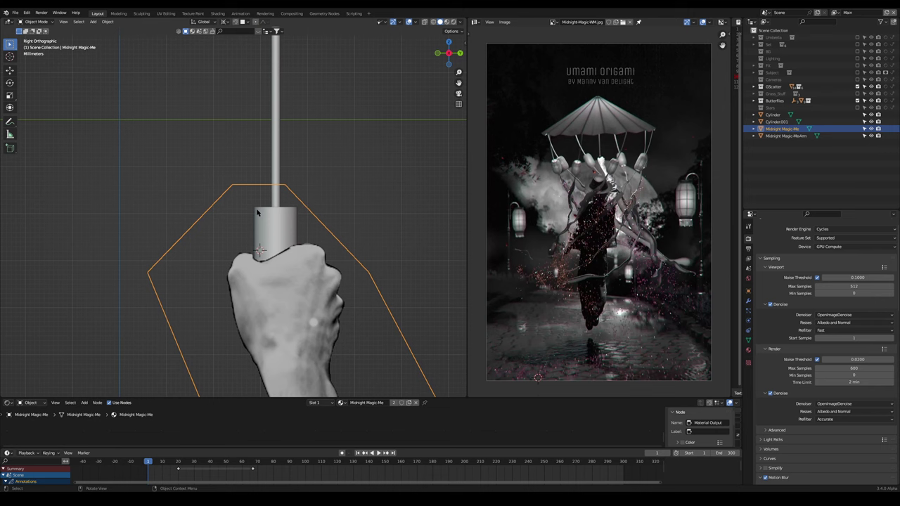
{"action": "left_click", "coordinate": [281, 210]}
{"action": "left_click", "coordinate": [286, 214]}
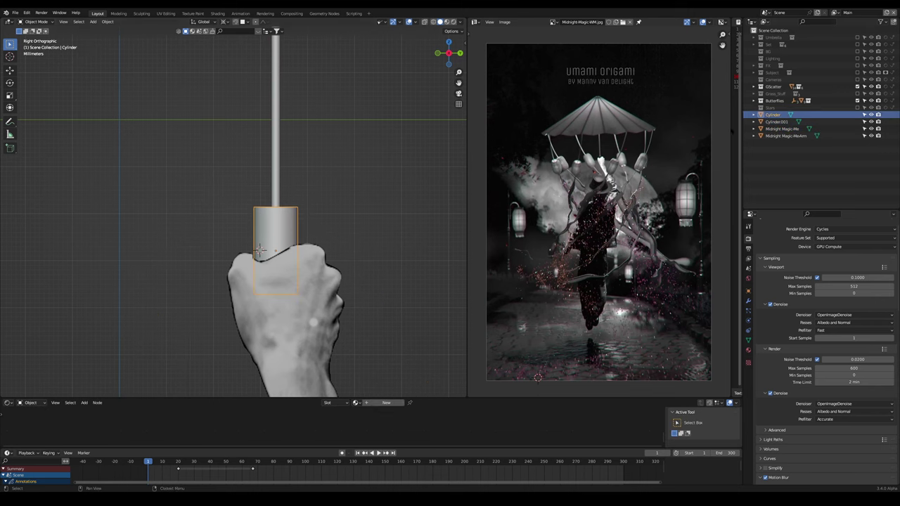
{"action": "key", "text": "Tab"}
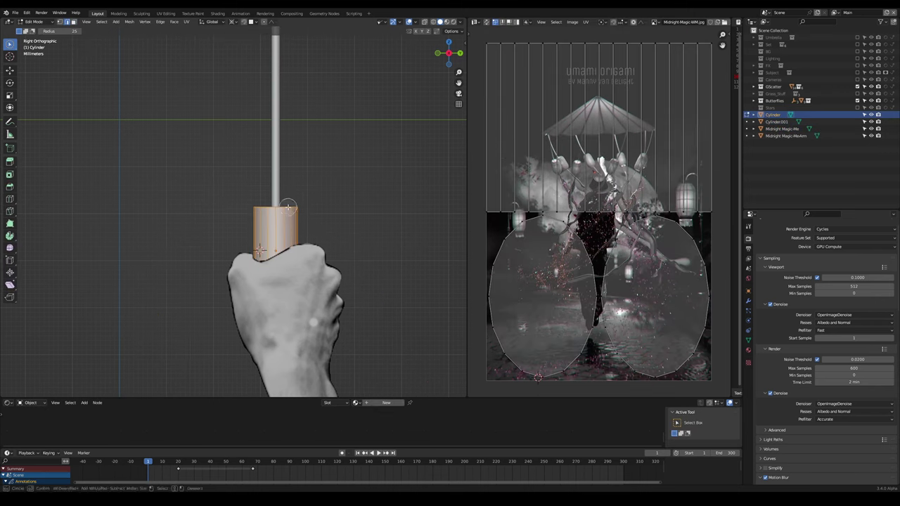
{"action": "key", "text": "w"}
{"action": "left_click", "coordinate": [288, 207], "text": "shift"}
{"action": "key", "text": "Tab"}
{"action": "left_click", "coordinate": [287, 206]}
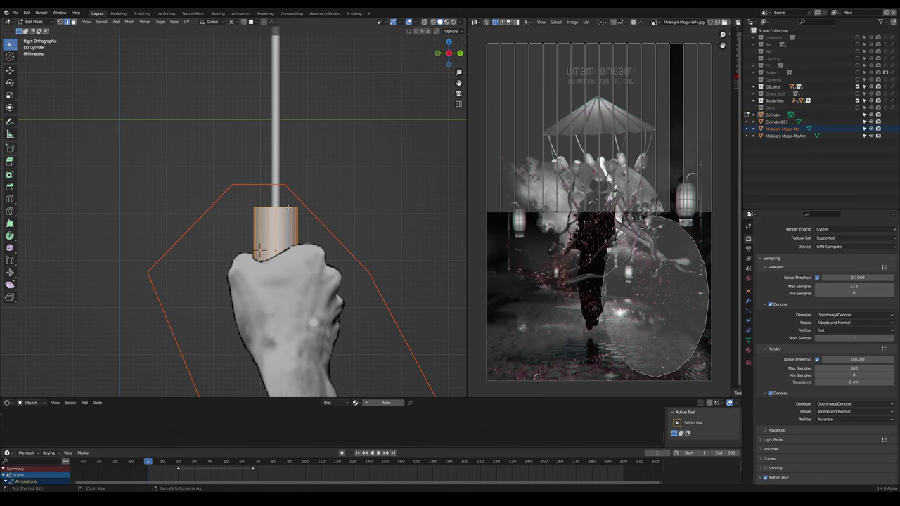
{"action": "left_click", "coordinate": [287, 207], "text": "alt"}
{"action": "left_click", "coordinate": [305, 207], "text": "ctrl"}
{"action": "left_click", "coordinate": [325, 192]}
{"action": "key", "text": "Tab"}
{"action": "key", "text": "Tab"}
- Bevel the edge loop around the handle's upper end with 4 segments and a width of about 0.0058 m
{"action": "middle_click_drag", "start_coordinate": [289, 204], "coordinate": [287, 228]}
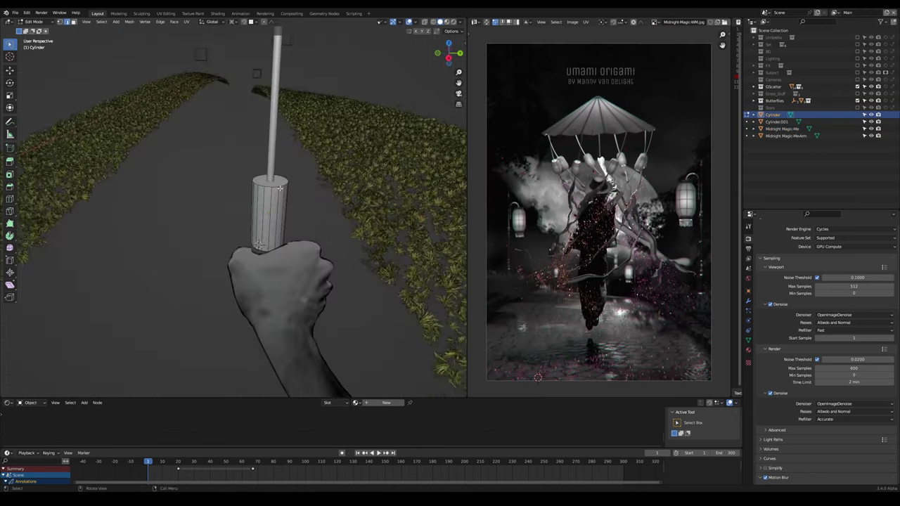
{"action": "left_click", "coordinate": [282, 184], "text": "ctrl"}
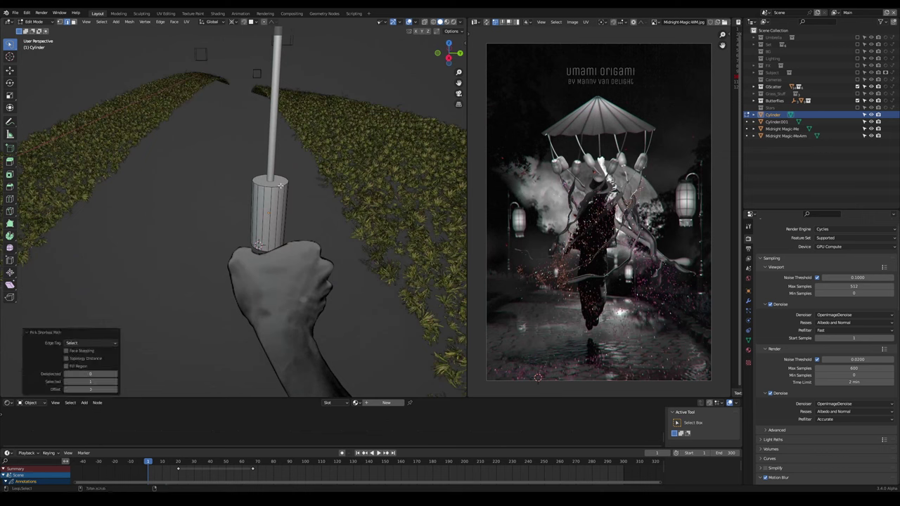
{"action": "left_click", "coordinate": [281, 186], "text": "alt"}
{"action": "key", "text": "ctrl+b"}
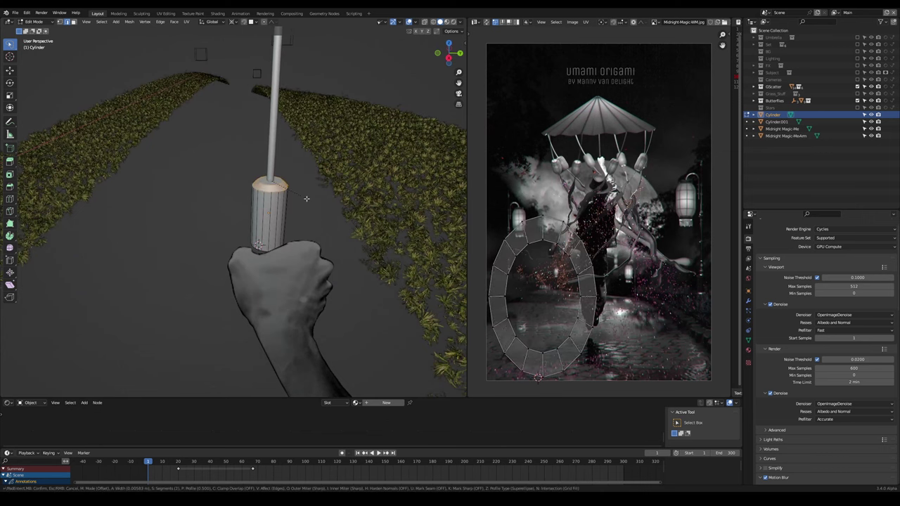
{"action": "scroll", "coordinate": [304, 196], "scroll_direction": "up", "scroll_amount": 3}
{"action": "left_click", "coordinate": [306, 198]}
{"action": "key", "text": "KP_3"}
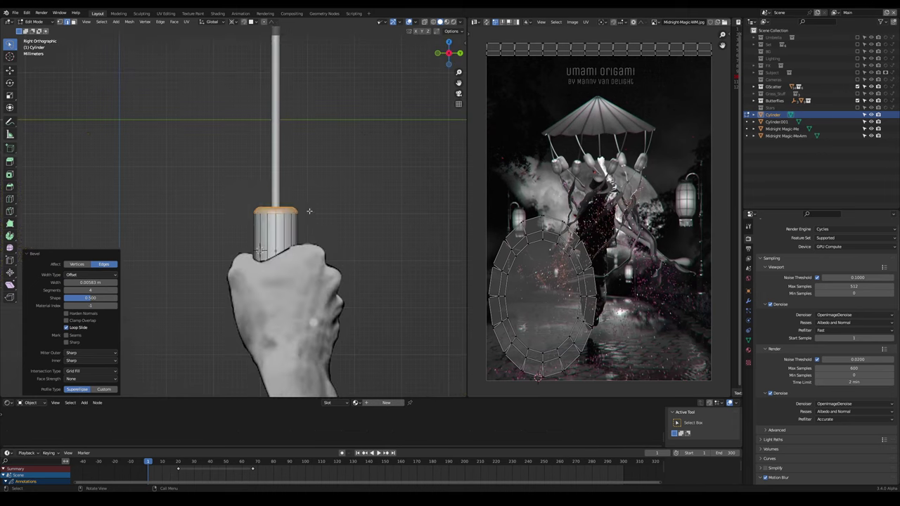
{"action": "key", "text": "Tab"}
- Poke the cap face at the upper end of the pole into triangles meeting at its centre
{"action": "scroll", "coordinate": [294, 211], "scroll_direction": "down", "scroll_amount": 2}
{"action": "middle_click_drag", "start_coordinate": [290, 170], "coordinate": [283, 255], "text": "shift"}
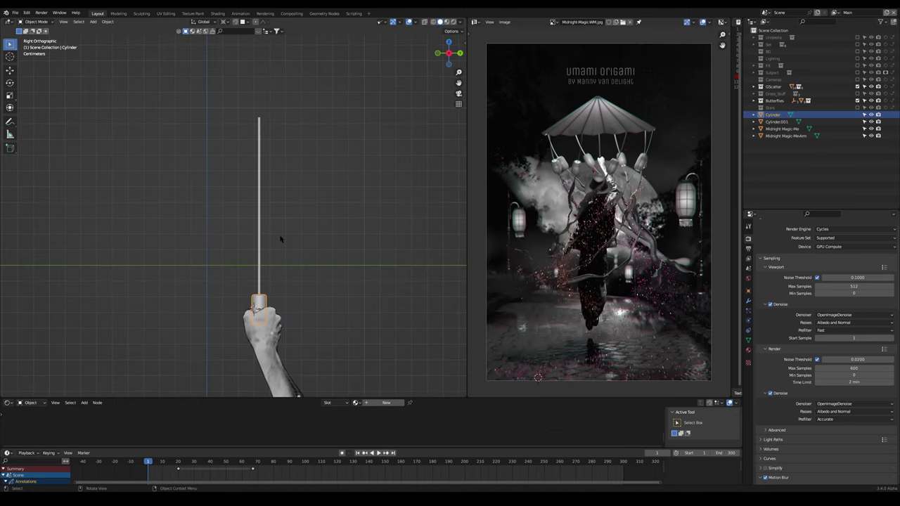
{"action": "left_click", "coordinate": [255, 148]}
{"action": "middle_click_drag", "start_coordinate": [259, 149], "coordinate": [272, 203]}
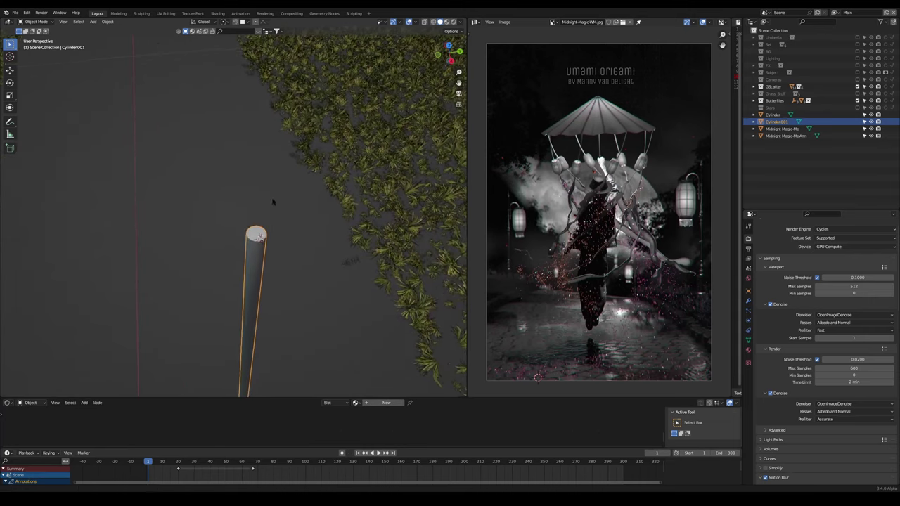
{"action": "key", "text": "Tab"}
{"action": "left_click", "coordinate": [255, 245]}
{"action": "left_click", "coordinate": [174, 21]}
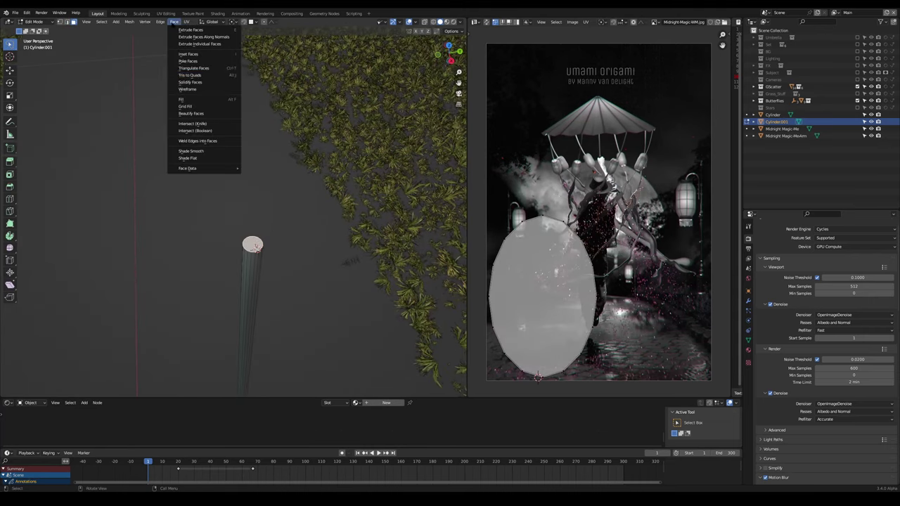
{"action": "left_click", "coordinate": [204, 67]}
{"action": "scroll", "coordinate": [281, 284], "scroll_direction": "up", "scroll_amount": 3}
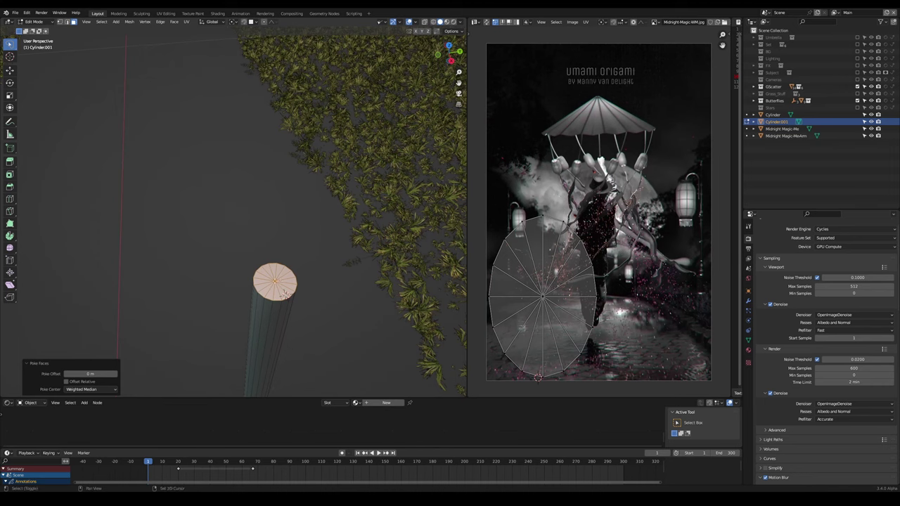
{"action": "key", "text": "Tab"}
- Duplicate the pole's poked cap faces in place and separate the copy into its own object
{"action": "middle_click_drag", "start_coordinate": [285, 281], "coordinate": [282, 189]}
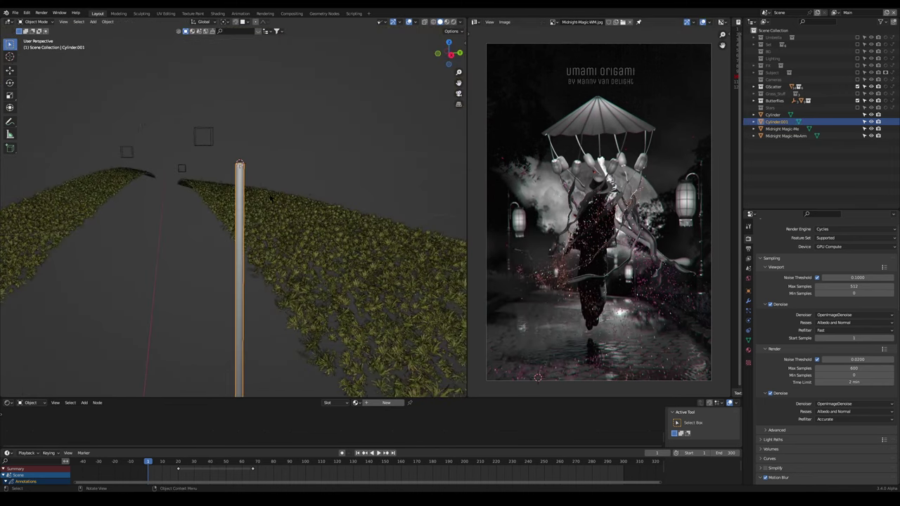
{"action": "middle_click_drag", "start_coordinate": [261, 180], "coordinate": [263, 197]}
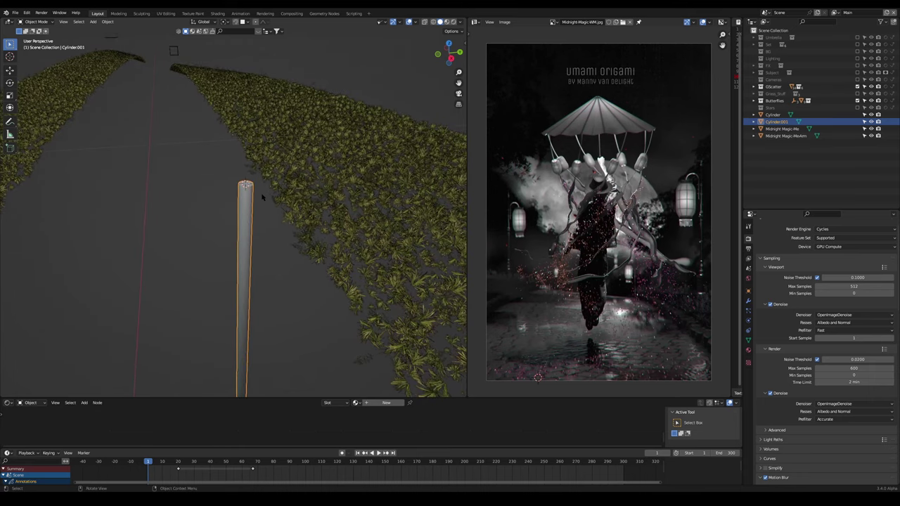
{"action": "key", "text": "Tab"}
{"action": "key", "text": "shift+d"}
{"action": "right_click", "coordinate": [262, 185]}
{"action": "key", "text": "p"}
{"action": "left_click", "coordinate": [265, 186]}
{"action": "key", "text": "Tab"}
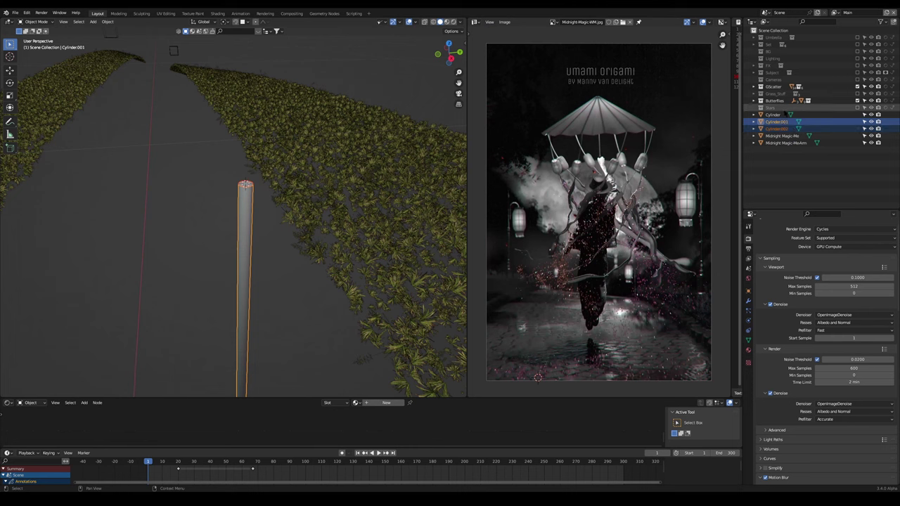
- Set the origin of the separated cap disc to its geometry
{"action": "left_click", "coordinate": [777, 129]}
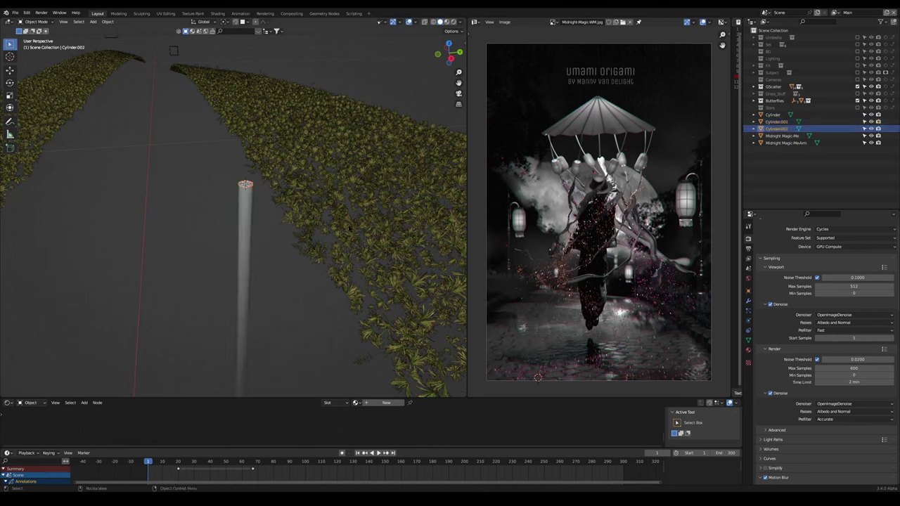
{"action": "key", "text": "g"}
{"action": "key", "text": "z"}
{"action": "right_click", "coordinate": [303, 249]}
{"action": "key", "text": "period"}
{"action": "left_click", "coordinate": [301, 246]}
{"action": "left_click", "coordinate": [107, 21]}
{"action": "mouse_move", "coordinate": [133, 31]}
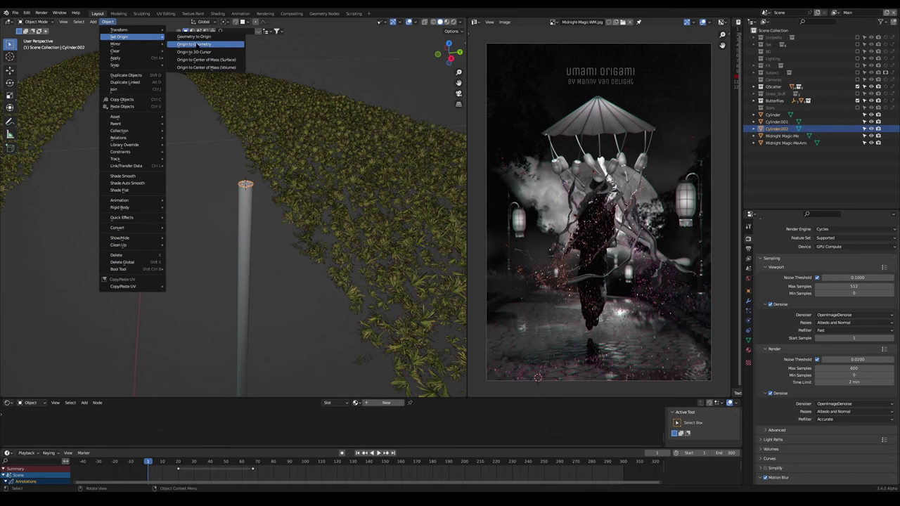
{"action": "left_click", "coordinate": [204, 36]}
- Scale the disc up uniformly into an umbrella canopy about 0.36 m across
{"action": "key", "text": "s"}
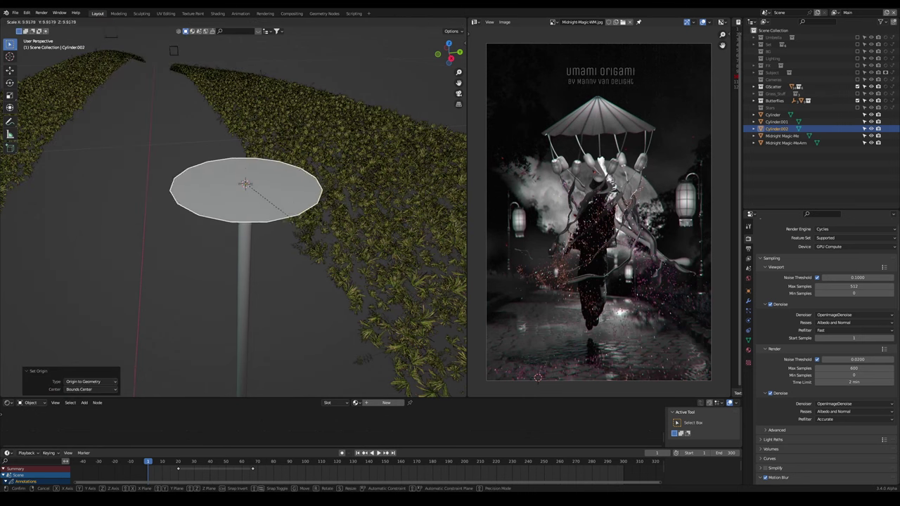
{"action": "key", "text": "Return"}
{"action": "middle_click_drag", "start_coordinate": [292, 209], "coordinate": [275, 179]}
{"action": "key", "text": "b"}
{"action": "right_click", "coordinate": [285, 162]}
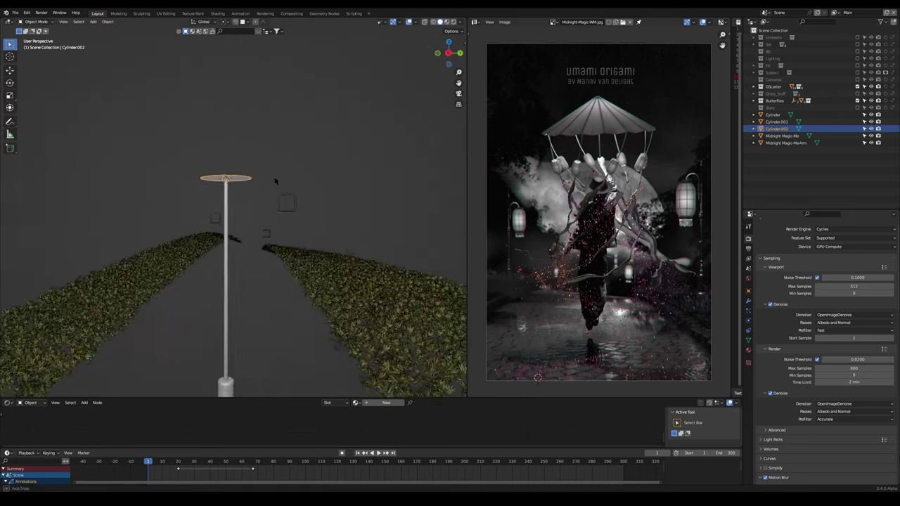
{"action": "key", "text": "KP_3"}
{"action": "key", "text": "s"}
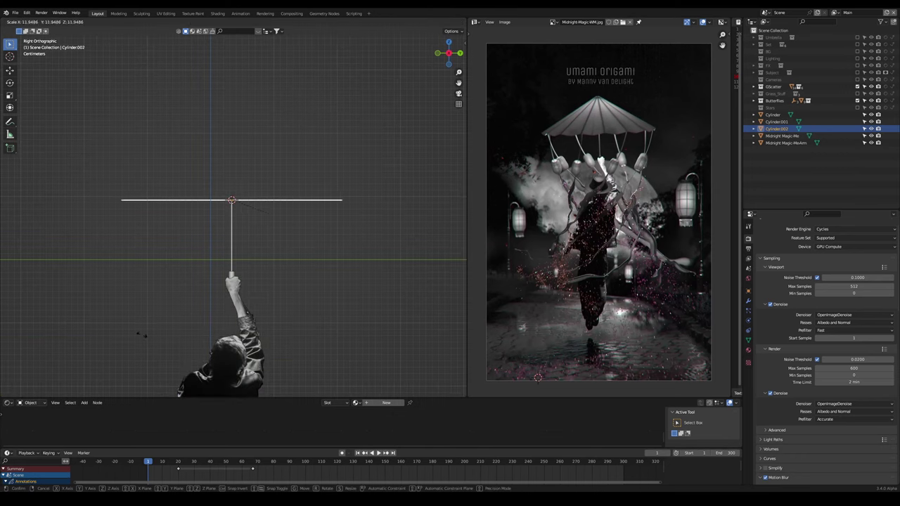
{"action": "left_click", "coordinate": [140, 335]}
- Raise the disc's centre vertex along Z by about 0.09 m to form a cone-shaped canopy
{"action": "middle_click_drag", "start_coordinate": [172, 261], "coordinate": [235, 239]}
{"action": "key", "text": "Tab"}
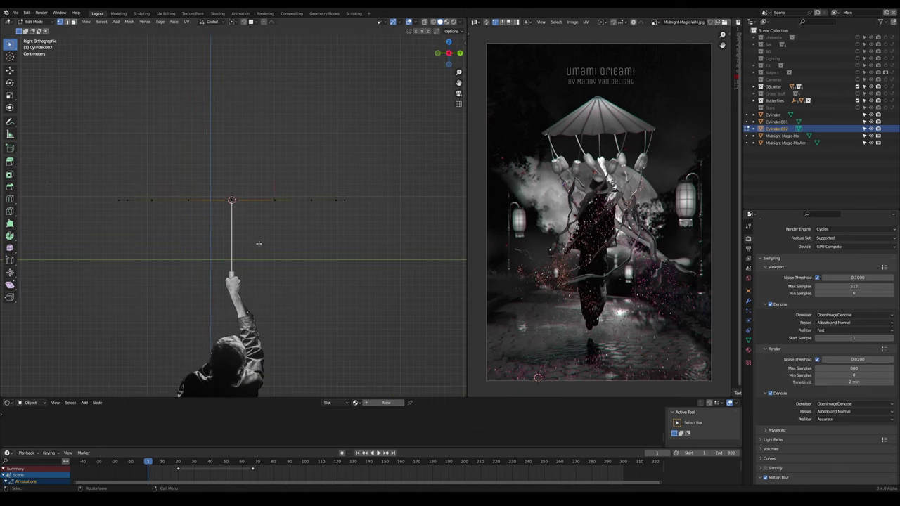
{"action": "key", "text": "g"}
{"action": "key", "text": "z"}
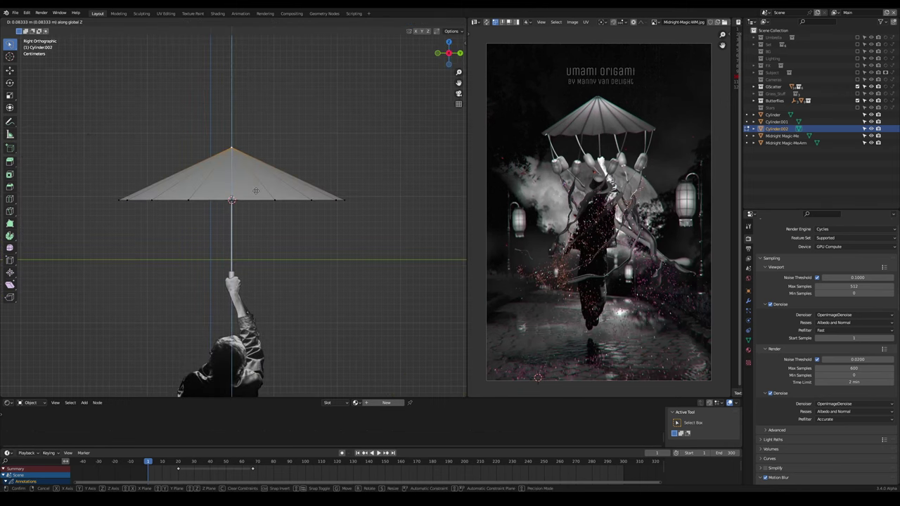
{"action": "left_click", "coordinate": [239, 187]}
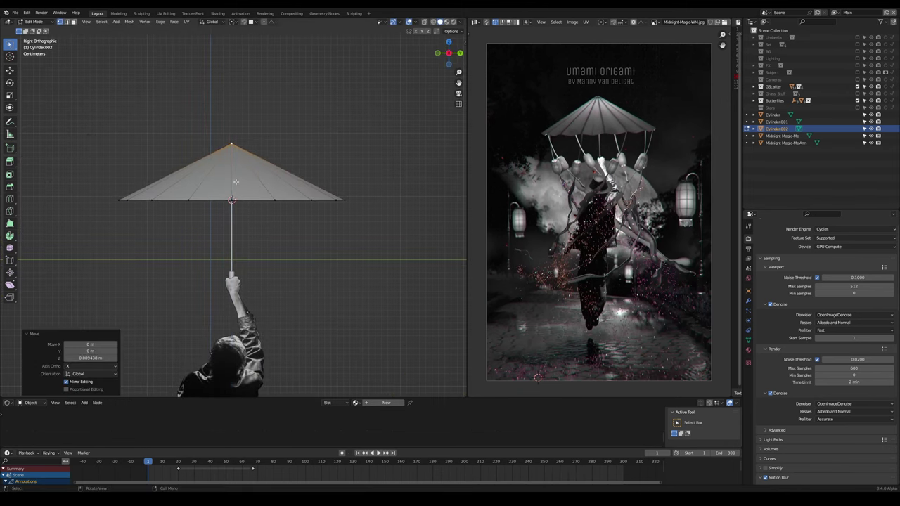
- Select every other rim vertex of the canopy and lower them along Z by about 0.008 m for a scalloped edge
{"action": "middle_click_drag", "start_coordinate": [236, 183], "coordinate": [235, 217]}
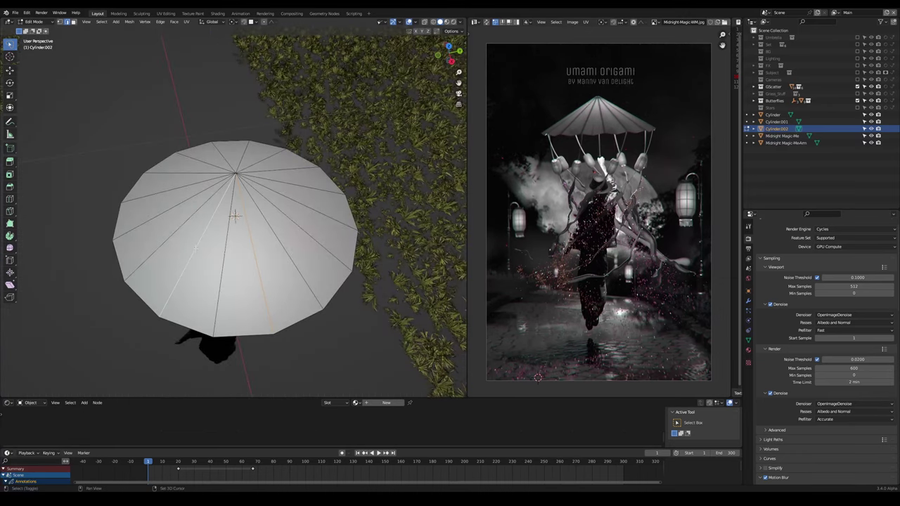
{"action": "left_click", "coordinate": [166, 211], "text": "shift"}
{"action": "left_click", "coordinate": [184, 174], "text": "shift"}
{"action": "left_click", "coordinate": [222, 155], "text": "shift"}
{"action": "left_click", "coordinate": [283, 182], "text": "shift"}
{"action": "key", "text": "KP_3"}
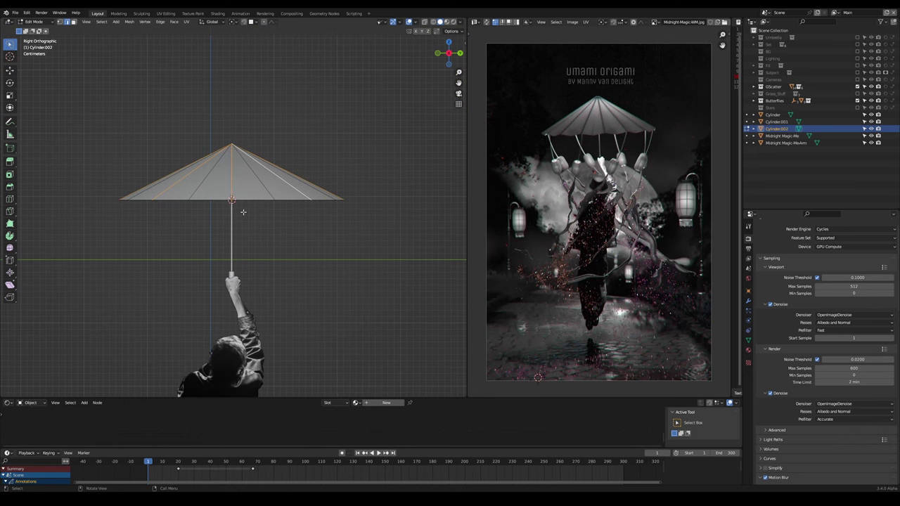
{"action": "middle_click_drag", "start_coordinate": [242, 212], "coordinate": [244, 127]}
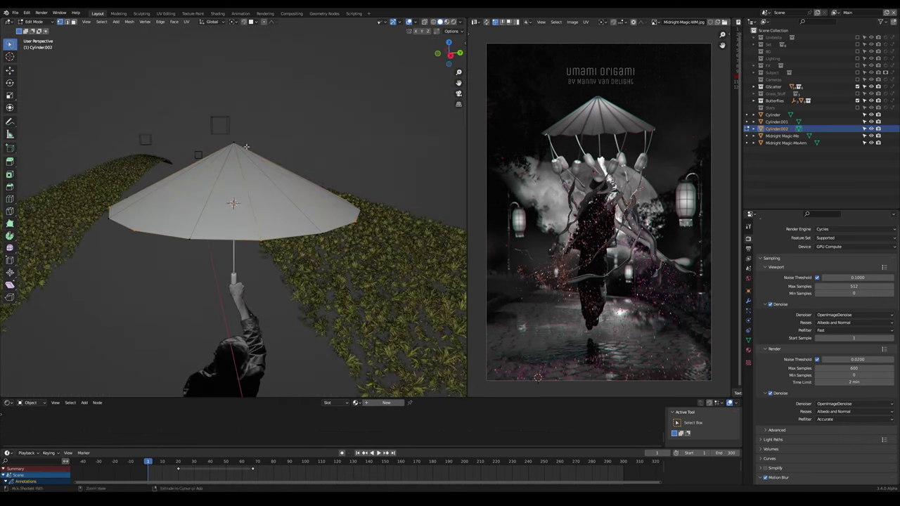
{"action": "key", "text": "KP_3"}
{"action": "key", "text": "g"}
{"action": "key", "text": "z"}
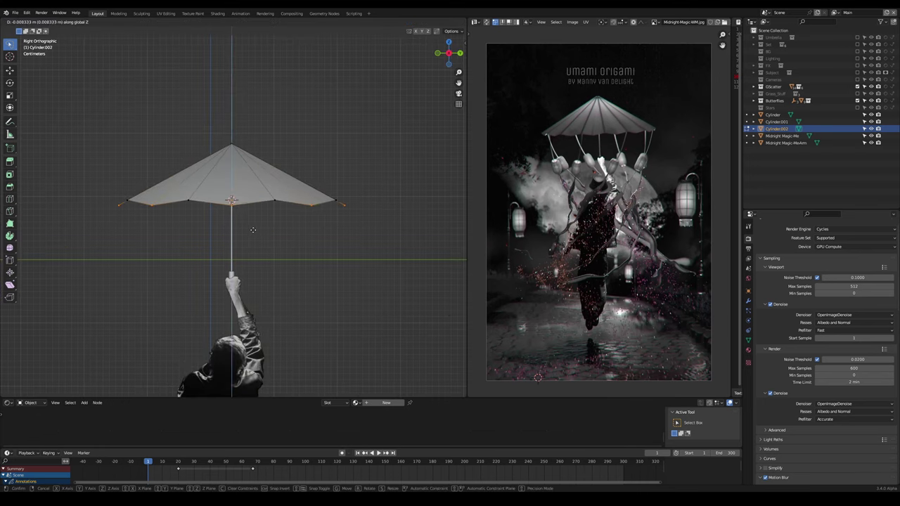
{"action": "left_click", "coordinate": [252, 230]}
- Bevel all the canopy's radial edges with 2 segments and a width of about 0.000114 m
{"action": "key", "text": "2"}
{"action": "key", "text": "z"}
{"action": "left_click", "coordinate": [187, 207]}
{"action": "left_click_drag", "start_coordinate": [168, 164], "coordinate": [292, 169]}
{"action": "key", "text": "ctrl+b"}
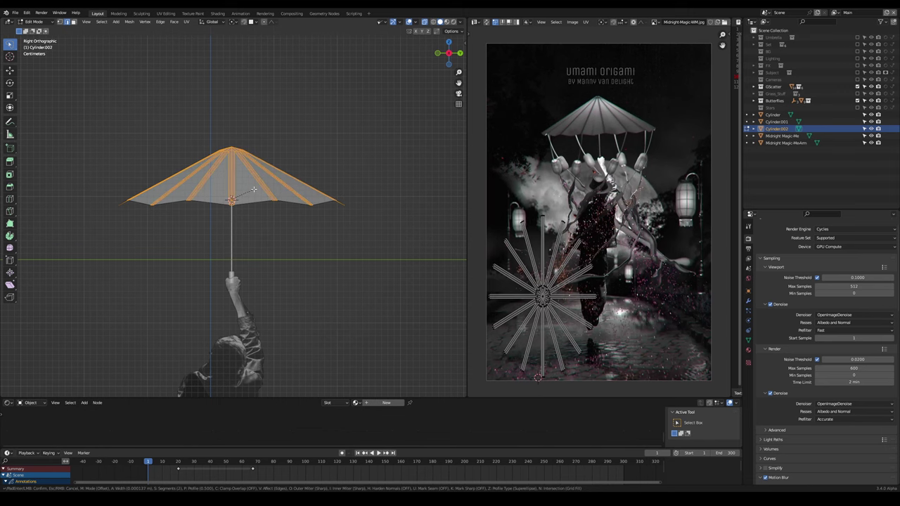
{"action": "left_click", "coordinate": [254, 189]}
{"action": "mouse_move", "coordinate": [254, 189]}
{"action": "middle_mouse_down"}
{"action": "mouse_move", "coordinate": [244, 210]}
{"action": "mouse_move", "coordinate": [251, 222]}
{"action": "middle_mouse_up"}
{"action": "key", "text": "z"}
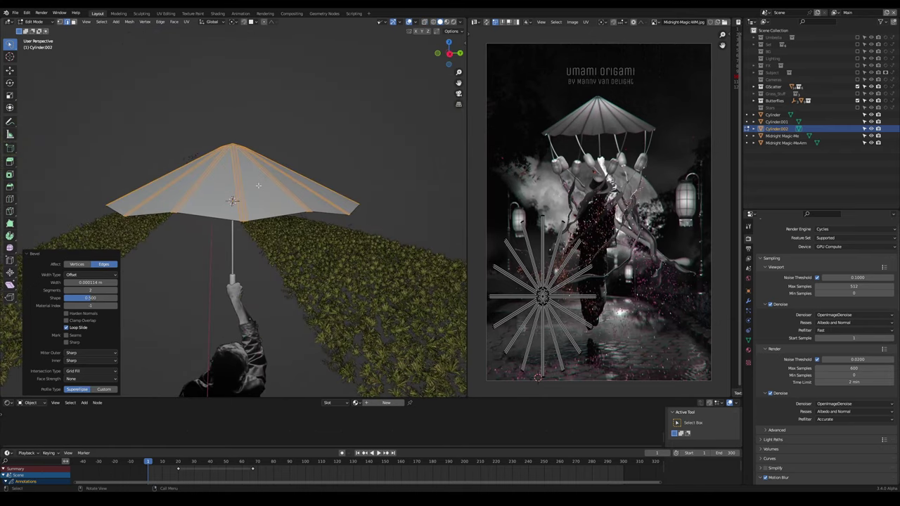
- Duplicate the bevelled radial strips in place and separate them from the canopy as a rib object
{"action": "middle_click_drag", "start_coordinate": [243, 185], "coordinate": [245, 176]}
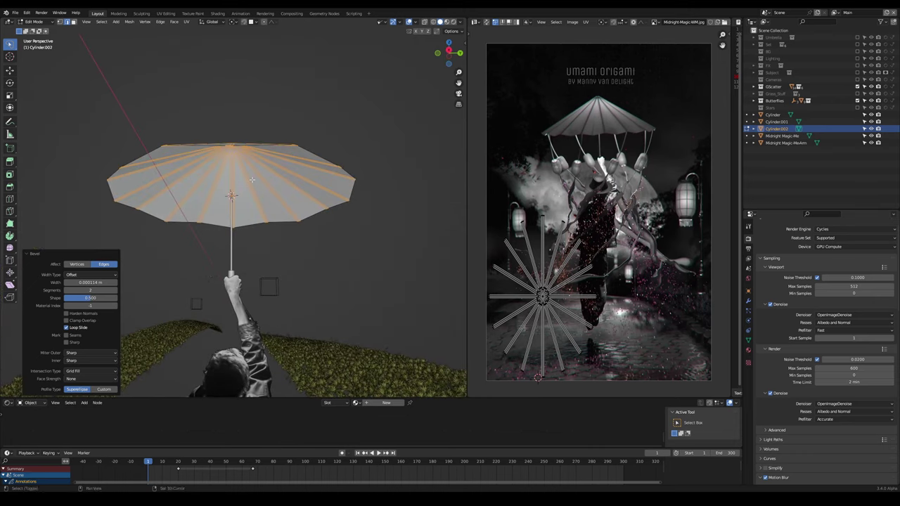
{"action": "key", "text": "e"}
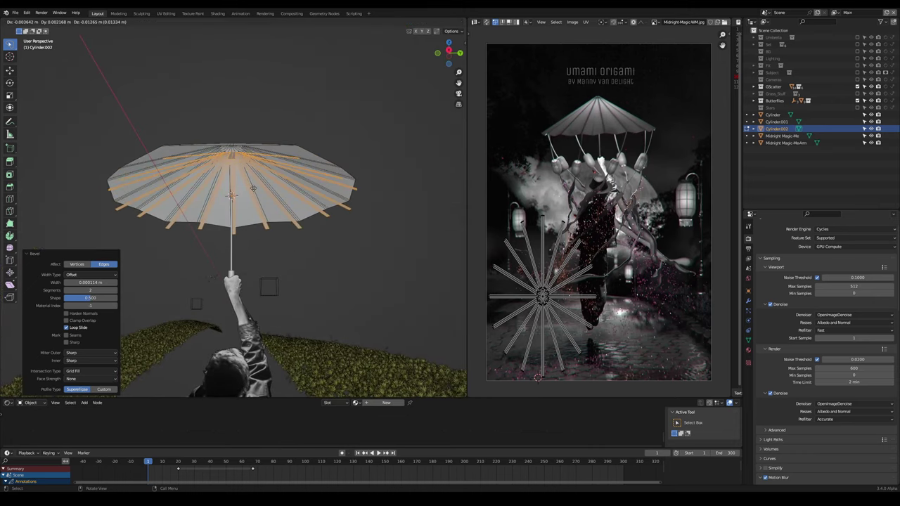
{"action": "key", "text": "Escape"}
{"action": "key", "text": "p"}
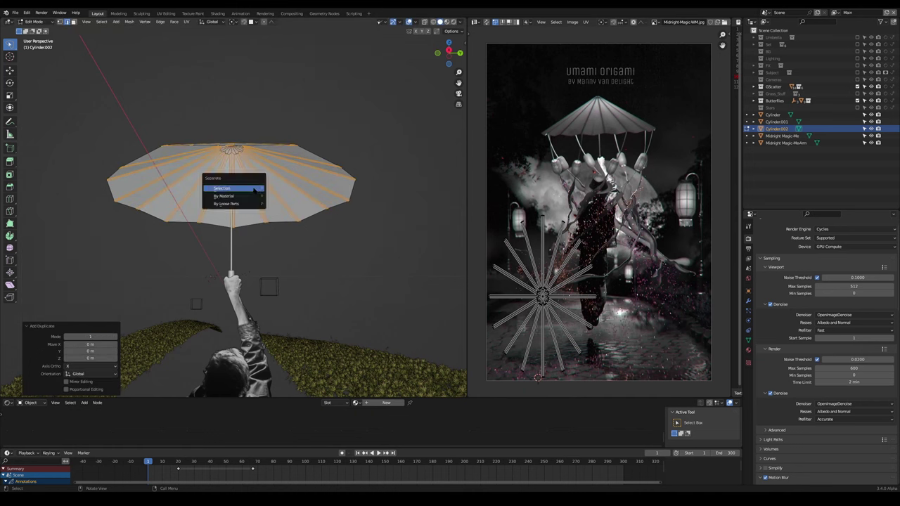
{"action": "left_click", "coordinate": [250, 191]}
{"action": "key", "text": "Tab"}
- Move the separated rib object down along Z by about 0.0007 m, just beneath the canopy
{"action": "left_click", "coordinate": [777, 135]}
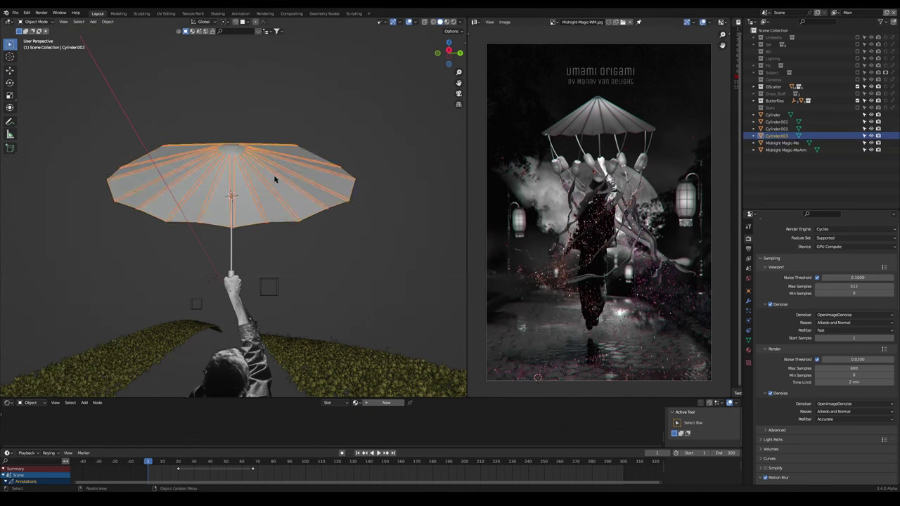
{"action": "key", "text": "g"}
{"action": "key", "text": "z"}
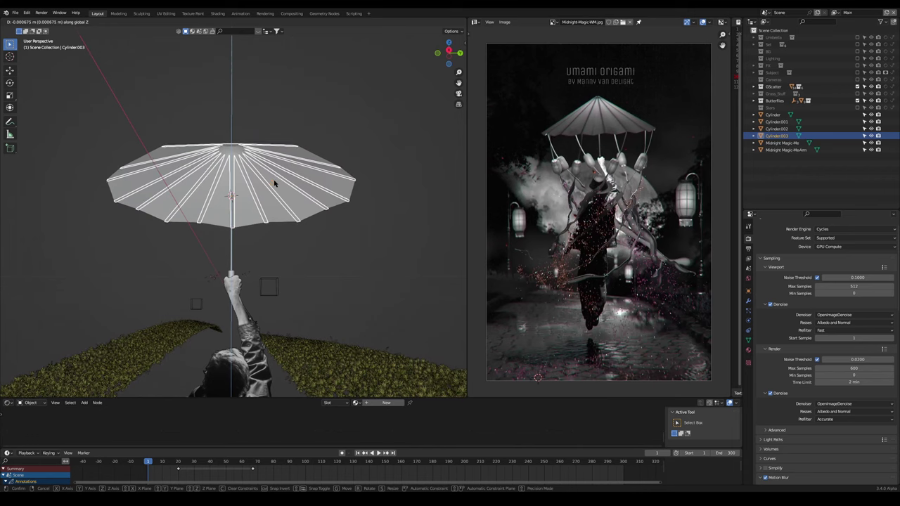
{"action": "left_click", "coordinate": [274, 182]}
- Display the rib object's transform properties, including its scale and dimensions
{"action": "middle_click_drag", "start_coordinate": [252, 172], "coordinate": [278, 184]}
{"action": "key", "text": "n"}
{"action": "left_click", "coordinate": [462, 43]}
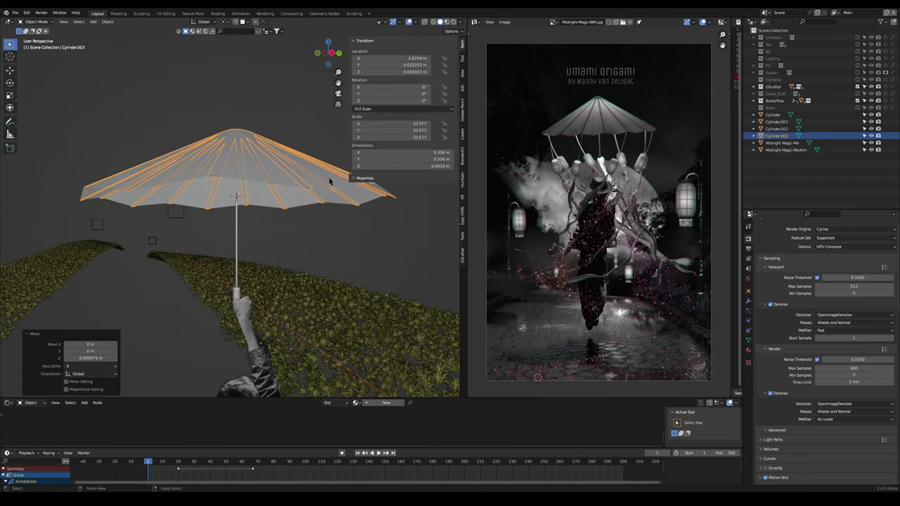
- Apply the scale of the rib object
{"action": "key", "text": "shift+s"}
{"action": "key", "text": "Escape"}
{"action": "key", "text": "ctrl+a"}
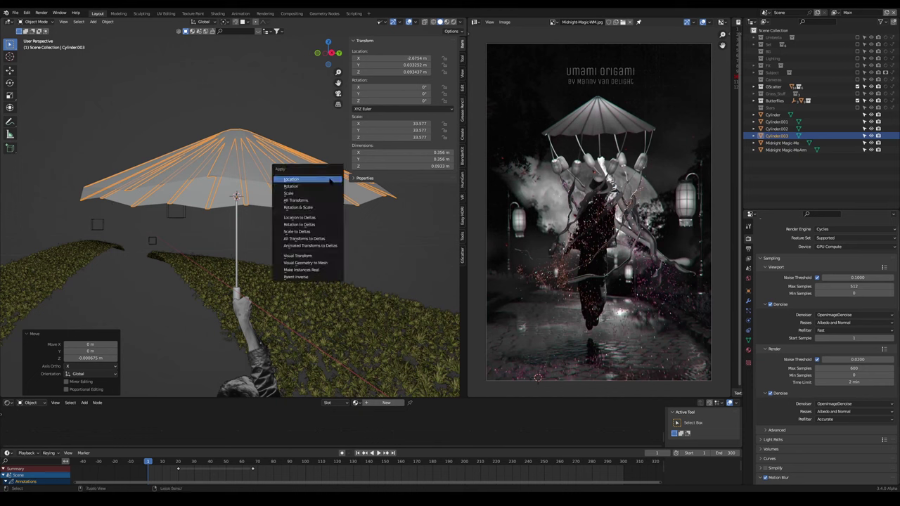
{"action": "left_click", "coordinate": [317, 195]}
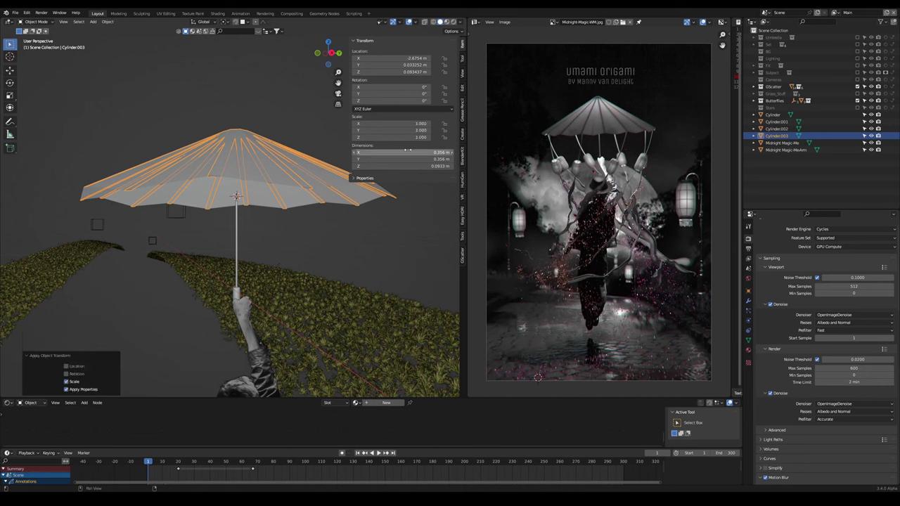
{"action": "key", "text": "n"}
- Add a Solidify modifier to the rib object and adjust its thickness so the ribs show beneath the canopy
{"action": "left_click", "coordinate": [748, 301]}
{"action": "left_click", "coordinate": [804, 238]}
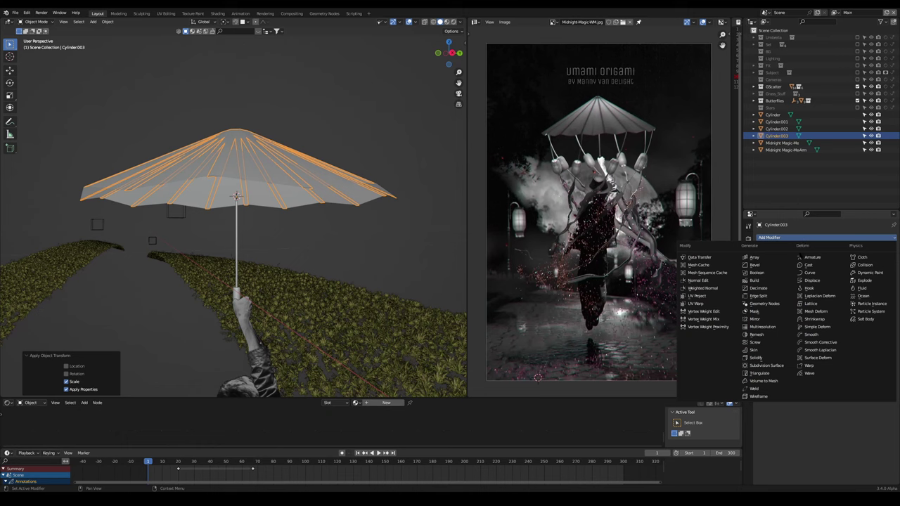
{"action": "left_click", "coordinate": [756, 358]}
{"action": "left_click_drag", "start_coordinate": [856, 284], "coordinate": [822, 285]}
{"action": "key", "text": "z"}
{"action": "mouse_move", "coordinate": [331, 255]}
{"action": "middle_mouse_down"}
{"action": "mouse_move", "coordinate": [345, 267]}
{"action": "mouse_move", "coordinate": [366, 211]}
{"action": "mouse_move", "coordinate": [374, 246]}
{"action": "mouse_move", "coordinate": [391, 247]}
{"action": "mouse_move", "coordinate": [368, 207]}
{"action": "mouse_move", "coordinate": [352, 218]}
{"action": "mouse_move", "coordinate": [396, 225]}
{"action": "middle_mouse_up"}
{"action": "left_click", "coordinate": [348, 242]}
{"action": "middle_click_drag", "start_coordinate": [248, 215], "coordinate": [274, 235]}
{"action": "key", "text": "z"}
{"action": "left_click", "coordinate": [269, 208]}
- Move the canopy and ribs down along Z by about 0.023 m and scale them up slightly
{"action": "left_click", "coordinate": [250, 229]}
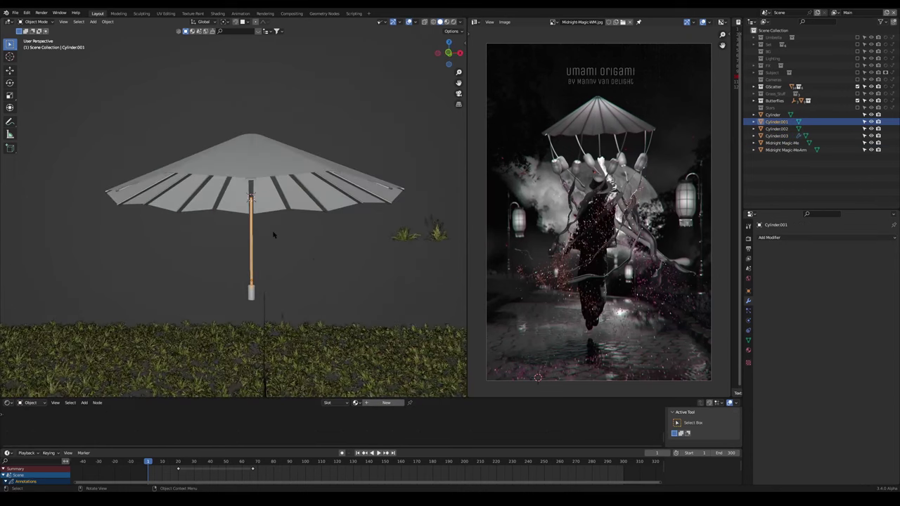
{"action": "key", "text": "KP_3"}
{"action": "scroll", "coordinate": [253, 208], "scroll_direction": "up", "scroll_amount": 1}
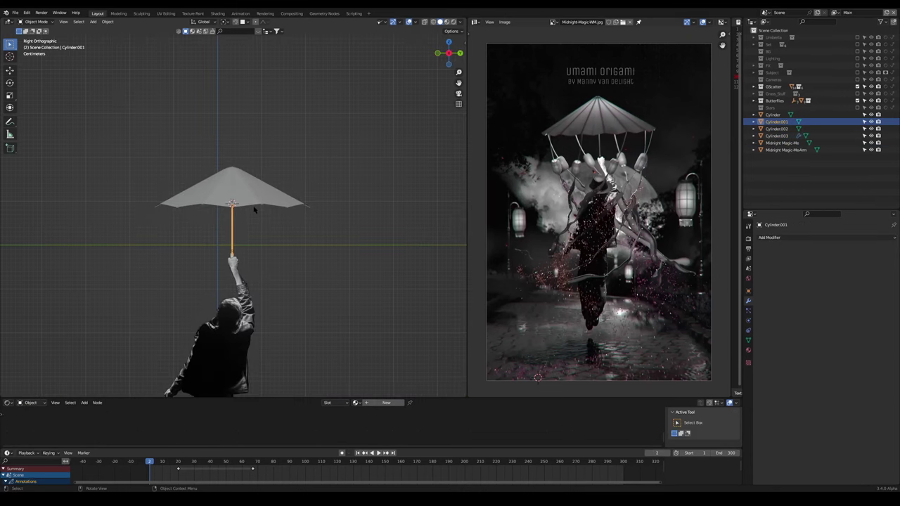
{"action": "left_click", "coordinate": [282, 209]}
{"action": "key", "text": "g"}
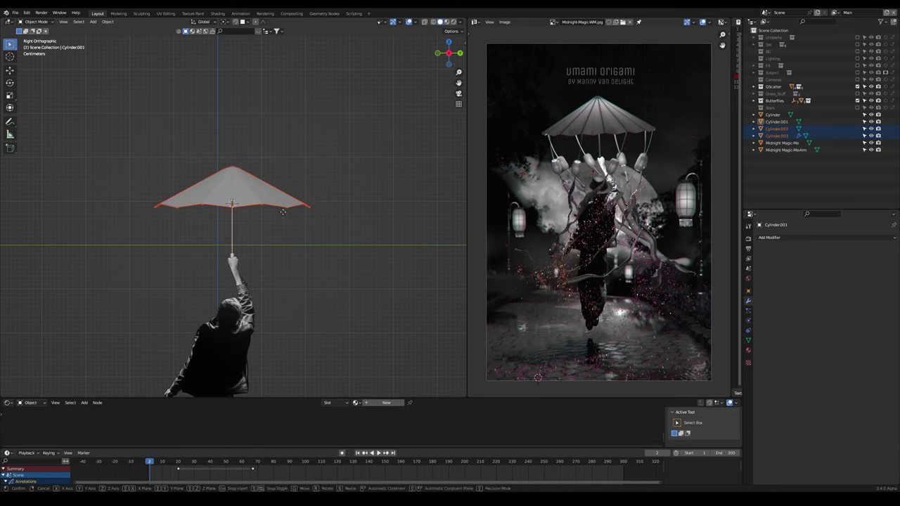
{"action": "key", "text": "z"}
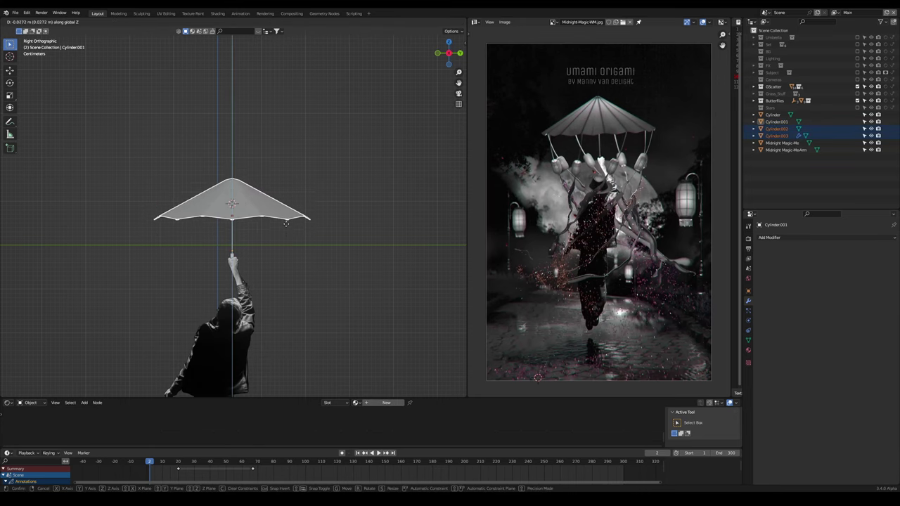
{"action": "left_click", "coordinate": [287, 225]}
{"action": "key", "text": "s"}
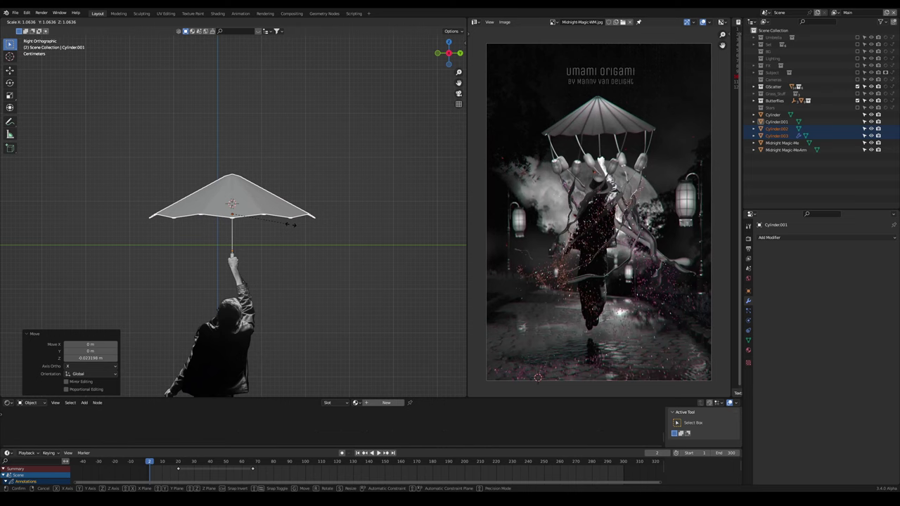
{"action": "left_click", "coordinate": [295, 229]}
- Lengthen the pole by moving its upper-end vertices up along Z by about 0.074 m to the canopy's peak
{"action": "left_click", "coordinate": [232, 229]}
{"action": "key", "text": "Tab"}
{"action": "scroll", "coordinate": [234, 211], "scroll_direction": "up", "scroll_amount": 4}
{"action": "key", "text": "alt+z"}
{"action": "key", "text": "1"}
{"action": "left_click_drag", "start_coordinate": [218, 182], "coordinate": [258, 208]}
{"action": "key", "text": "g"}
{"action": "key", "text": "z"}
{"action": "left_click", "coordinate": [258, 166]}
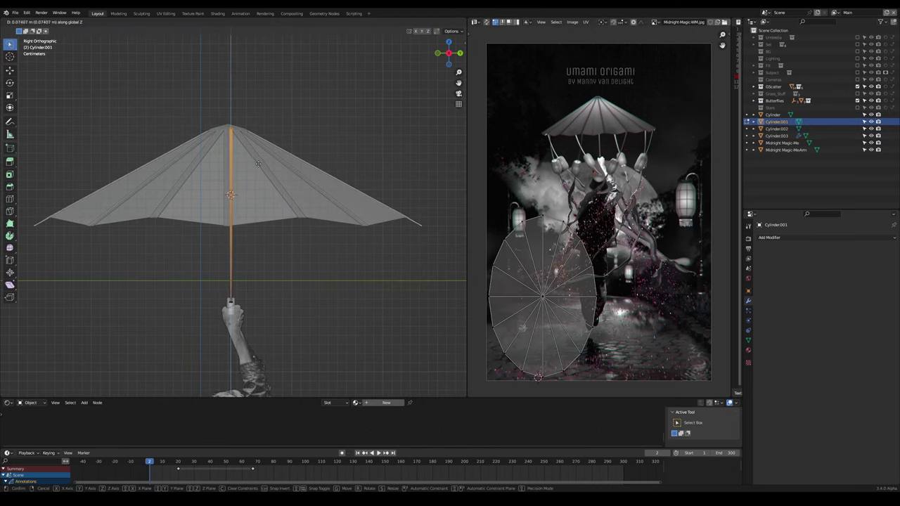
{"action": "key", "text": "Tab"}
- Show the transform properties and apply the scale of the umbrella handle
{"action": "key", "text": "n"}
{"action": "left_click", "coordinate": [230, 303]}
{"action": "key", "text": "ctrl+a"}
{"action": "left_click", "coordinate": [225, 301]}
- Shift the canopy and ribs along Y by about 0.0035 m to align them with the pole
{"action": "left_click", "coordinate": [242, 323]}
{"action": "left_click_drag", "start_coordinate": [253, 242], "coordinate": [272, 206]}
{"action": "key", "text": "g"}
{"action": "key", "text": "y"}
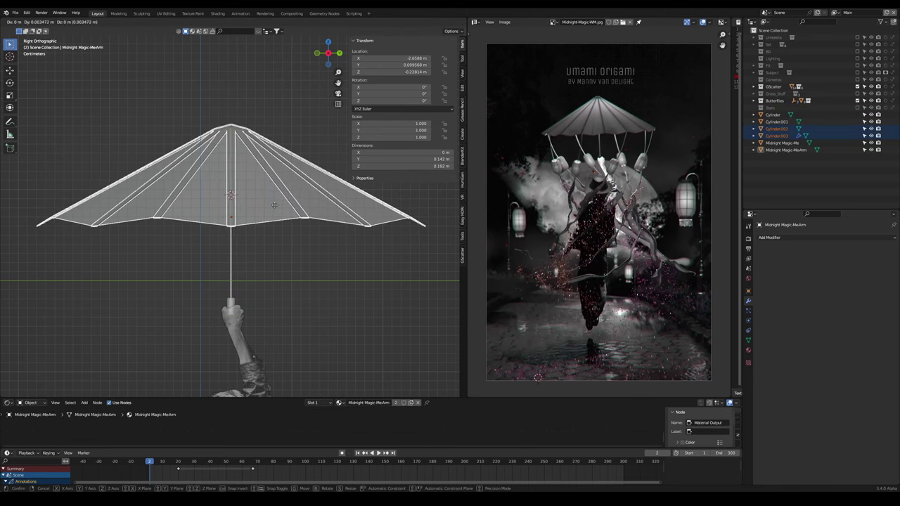
{"action": "left_click", "coordinate": [275, 207]}
- Join the handle, pole, canopy and ribs into one object and rename it "Umbrealla"
{"action": "left_click", "coordinate": [232, 291], "text": "shift"}
{"action": "left_click", "coordinate": [228, 305], "text": "shift"}
{"action": "key", "text": "ctrl+z"}
{"action": "left_click", "coordinate": [773, 114], "text": "ctrl"}
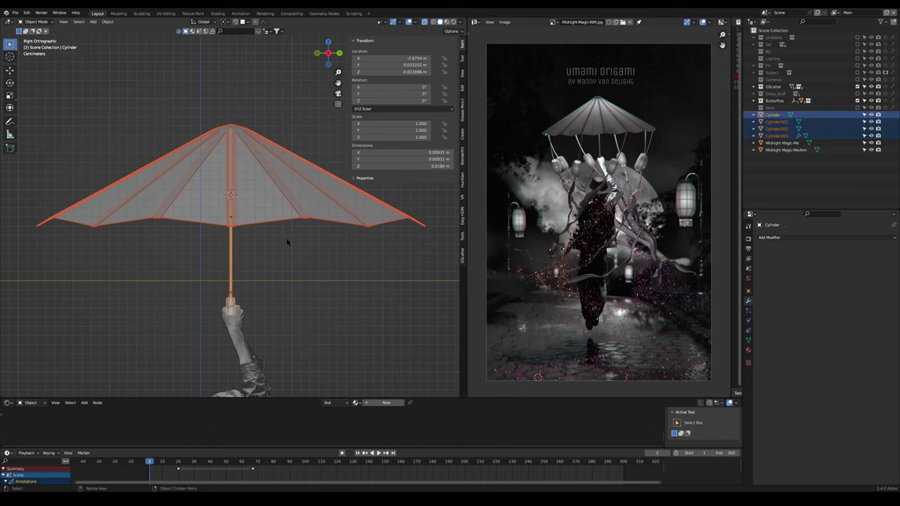
{"action": "key", "text": "ctrl+j"}
{"action": "double_click", "coordinate": [773, 115]}
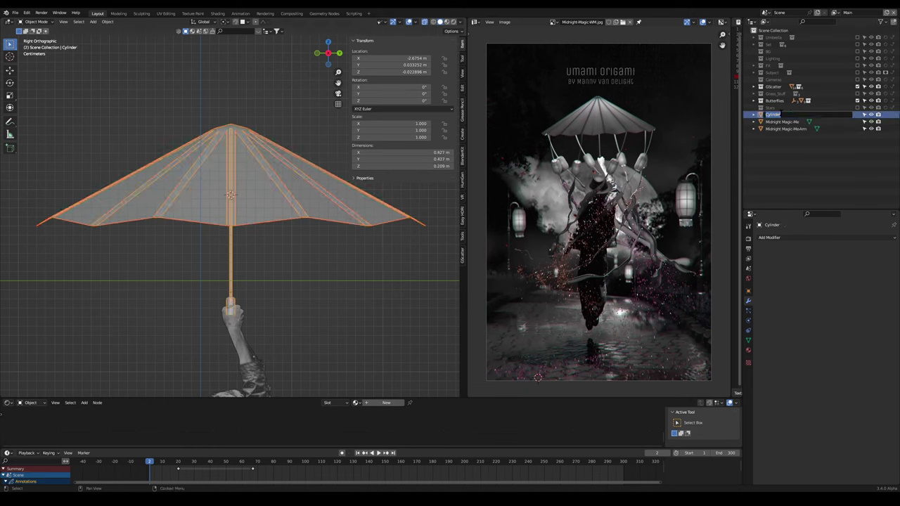
{"action": "type", "text": "Umbrealla"}
{"action": "key", "text": "Return"}
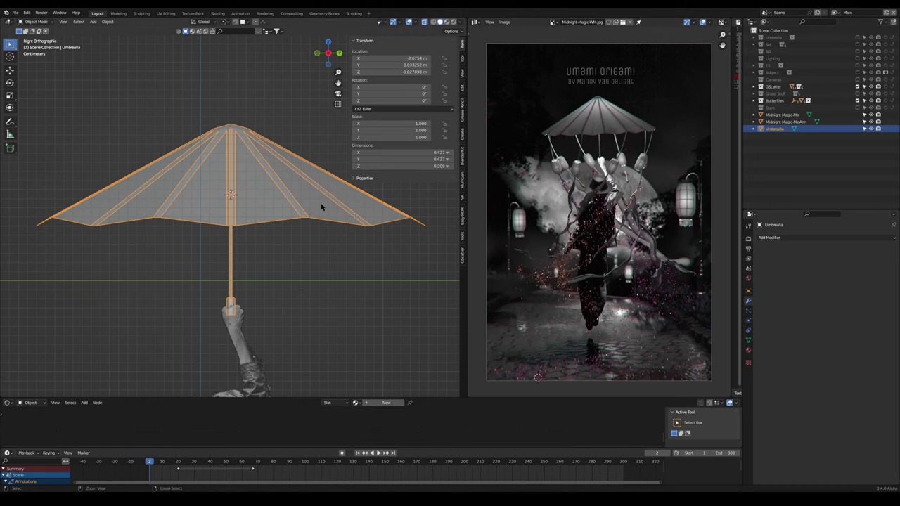
- Place the 3D cursor in the empty space beside the umbrella pole, below the canopy
{"action": "scroll", "coordinate": [321, 207], "scroll_direction": "down", "scroll_amount": 2}
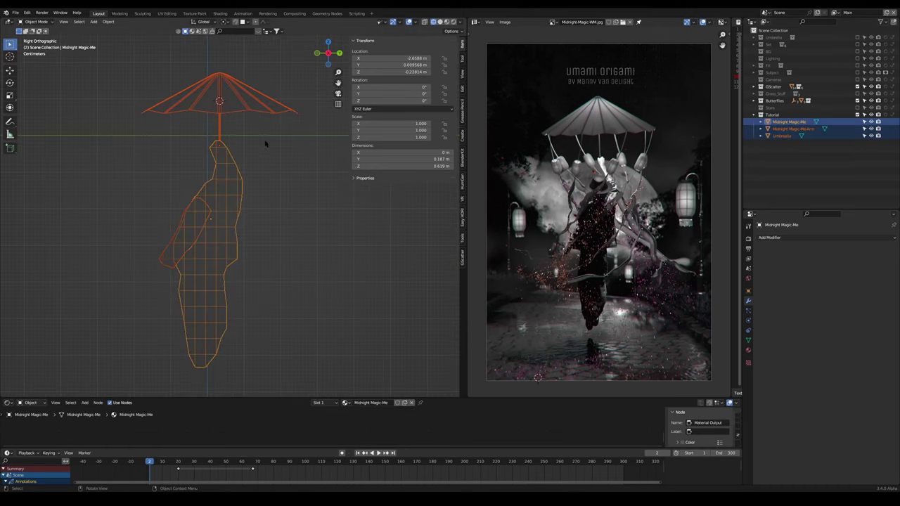
{"action": "right_click", "coordinate": [263, 135], "text": "shift"}
{"action": "scroll", "coordinate": [285, 137], "scroll_direction": "up", "scroll_amount": 3}
{"action": "middle_click_drag", "start_coordinate": [287, 136], "coordinate": [268, 226], "text": "shift"}
- Add a cylinder with 12 vertices, 0.01 m radius and 0.3 m depth, and scale it to about 0.238
{"action": "key", "text": "shift+a"}
{"action": "mouse_move", "coordinate": [268, 222]}
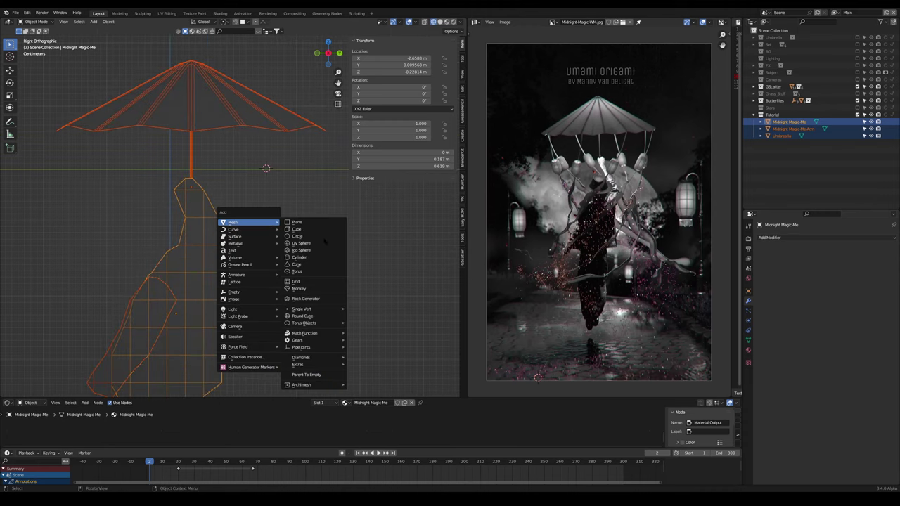
{"action": "left_click", "coordinate": [309, 258]}
{"action": "left_click", "coordinate": [88, 308]}
{"action": "type", "text": "12"}
{"action": "key", "text": "Tab"}
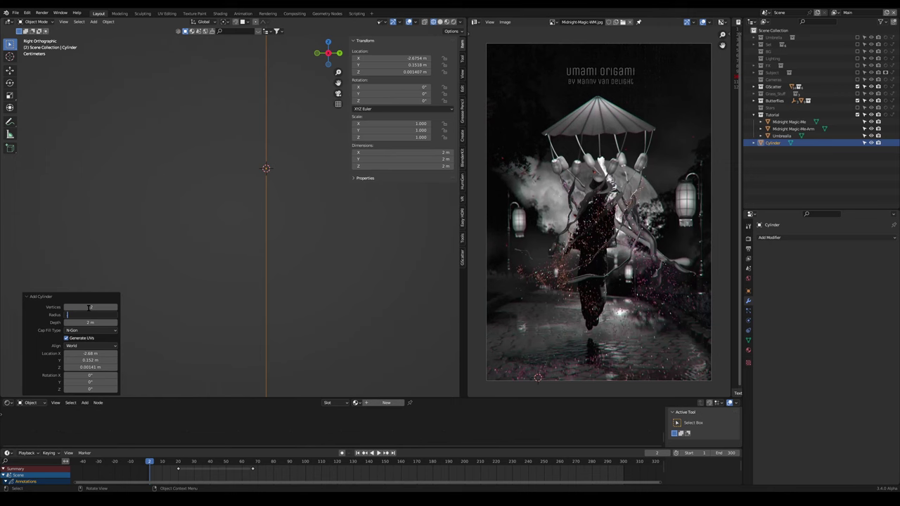
{"action": "key", "text": "Tab"}
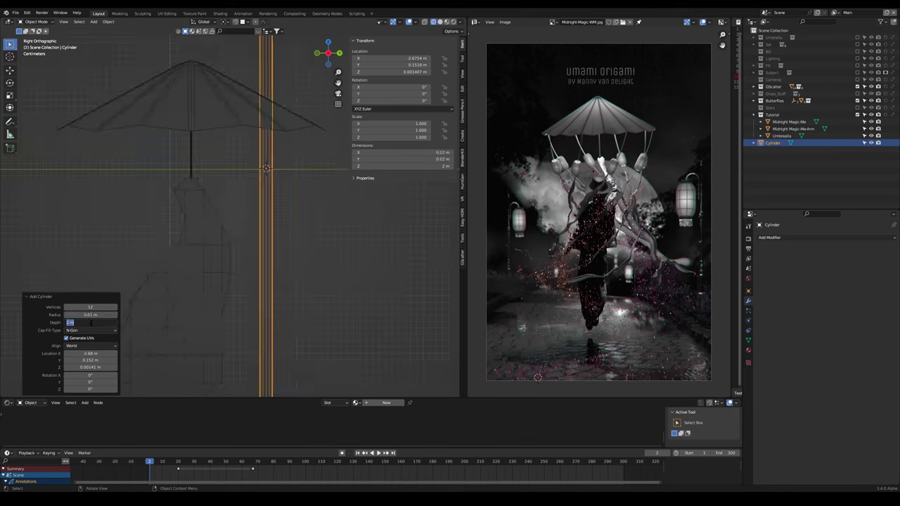
{"action": "type", "text": ".3"}
{"action": "key", "text": "Return"}
{"action": "key", "text": "s"}
{"action": "left_click", "coordinate": [275, 195]}
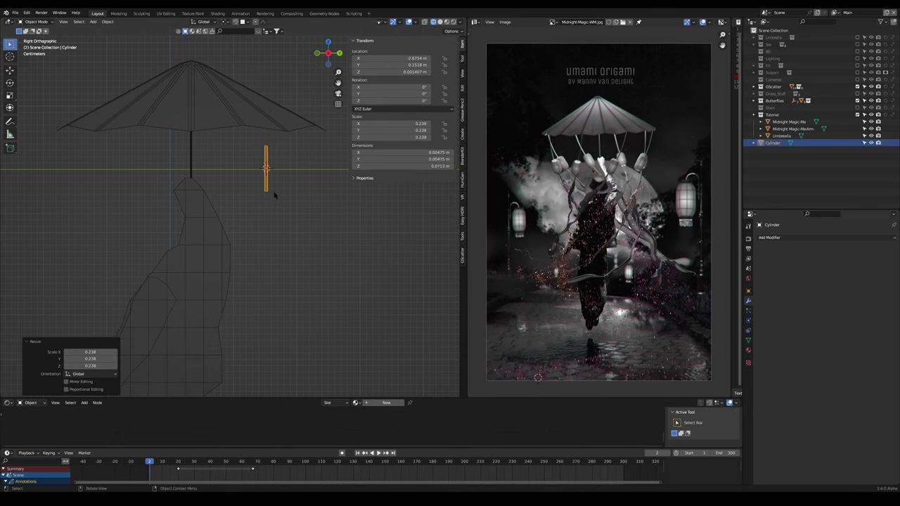
- Move the thin cylinder about 0.031 m along Y and 0.024 m up so it hangs from the canopy's edge, and apply its scale
{"action": "key", "text": "g"}
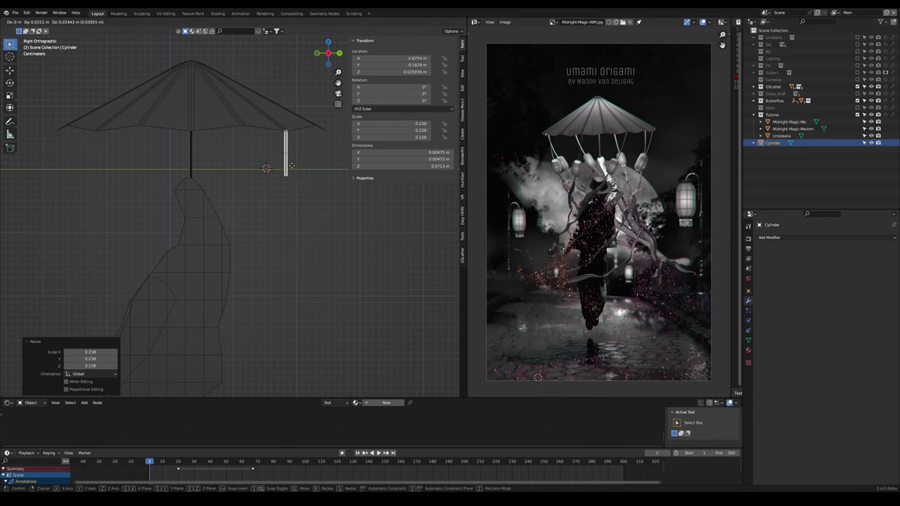
{"action": "left_click", "coordinate": [292, 169]}
{"action": "key", "text": "ctrl+a"}
{"action": "left_click", "coordinate": [294, 210]}
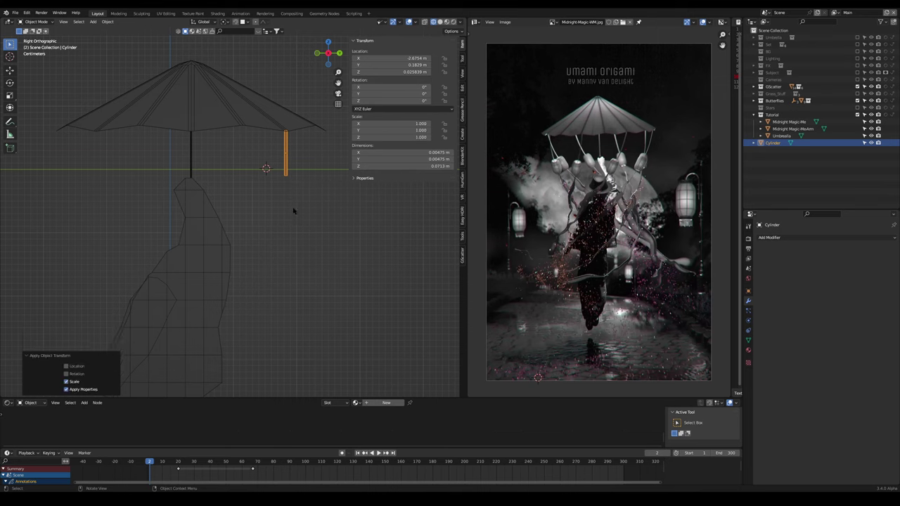
- Add a second cylinder with 12 vertices, 0.02 m radius and 0.1 m depth at the thin cylinder's lower end
{"action": "key", "text": "shift+a"}
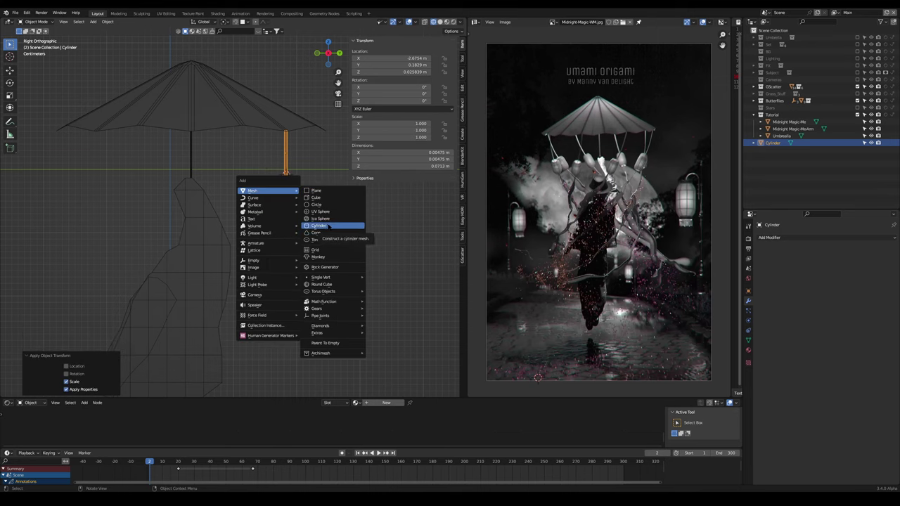
{"action": "left_click", "coordinate": [328, 226]}
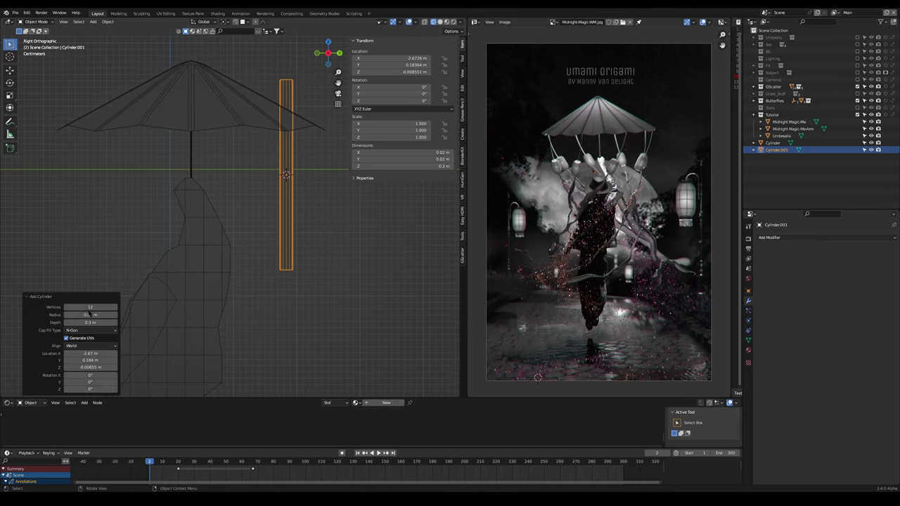
{"action": "left_click", "coordinate": [115, 315]}
{"action": "left_click", "coordinate": [67, 323]}
{"action": "left_click", "coordinate": [67, 323]}
{"action": "left_click", "coordinate": [90, 323]}
{"action": "type", "text": ".1"}
{"action": "key", "text": "Return"}
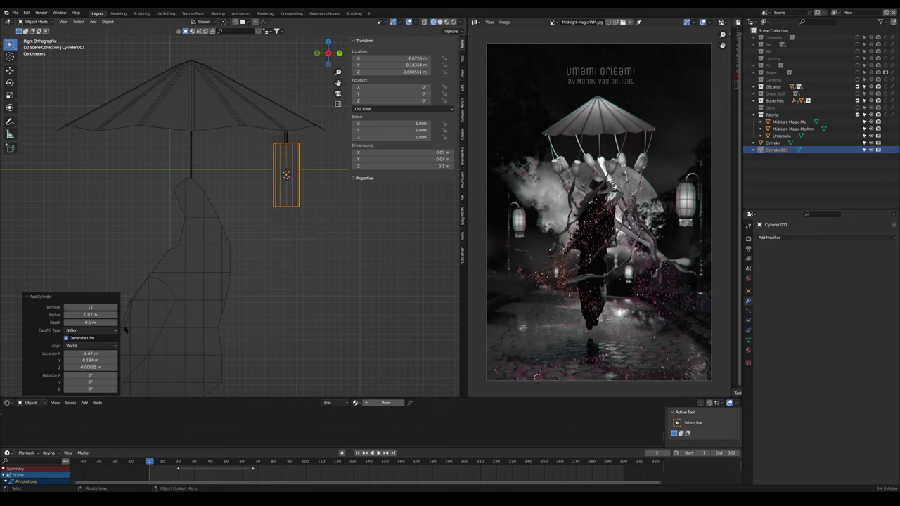
- Shorten the wide cylinder along Z to a scale of about 0.636
{"action": "key", "text": "s"}
{"action": "key", "text": "z"}
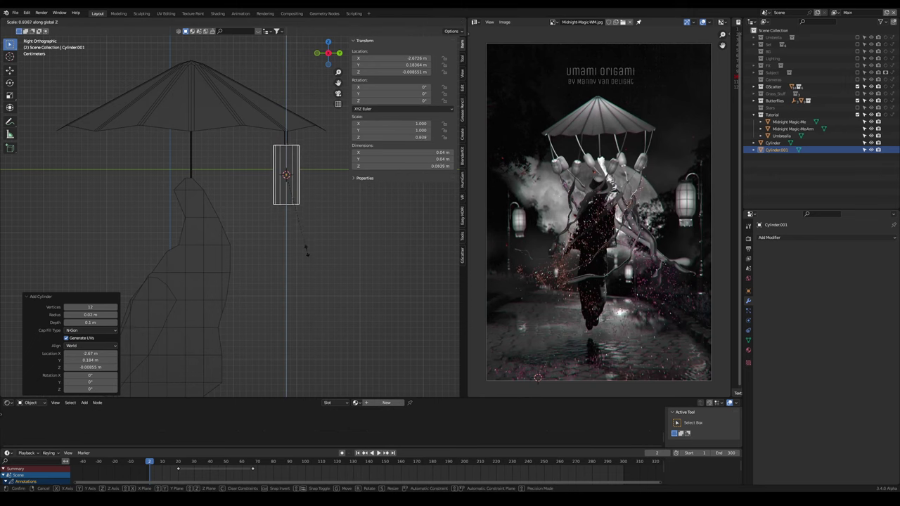
{"action": "left_click", "coordinate": [302, 227]}
{"action": "scroll", "coordinate": [295, 196], "scroll_direction": "up", "scroll_amount": 3}
{"action": "mouse_move", "coordinate": [303, 194]}
{"action": "middle_mouse_down"}
{"action": "mouse_move", "coordinate": [382, 211]}
{"action": "mouse_move", "coordinate": [305, 205]}
{"action": "middle_mouse_up"}
{"action": "scroll", "coordinate": [311, 213], "scroll_direction": "up", "scroll_amount": 3}
{"action": "key", "text": "s"}
{"action": "key", "text": "z"}
{"action": "left_click", "coordinate": [285, 235]}
{"action": "middle_click_drag", "start_coordinate": [285, 235], "coordinate": [286, 236]}
- Bevel the upper and lower rim edge loops of the wide cylinder with 4 segments to round its ends
{"action": "key", "text": "Tab"}
{"action": "key", "text": "3"}
{"action": "left_click", "coordinate": [228, 175]}
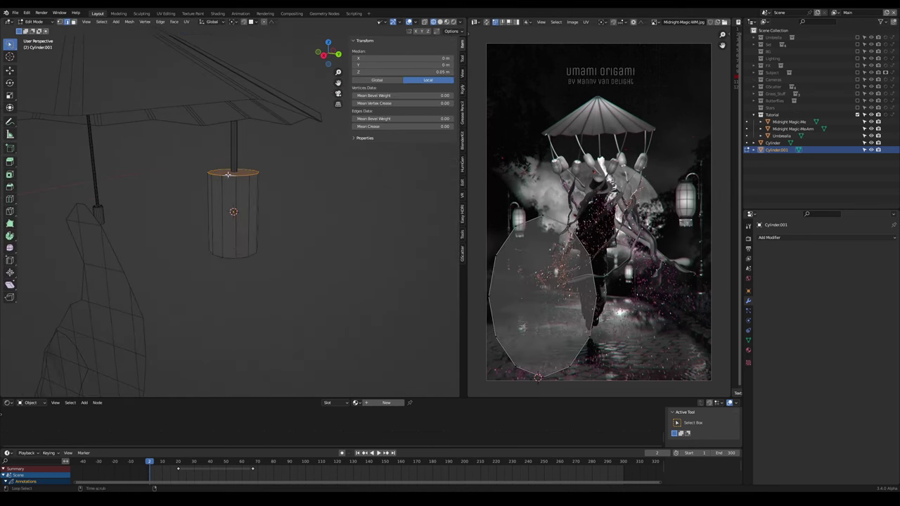
{"action": "left_click", "coordinate": [227, 258], "text": "shift"}
{"action": "key", "text": "ctrl+b"}
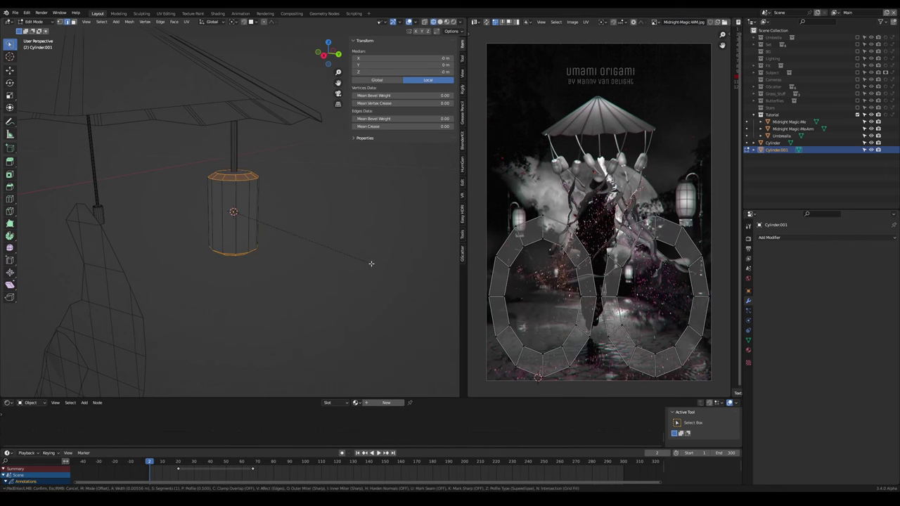
{"action": "scroll", "coordinate": [382, 269], "scroll_direction": "up", "scroll_amount": 1}
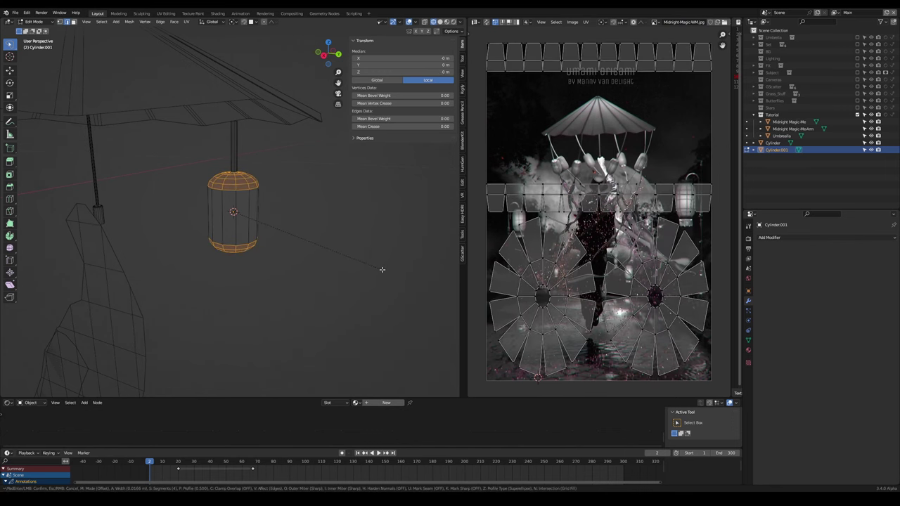
{"action": "scroll", "coordinate": [382, 269], "scroll_direction": "up", "scroll_amount": 2}
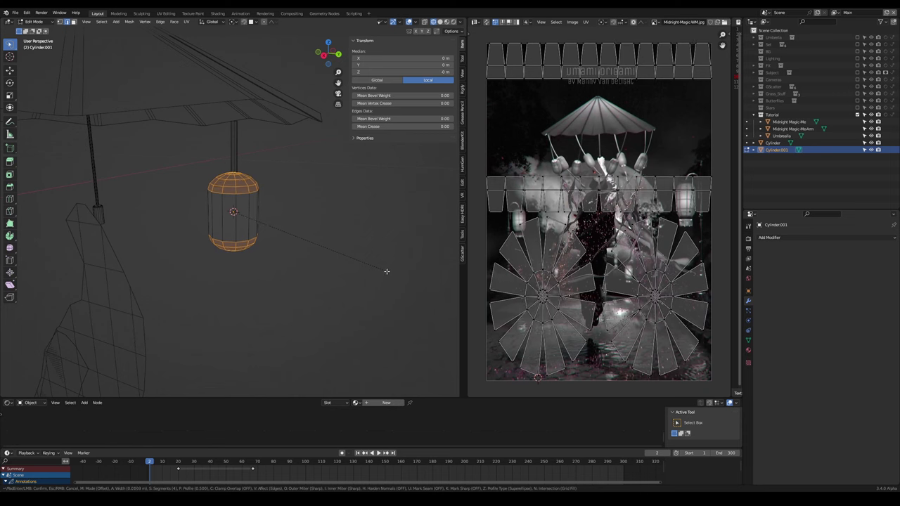
{"action": "left_click", "coordinate": [386, 270]}
- Delete the small faces at the centre of the rounded cylinder's upper end
{"action": "scroll", "coordinate": [257, 188], "scroll_direction": "up", "scroll_amount": 3}
{"action": "key", "text": "3"}
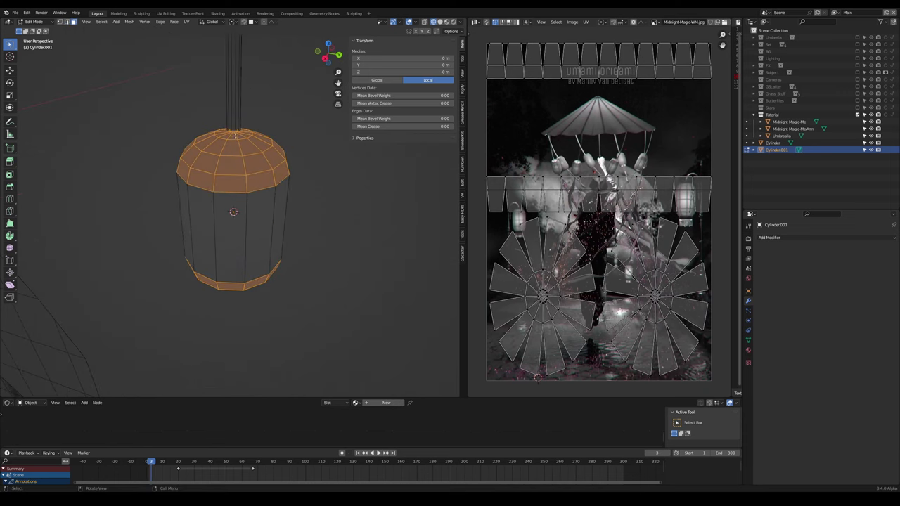
{"action": "key", "text": "w"}
{"action": "scroll", "coordinate": [234, 137], "scroll_direction": "up", "scroll_amount": 5}
{"action": "middle_click_drag", "start_coordinate": [234, 139], "coordinate": [233, 157]}
{"action": "scroll", "coordinate": [233, 140], "scroll_direction": "down", "scroll_amount": 3}
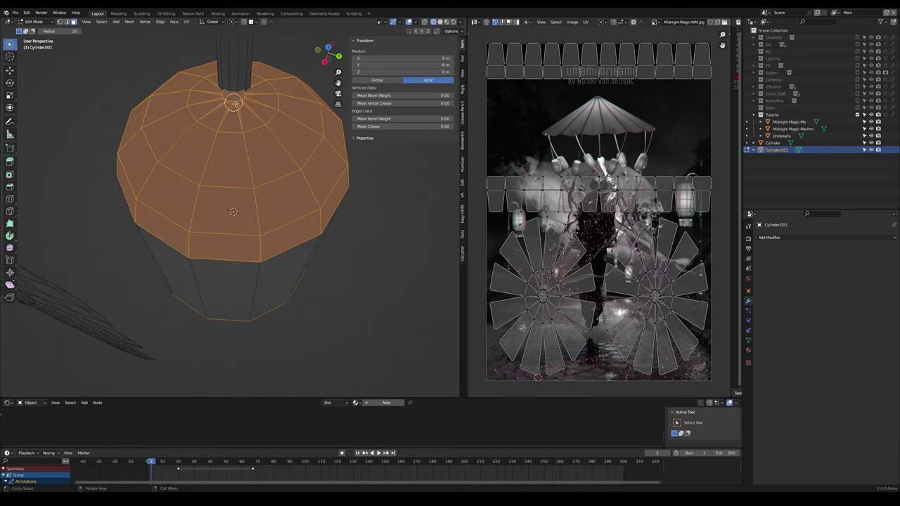
{"action": "left_click_drag", "start_coordinate": [234, 102], "coordinate": [246, 92]}
{"action": "key", "text": "x"}
{"action": "left_click", "coordinate": [228, 128]}
- Delete the small faces at the centre of the rounded cylinder's lower end
{"action": "middle_click_drag", "start_coordinate": [248, 171], "coordinate": [251, 62]}
{"action": "left_click_drag", "start_coordinate": [221, 269], "coordinate": [244, 243]}
{"action": "key", "text": "x"}
{"action": "left_click", "coordinate": [244, 241]}
{"action": "middle_click_drag", "start_coordinate": [259, 187], "coordinate": [220, 262]}
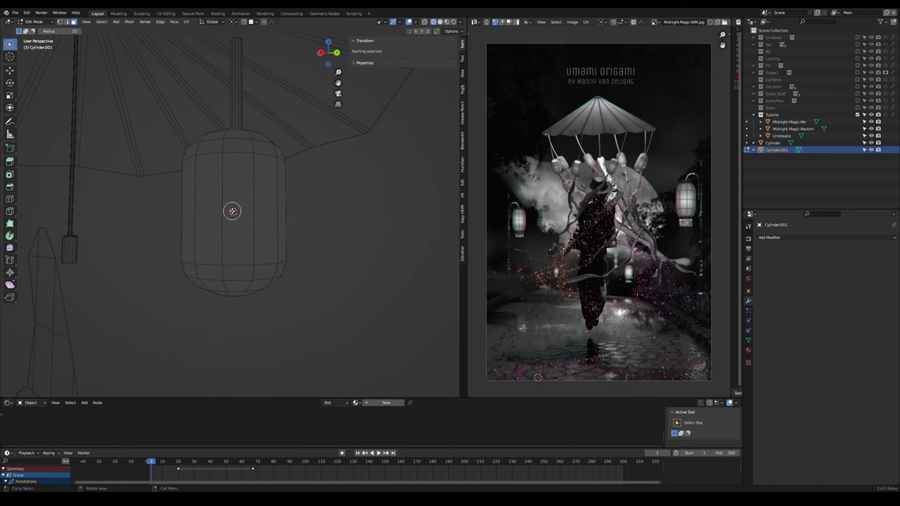
- Duplicate the rounded cylinder in place and scale the copy to about 0.969
{"action": "key", "text": "Tab"}
{"action": "key", "text": "shift+d"}
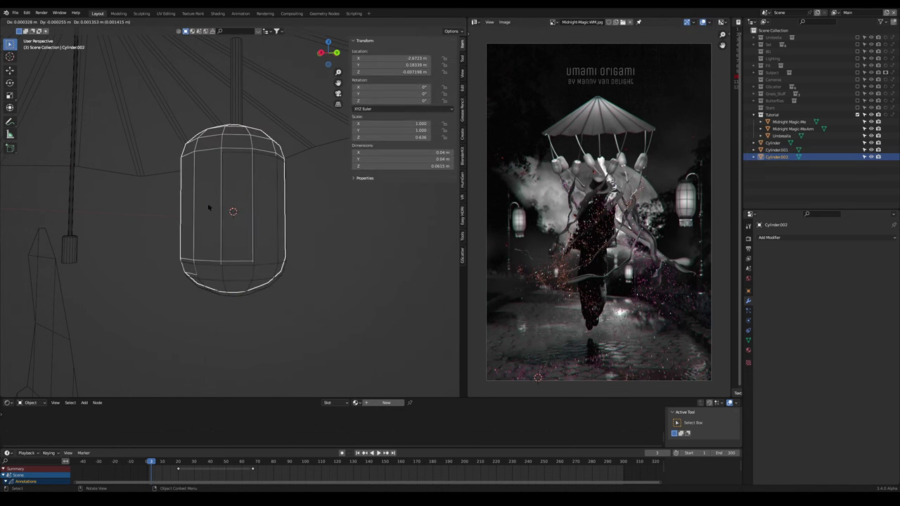
{"action": "right_click", "coordinate": [327, 249]}
{"action": "key", "text": "s"}
{"action": "left_click", "coordinate": [305, 255]}
{"action": "middle_click_drag", "start_coordinate": [305, 255], "coordinate": [279, 258]}
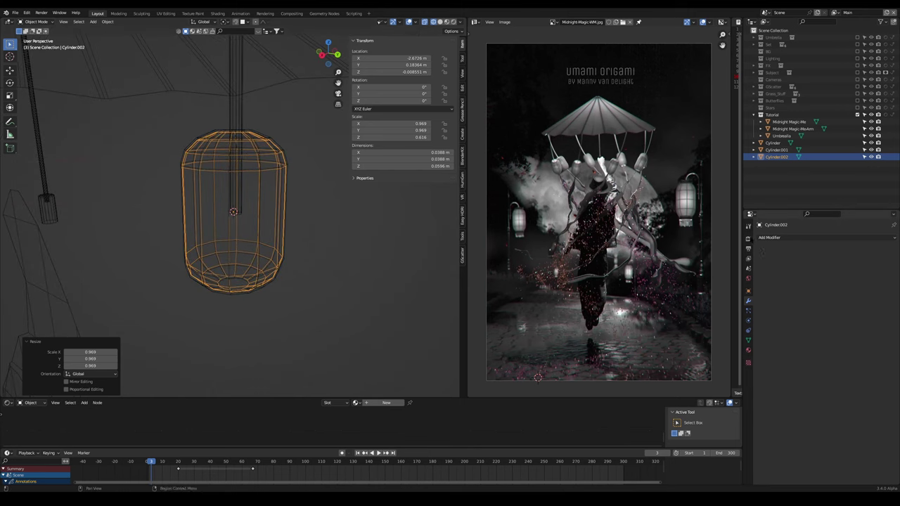
- Apply the copy's scale and give it a Wireframe modifier with a reduced thickness
{"action": "key", "text": "ctrl+a"}
{"action": "left_click", "coordinate": [267, 224]}
{"action": "left_click", "coordinate": [770, 238]}
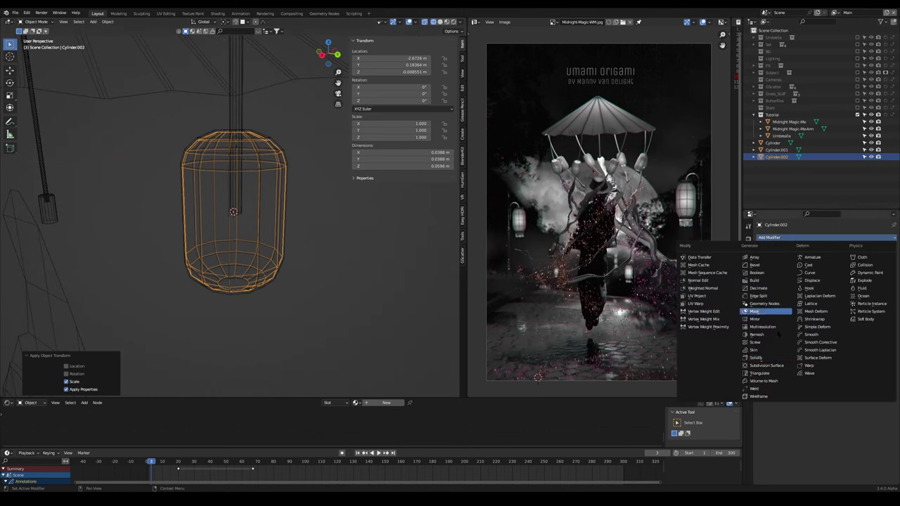
{"action": "left_click", "coordinate": [766, 398]}
{"action": "left_click_drag", "start_coordinate": [856, 275], "coordinate": [822, 275]}
{"action": "left_click", "coordinate": [362, 256]}
{"action": "scroll", "coordinate": [359, 255], "scroll_direction": "up", "scroll_amount": 2}
{"action": "mouse_move", "coordinate": [331, 252]}
{"action": "middle_mouse_down"}
{"action": "mouse_move", "coordinate": [288, 245]}
{"action": "mouse_move", "coordinate": [352, 251]}
{"action": "mouse_move", "coordinate": [331, 267]}
{"action": "middle_mouse_up"}
{"action": "key", "text": "z"}
{"action": "left_click", "coordinate": [293, 285]}
{"action": "key", "text": "z"}
{"action": "left_click", "coordinate": [303, 284]}
- Rename the lantern's vertical rod as string.001
{"action": "left_click", "coordinate": [774, 143]}
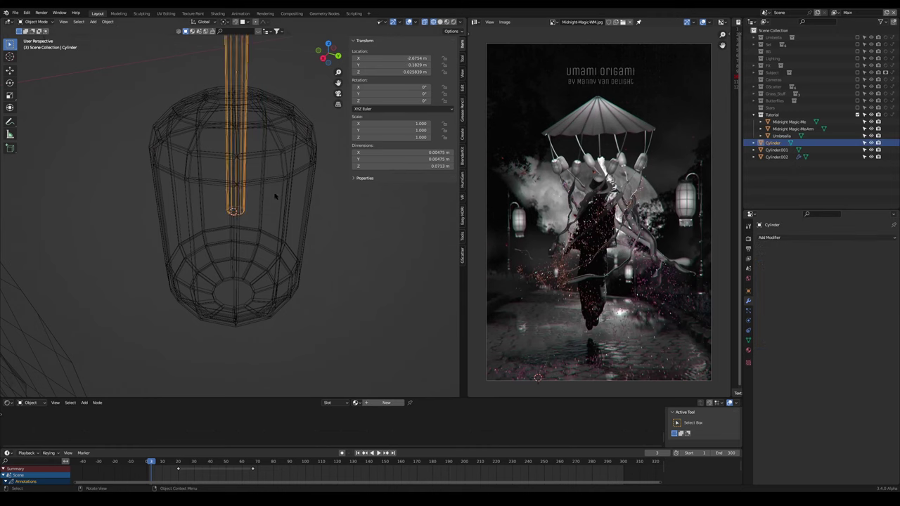
{"action": "scroll", "coordinate": [275, 197], "scroll_direction": "down", "scroll_amount": 5}
{"action": "double_click", "coordinate": [777, 142]}
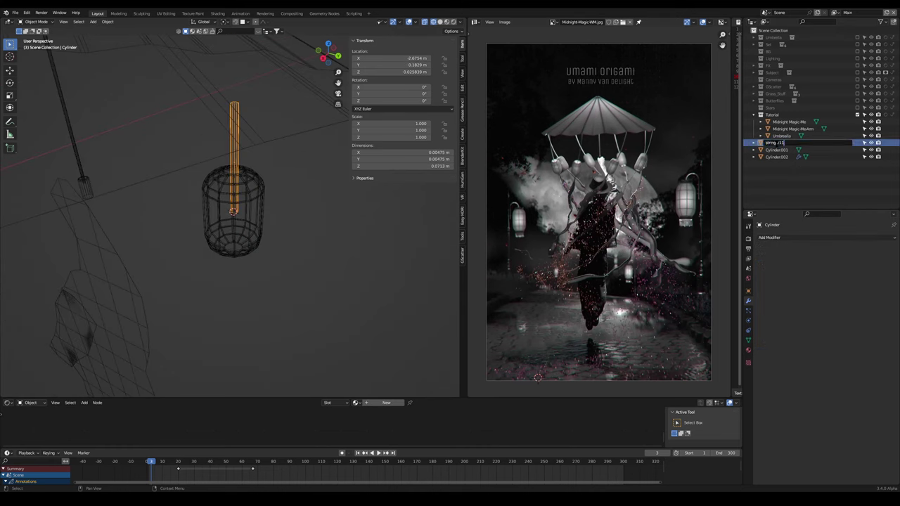
{"action": "type", "text": "string"}
{"action": "key", "text": "Return"}
- Rename the lantern's rounded body as pendant.011 and its wireframe copy as pendant-frame.001
{"action": "double_click", "coordinate": [776, 143]}
{"action": "type", "text": "pendant"}
{"action": "key", "text": "Return"}
{"action": "double_click", "coordinate": [776, 143]}
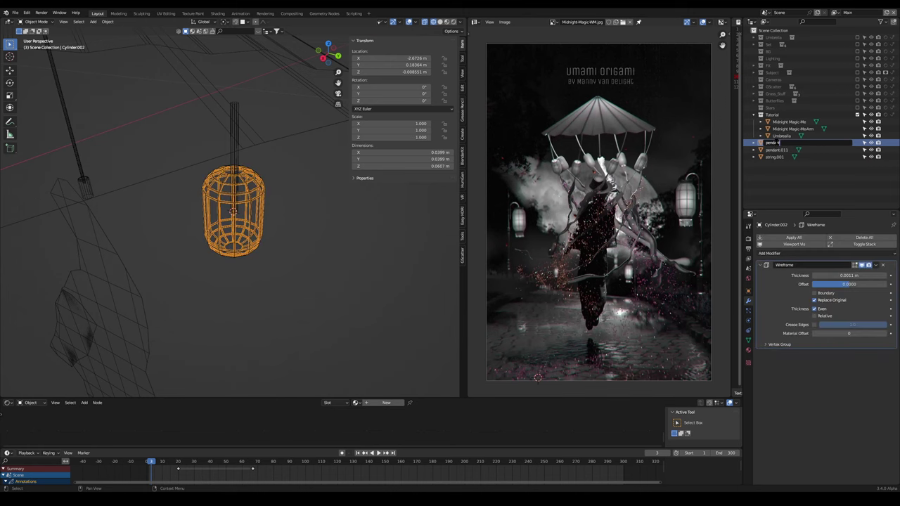
{"action": "type", "text": "pendant-frame.001"}
{"action": "key", "text": "Return"}
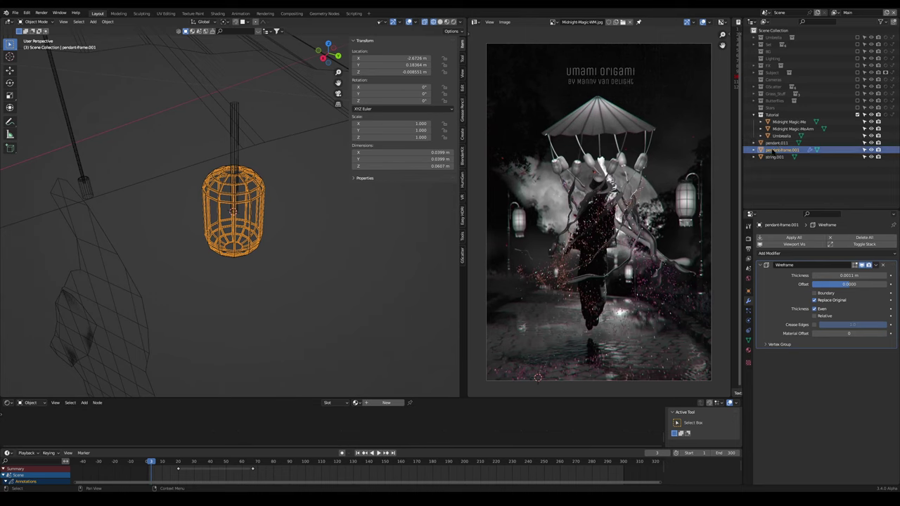
- Parent pendant-frame.001 to pendant.011 as Object with Keep Transform
{"action": "left_click", "coordinate": [776, 143], "text": "ctrl"}
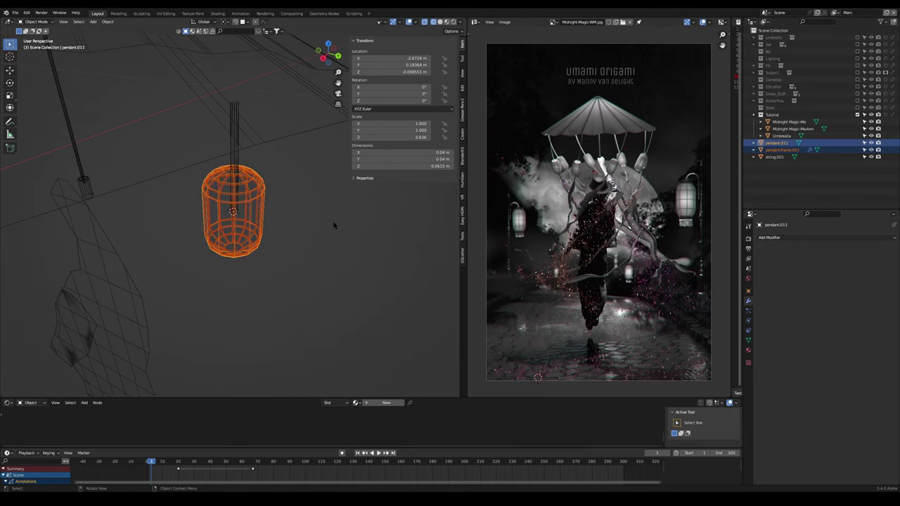
{"action": "key", "text": "ctrl+p"}
{"action": "left_click", "coordinate": [303, 231]}
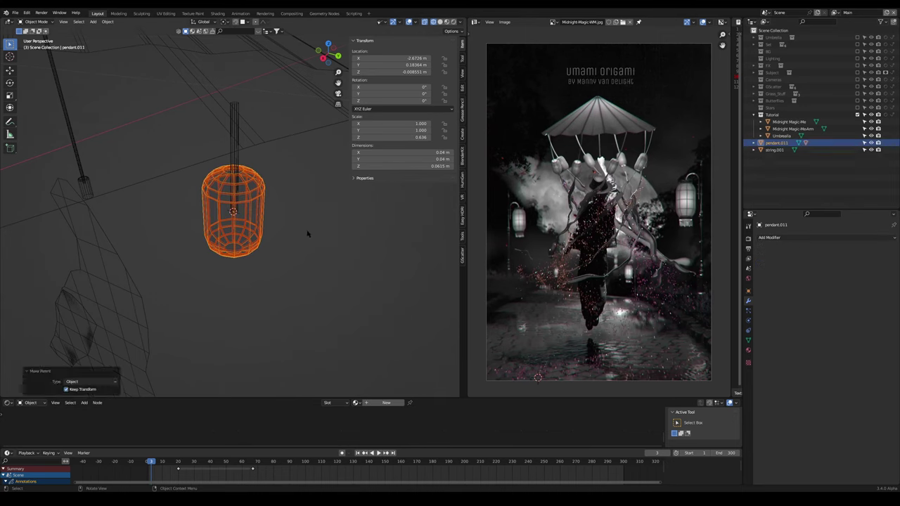
- Move the lantern body down along Z by about 0.023 m so it hangs at the string's lower end
{"action": "middle_click_drag", "start_coordinate": [307, 233], "coordinate": [415, 201]}
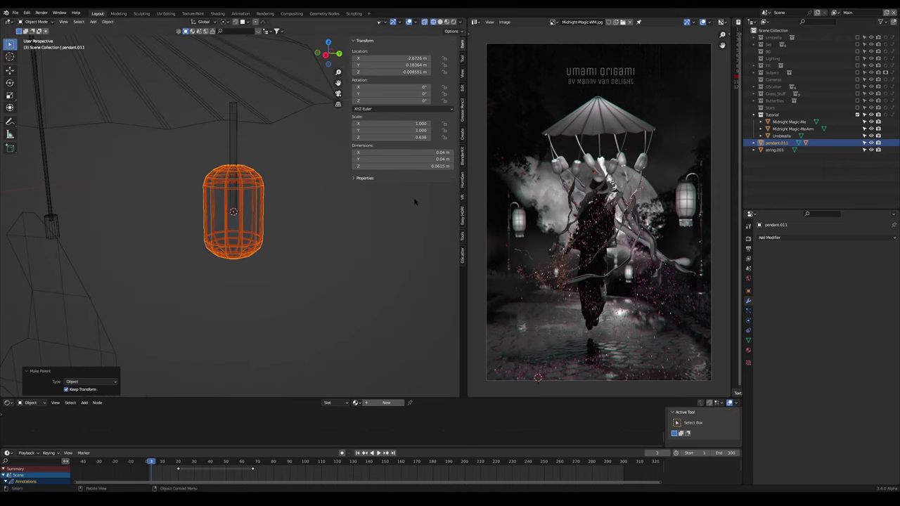
{"action": "left_click", "coordinate": [205, 204]}
{"action": "left_click", "coordinate": [204, 205]}
{"action": "key", "text": "g"}
{"action": "key", "text": "z"}
{"action": "left_click", "coordinate": [240, 233]}
- Place the 3D cursor at the lantern's lower end in the right view and add a plane there
{"action": "key", "text": "KP_3"}
{"action": "middle_click_drag", "start_coordinate": [240, 232], "coordinate": [279, 127], "text": "shift"}
{"action": "scroll", "coordinate": [277, 126], "scroll_direction": "up", "scroll_amount": 4}
{"action": "scroll", "coordinate": [273, 124], "scroll_direction": "up", "scroll_amount": 7}
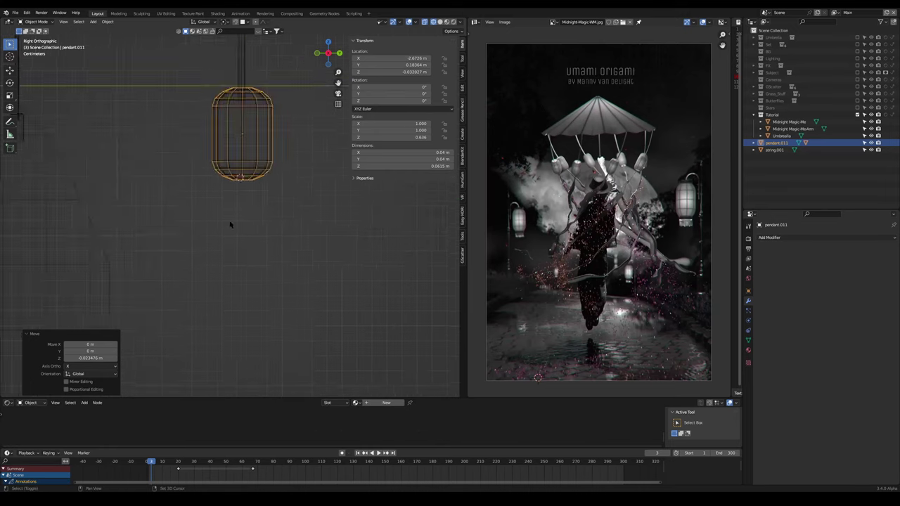
{"action": "scroll", "coordinate": [249, 160], "scroll_direction": "down", "scroll_amount": 8}
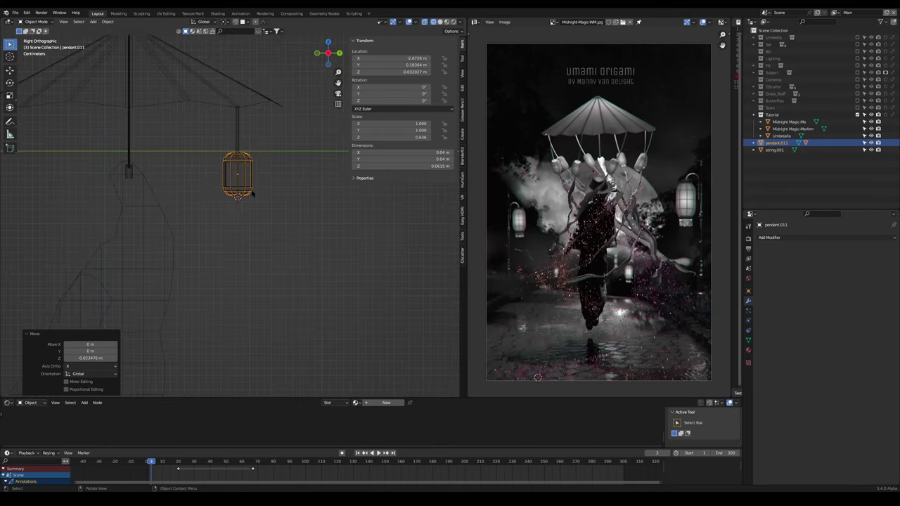
{"action": "key", "text": "shift+a"}
{"action": "mouse_move", "coordinate": [232, 225]}
{"action": "left_click", "coordinate": [281, 226]}
{"action": "scroll", "coordinate": [278, 226], "scroll_direction": "down", "scroll_amount": 6}
- Rotate the plane's mesh 90° around Y and scale it to about 0.051 along Y to form a narrow vertical strip
{"action": "key", "text": "Tab"}
{"action": "key", "text": "c"}
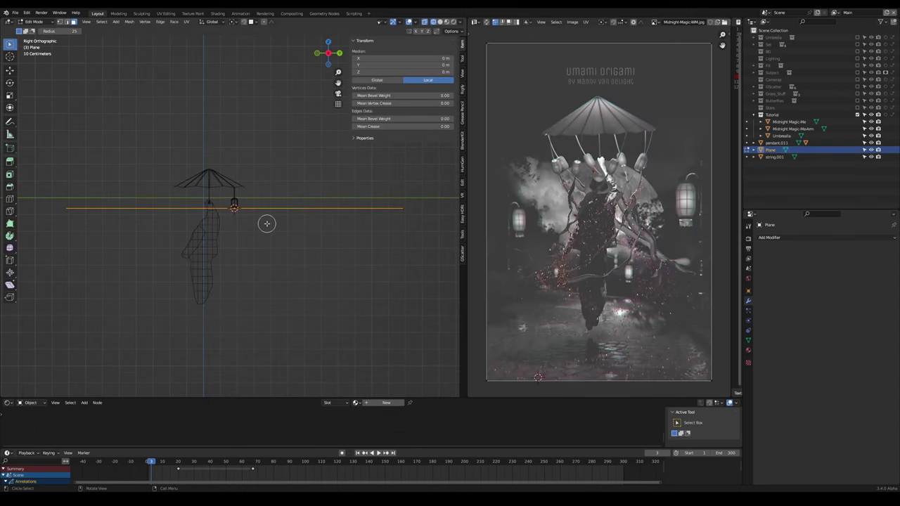
{"action": "type", "text": "ry90"}
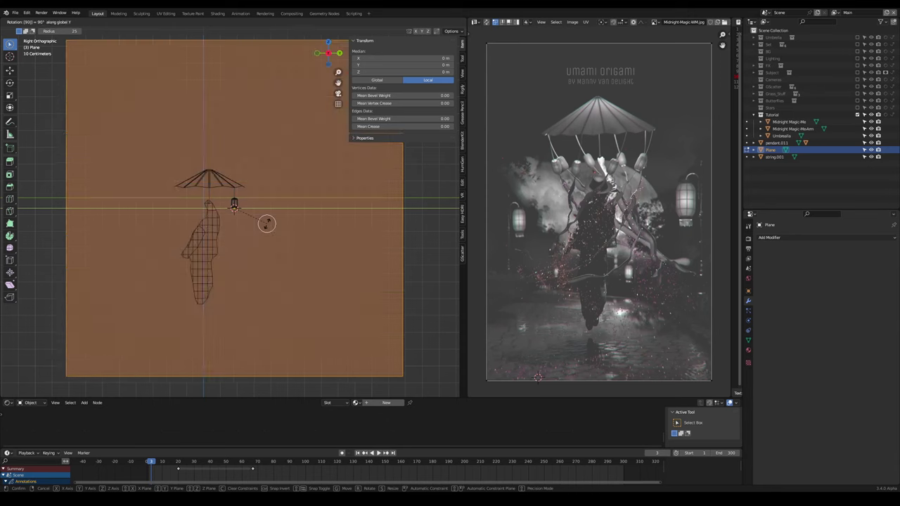
{"action": "key", "text": "Return"}
{"action": "key", "text": "s"}
{"action": "key", "text": "y"}
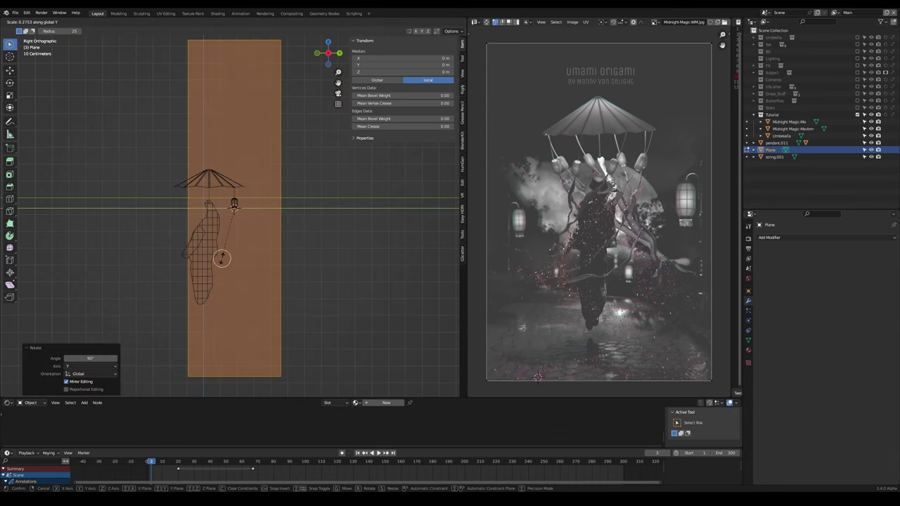
{"action": "left_click", "coordinate": [232, 217]}
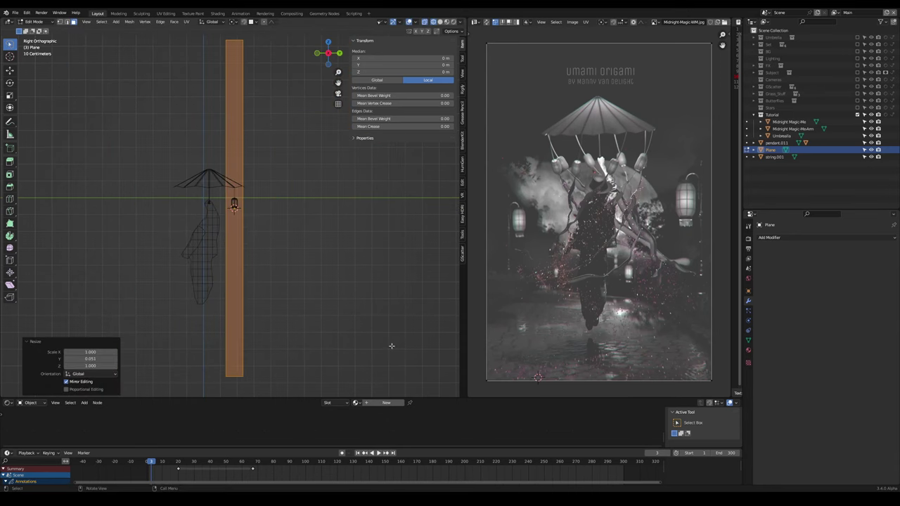
- Scale the strip to about 0.305 and move it down to hang below the lantern
{"action": "key", "text": "s"}
{"action": "left_click", "coordinate": [276, 255]}
{"action": "key", "text": "g"}
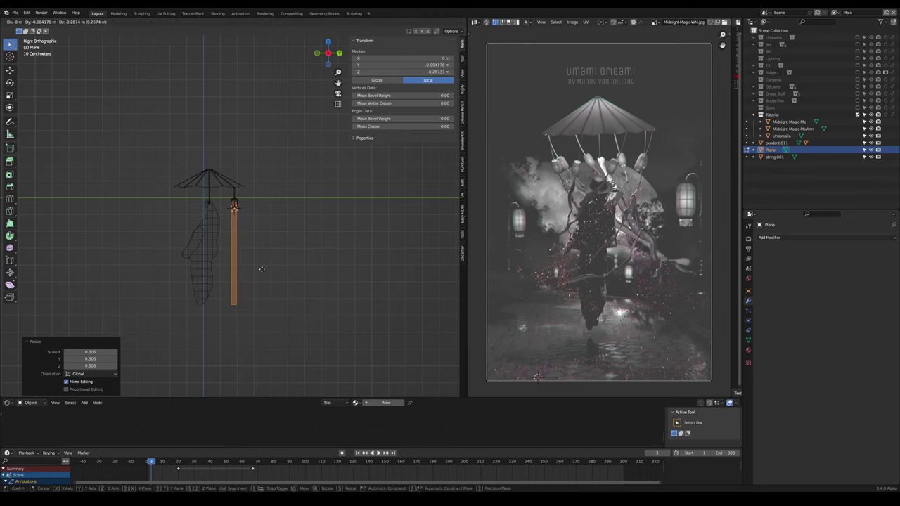
{"action": "left_click", "coordinate": [263, 273]}
- Narrow the strip to about 0.689 along Y, then adjust its size and position to hang about 0.53 m long from the lantern's lower end
{"action": "key", "text": "s"}
{"action": "key", "text": "y"}
{"action": "left_click", "coordinate": [299, 274]}
{"action": "key", "text": "g"}
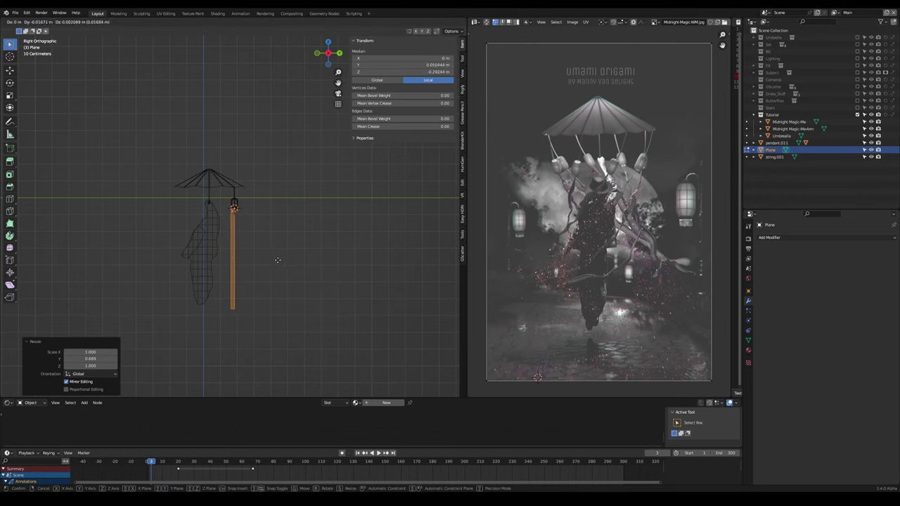
{"action": "left_click", "coordinate": [275, 254]}
{"action": "scroll", "coordinate": [272, 250], "scroll_direction": "up", "scroll_amount": 6}
{"action": "key", "text": "s"}
{"action": "left_click", "coordinate": [303, 302]}
{"action": "key", "text": "g"}
{"action": "left_click", "coordinate": [303, 295]}
- Add evenly spaced loop cuts along the strip's length and rename the object as ribbon.001
{"action": "scroll", "coordinate": [264, 305], "scroll_direction": "down", "scroll_amount": 3}
{"action": "right_click", "coordinate": [234, 277]}
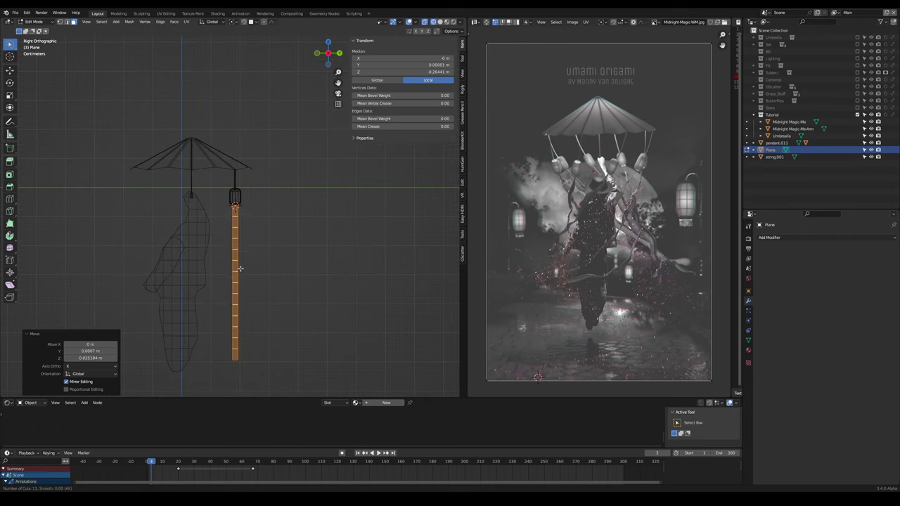
{"action": "key", "text": "g"}
{"action": "key", "text": "g"}
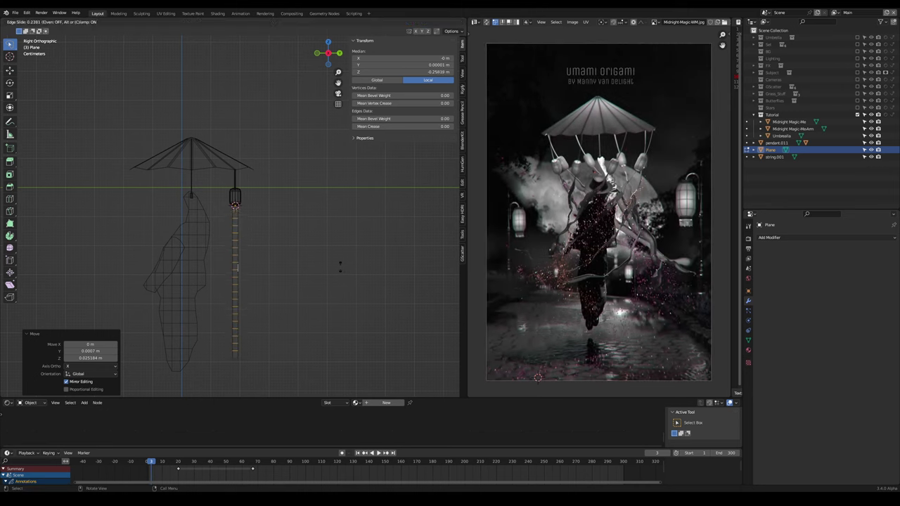
{"action": "key", "text": "Escape"}
{"action": "key", "text": "Tab"}
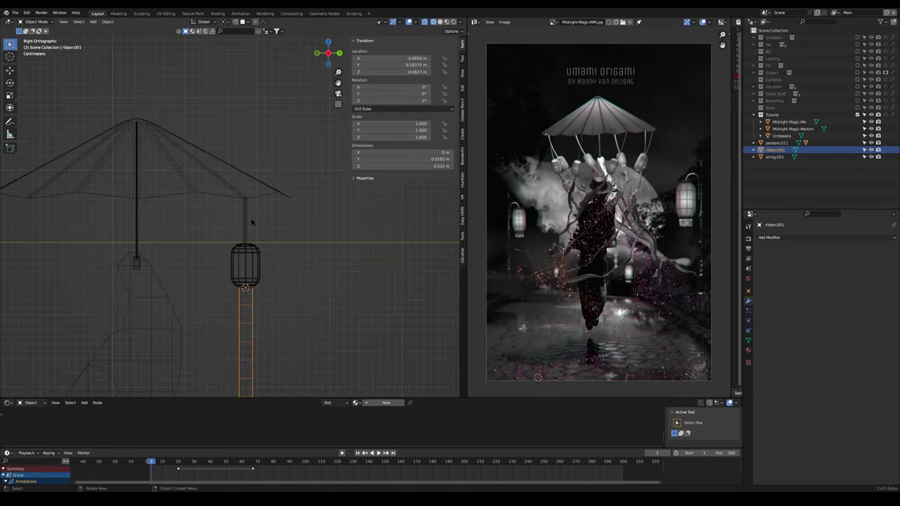
{"action": "left_click", "coordinate": [220, 186]}
{"action": "left_click", "coordinate": [224, 183]}
{"action": "key", "text": "Tab"}
{"action": "key", "text": "Tab"}
{"action": "left_click", "coordinate": [238, 200]}
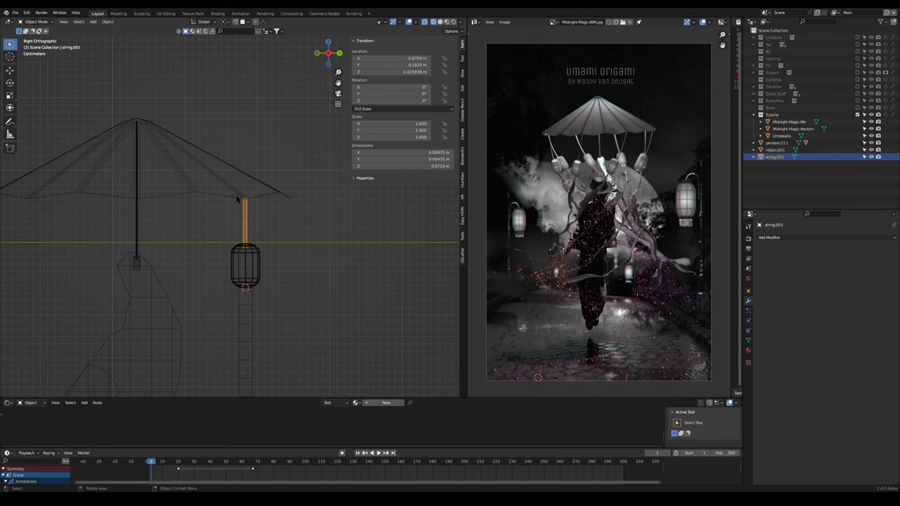
- Parent the ribbon to the lantern body
{"action": "left_click", "coordinate": [246, 309]}
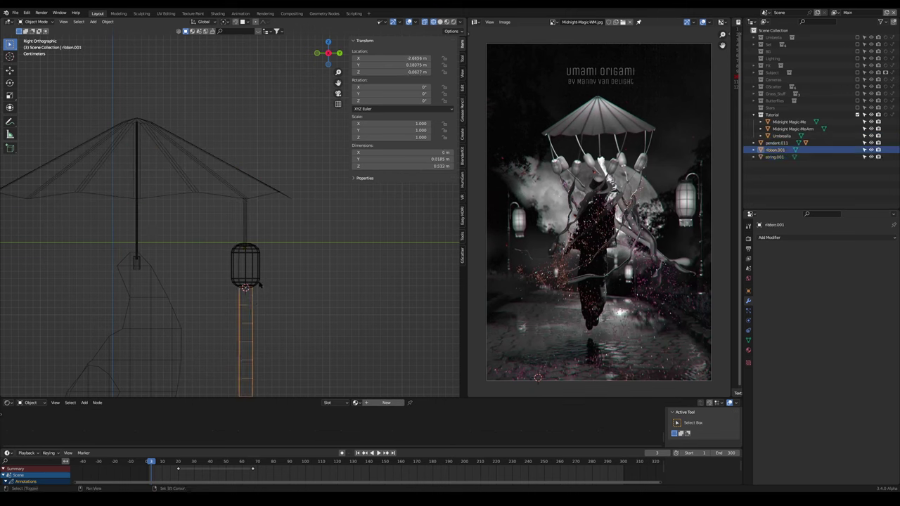
{"action": "left_click", "coordinate": [260, 284]}
{"action": "key", "text": "ctrl+p"}
{"action": "left_click", "coordinate": [260, 283]}
{"action": "key", "text": "g"}
{"action": "key", "text": "Escape"}
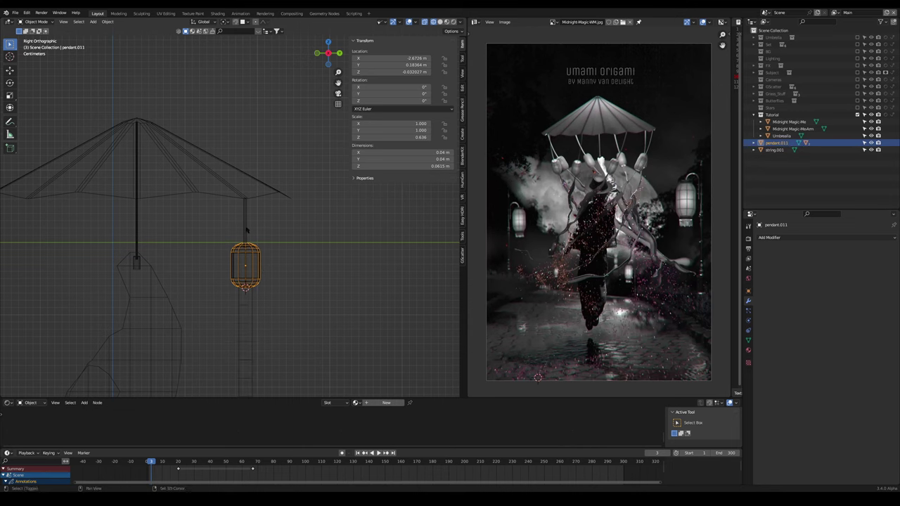
- Parent the lantern body to the string
{"action": "left_click", "coordinate": [244, 219], "text": "shift"}
{"action": "key", "text": "ctrl+p"}
{"action": "left_click", "coordinate": [245, 227]}
{"action": "left_click", "coordinate": [245, 226]}
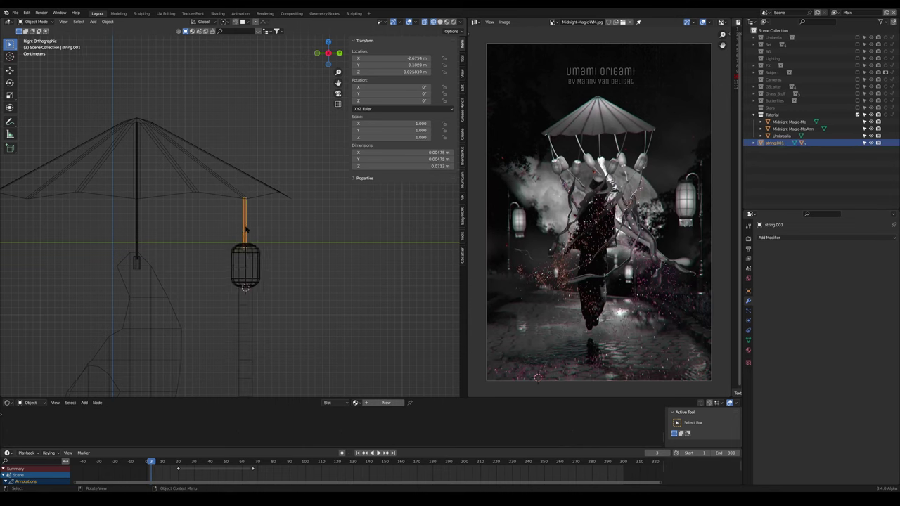
- Parent the string to the umbrella and test the link by moving the umbrella
{"action": "left_click", "coordinate": [235, 193], "text": "shift"}
{"action": "key", "text": "ctrl+p"}
{"action": "left_click", "coordinate": [234, 191]}
{"action": "left_click", "coordinate": [234, 200]}
{"action": "scroll", "coordinate": [234, 201], "scroll_direction": "down", "scroll_amount": 2}
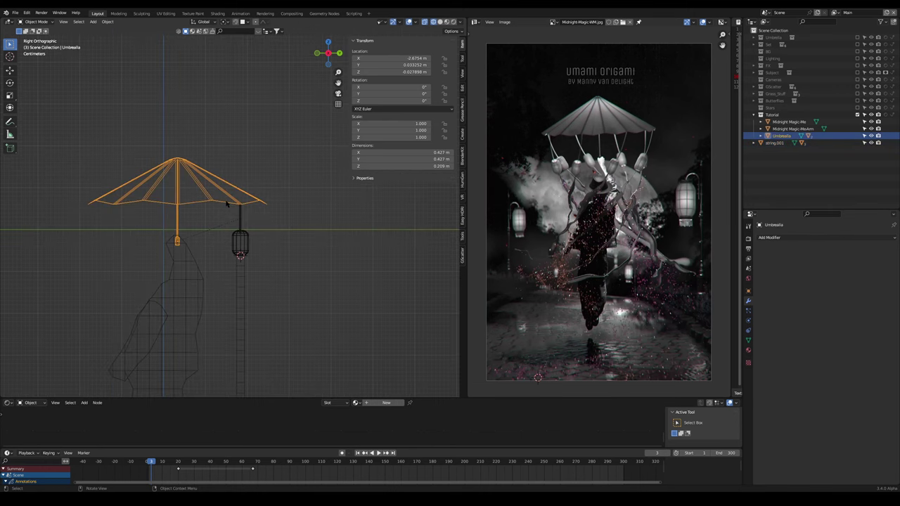
{"action": "key", "text": "g"}
{"action": "key", "text": "Escape"}
{"action": "key", "text": "g"}
{"action": "left_click", "coordinate": [247, 243]}
- Shift the string with its lantern out to the canopy's edge and tilt it slightly inwards
{"action": "scroll", "coordinate": [244, 219], "scroll_direction": "up", "scroll_amount": 4}
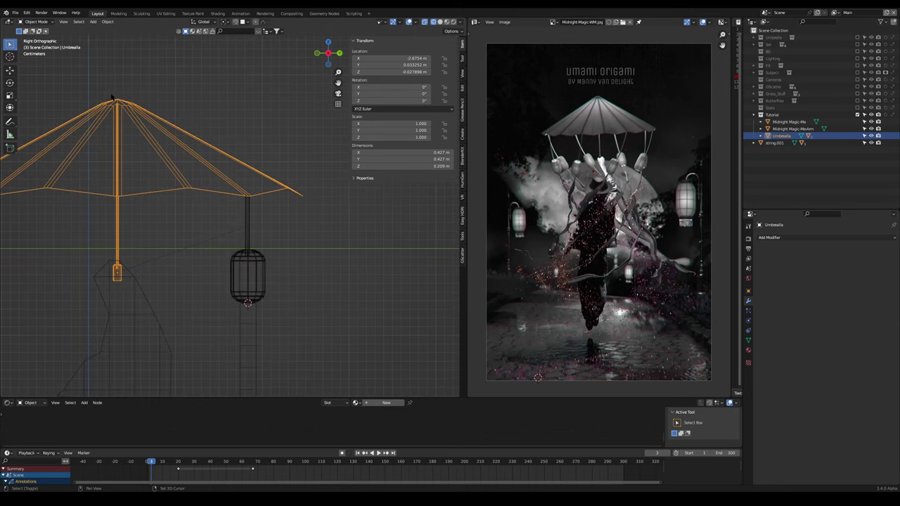
{"action": "left_click", "coordinate": [248, 216]}
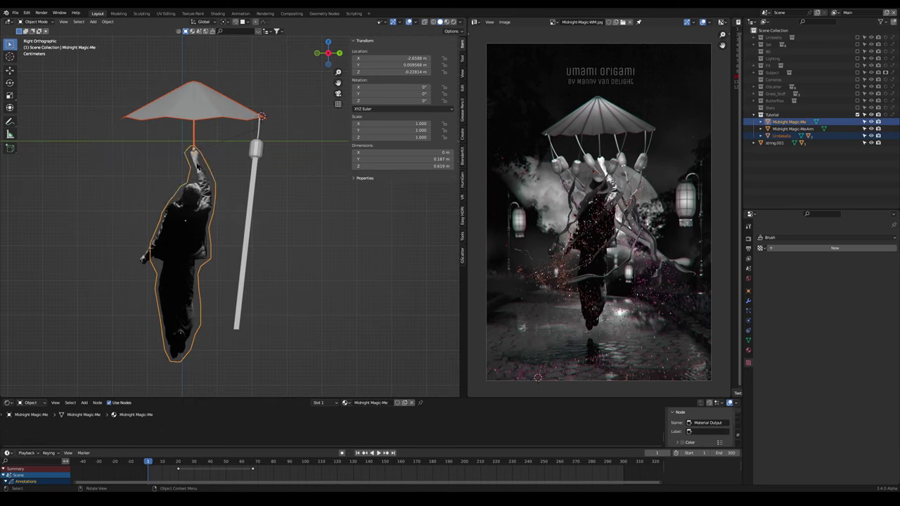
- Parent the umbrella and the separate arm to the figure Midnight Magic-Me
{"action": "key", "text": "ctrl+p"}
{"action": "left_click", "coordinate": [186, 171]}
{"action": "key", "text": "ctrl+p"}
{"action": "left_click", "coordinate": [194, 254]}
- Insert a Location & Rotation keyframe for the figure at frame 1
{"action": "left_click", "coordinate": [190, 271]}
{"action": "key", "text": "i"}
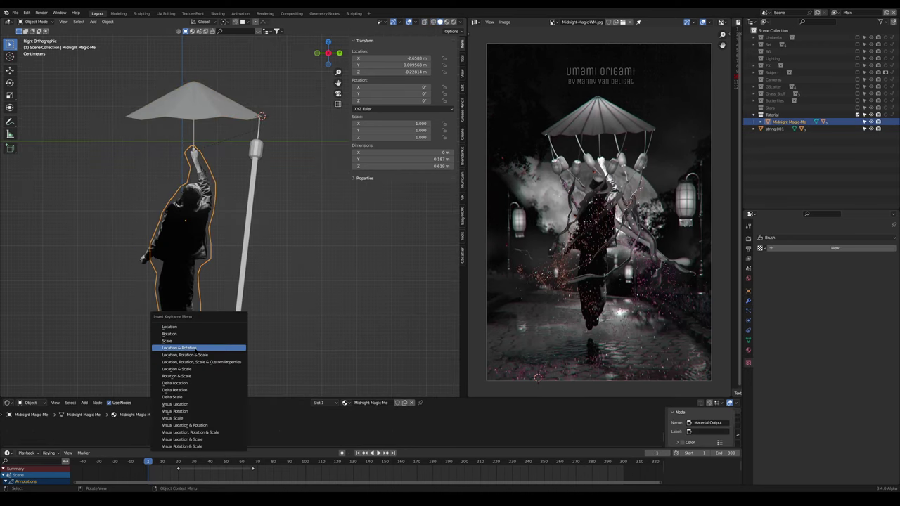
{"action": "left_click", "coordinate": [200, 349]}
- At frame 300, move the figure in the negative X direction and insert a keyframe there
{"action": "middle_click_drag", "start_coordinate": [427, 290], "coordinate": [301, 251]}
{"action": "key", "text": "g"}
{"action": "key", "text": "x"}
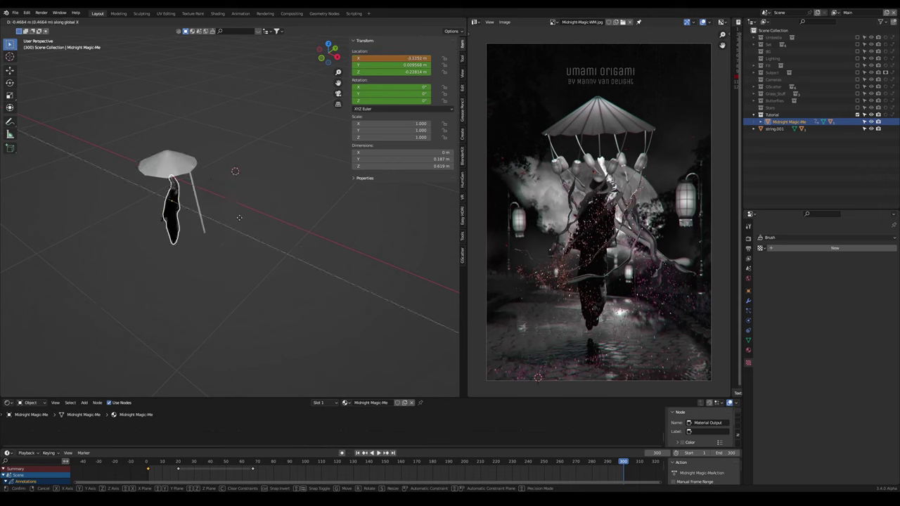
{"action": "left_click", "coordinate": [121, 154]}
{"action": "key", "text": "i"}
{"action": "left_click", "coordinate": [120, 154]}
- Keyframe the umbrella's rotation at frame 1, and at frame 300 with its Z rotation set to 360°
{"action": "left_click", "coordinate": [148, 462]}
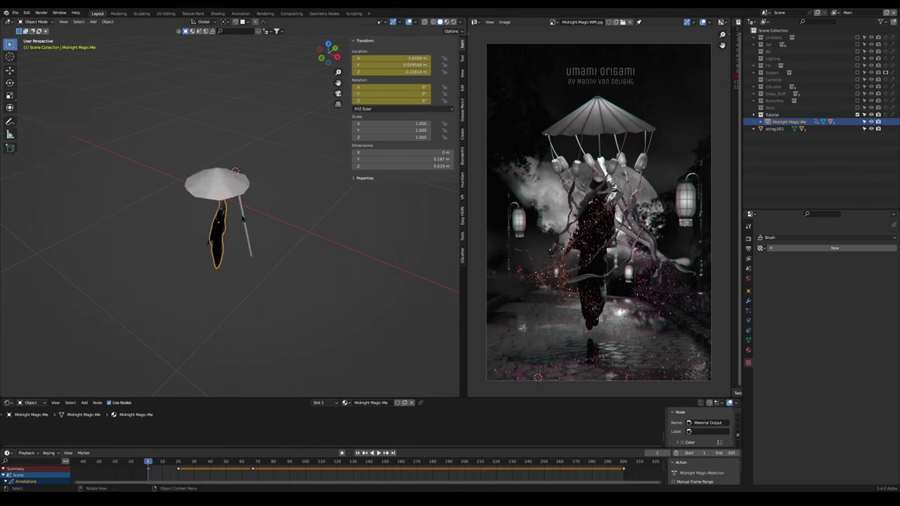
{"action": "left_click", "coordinate": [221, 184]}
{"action": "key", "text": "i"}
{"action": "left_click", "coordinate": [197, 326]}
{"action": "left_click", "coordinate": [624, 462]}
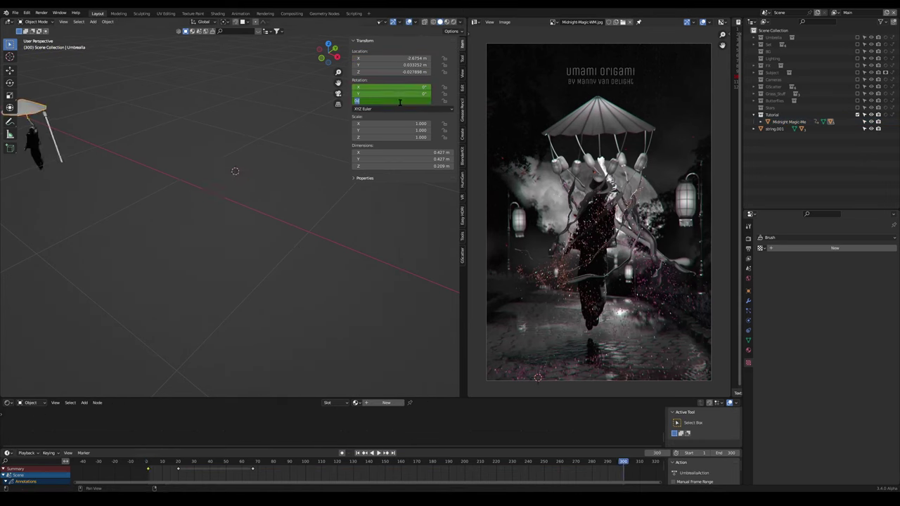
{"action": "key", "text": "i"}
- Play back the animation and examine how the figure drifts while the umbrella and lantern spin
{"action": "key", "text": "KP_3"}
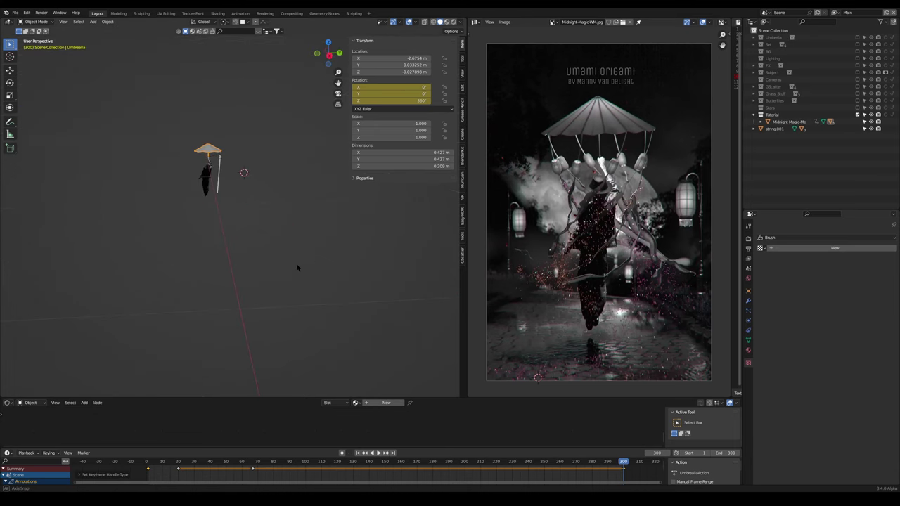
{"action": "scroll", "coordinate": [298, 268], "scroll_direction": "up", "scroll_amount": 3}
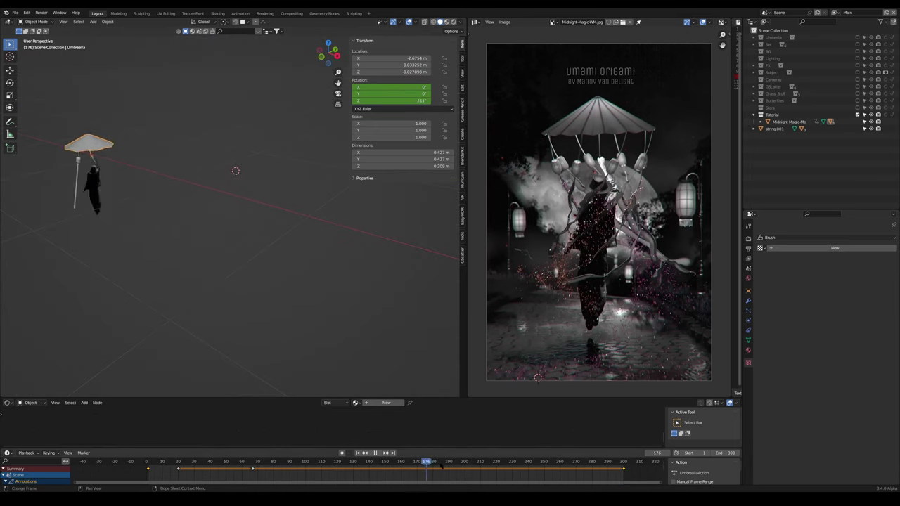
{"action": "middle_click_drag", "start_coordinate": [243, 291], "coordinate": [278, 285]}
{"action": "scroll", "coordinate": [244, 291], "scroll_direction": "up", "scroll_amount": 3}
{"action": "key", "text": "space"}
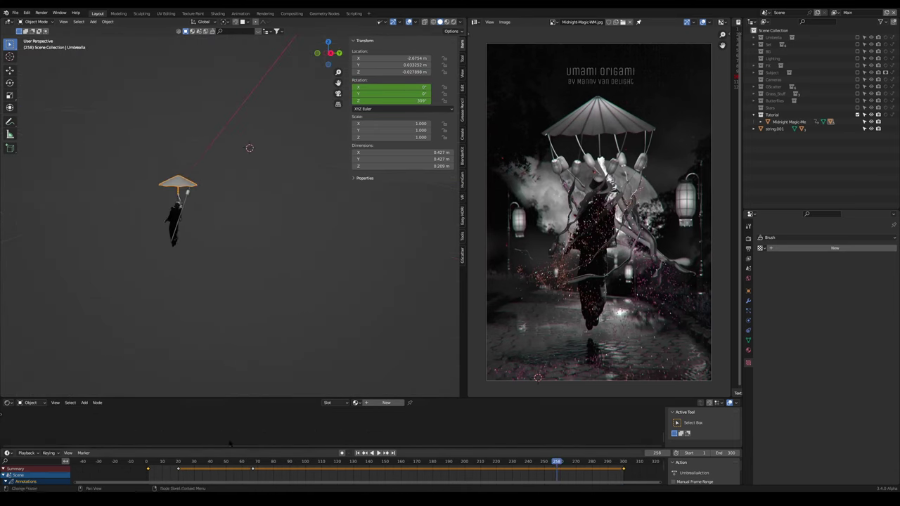
{"action": "key", "text": "KP_3"}
{"action": "key", "text": "space"}
- Add a Displace modifier to the ribbon below the lantern
{"action": "left_click", "coordinate": [244, 226]}
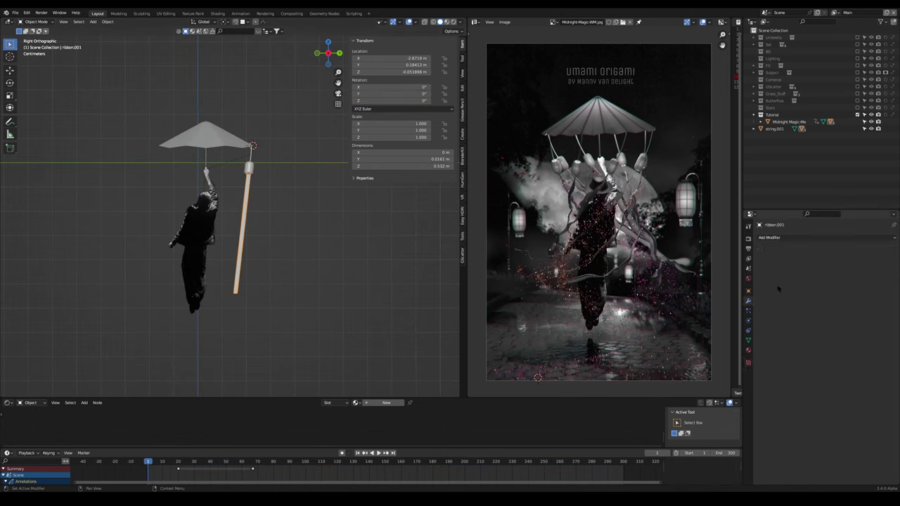
{"action": "left_click", "coordinate": [780, 237]}
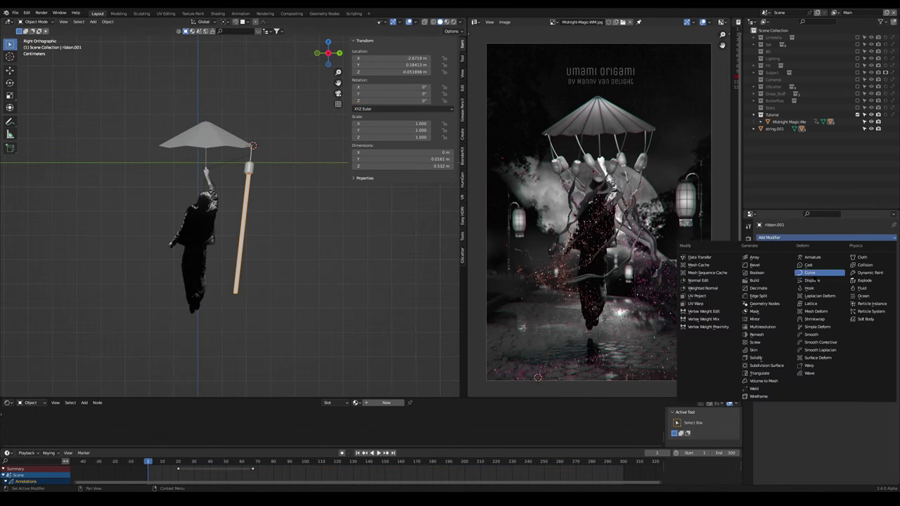
{"action": "left_click", "coordinate": [812, 281]}
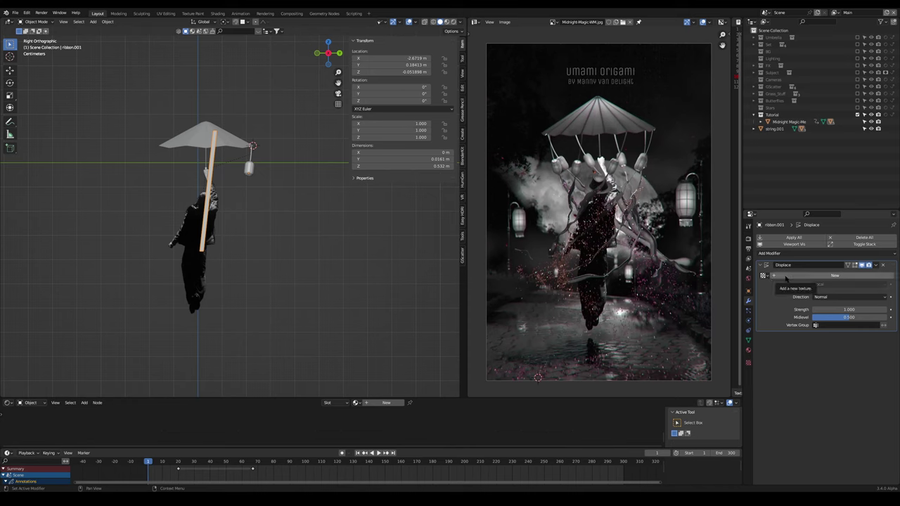
- Create a texture named small for the ribbon's Displace modifier and set its texture coordinates to Global
{"action": "double_click", "coordinate": [786, 277]}
{"action": "left_click", "coordinate": [838, 284]}
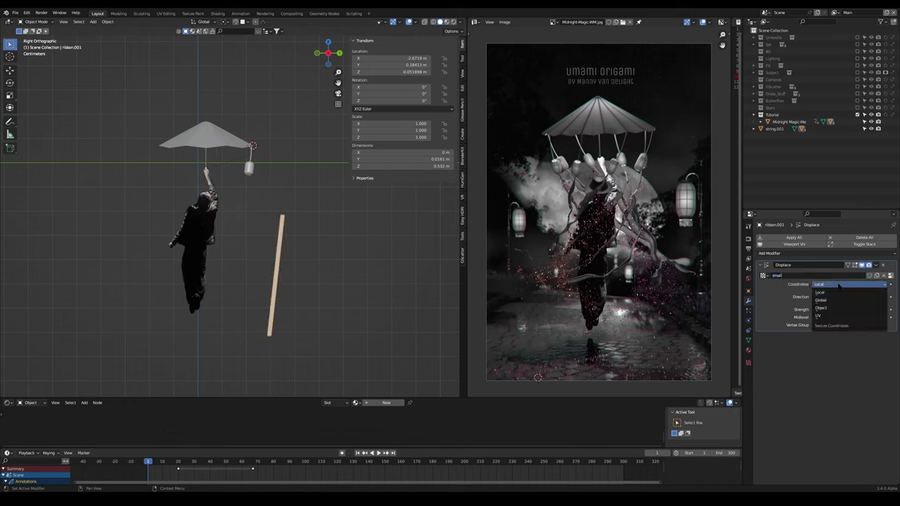
{"action": "left_click", "coordinate": [827, 308]}
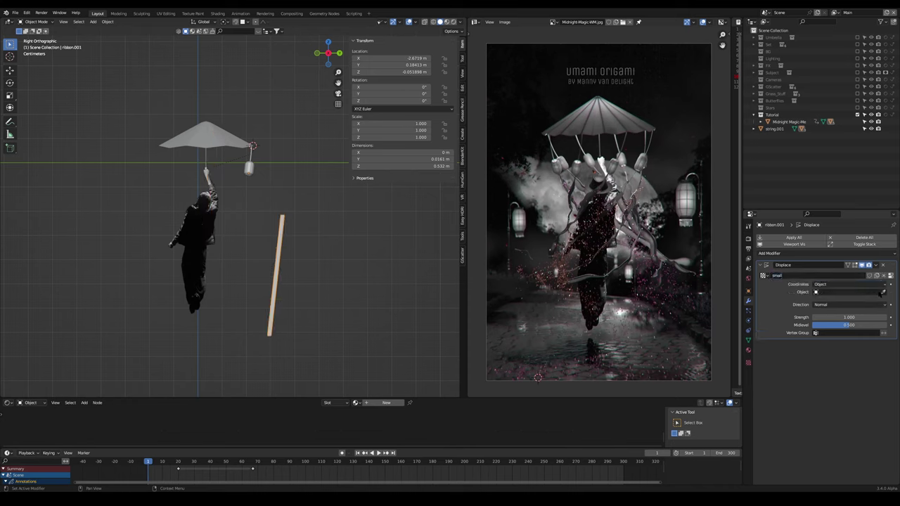
{"action": "left_click", "coordinate": [840, 284]}
{"action": "left_click", "coordinate": [835, 300]}
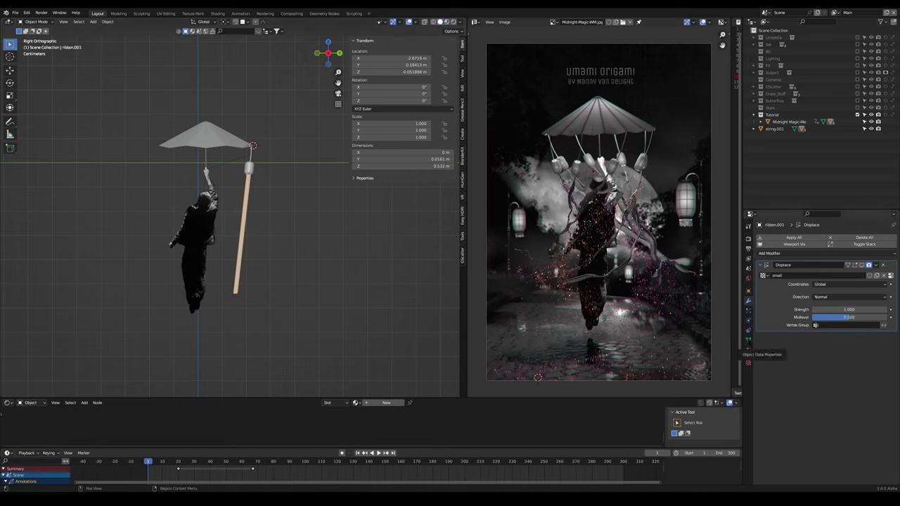
- Weight-paint the ribbon's upper end in a vertex group named ribbon-top, blur the falloff down the ribbon, and return to Object Mode
{"action": "left_click", "coordinate": [748, 340]}
{"action": "key", "text": "ctrl+Tab"}
{"action": "left_click", "coordinate": [209, 155]}
{"action": "left_click", "coordinate": [249, 169]}
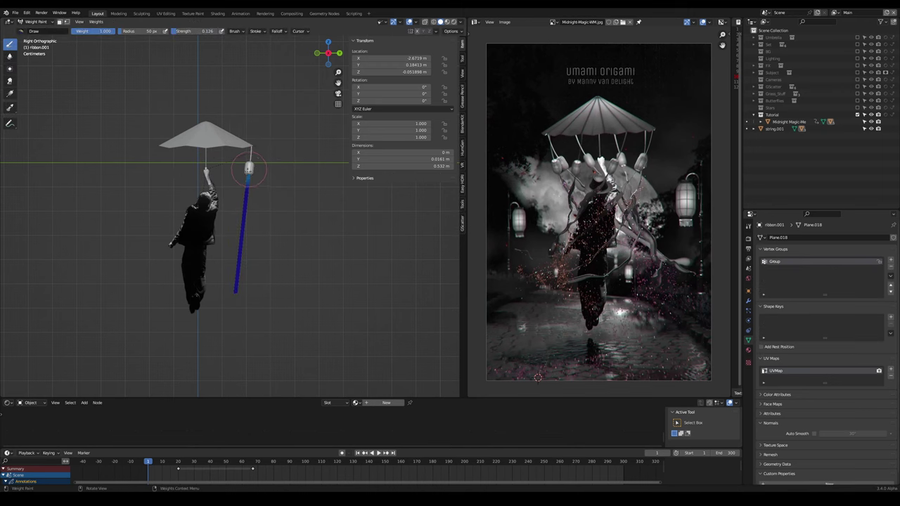
{"action": "scroll", "coordinate": [253, 167], "scroll_direction": "up", "scroll_amount": 4}
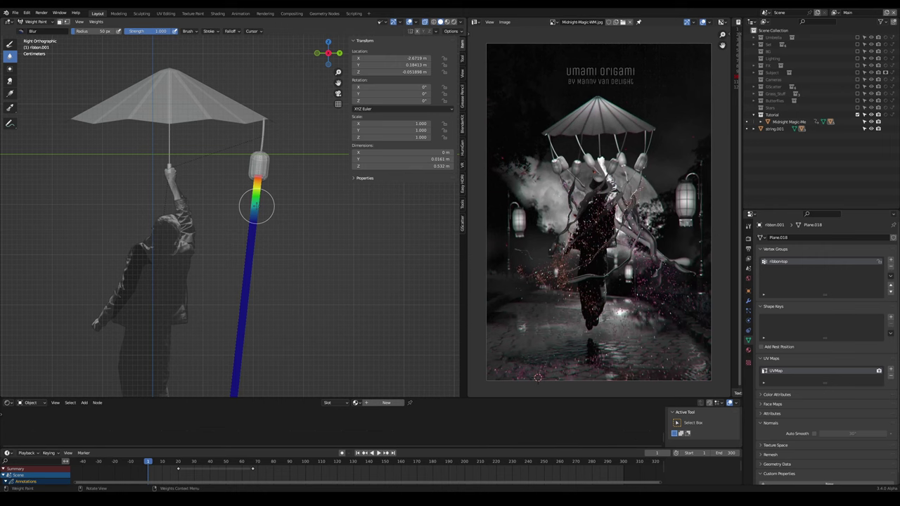
{"action": "key", "text": "ctrl+Tab"}
{"action": "left_click", "coordinate": [210, 206]}
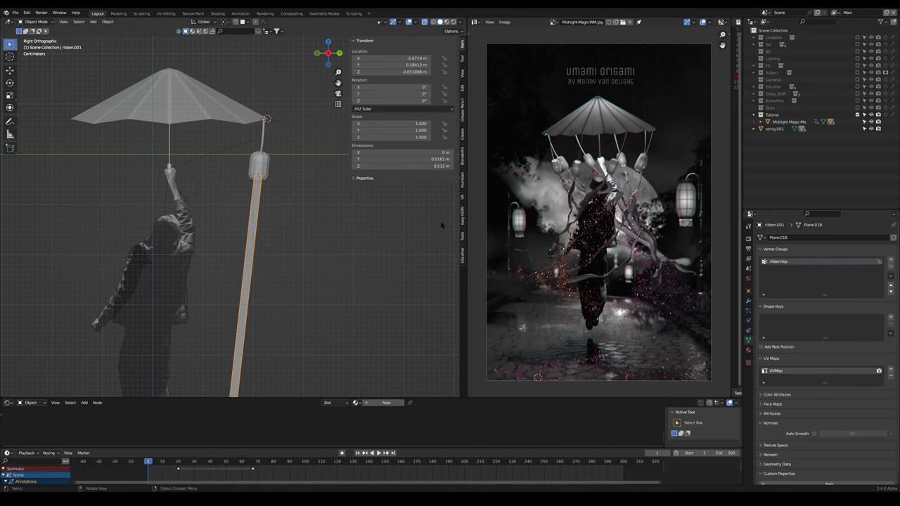
- Assign the ribbon-top vertex group to the Displace modifier and enable the modifier in the viewport
{"action": "left_click", "coordinate": [749, 300]}
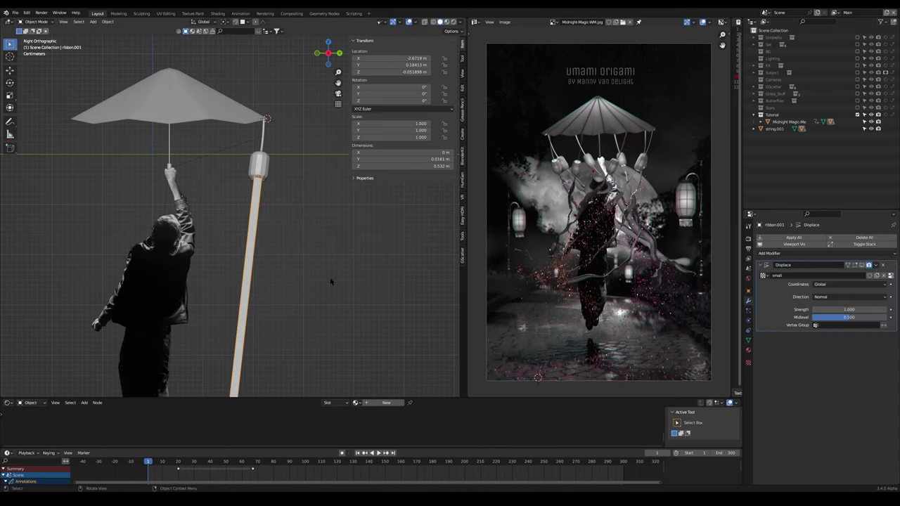
{"action": "left_click", "coordinate": [844, 325]}
{"action": "left_click", "coordinate": [831, 336]}
{"action": "scroll", "coordinate": [269, 232], "scroll_direction": "down", "scroll_amount": 3}
{"action": "left_click", "coordinate": [862, 265]}
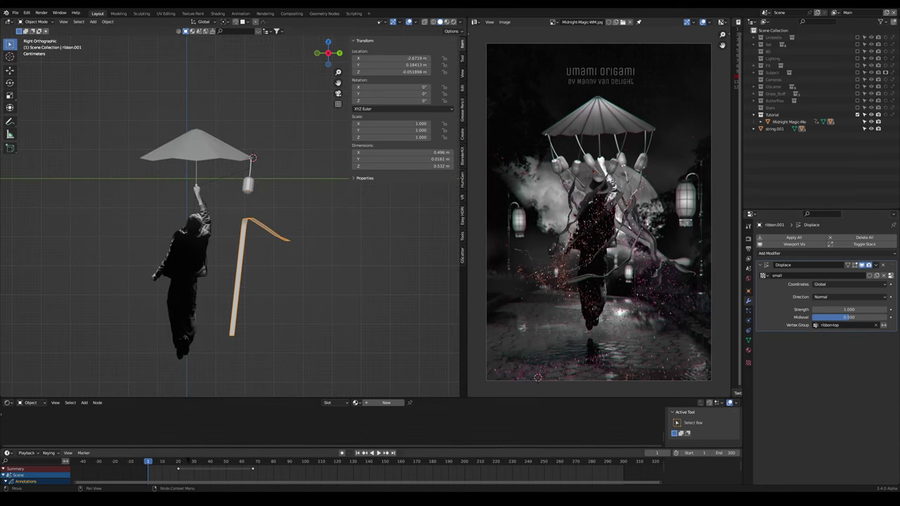
- Invert the Displace modifier's vertex group influence and preview the ribbon's motion from frame 1
{"action": "key", "text": "space"}
{"action": "left_click", "coordinate": [146, 464]}
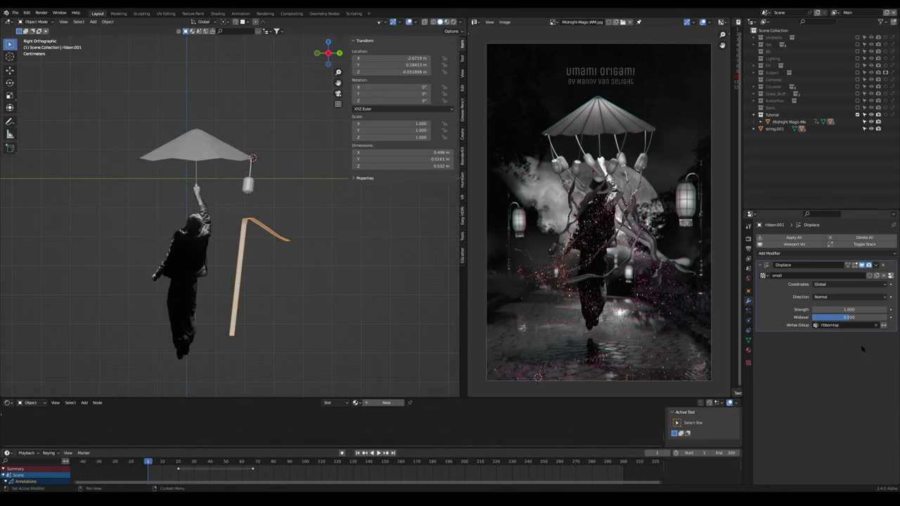
{"action": "left_click", "coordinate": [884, 325]}
{"action": "key", "text": "space"}
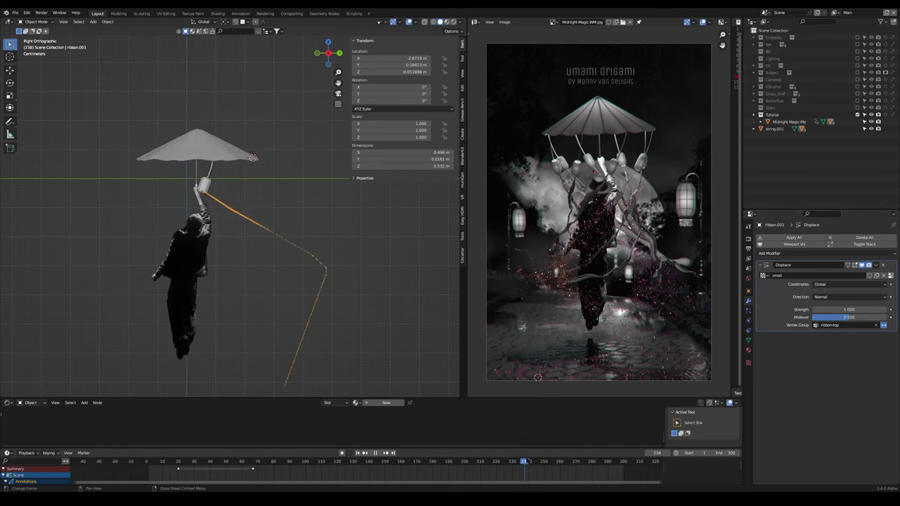
{"action": "left_click", "coordinate": [150, 456]}
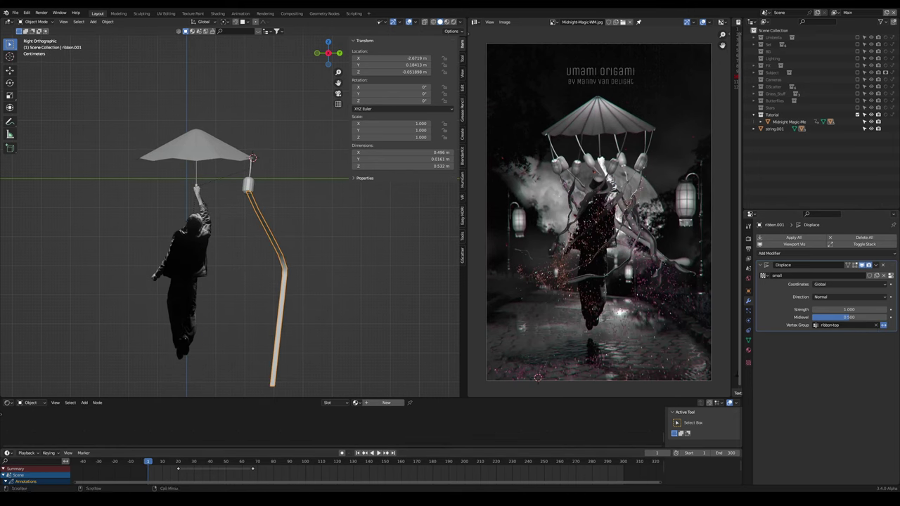
- Set the small texture's type to Clouds and its color mode to Color
{"action": "left_click", "coordinate": [748, 362]}
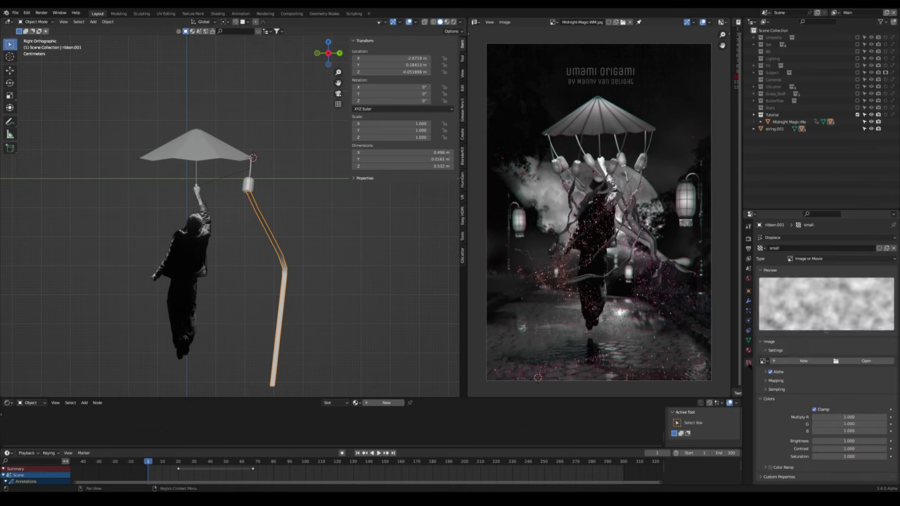
{"action": "left_click", "coordinate": [880, 260]}
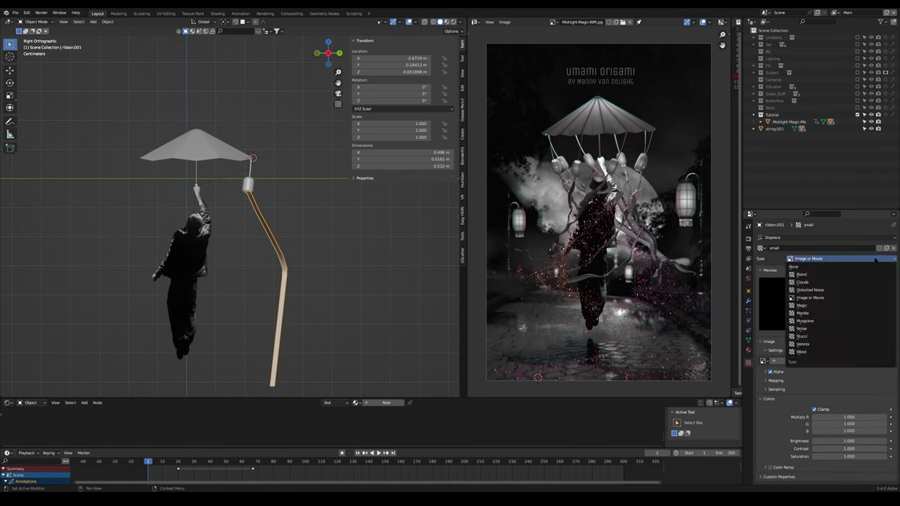
{"action": "left_click", "coordinate": [801, 281]}
{"action": "left_click", "coordinate": [827, 374]}
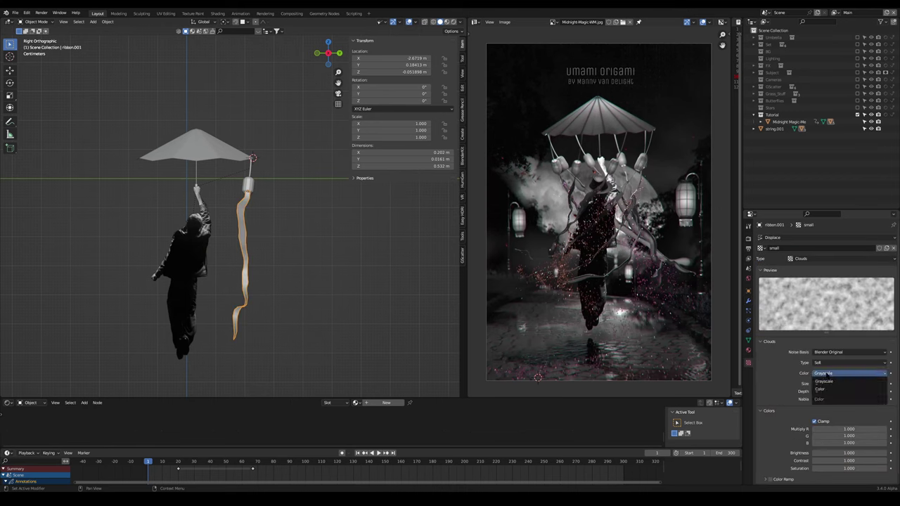
{"action": "left_click", "coordinate": [825, 390]}
- Set the ribbon's displacement direction to RGB to XYZ and preview the motion
{"action": "left_click", "coordinate": [748, 300]}
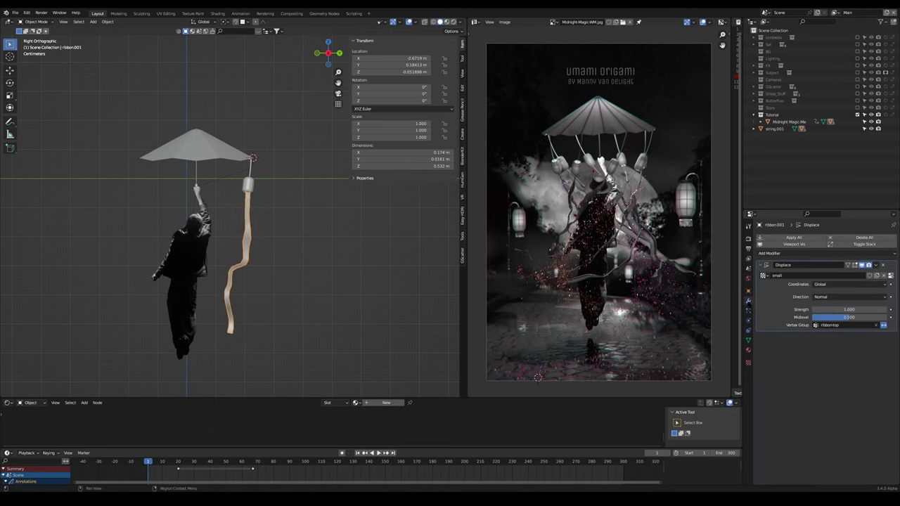
{"action": "left_click", "coordinate": [830, 298]}
{"action": "left_click", "coordinate": [835, 313]}
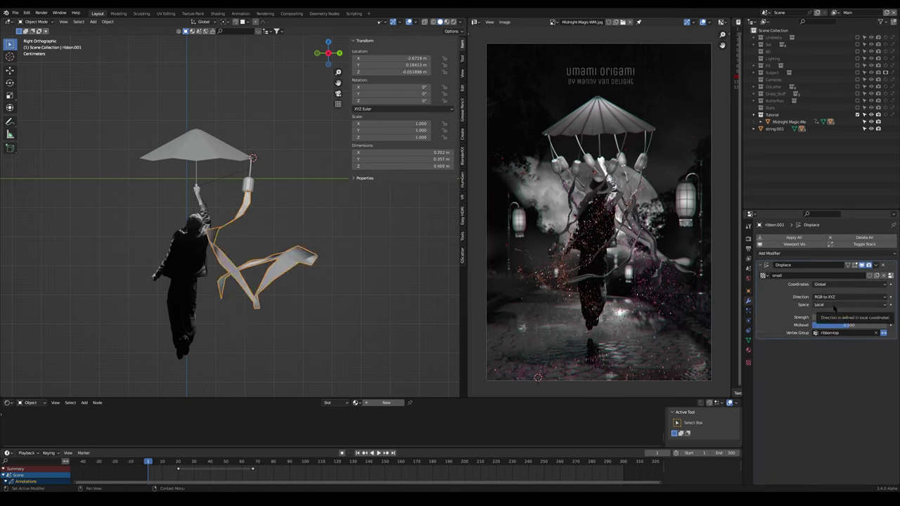
{"action": "key", "text": "space"}
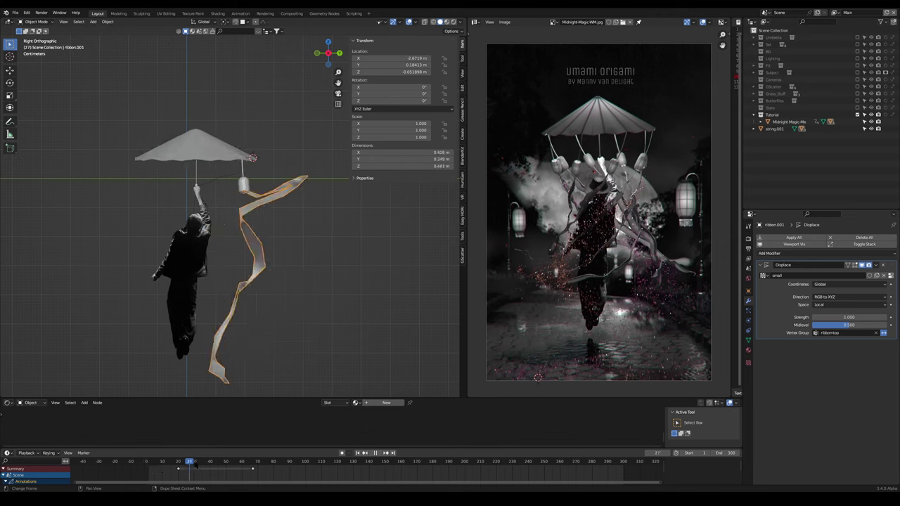
- Set the displacement strength to 0.1 and its space to Global
{"action": "double_click", "coordinate": [862, 318]}
{"action": "type", "text": ".1"}
{"action": "key", "text": "Return"}
{"action": "left_click", "coordinate": [850, 304]}
{"action": "left_click", "coordinate": [844, 321]}
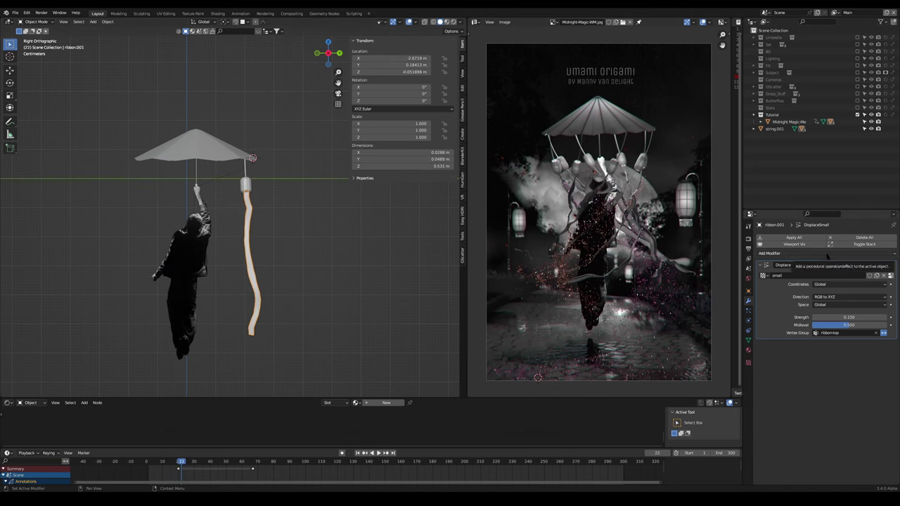
- Add a Subdivision Surface modifier to the ribbon and play the animation to check the smoother shape
{"action": "left_click", "coordinate": [827, 253]}
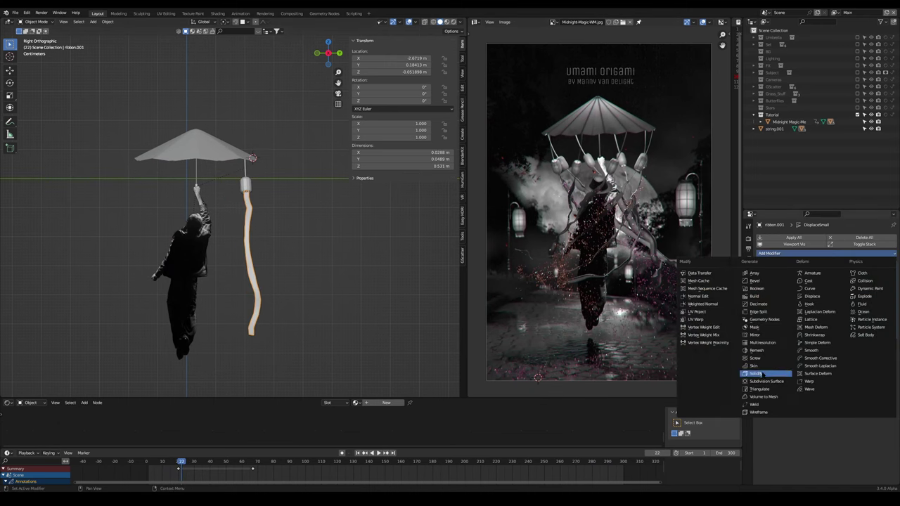
{"action": "left_click", "coordinate": [763, 381]}
{"action": "key", "text": "space"}
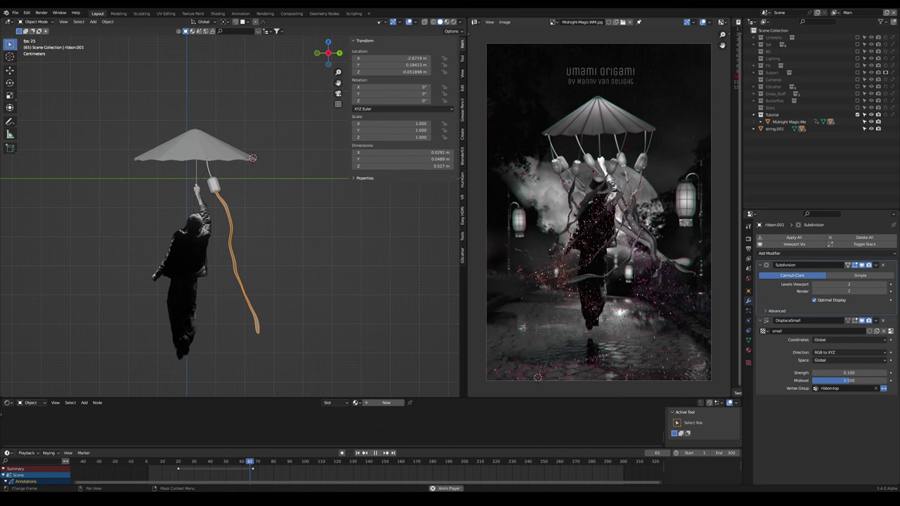
- Add a second Displace modifier named DisplaceBig to the ribbon and name its texture big
{"action": "left_click", "coordinate": [768, 253]}
{"action": "left_click", "coordinate": [849, 326]}
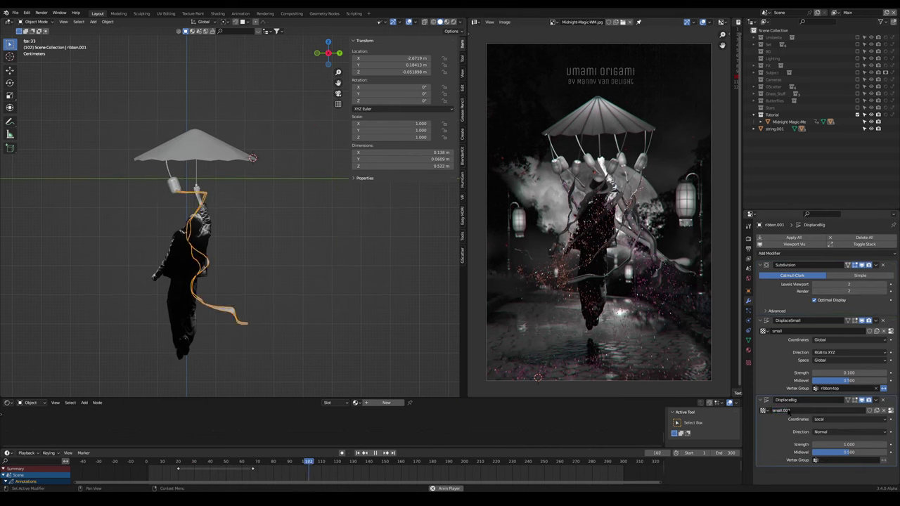
{"action": "double_click", "coordinate": [780, 410]}
{"action": "type", "text": "big"}
{"action": "key", "text": "Return"}
- Give DisplaceBig Global coordinates, the ribbon-top vertex group and a strength of 0.5
{"action": "left_click", "coordinate": [832, 420]}
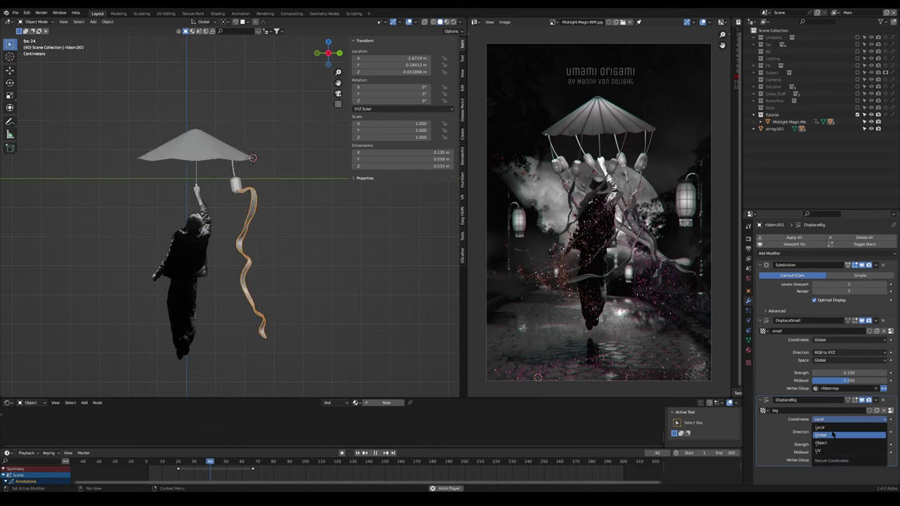
{"action": "left_click", "coordinate": [834, 435]}
{"action": "left_click", "coordinate": [844, 460]}
{"action": "left_click", "coordinate": [841, 389]}
{"action": "double_click", "coordinate": [849, 444]}
{"action": "type", "text": ".5"}
{"action": "key", "text": "Return"}
- Add a Solidify modifier with 0.0001 m thickness and place it first in the ribbon's modifier stack
{"action": "left_click", "coordinate": [760, 321]}
{"action": "left_click", "coordinate": [760, 330]}
{"action": "left_click", "coordinate": [769, 254]}
{"action": "left_click", "coordinate": [766, 352]}
{"action": "left_click_drag", "start_coordinate": [891, 294], "coordinate": [893, 258]}
{"action": "double_click", "coordinate": [849, 285]}
{"action": "type", "text": ".0001"}
{"action": "key", "text": "Return"}
{"action": "key", "text": "space"}
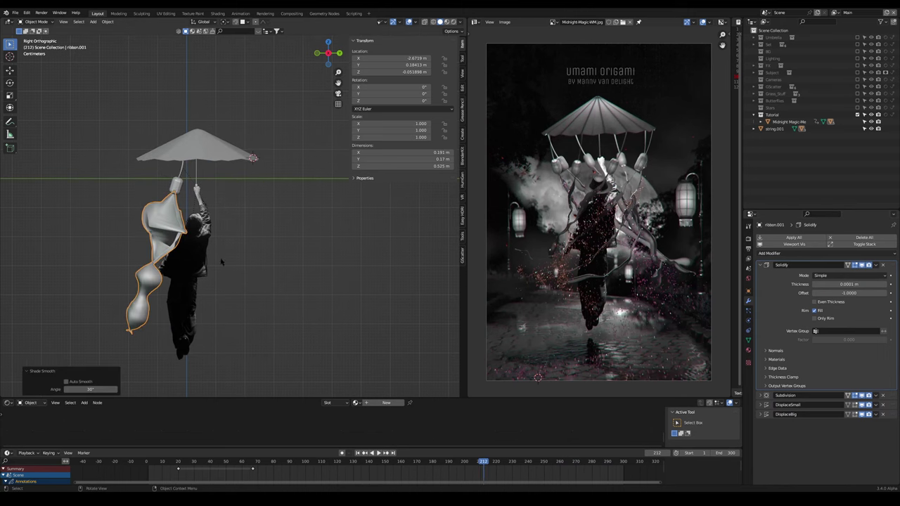
- Assign the big texture to the DisplaceSmall modifier and set its cloud size to 0.4 during playback
{"action": "key", "text": "space"}
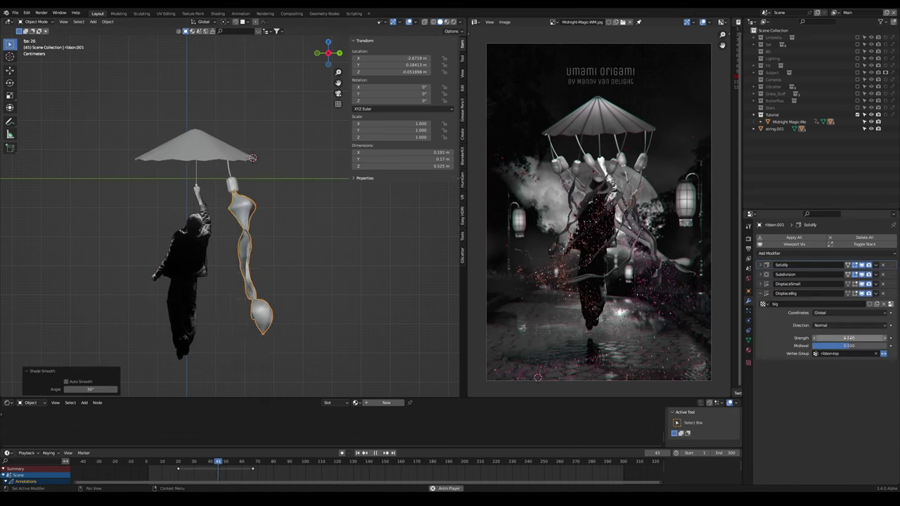
{"action": "left_click", "coordinate": [748, 362]}
{"action": "left_click", "coordinate": [761, 248]}
{"action": "left_click", "coordinate": [777, 260]}
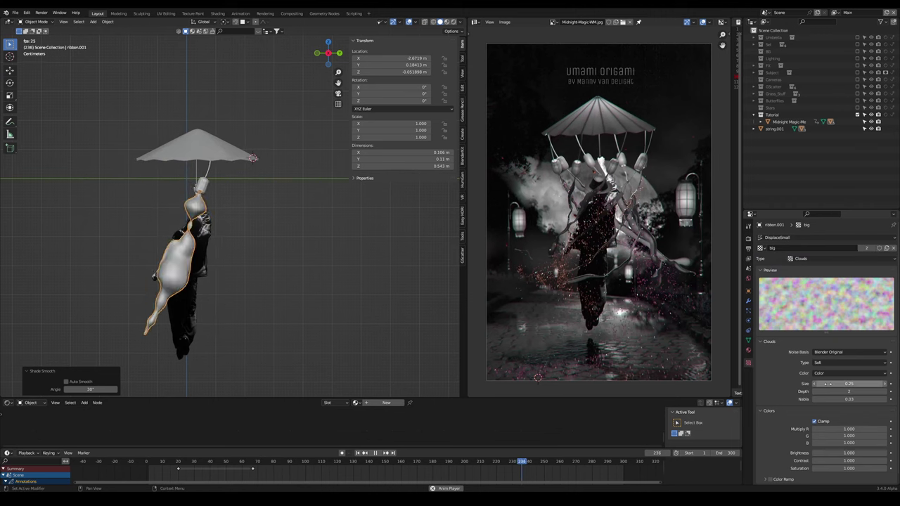
{"action": "left_click_drag", "start_coordinate": [849, 384], "coordinate": [858, 384]}
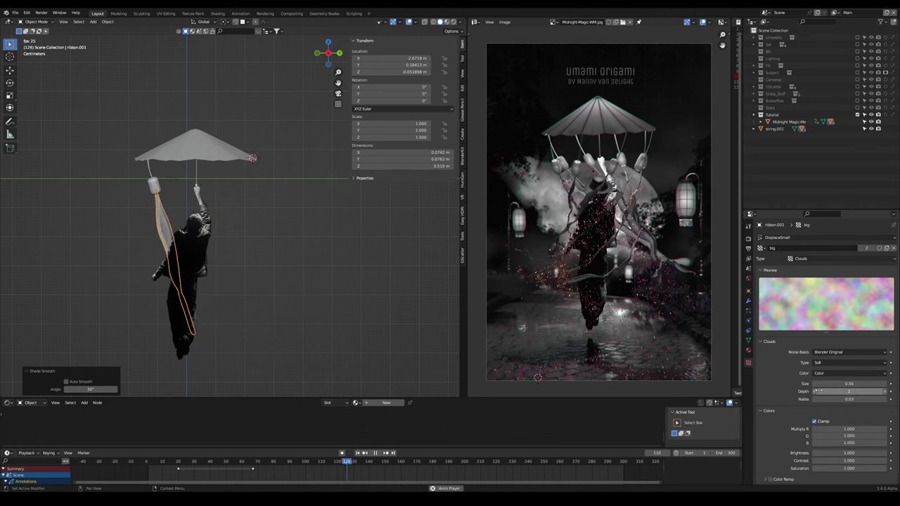
{"action": "double_click", "coordinate": [858, 384]}
{"action": "type", "text": "0.4"}
{"action": "key", "text": "Return"}
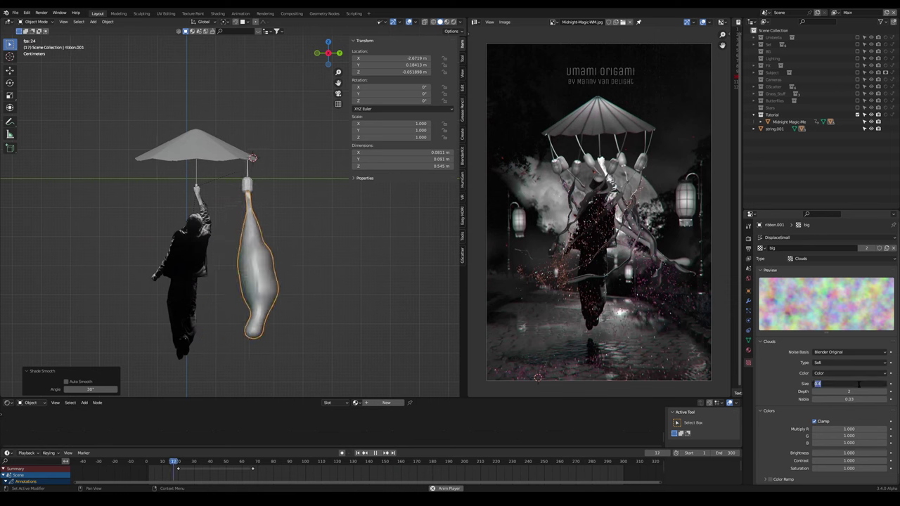
- Set the DisplaceBig strength to 0.22 and the DisplaceSmall strength to 0.23, and review the ribbon's motion without overlays
{"action": "left_click", "coordinate": [748, 302]}
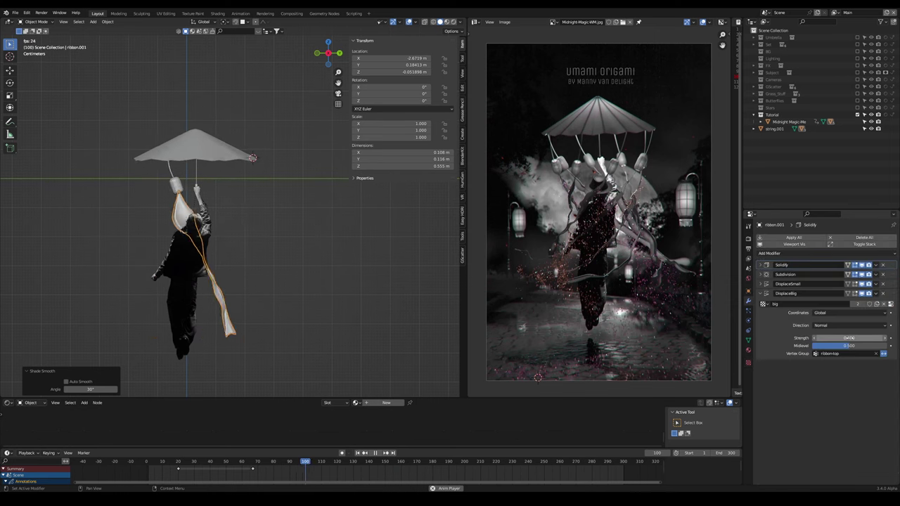
{"action": "mouse_move", "coordinate": [849, 346]}
{"action": "left_mouse_down"}
{"action": "mouse_move", "coordinate": [859, 346]}
{"action": "mouse_move", "coordinate": [840, 338]}
{"action": "left_mouse_up"}
{"action": "key", "text": "ctrl+z"}
{"action": "left_click", "coordinate": [760, 283]}
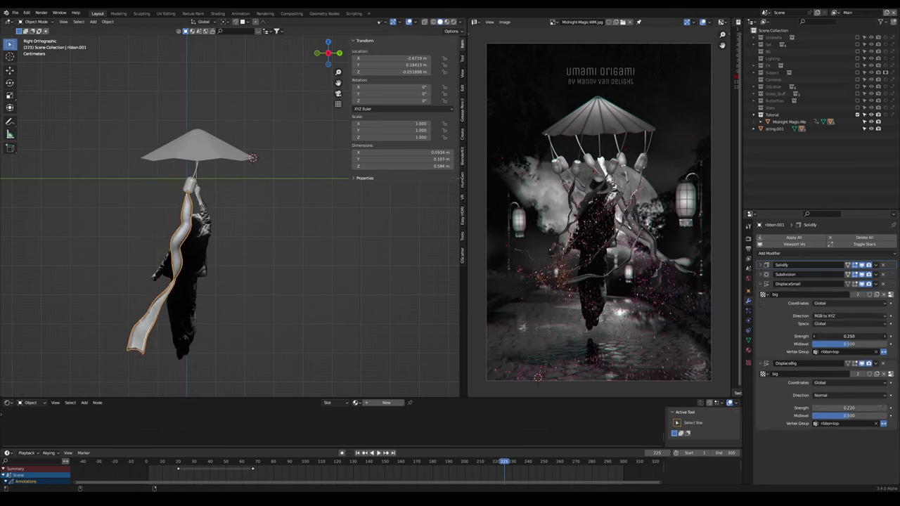
{"action": "key", "text": "space"}
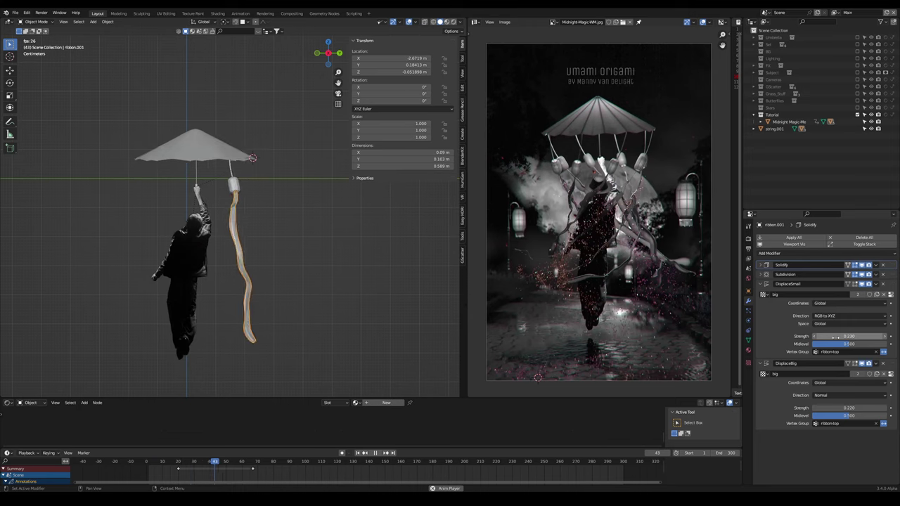
{"action": "middle_click_drag", "start_coordinate": [200, 250], "coordinate": [217, 251]}
{"action": "key", "text": "alt+shift+z"}
{"action": "left_click_drag", "start_coordinate": [512, 462], "coordinate": [337, 461]}
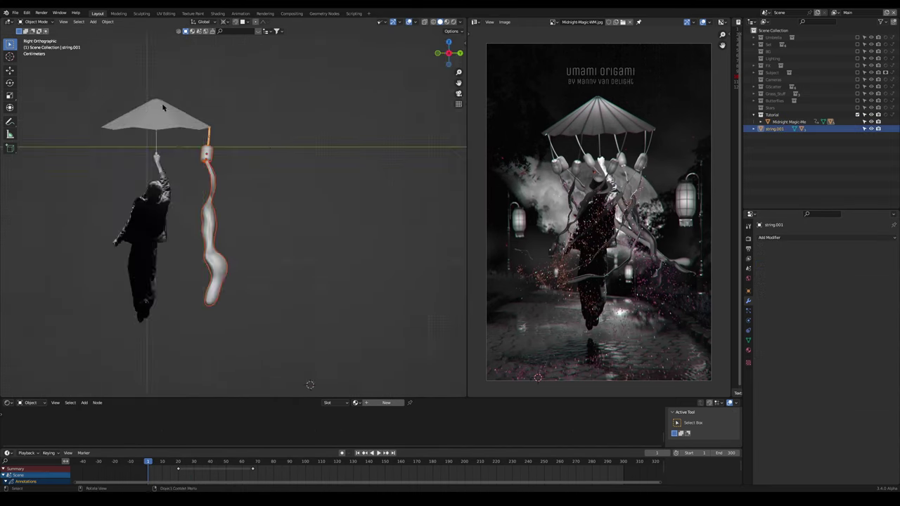
- View the umbrella from above in X-ray and place the 3D cursor at the canopy's centre
{"action": "middle_click_drag", "start_coordinate": [312, 382], "coordinate": [232, 274]}
{"action": "key", "text": "alt+z"}
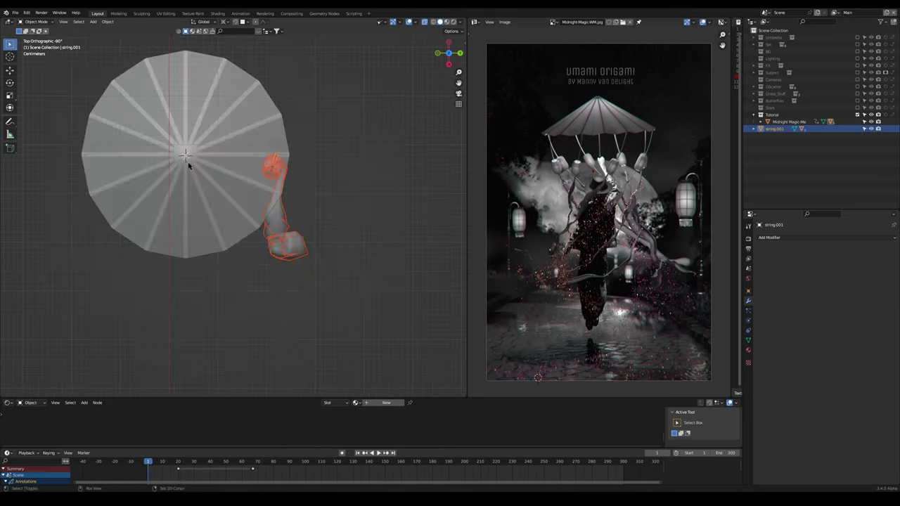
{"action": "scroll", "coordinate": [189, 166], "scroll_direction": "up", "scroll_amount": 4}
{"action": "right_click_drag", "start_coordinate": [137, 101], "coordinate": [135, 98], "text": "shift"}
{"action": "scroll", "coordinate": [137, 100], "scroll_direction": "down", "scroll_amount": 4}
- Duplicate the string with its lantern and ribbon twice, rotating each copy about 44° further around the canopy's centre
{"action": "key", "text": "shift+d"}
{"action": "right_click", "coordinate": [304, 179]}
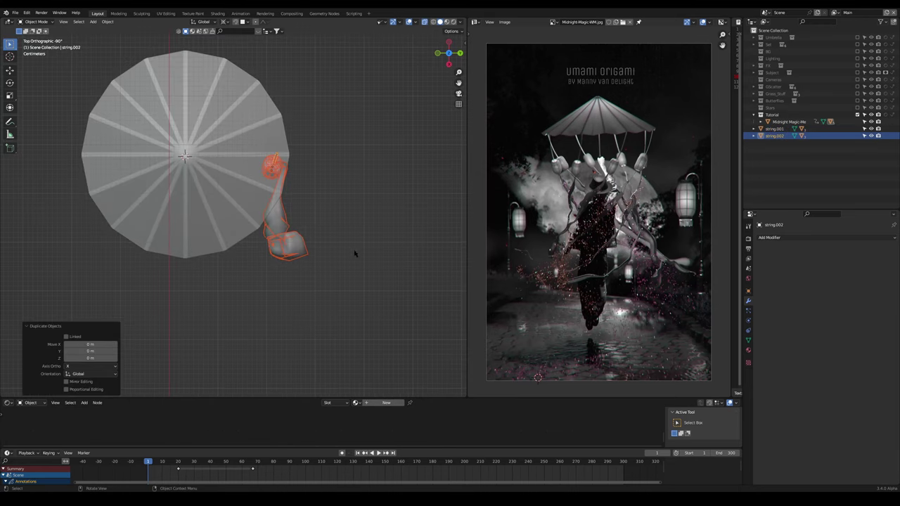
{"action": "key", "text": "r"}
{"action": "left_click", "coordinate": [405, 106]}
{"action": "key", "text": "shift+d"}
{"action": "right_click", "coordinate": [426, 285]}
{"action": "key", "text": "r"}
{"action": "left_click", "coordinate": [396, 116]}
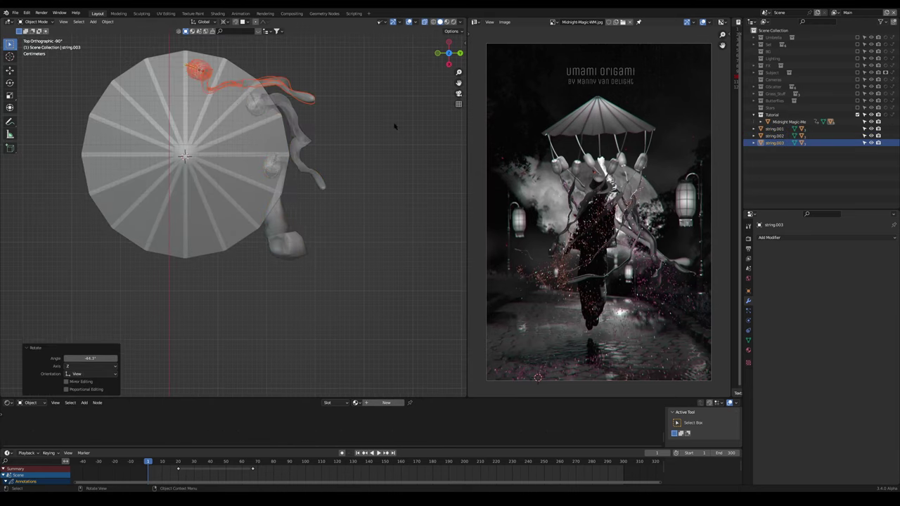
- Add two more string, lantern and ribbon copies, rotating each one further around the canopy to the side opposite the original
{"action": "key", "text": "shift+d"}
{"action": "right_click", "coordinate": [431, 274]}
{"action": "left_click", "coordinate": [370, 129]}
{"action": "key", "text": "shift+d"}
{"action": "right_click", "coordinate": [360, 219]}
{"action": "key", "text": "r"}
{"action": "left_click", "coordinate": [320, 128]}
{"action": "key", "text": "r"}
{"action": "left_click", "coordinate": [333, 134]}
{"action": "key", "text": "ctrl+z"}
{"action": "key", "text": "shift+d"}
{"action": "right_click", "coordinate": [369, 222]}
{"action": "key", "text": "shift+d"}
{"action": "right_click", "coordinate": [369, 223]}
{"action": "key", "text": "ctrl+z"}
{"action": "key", "text": "ctrl+z"}
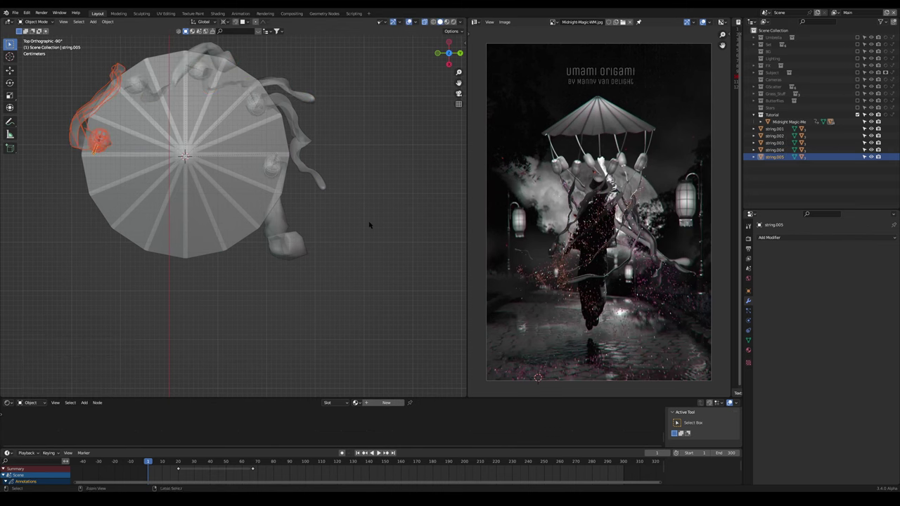
- Add three more string, lantern and ribbon copies, rotating each one further around the canopy's centre to complete the ring
{"action": "key", "text": "shift+d"}
{"action": "key", "text": "r"}
{"action": "left_click", "coordinate": [412, 341]}
{"action": "key", "text": "shift+d"}
{"action": "key", "text": "r"}
{"action": "left_click", "coordinate": [403, 312]}
{"action": "key", "text": "shift+d"}
{"action": "key", "text": "r"}
{"action": "left_click", "coordinate": [400, 125]}
- Play the animation from the side and examine how the full ring of lanterns and ribbons moves around the figure
{"action": "key", "text": "KP_3"}
{"action": "scroll", "coordinate": [275, 219], "scroll_direction": "down", "scroll_amount": 7}
{"action": "scroll", "coordinate": [275, 220], "scroll_direction": "up", "scroll_amount": 1}
{"action": "key", "text": "space"}
{"action": "middle_click_drag", "start_coordinate": [298, 235], "coordinate": [318, 237]}
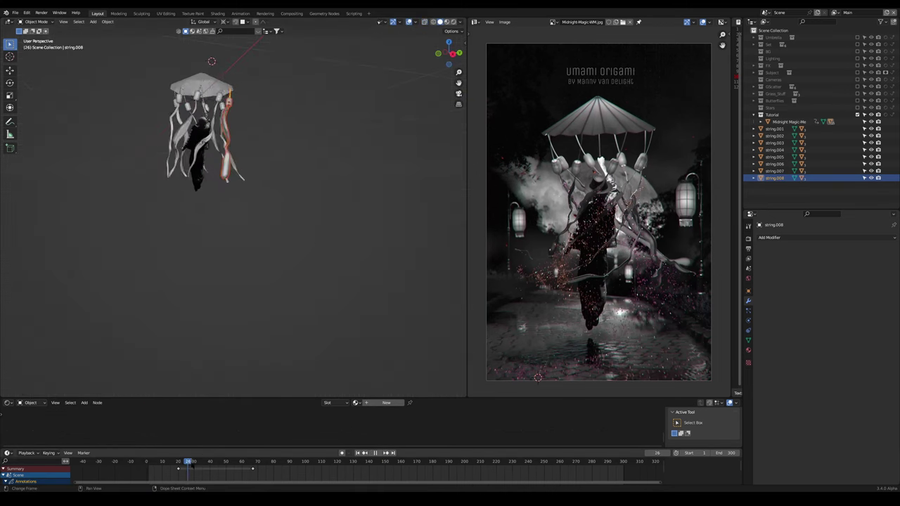
{"action": "key", "text": "Escape"}
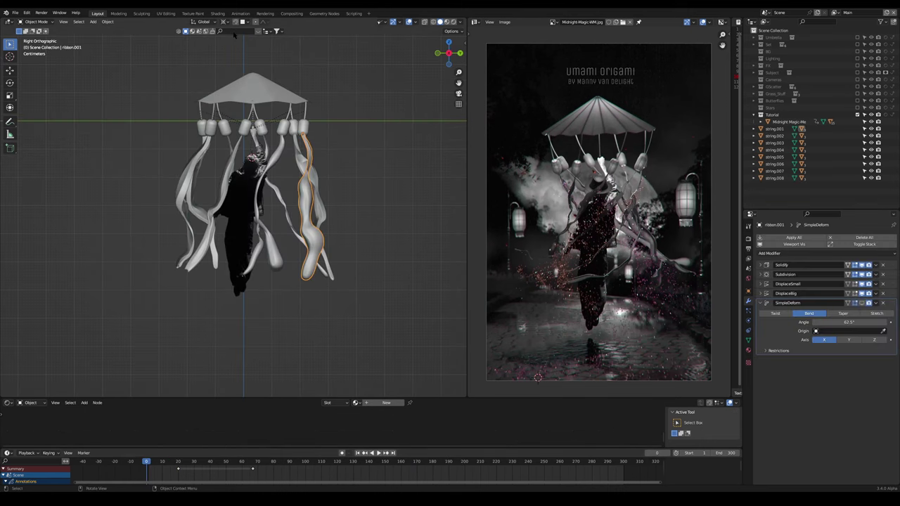
- Search the BlenderKit asset library for "hat" and bring the Veteran's hat model into the scene
{"action": "type", "text": "hat"}
{"action": "key", "text": "Return"}
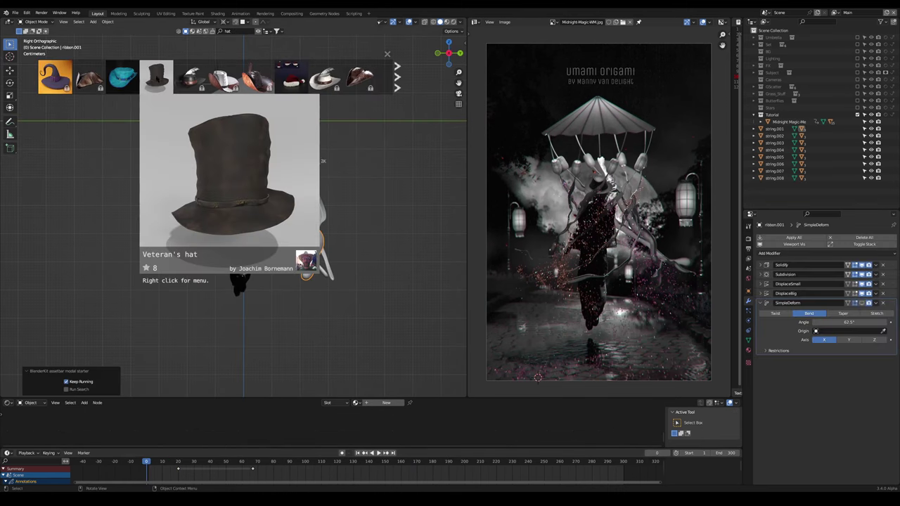
{"action": "left_click", "coordinate": [156, 75]}
- Try to move all the lantern pendants from the Tutorial collection into the Umbrella collection
{"action": "right_click", "coordinate": [768, 136]}
{"action": "left_click", "coordinate": [735, 199]}
{"action": "left_click", "coordinate": [775, 136]}
{"action": "left_click", "coordinate": [774, 185], "text": "shift"}
{"action": "left_click", "coordinate": [754, 114]}
{"action": "left_click", "coordinate": [776, 121]}
{"action": "left_click", "coordinate": [776, 171], "text": "shift"}
{"action": "key", "text": "m"}
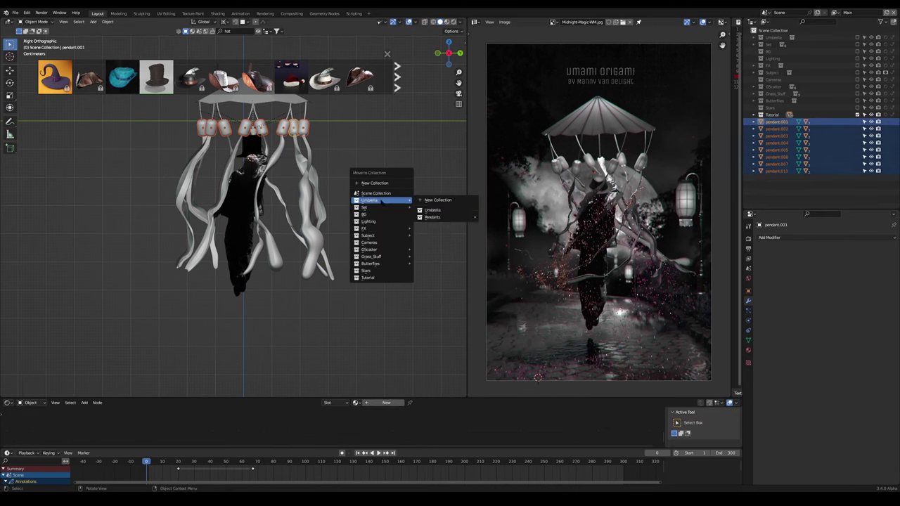
{"action": "left_click", "coordinate": [432, 210]}
- Try another collection move and undo the recent collection changes to the umbrella parts
{"action": "left_click", "coordinate": [776, 97]}
{"action": "left_click", "coordinate": [776, 199], "text": "shift"}
{"action": "key", "text": "m"}
{"action": "left_click", "coordinate": [394, 210]}
{"action": "key", "text": "ctrl+z"}
{"action": "key", "text": "ctrl+z"}
{"action": "key", "text": "ctrl+z"}
{"action": "key", "text": "ctrl+z"}
- Select the veteran's hat and rotate it 180° around the global Z axis
{"action": "right_click", "coordinate": [779, 136]}
{"action": "left_click", "coordinate": [779, 134]}
{"action": "left_click", "coordinate": [269, 160]}
{"action": "middle_click_drag", "start_coordinate": [340, 166], "coordinate": [309, 184]}
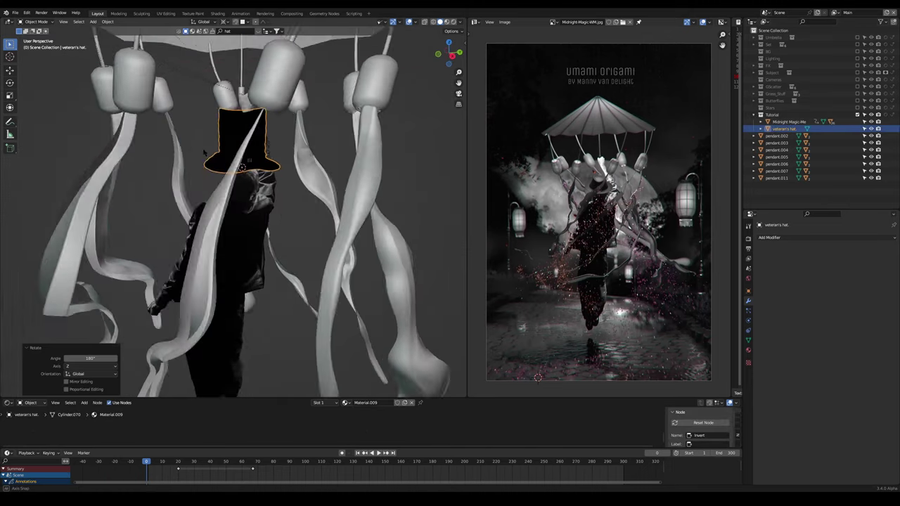
- Tilt the hat with a free rotation and move it over the figure's head in the right view, checking it in wireframe
{"action": "key", "text": "KP_3"}
{"action": "key", "text": "r"}
{"action": "key", "text": "r"}
{"action": "left_click", "coordinate": [271, 181]}
{"action": "key", "text": "g"}
{"action": "left_click", "coordinate": [270, 196]}
{"action": "key", "text": "z"}
{"action": "key", "text": "z"}
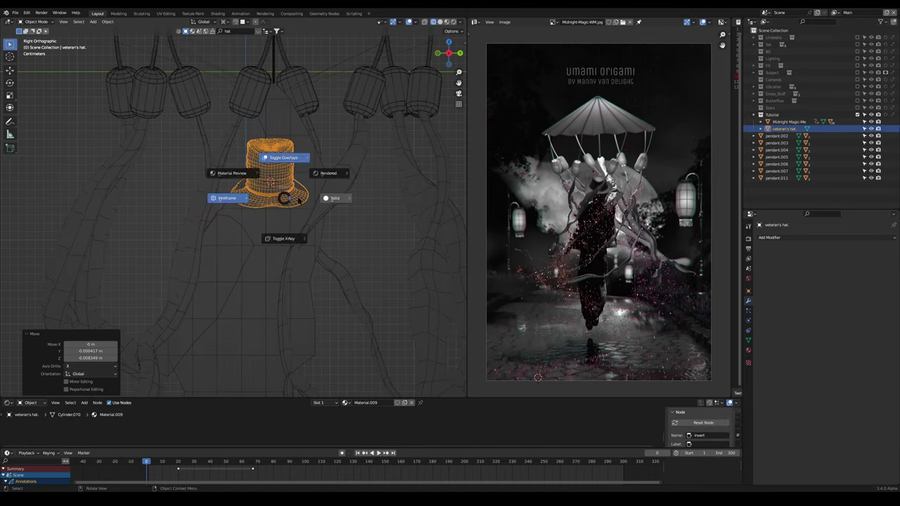
- Refine the hat's tilt and placement on the figure's head with alternating free rotations and moves
{"action": "key", "text": "r"}
{"action": "key", "text": "r"}
{"action": "left_click", "coordinate": [273, 199]}
{"action": "key", "text": "g"}
{"action": "key", "text": "z"}
{"action": "key", "text": "z"}
{"action": "left_click", "coordinate": [273, 198]}
{"action": "key", "text": "r"}
{"action": "key", "text": "r"}
{"action": "left_click", "coordinate": [272, 198]}
{"action": "key", "text": "g"}
{"action": "key", "text": "z"}
{"action": "key", "text": "z"}
{"action": "key", "text": "r"}
{"action": "key", "text": "r"}
{"action": "left_click", "coordinate": [272, 197]}
- Move the hat about 0.017 m along X so it sits on the figure's head in depth
{"action": "middle_click_drag", "start_coordinate": [272, 197], "coordinate": [180, 187]}
{"action": "key", "text": "g"}
{"action": "left_click", "coordinate": [181, 187]}
{"action": "key", "text": "KP_3"}
{"action": "key", "text": "g"}
{"action": "left_click", "coordinate": [300, 183]}
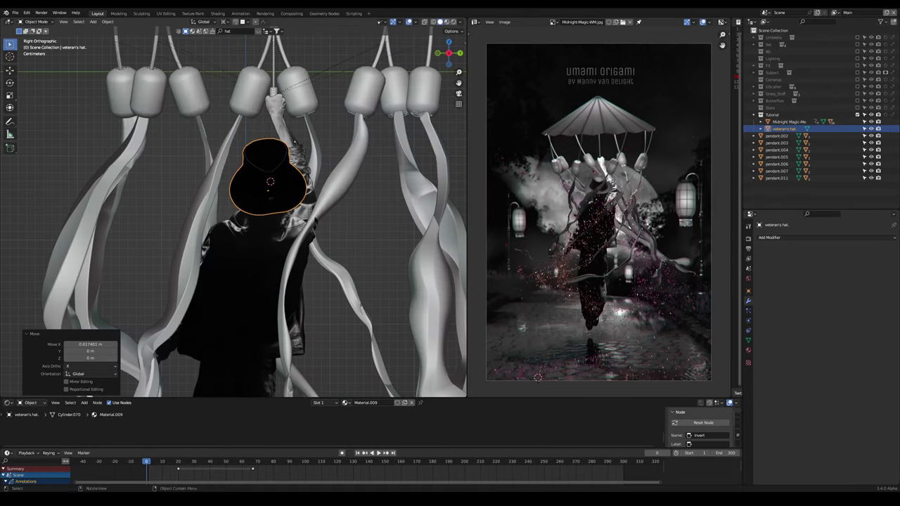
- Parent the hat to the figure and scrub through the timeline to check that it follows the body
{"action": "left_click", "coordinate": [273, 216], "text": "shift"}
{"action": "key", "text": "ctrl+p"}
{"action": "left_click", "coordinate": [273, 222]}
{"action": "scroll", "coordinate": [273, 223], "scroll_direction": "down", "scroll_amount": 4}
{"action": "left_click", "coordinate": [316, 380]}
{"action": "left_click_drag", "start_coordinate": [146, 462], "coordinate": [351, 456]}
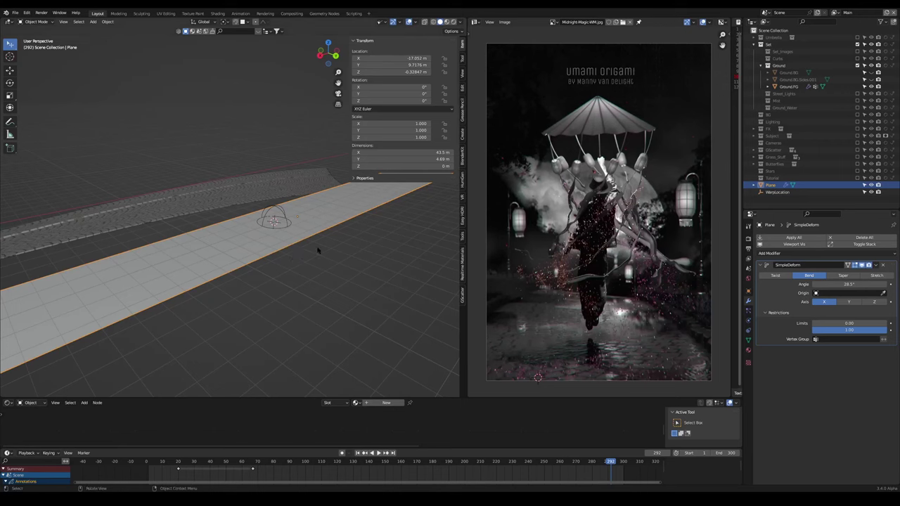
- Try the Twist mode on the plane's SimpleDeform modifier with a 54.9° angle, and switch it back to Bend
{"action": "middle_click_drag", "start_coordinate": [318, 249], "coordinate": [394, 266]}
{"action": "key", "text": "n"}
{"action": "left_click", "coordinate": [783, 276]}
{"action": "left_click_drag", "start_coordinate": [837, 284], "coordinate": [857, 284]}
{"action": "mouse_move", "coordinate": [358, 283]}
{"action": "middle_mouse_down"}
{"action": "mouse_move", "coordinate": [341, 277]}
{"action": "mouse_move", "coordinate": [359, 281]}
{"action": "middle_mouse_up"}
{"action": "left_click", "coordinate": [810, 276]}
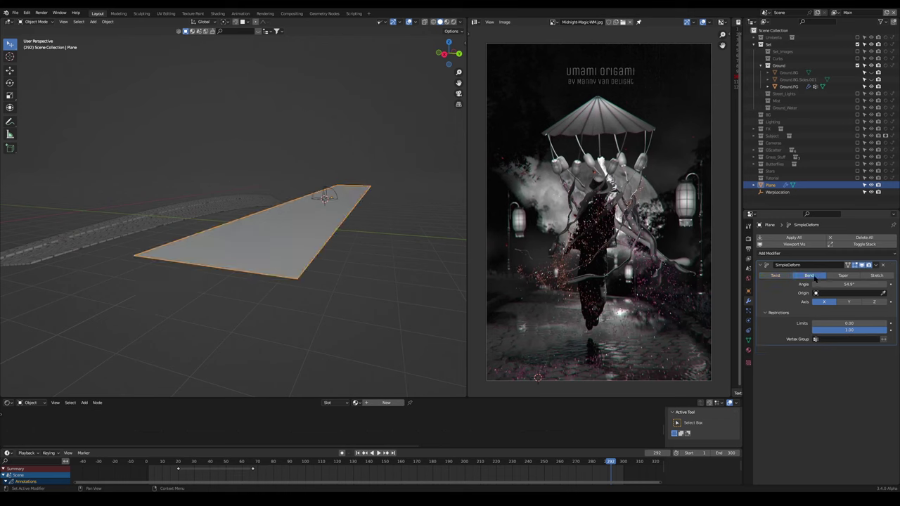
{"action": "middle_click_drag", "start_coordinate": [412, 258], "coordinate": [389, 264]}
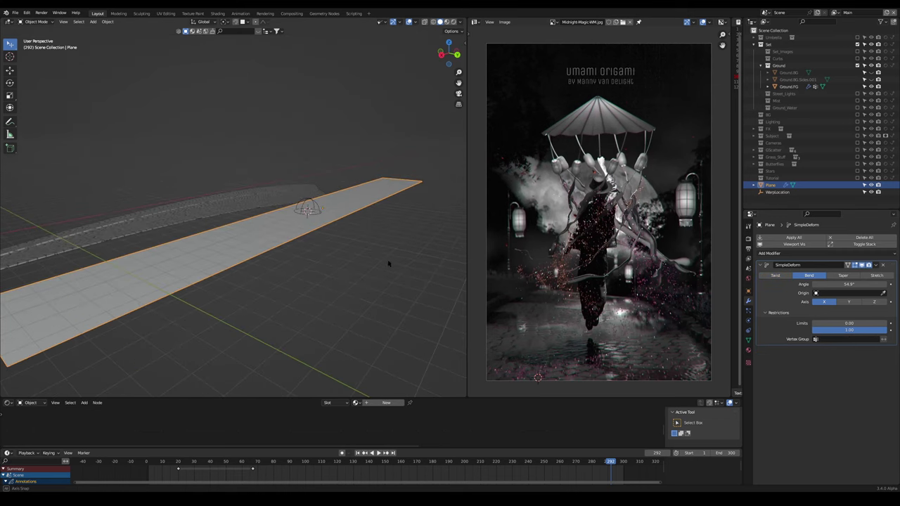
- Use the WarpLocation empty as the origin of the plane's SimpleDeform bend
{"action": "left_click", "coordinate": [883, 293]}
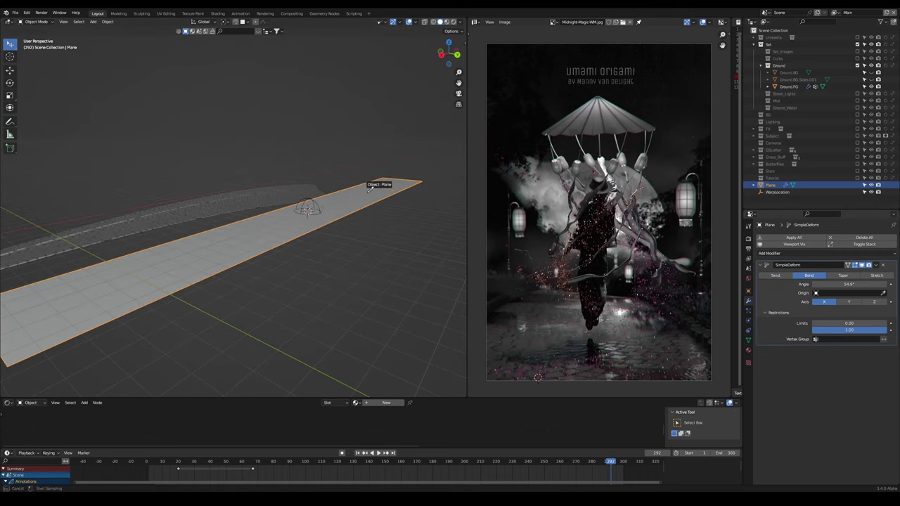
{"action": "left_click", "coordinate": [308, 203]}
{"action": "middle_click_drag", "start_coordinate": [310, 204], "coordinate": [332, 202]}
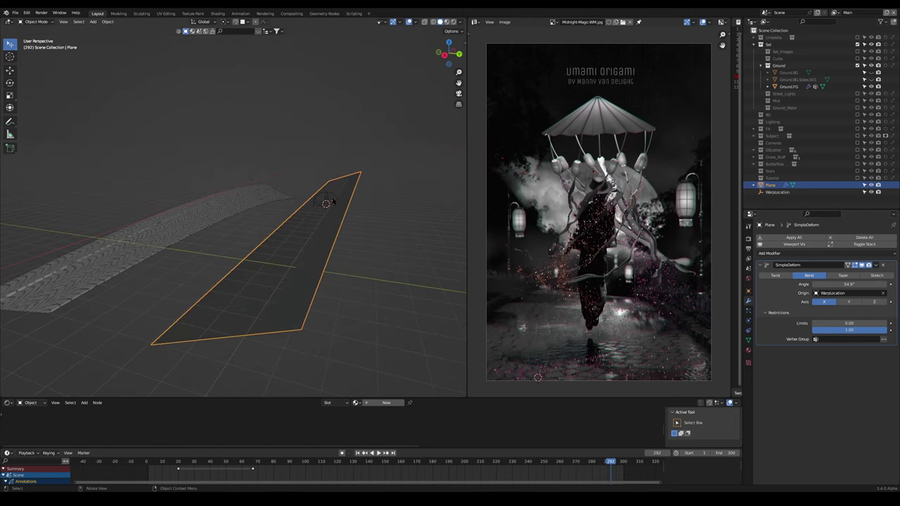
- Try rotating the WarpLocation empty around the global X axis to influence the plane's bend
{"action": "left_click", "coordinate": [327, 197]}
{"action": "key", "text": "r"}
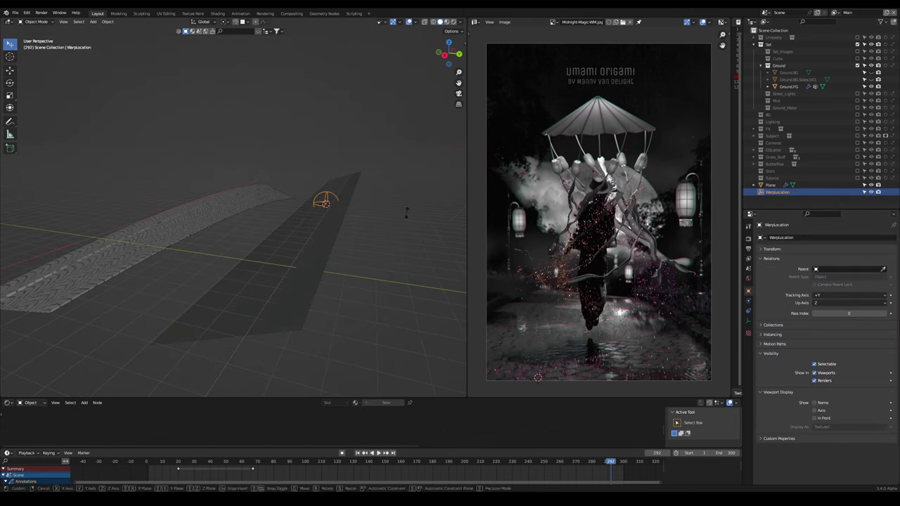
{"action": "key", "text": "x"}
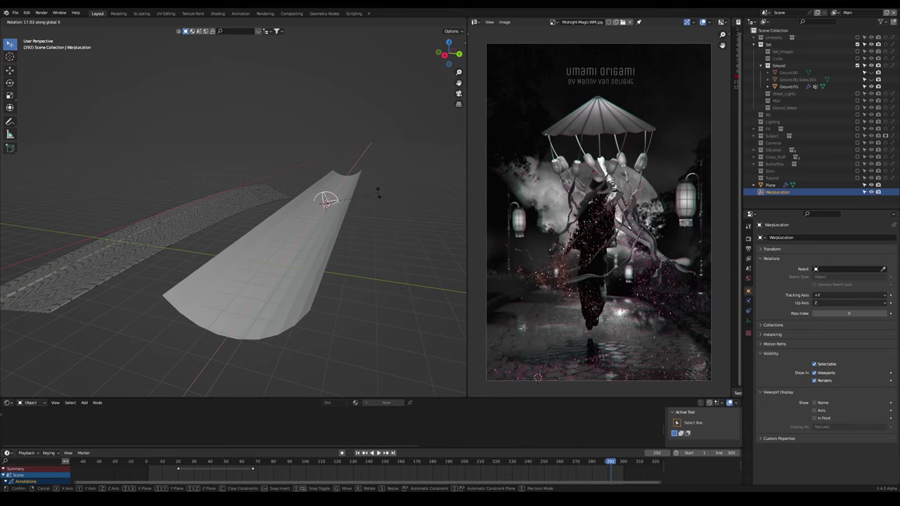
{"action": "key", "text": "Escape"}
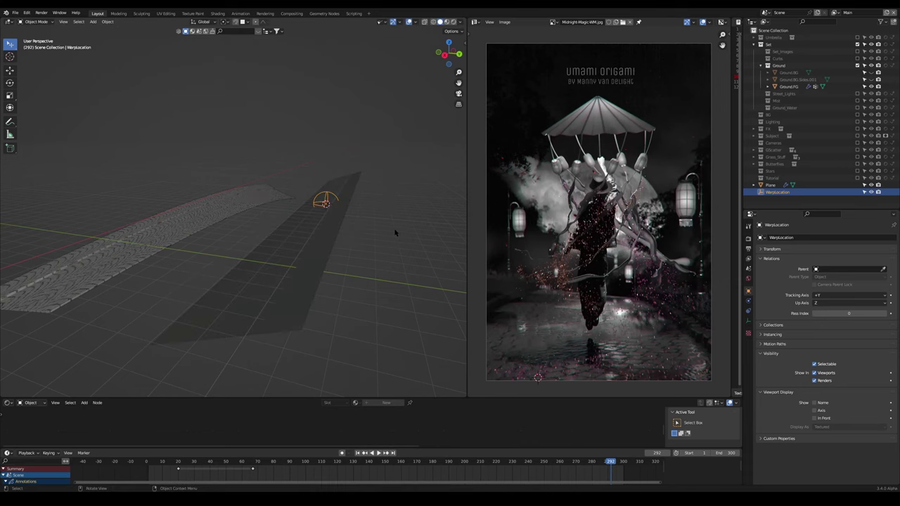
- Set the bend axis of the plane's SimpleDeform modifier to Y
{"action": "left_click", "coordinate": [327, 244]}
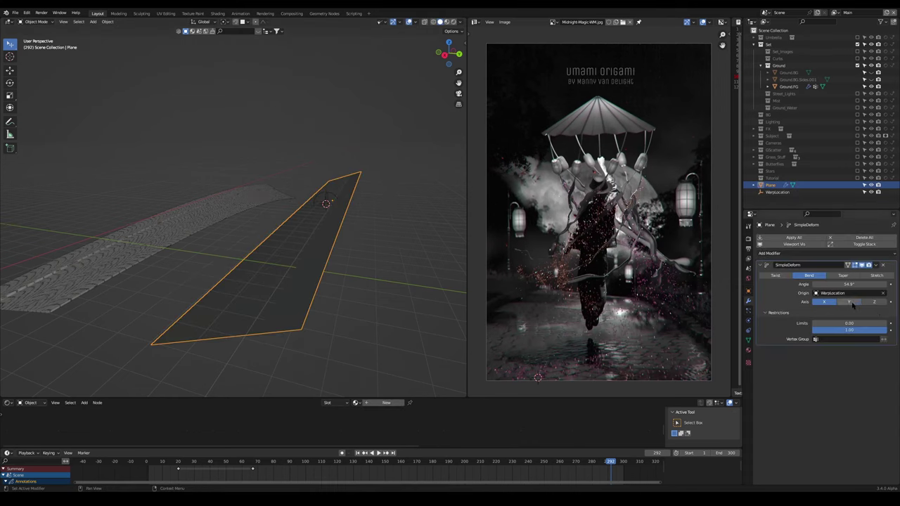
{"action": "left_click", "coordinate": [849, 302]}
{"action": "middle_click_drag", "start_coordinate": [375, 249], "coordinate": [274, 223]}
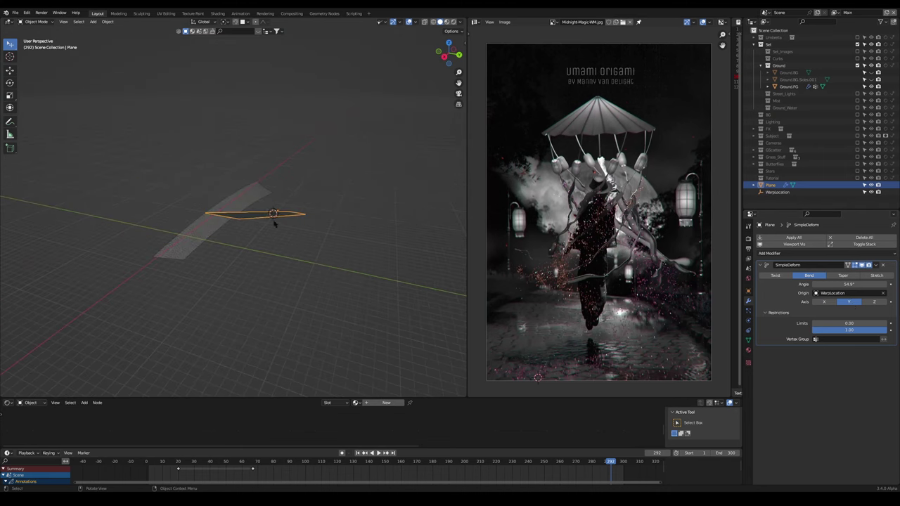
- Set the WarpLocation empty's Y rotation to 90° and view the plane's curvature
{"action": "left_click", "coordinate": [273, 213]}
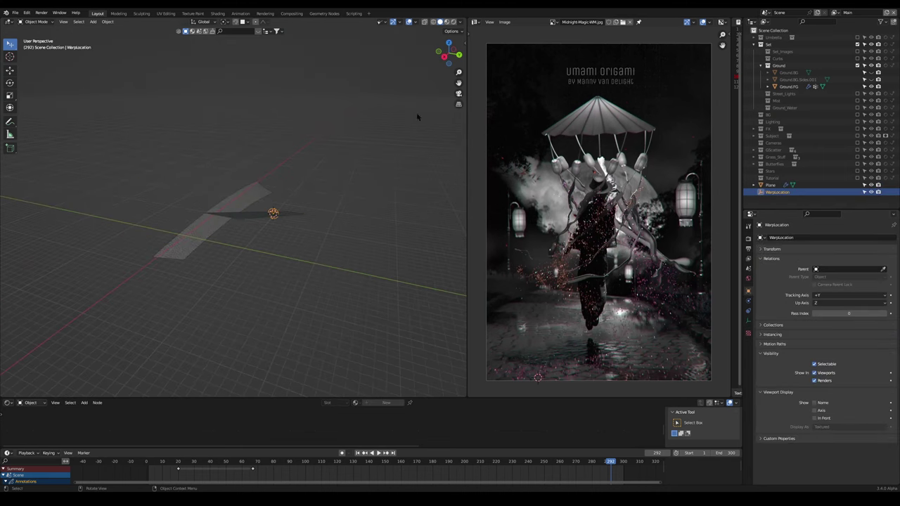
{"action": "key", "text": "n"}
{"action": "left_click_drag", "start_coordinate": [374, 99], "coordinate": [408, 93]}
{"action": "key", "text": "ctrl+z"}
{"action": "key", "text": "Return"}
{"action": "middle_click_drag", "start_coordinate": [232, 210], "coordinate": [294, 221]}
- Set the plane's SimpleDeform bend angle to 29.5°
{"action": "left_click", "coordinate": [285, 213]}
{"action": "left_click_drag", "start_coordinate": [861, 285], "coordinate": [847, 285]}
{"action": "mouse_move", "coordinate": [439, 246]}
{"action": "middle_mouse_down"}
{"action": "mouse_move", "coordinate": [402, 233]}
{"action": "mouse_move", "coordinate": [432, 248]}
{"action": "middle_mouse_up"}
- Duplicate the plane's SimpleDeform modifier, and on the copy clear the origin and change the mode to Twist
{"action": "left_click", "coordinate": [883, 265]}
{"action": "left_click", "coordinate": [849, 295]}
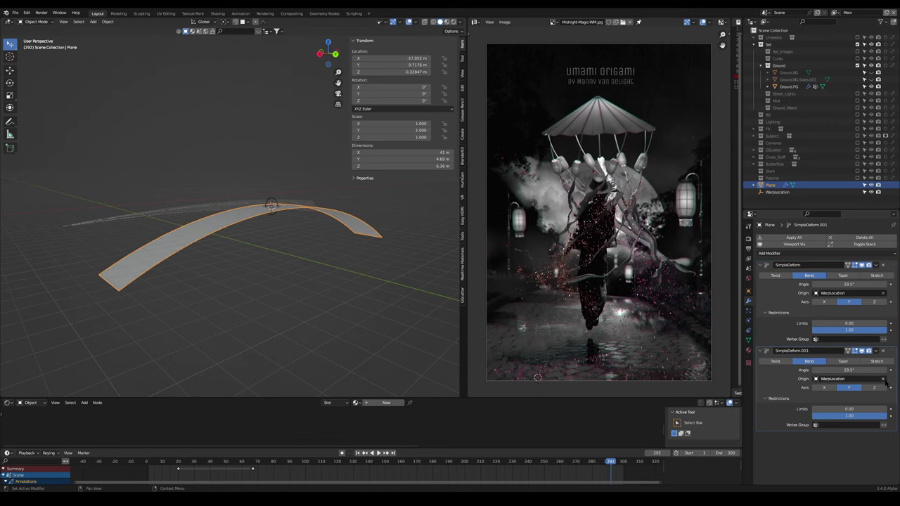
{"action": "left_click", "coordinate": [883, 379]}
{"action": "left_click", "coordinate": [776, 361]}
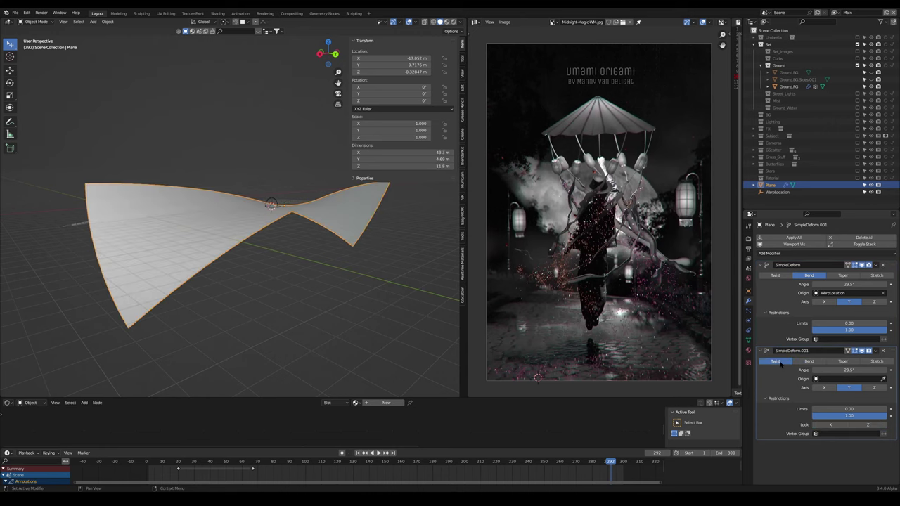
- Try a 5° twist on the second SimpleDeform modifier, and set its angle to -5.6°
{"action": "left_click_drag", "start_coordinate": [860, 370], "coordinate": [835, 371]}
{"action": "middle_click_drag", "start_coordinate": [382, 270], "coordinate": [420, 270]}
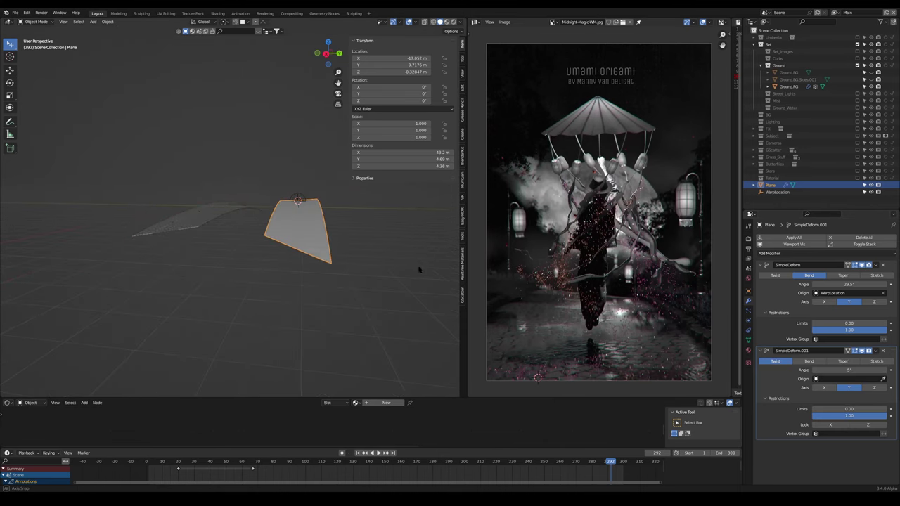
{"action": "left_click_drag", "start_coordinate": [861, 369], "coordinate": [847, 370]}
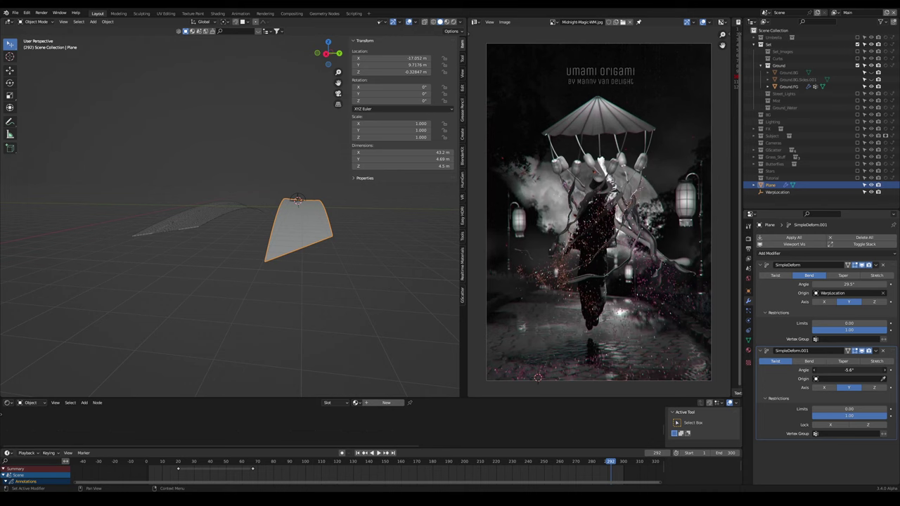
- Move the WarpLocation empty about 8.2 m along the X axis to shift where the plane bends
{"action": "middle_click_drag", "start_coordinate": [418, 271], "coordinate": [241, 216]}
{"action": "left_click", "coordinate": [238, 210]}
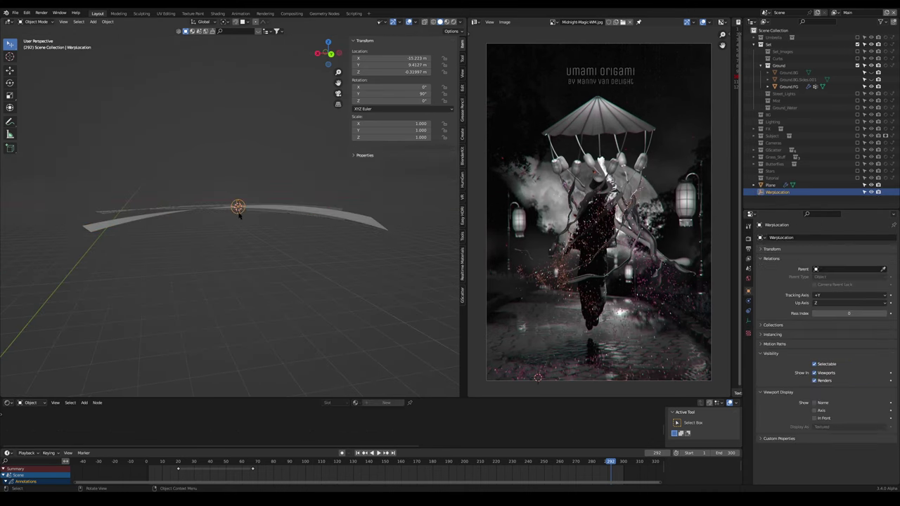
{"action": "key", "text": "g"}
{"action": "key", "text": "y"}
{"action": "key", "text": "x"}
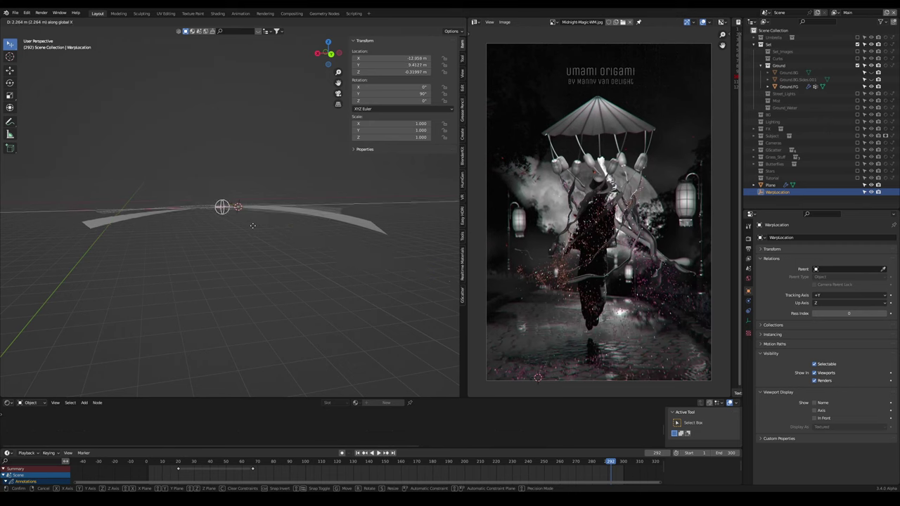
{"action": "left_click", "coordinate": [260, 239]}
{"action": "middle_click_drag", "start_coordinate": [261, 240], "coordinate": [337, 206]}
{"action": "scroll", "coordinate": [303, 233], "scroll_direction": "up", "scroll_amount": 4}
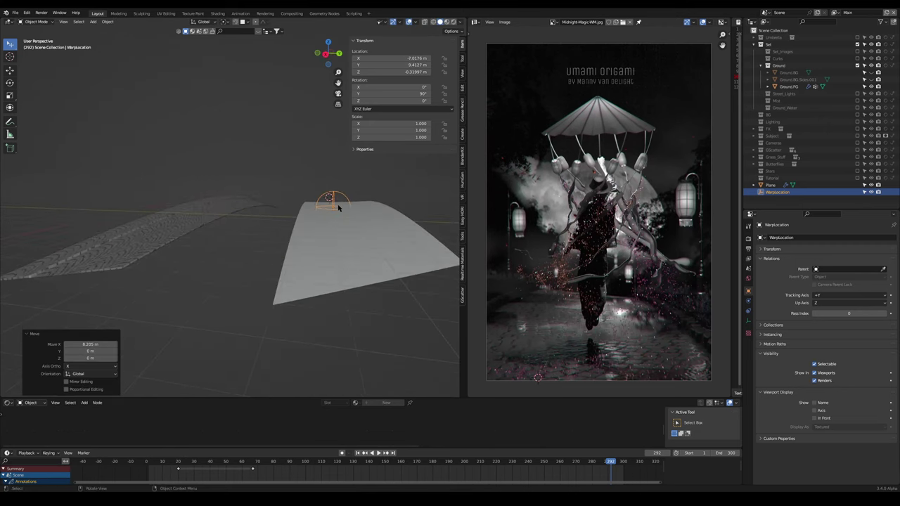
- Try moving the WarpLocation empty along the Y axis
{"action": "key", "text": "g"}
{"action": "key", "text": "y"}
{"action": "right_click", "coordinate": [338, 203]}
{"action": "middle_click_drag", "start_coordinate": [362, 229], "coordinate": [262, 240]}
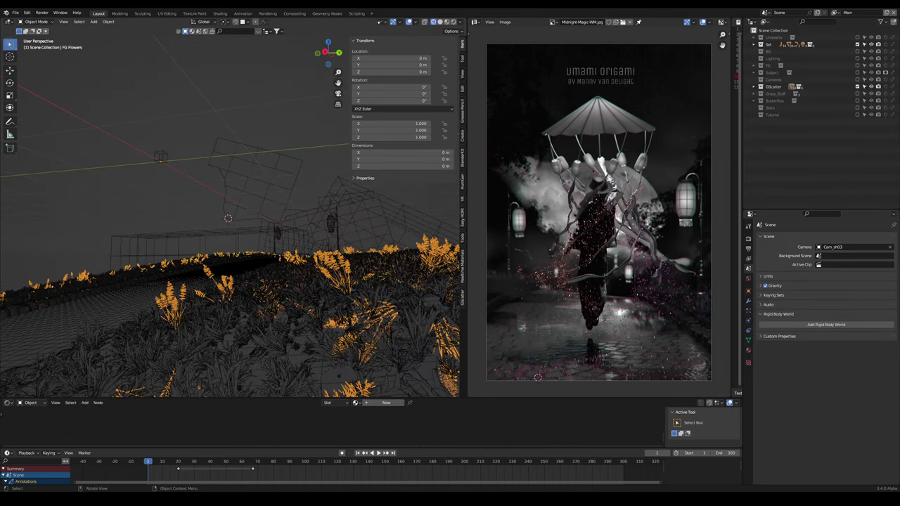
- Add a plane beside the set and scale its mesh by 5.65 along X into a long strip
{"action": "mouse_move", "coordinate": [262, 240]}
{"action": "middle_mouse_down"}
{"action": "mouse_move", "coordinate": [276, 277]}
{"action": "mouse_move", "coordinate": [271, 251]}
{"action": "middle_mouse_up"}
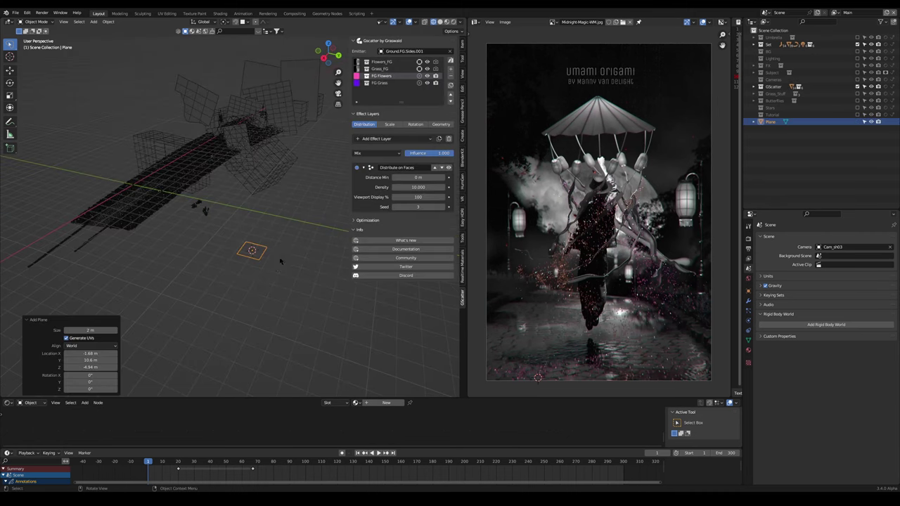
{"action": "key", "text": "Tab"}
{"action": "key", "text": "s"}
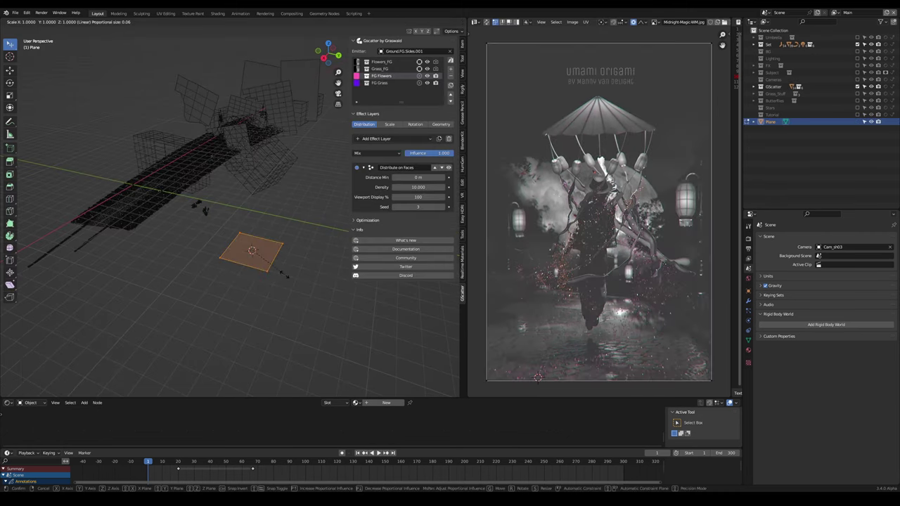
{"action": "key", "text": "x"}
{"action": "left_click", "coordinate": [255, 380]}
- Cut the strip lengthwise with two loop cuts and delete the middle face to leave a gap between two side strips
{"action": "key", "text": "ctrl+r"}
{"action": "scroll", "coordinate": [285, 201], "scroll_direction": "up", "scroll_amount": 1}
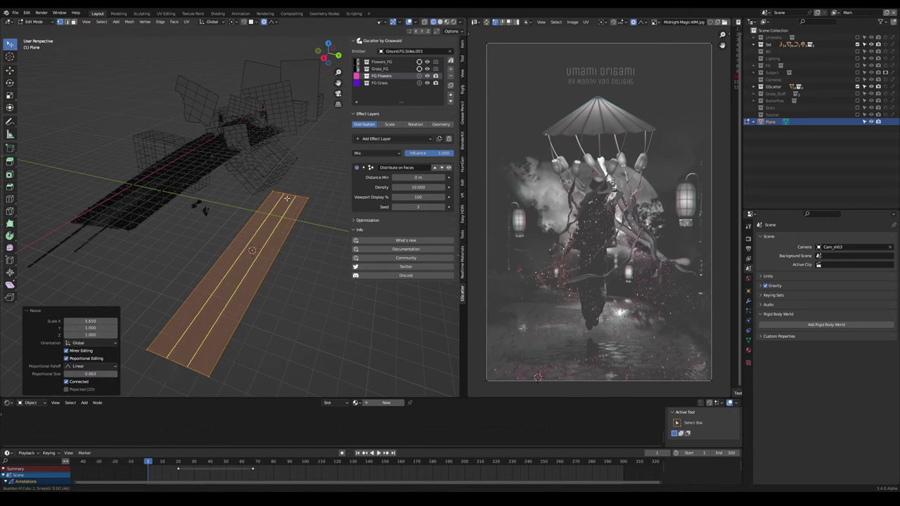
{"action": "left_click", "coordinate": [287, 200]}
{"action": "left_click", "coordinate": [286, 200]}
{"action": "left_click", "coordinate": [287, 199]}
{"action": "key", "text": "3"}
{"action": "left_click", "coordinate": [280, 210]}
{"action": "key", "text": "x"}
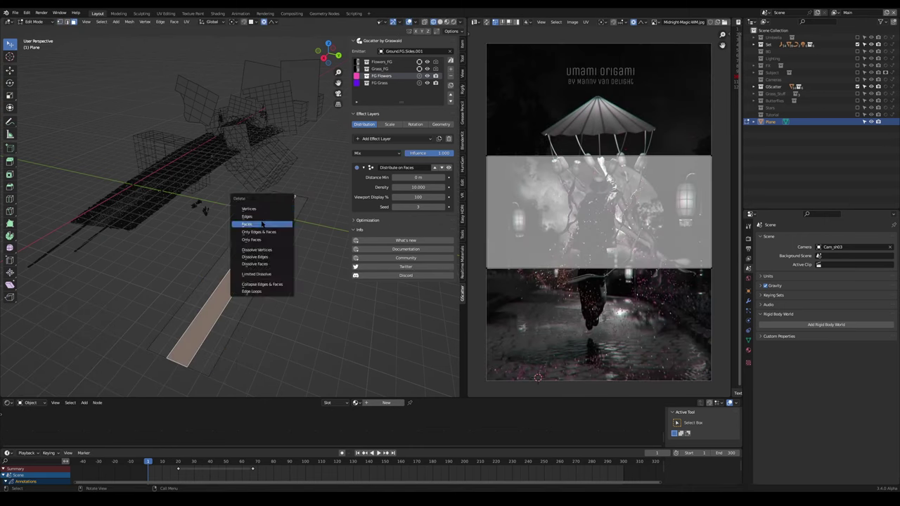
{"action": "left_click", "coordinate": [263, 224]}
- Leave mesh editing and raise the two-strip plane along the Z axis
{"action": "key", "text": "Tab"}
{"action": "middle_click_drag", "start_coordinate": [262, 224], "coordinate": [278, 220]}
{"action": "key", "text": "g"}
{"action": "key", "text": "z"}
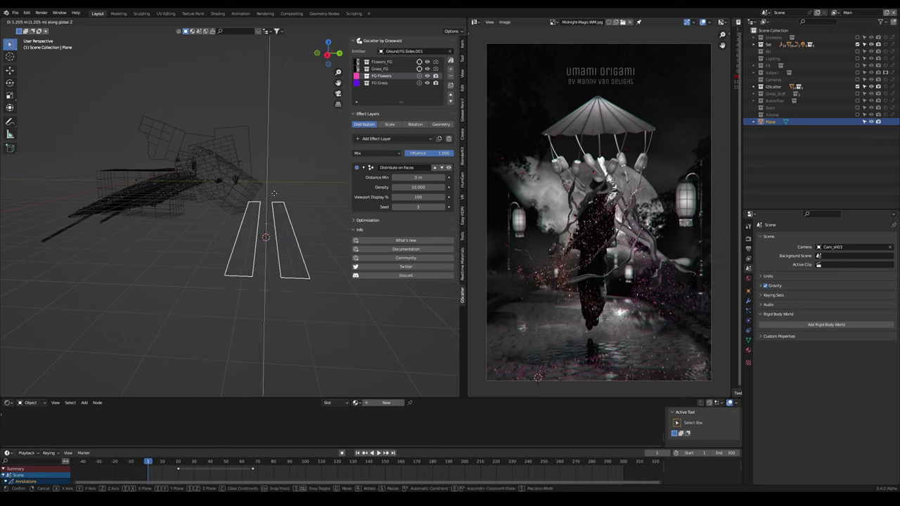
{"action": "left_click", "coordinate": [280, 172]}
{"action": "scroll", "coordinate": [296, 165], "scroll_direction": "up", "scroll_amount": 4}
{"action": "middle_click_drag", "start_coordinate": [317, 158], "coordinate": [288, 147]}
- Make the two-strip plane the GScatter emitter and scatter the Creeping Bentgrass Big asset over it
{"action": "left_click", "coordinate": [450, 51]}
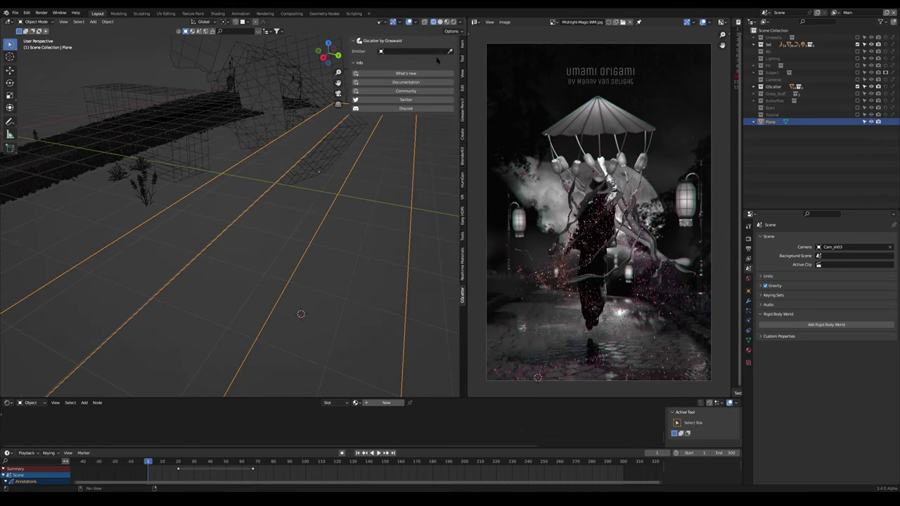
{"action": "left_click", "coordinate": [265, 188]}
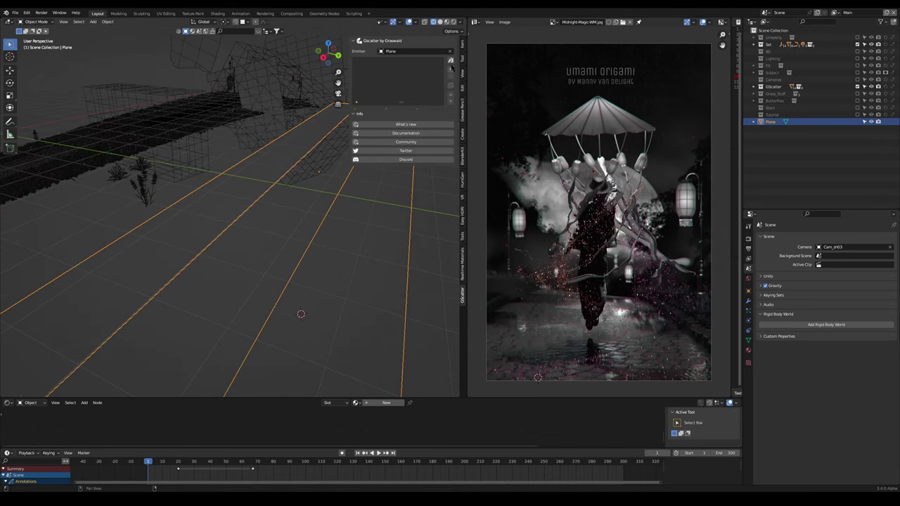
{"action": "left_click", "coordinate": [450, 61]}
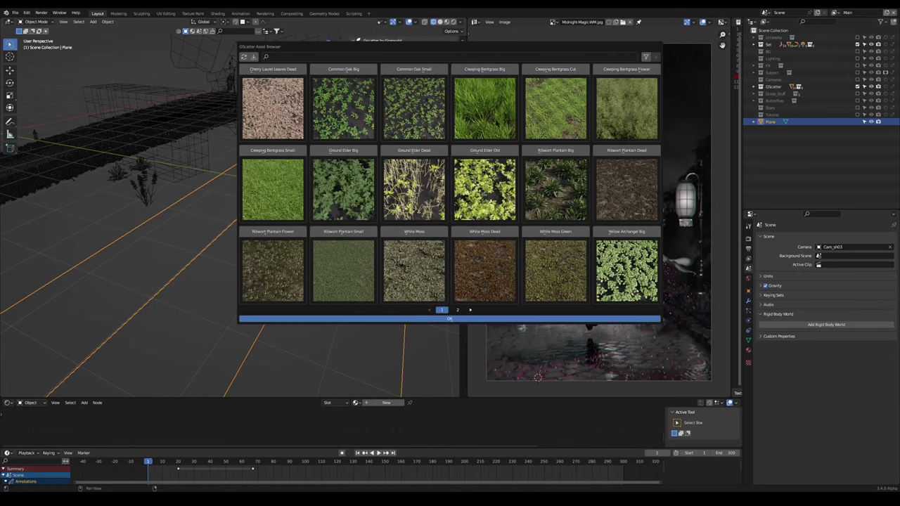
{"action": "left_click", "coordinate": [485, 109]}
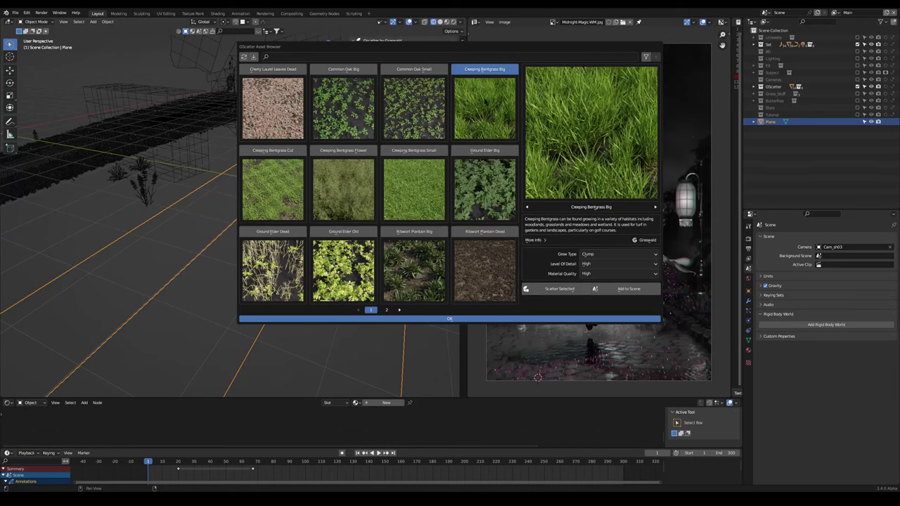
{"action": "left_click", "coordinate": [559, 289]}
{"action": "left_click", "coordinate": [460, 320]}
- Set the bentgrass scatter's density to 300 and switch the viewport from wireframe to a shaded view
{"action": "middle_click_drag", "start_coordinate": [267, 203], "coordinate": [334, 127]}
{"action": "left_click", "coordinate": [419, 62]}
{"action": "left_click_drag", "start_coordinate": [428, 187], "coordinate": [506, 187]}
{"action": "left_click", "coordinate": [317, 246]}
{"action": "middle_click_drag", "start_coordinate": [318, 246], "coordinate": [334, 221]}
{"action": "mouse_move", "coordinate": [302, 290]}
{"action": "middle_mouse_down"}
{"action": "mouse_move", "coordinate": [290, 276]}
{"action": "mouse_move", "coordinate": [269, 305]}
{"action": "mouse_move", "coordinate": [278, 281]}
{"action": "mouse_move", "coordinate": [309, 261]}
{"action": "middle_mouse_up"}
{"action": "key", "text": "z"}
{"action": "left_click", "coordinate": [314, 305]}
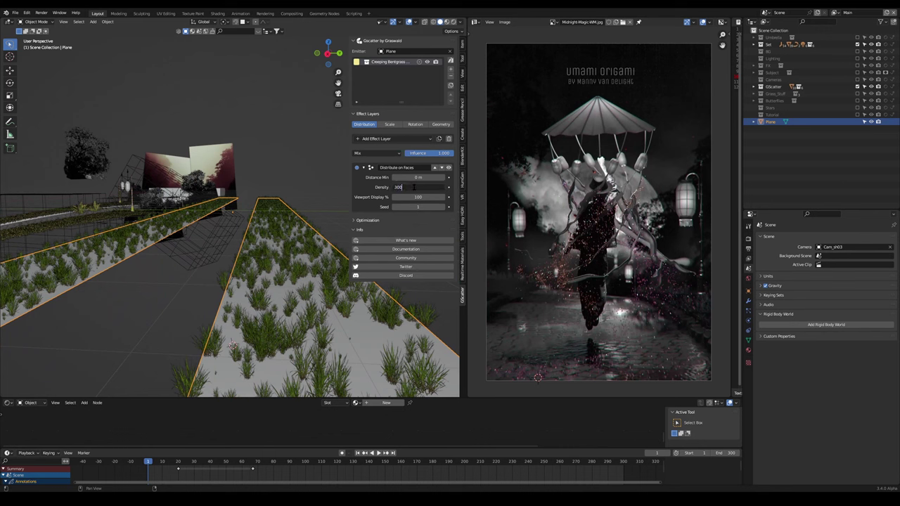
{"action": "key", "text": "Return"}
{"action": "left_click", "coordinate": [316, 172]}
{"action": "middle_click_drag", "start_coordinate": [317, 172], "coordinate": [302, 151]}
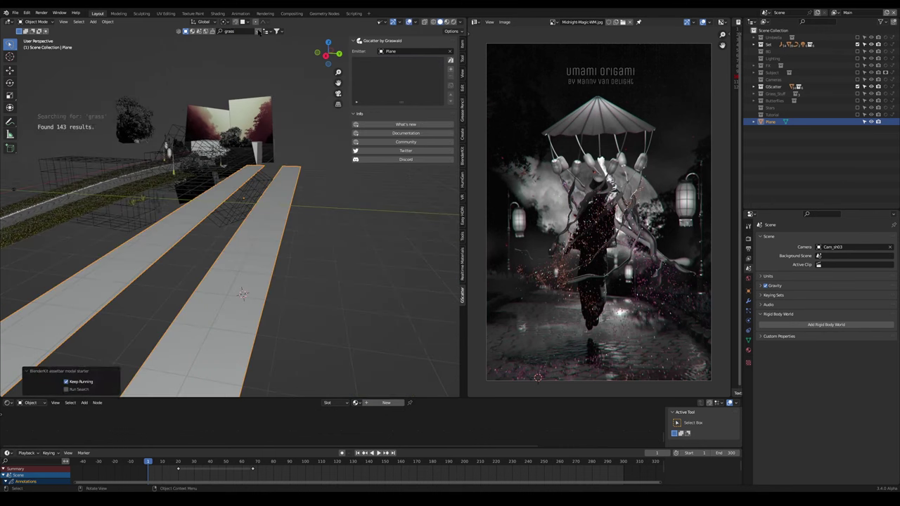
- Browse the BlenderKit grass results and add the Grass D, Grass C and Grass B models to the scene
{"action": "mouse_move", "coordinate": [225, 77]}
{"action": "left_click", "coordinate": [277, 77]}
{"action": "left_click", "coordinate": [276, 78]}
{"action": "left_click", "coordinate": [276, 79]}
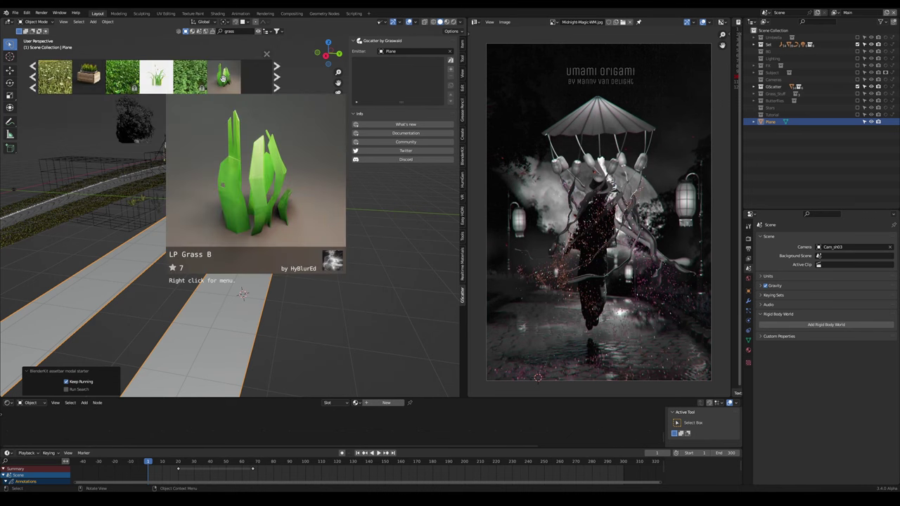
{"action": "left_click", "coordinate": [276, 80]}
{"action": "left_click", "coordinate": [276, 80]}
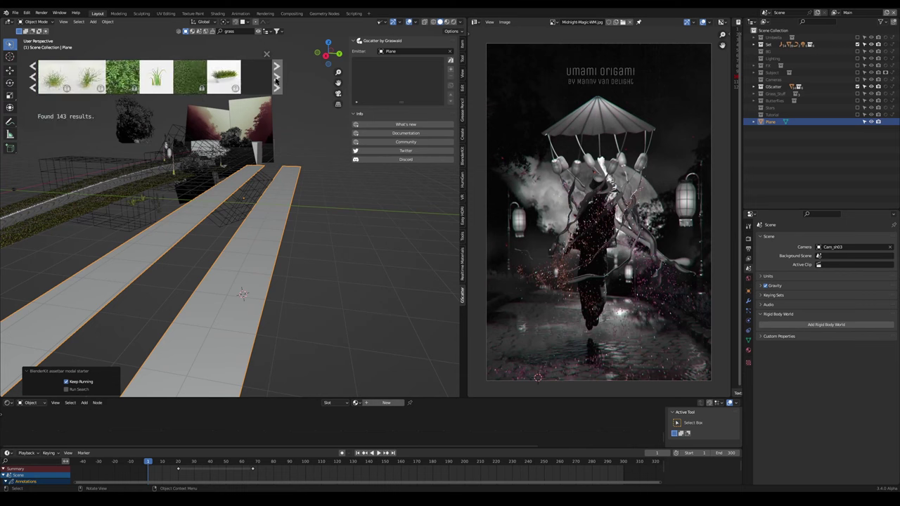
{"action": "mouse_move", "coordinate": [156, 80]}
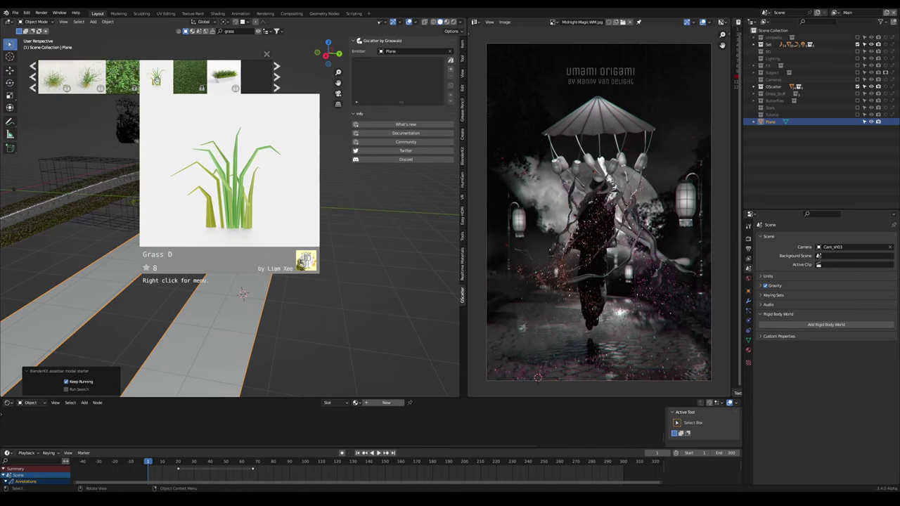
{"action": "left_click", "coordinate": [156, 80]}
{"action": "left_click", "coordinate": [33, 79]}
{"action": "left_click", "coordinate": [190, 79]}
{"action": "left_click", "coordinate": [156, 79]}
- Move the imported grass models into a new collection named Grasses
{"action": "left_click", "coordinate": [773, 123]}
{"action": "left_click", "coordinate": [775, 150], "text": "shift"}
{"action": "key", "text": "m"}
{"action": "left_click", "coordinate": [775, 150]}
{"action": "type", "text": "G"}
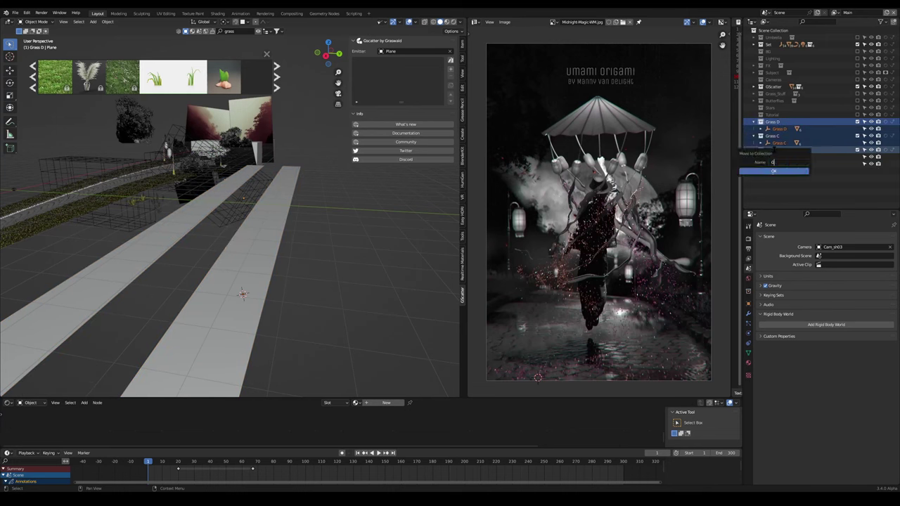
{"action": "left_click", "coordinate": [773, 171]}
- Nest the Grass D, Grass C and Grass B collections inside the Grasses collection and collapse it
{"action": "left_click", "coordinate": [753, 122]}
{"action": "left_click", "coordinate": [754, 130]}
{"action": "left_click", "coordinate": [753, 136]}
{"action": "left_click", "coordinate": [774, 122]}
{"action": "left_click", "coordinate": [776, 137], "text": "shift"}
{"action": "left_click_drag", "start_coordinate": [775, 137], "coordinate": [774, 143]}
{"action": "left_click", "coordinate": [754, 122]}
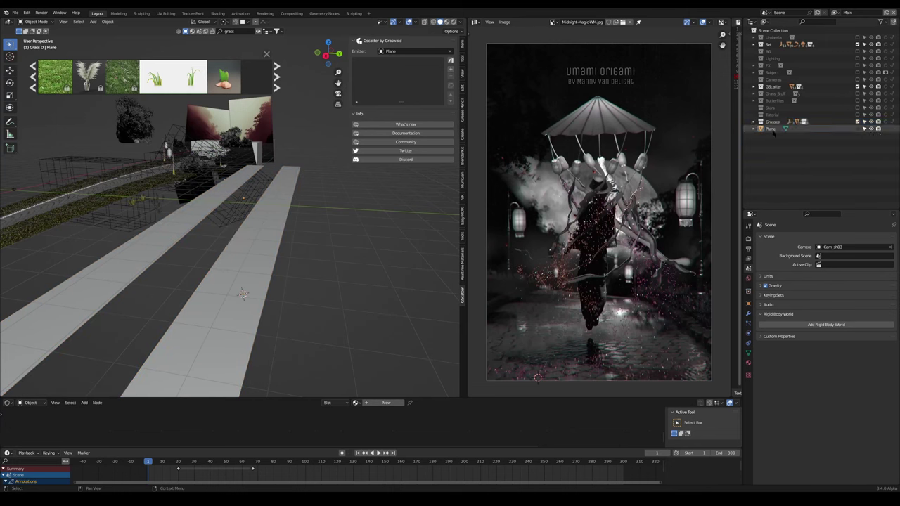
- Add a hair particle system to the two-strip plane, with advanced settings and rotation enabled
{"action": "left_click", "coordinate": [293, 182]}
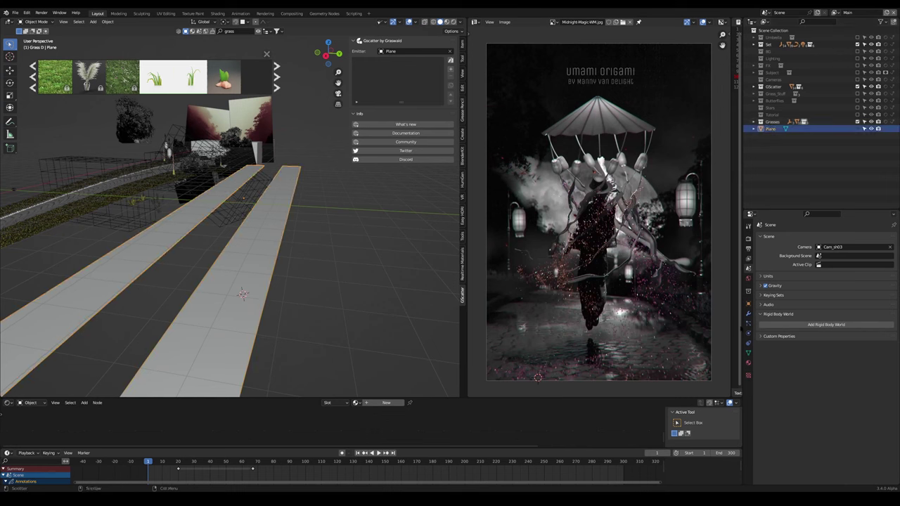
{"action": "left_click", "coordinate": [748, 324]}
{"action": "left_click", "coordinate": [893, 239]}
{"action": "left_click", "coordinate": [862, 276]}
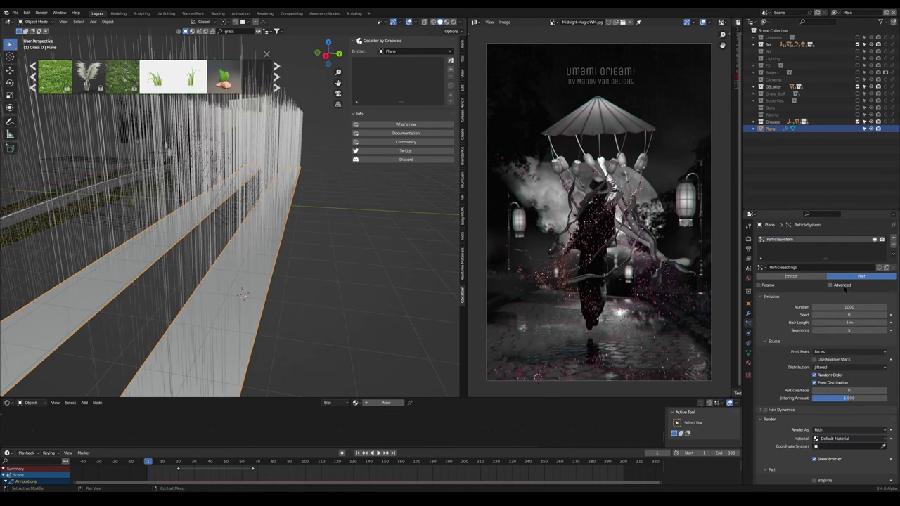
{"action": "left_click", "coordinate": [843, 285]}
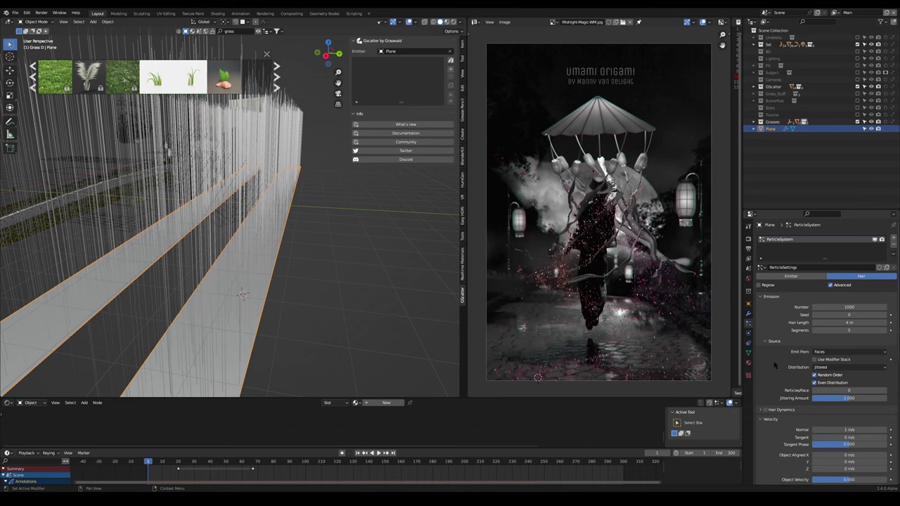
{"action": "scroll", "coordinate": [773, 362], "scroll_direction": "down", "scroll_amount": 5}
{"action": "left_click", "coordinate": [762, 335]}
{"action": "left_click", "coordinate": [766, 344]}
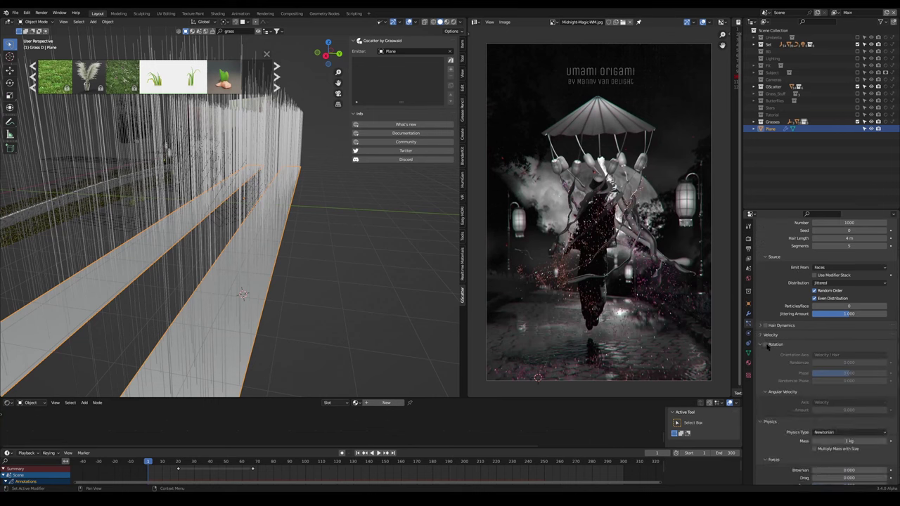
- Set the particles' rotation randomness to 0.084, the hair length to 0.16 m and the segments to 2
{"action": "left_click_drag", "start_coordinate": [843, 363], "coordinate": [850, 363]}
{"action": "scroll", "coordinate": [864, 296], "scroll_direction": "up", "scroll_amount": 3}
{"action": "left_click_drag", "start_coordinate": [851, 281], "coordinate": [823, 280]}
{"action": "scroll", "coordinate": [794, 305], "scroll_direction": "down", "scroll_amount": 3}
{"action": "left_click_drag", "start_coordinate": [838, 246], "coordinate": [823, 246]}
- Render the hair particles as a collection, using Grasses as the instance collection
{"action": "scroll", "coordinate": [776, 331], "scroll_direction": "down", "scroll_amount": 7}
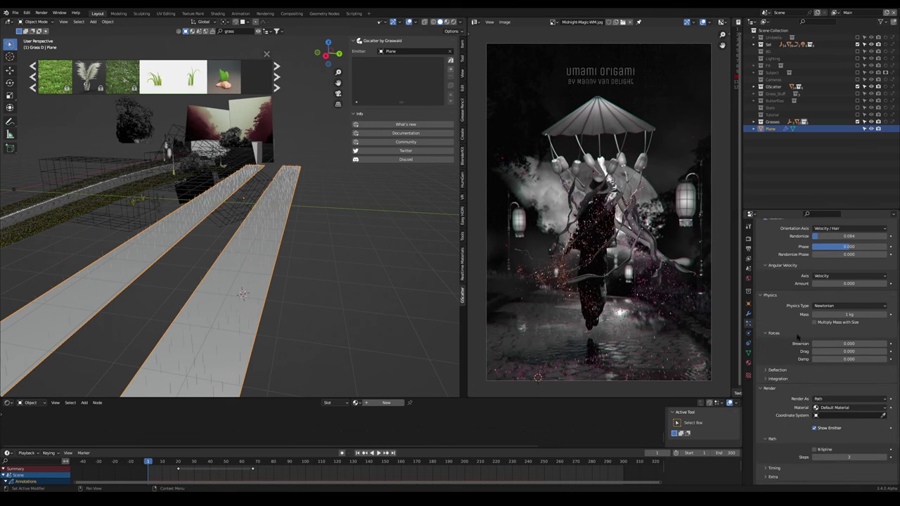
{"action": "left_click", "coordinate": [843, 370]}
{"action": "left_click", "coordinate": [831, 402]}
{"action": "left_click", "coordinate": [847, 422]}
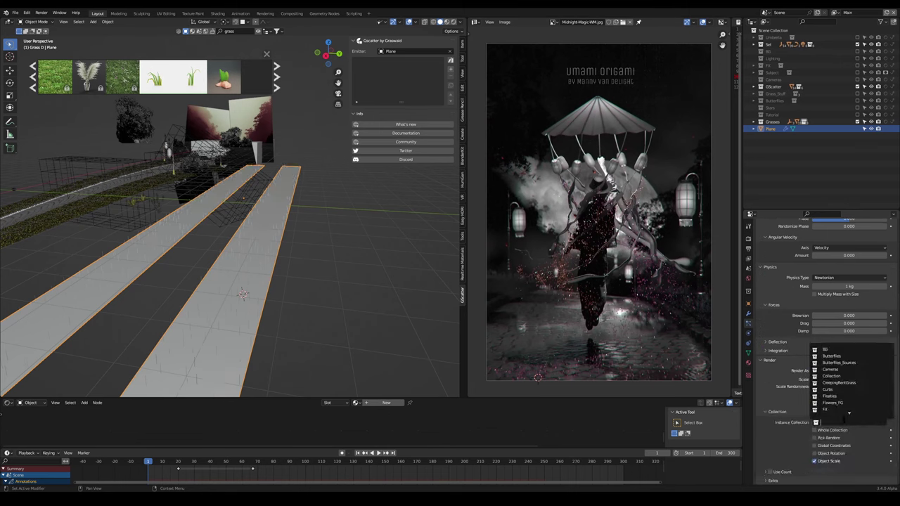
{"action": "type", "text": "gr"}
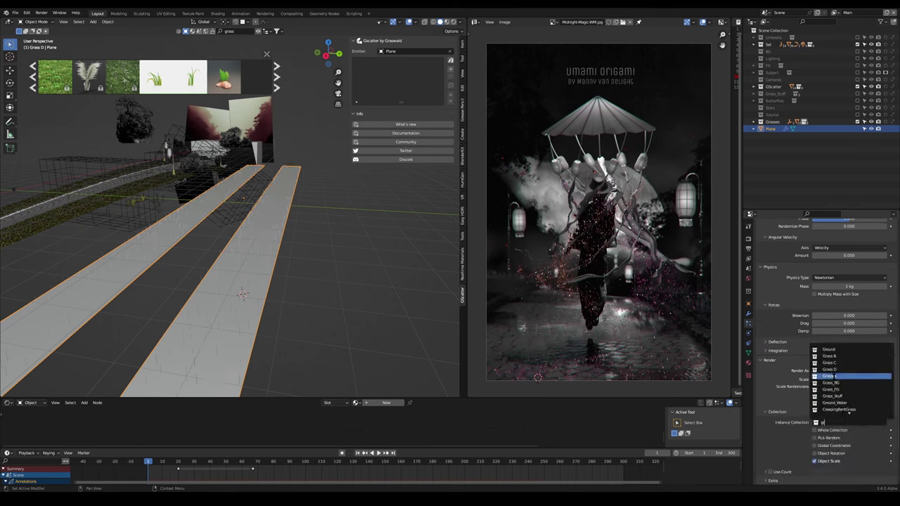
{"action": "left_click", "coordinate": [815, 377]}
{"action": "scroll", "coordinate": [811, 386], "scroll_direction": "down", "scroll_amount": 2}
- Set the render scale of the instanced grass particles to 15.65
{"action": "middle_click_drag", "start_coordinate": [261, 276], "coordinate": [270, 270]}
{"action": "left_click_drag", "start_coordinate": [832, 323], "coordinate": [844, 324]}
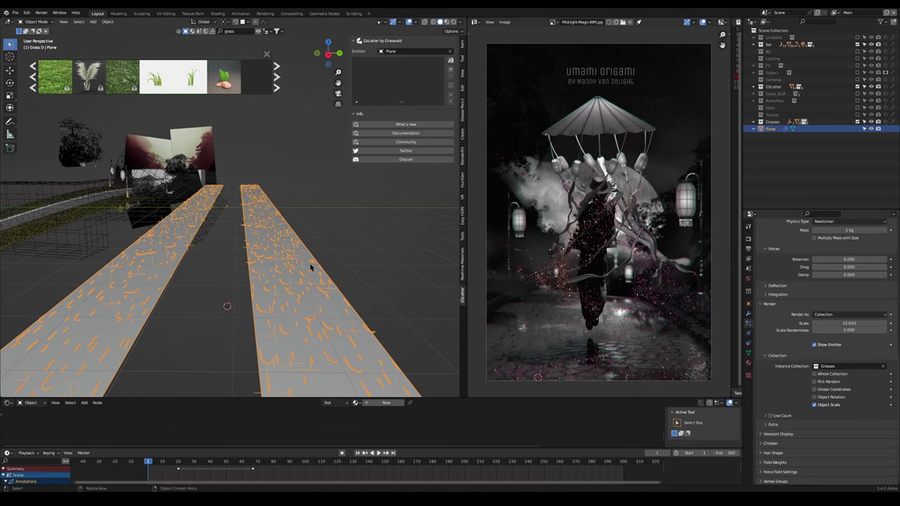
{"action": "middle_click_drag", "start_coordinate": [311, 265], "coordinate": [311, 281]}
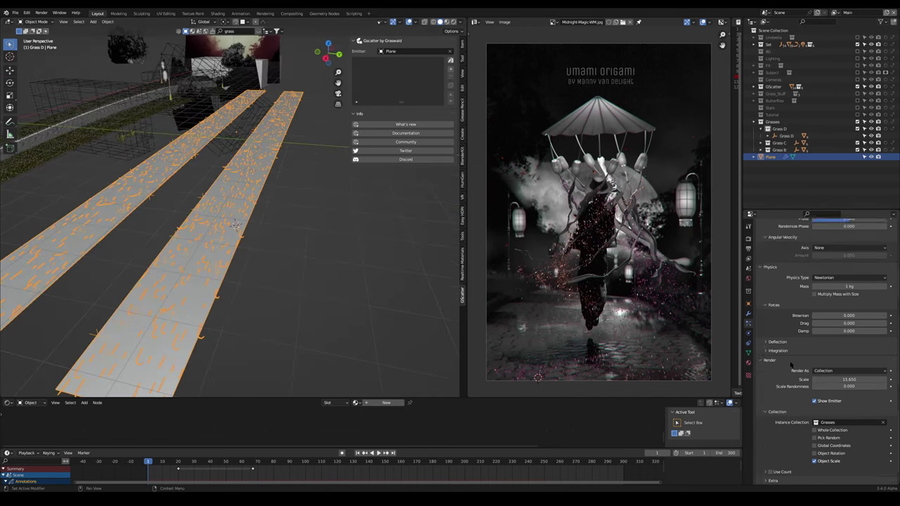
- Set the particle rotation's orientation axis to Object X so the grass blades stand upright
{"action": "scroll", "coordinate": [791, 365], "scroll_direction": "up", "scroll_amount": 4}
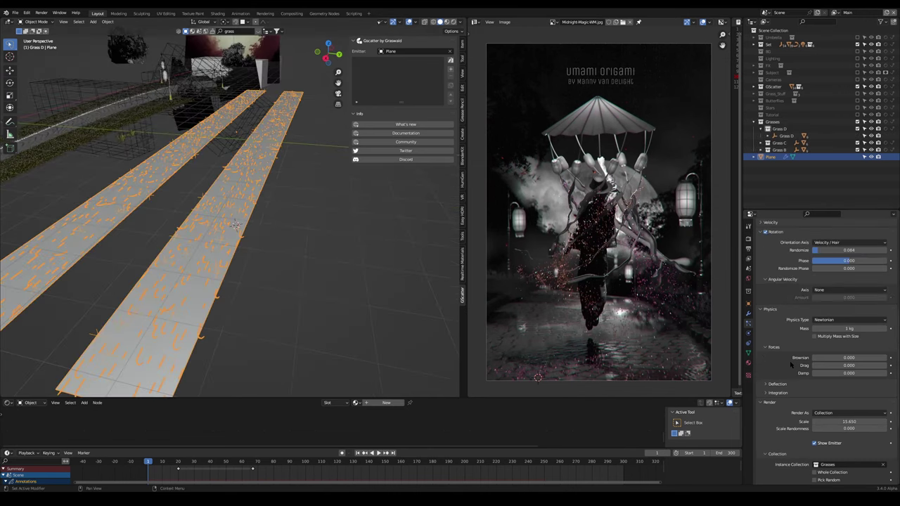
{"action": "scroll", "coordinate": [791, 364], "scroll_direction": "up", "scroll_amount": 2}
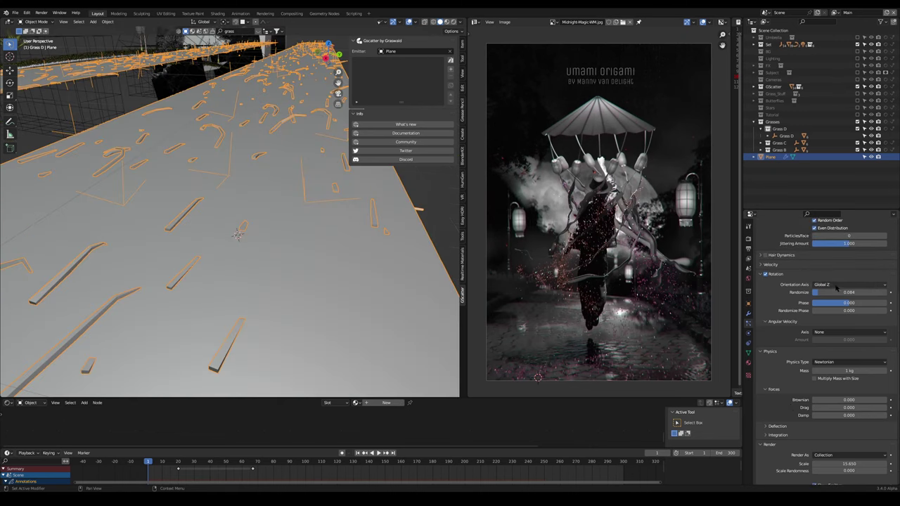
{"action": "scroll", "coordinate": [837, 288], "scroll_direction": "down", "scroll_amount": 1}
{"action": "scroll", "coordinate": [831, 273], "scroll_direction": "down", "scroll_amount": 1, "text": "ctrl"}
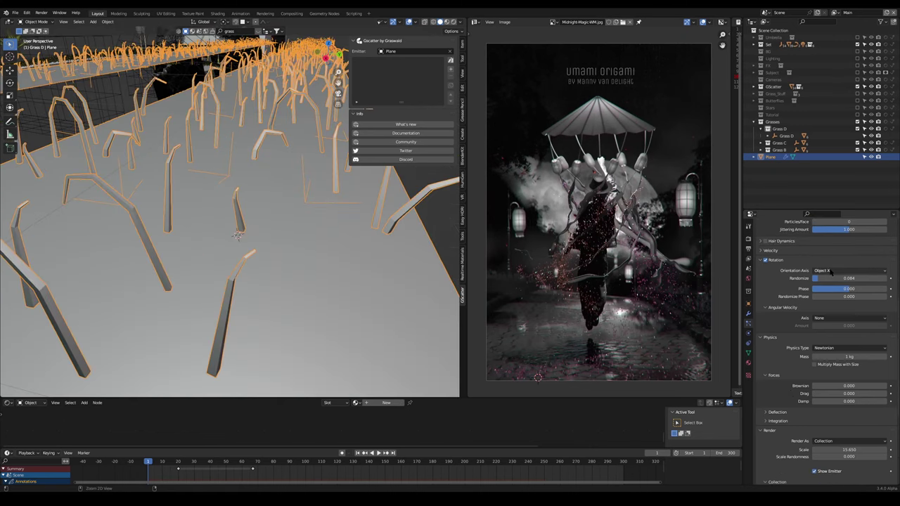
{"action": "scroll", "coordinate": [430, 271], "scroll_direction": "down", "scroll_amount": 10}
{"action": "scroll", "coordinate": [316, 246], "scroll_direction": "up", "scroll_amount": 5}
{"action": "middle_click_drag", "start_coordinate": [304, 244], "coordinate": [321, 243]}
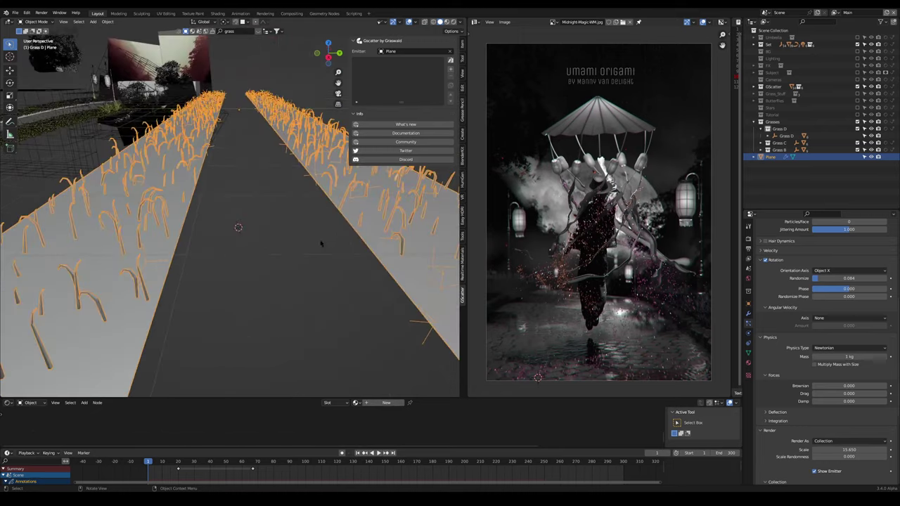
{"action": "scroll", "coordinate": [327, 237], "scroll_direction": "down", "scroll_amount": 5}
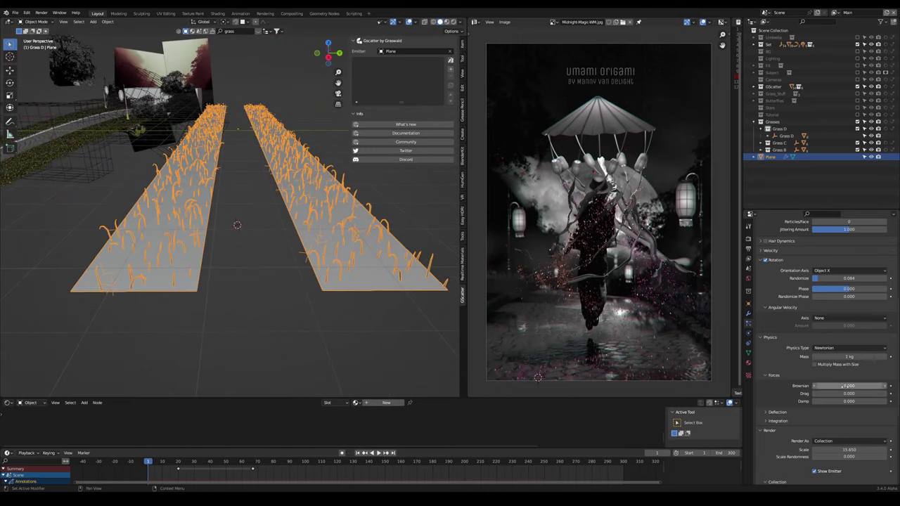
- Reduce the grass particles' render scale and set their emission number to 20000
{"action": "scroll", "coordinate": [835, 386], "scroll_direction": "down", "scroll_amount": 4}
{"action": "left_click_drag", "start_coordinate": [832, 394], "coordinate": [762, 394]}
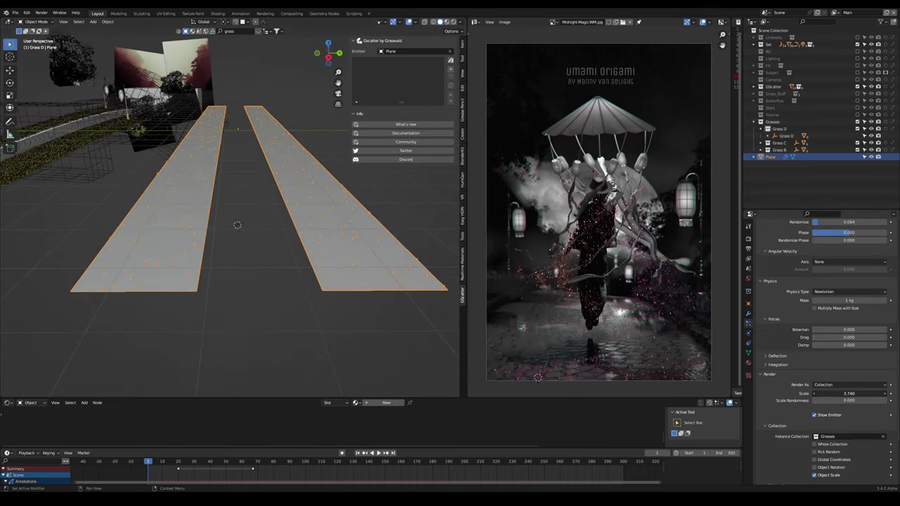
{"action": "scroll", "coordinate": [831, 380], "scroll_direction": "up", "scroll_amount": 16}
{"action": "left_click", "coordinate": [827, 307]}
{"action": "type", "text": "20000"}
{"action": "key", "text": "Return"}
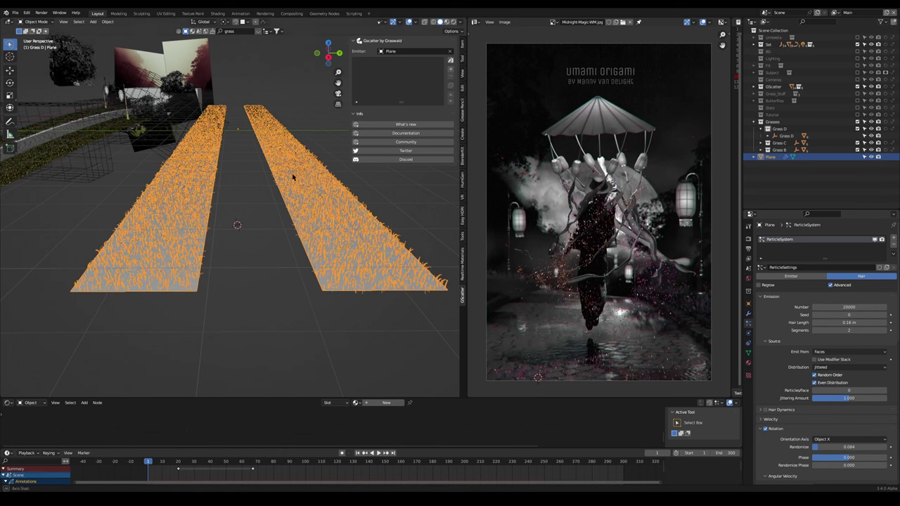
{"action": "type", "text": "5"}
{"action": "key", "text": "Return"}
{"action": "left_click", "coordinate": [218, 221]}
{"action": "middle_click_drag", "start_coordinate": [218, 222], "coordinate": [281, 211], "text": "shift"}
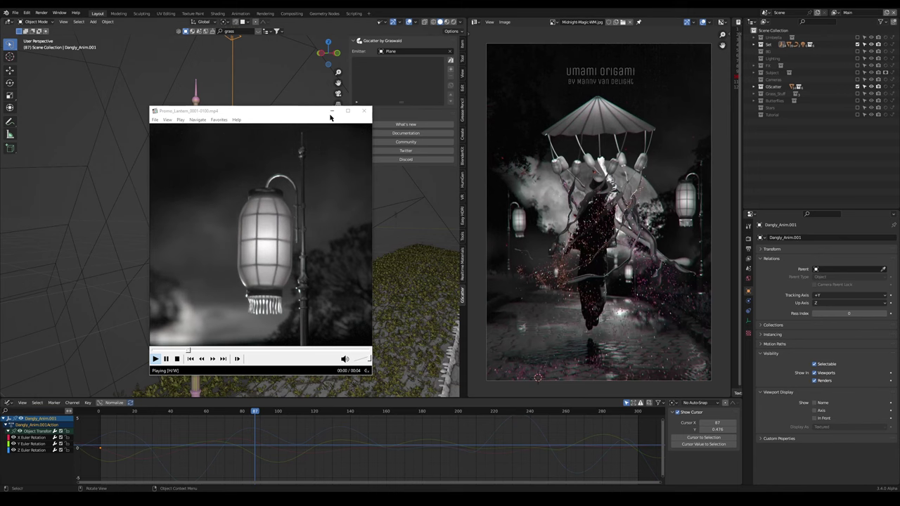
- Close the lantern video preview, delete the rotation keyframes of Dangly_Anim.001 and play the timeline
{"action": "left_click", "coordinate": [364, 111]}
{"action": "middle_click_drag", "start_coordinate": [231, 227], "coordinate": [236, 229]}
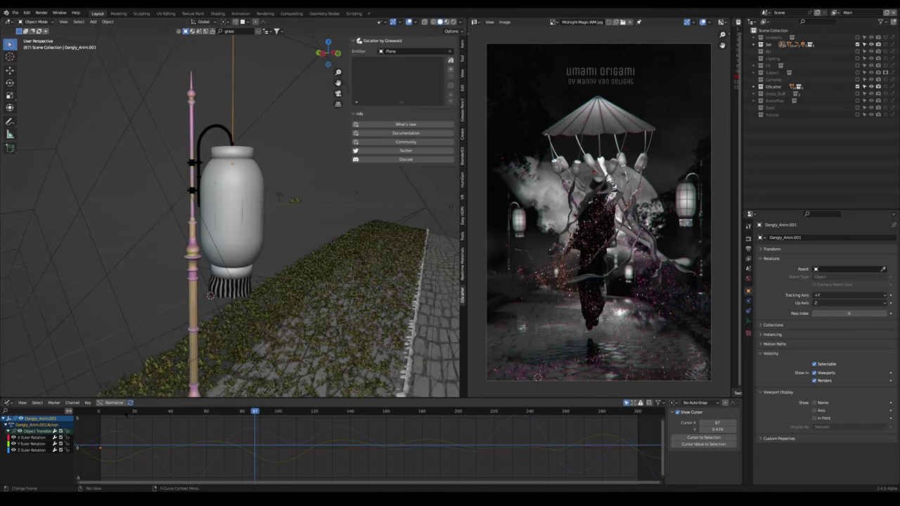
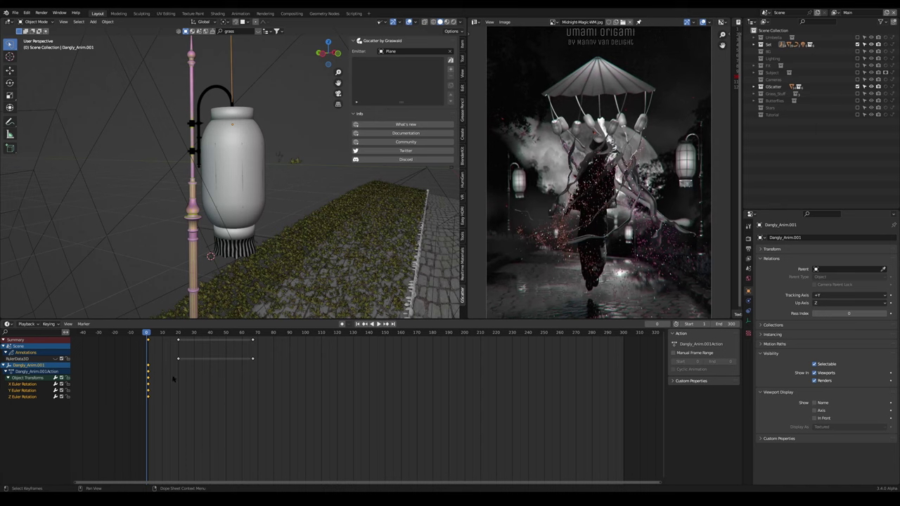
{"action": "key", "text": "Delete"}
{"action": "key", "text": "space"}
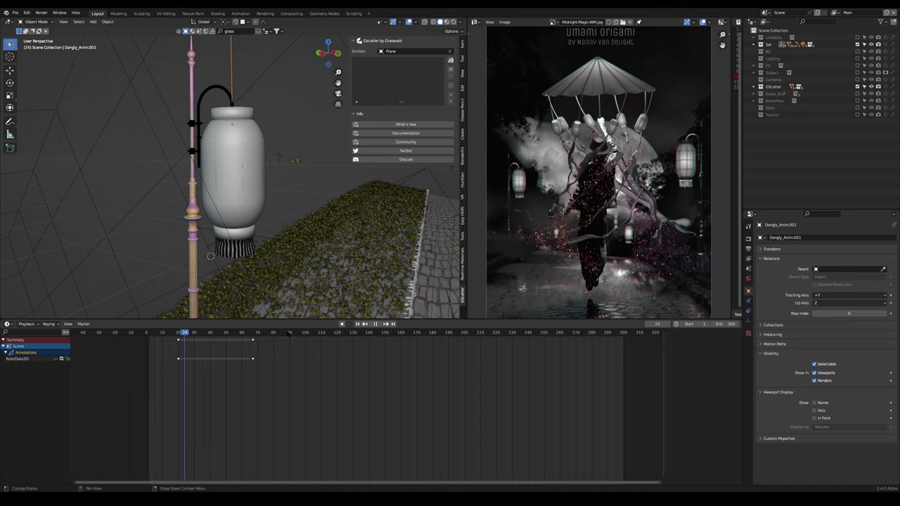
- Return to frame 1 and insert a rotation keyframe on Dangly_Anim.001
{"action": "left_click_drag", "start_coordinate": [146, 339], "coordinate": [148, 339]}
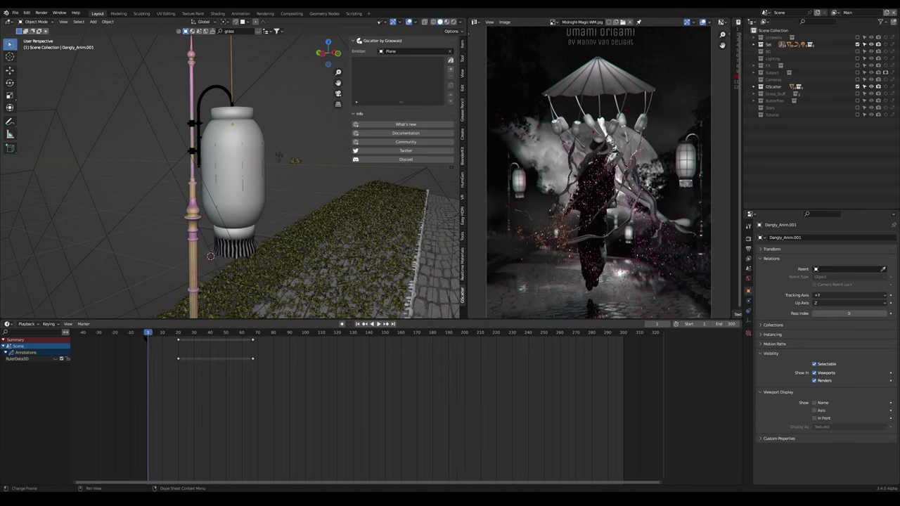
{"action": "key", "text": "i"}
{"action": "left_click", "coordinate": [185, 256]}
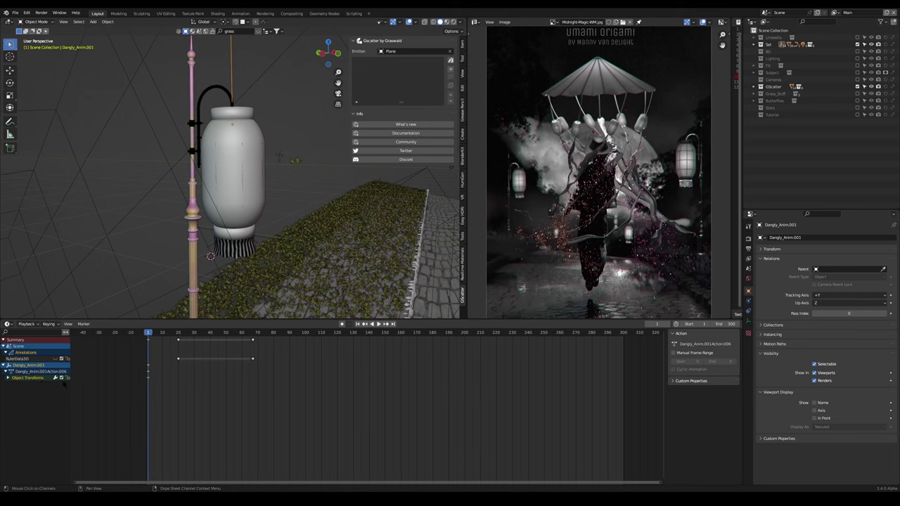
- Show the X, Y and Z rotation curves in the Graph Editor and add a Noise modifier
{"action": "key", "text": "ctrl+Tab"}
{"action": "left_click", "coordinate": [7, 352]}
{"action": "left_click", "coordinate": [31, 365], "text": "shift"}
{"action": "left_click", "coordinate": [31, 371], "text": "shift"}
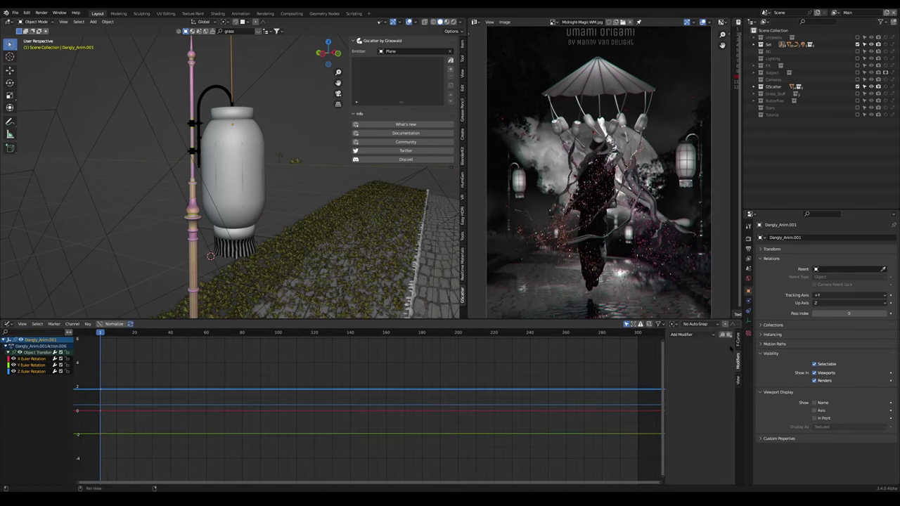
{"action": "left_click", "coordinate": [715, 335]}
{"action": "left_click", "coordinate": [693, 373]}
- Increase the Noise modifier's scale on the Z Euler Rotation curve while the animation plays
{"action": "left_click", "coordinate": [40, 359]}
{"action": "left_click", "coordinate": [38, 371]}
{"action": "key", "text": "space"}
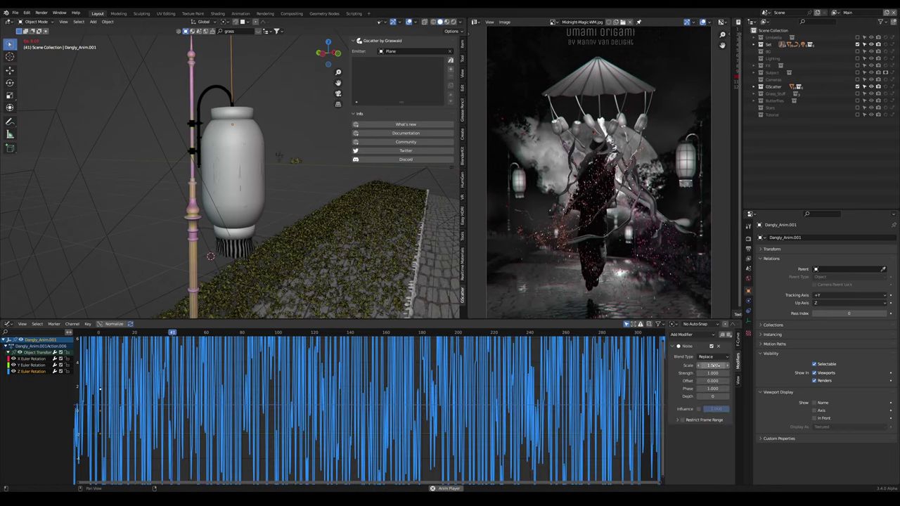
{"action": "left_click_drag", "start_coordinate": [712, 365], "coordinate": [784, 365]}
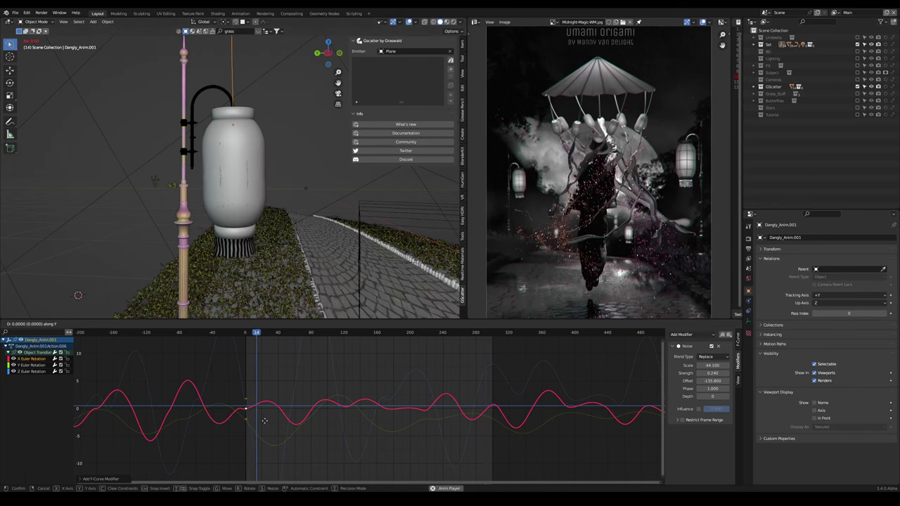
- Shift the X Euler Rotation keyframe vertically, first up and then below zero, to adjust the lantern's tilt during playback
{"action": "key", "text": "g"}
{"action": "key", "text": "y"}
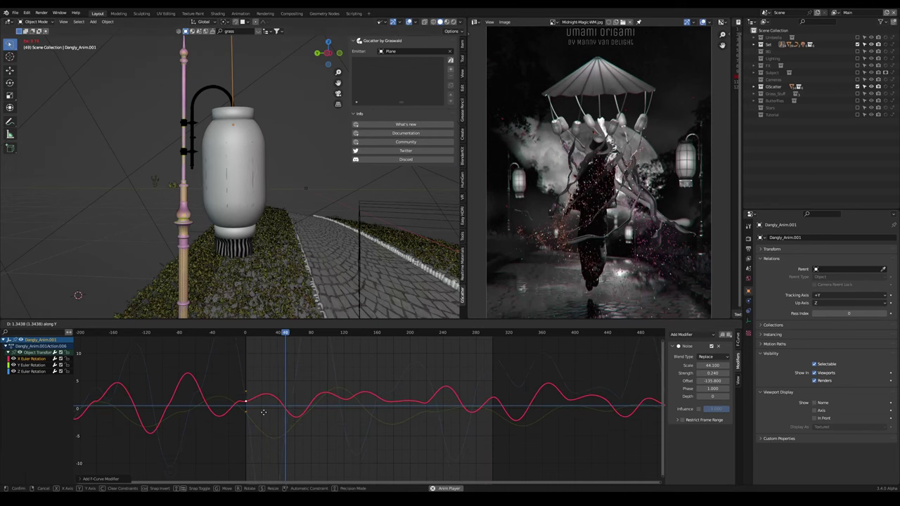
{"action": "left_click", "coordinate": [265, 408]}
{"action": "key", "text": "g"}
{"action": "key", "text": "y"}
{"action": "left_click", "coordinate": [270, 429]}
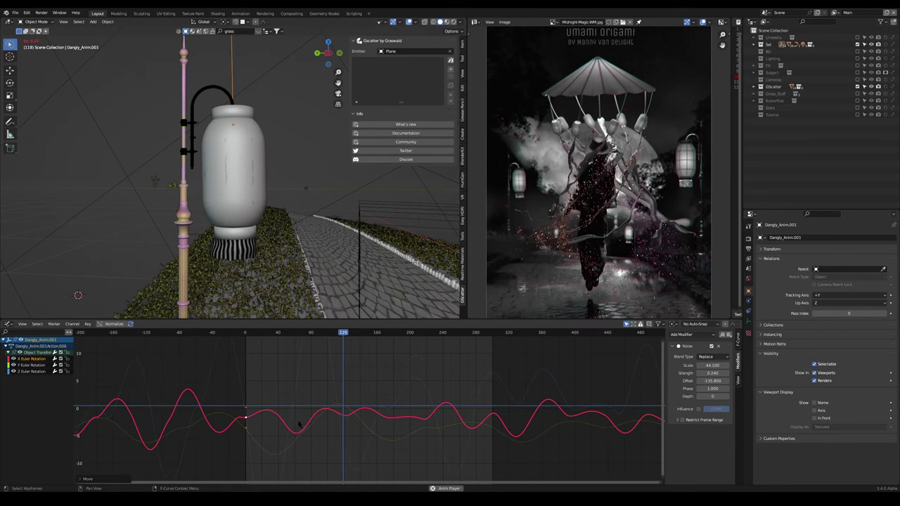
{"action": "middle_click_drag", "start_coordinate": [307, 286], "coordinate": [255, 292]}
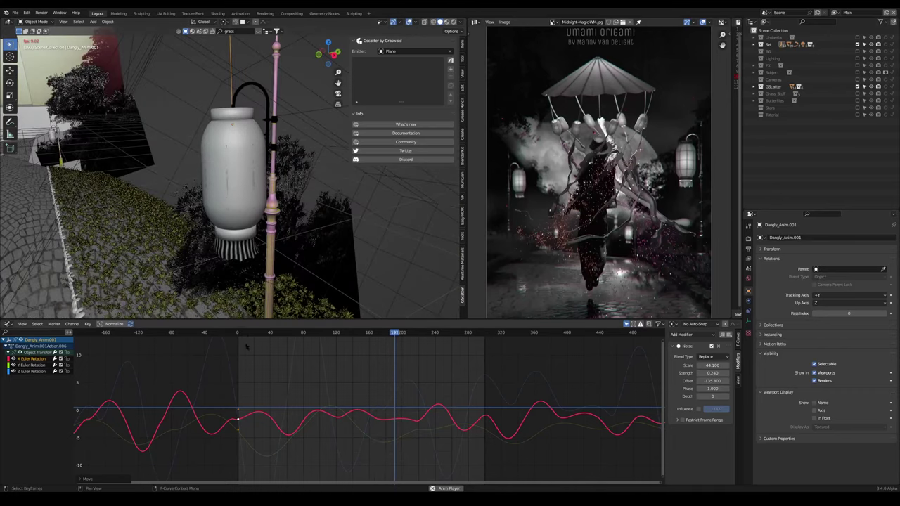
- Stop playback, select the lantern fringe's Noise Size channel, and toggle its Displace modifier's viewport display off and on for comparison
{"action": "key", "text": "space"}
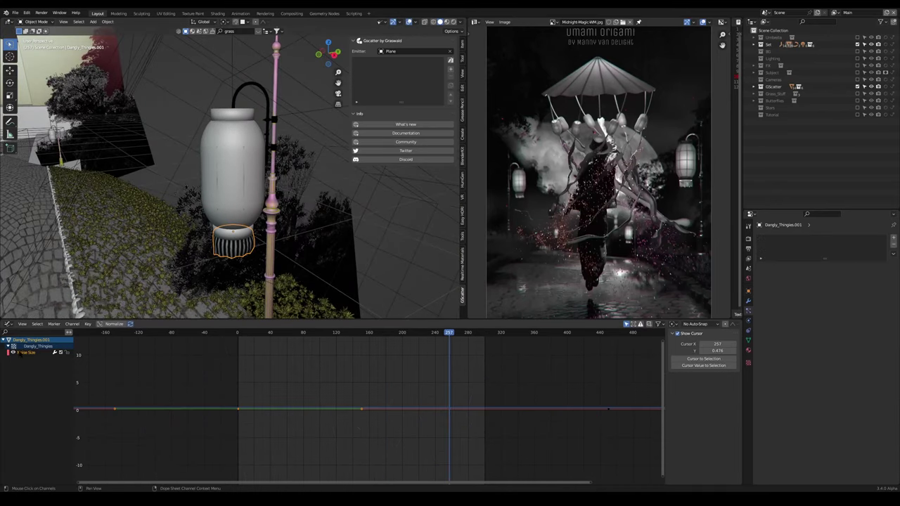
{"action": "left_click", "coordinate": [21, 352]}
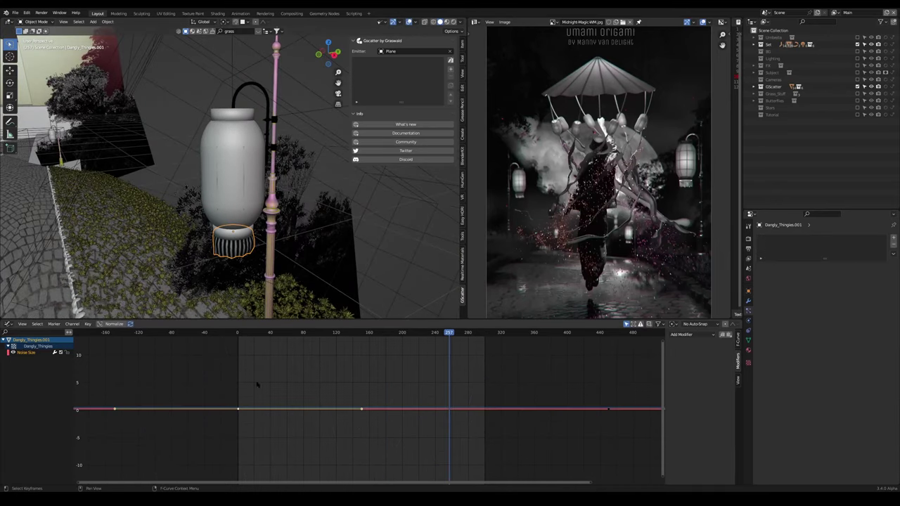
{"action": "left_click", "coordinate": [749, 301]}
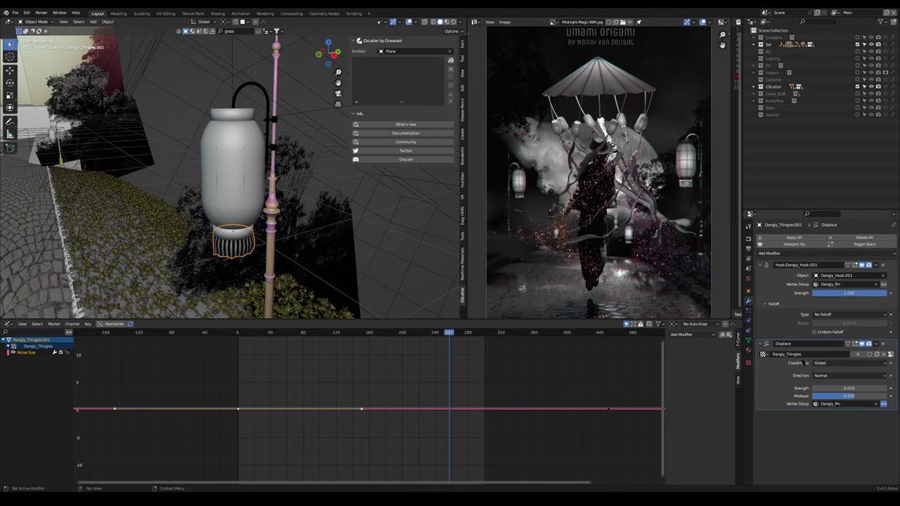
{"action": "left_click", "coordinate": [863, 345]}
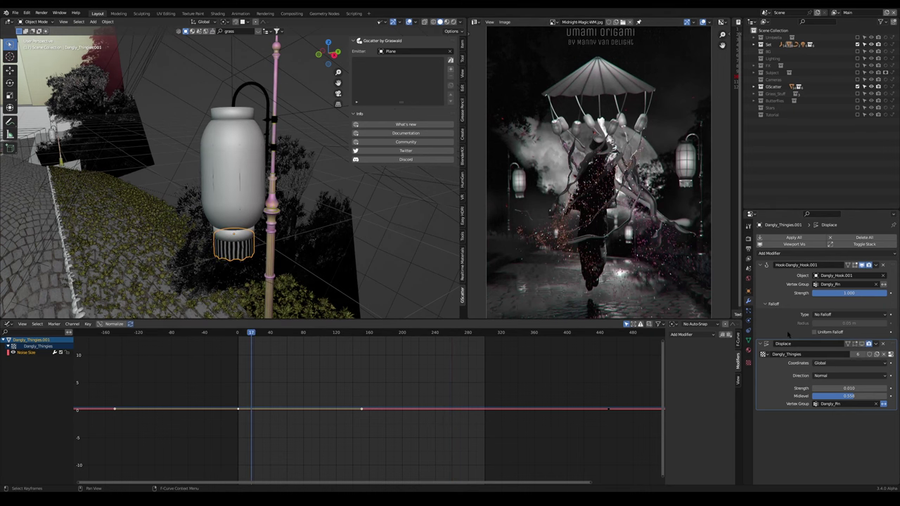
{"action": "left_click", "coordinate": [862, 345]}
- Scrub through the animation near the lantern fringe and show the settings of its Dangly_Thingies clouds texture
{"action": "scroll", "coordinate": [232, 176], "scroll_direction": "up", "scroll_amount": 1}
{"action": "mouse_move", "coordinate": [232, 204]}
{"action": "middle_mouse_down"}
{"action": "mouse_move", "coordinate": [261, 190]}
{"action": "mouse_move", "coordinate": [235, 191]}
{"action": "middle_mouse_up"}
{"action": "left_click_drag", "start_coordinate": [316, 333], "coordinate": [293, 359]}
{"action": "left_click", "coordinate": [748, 363]}
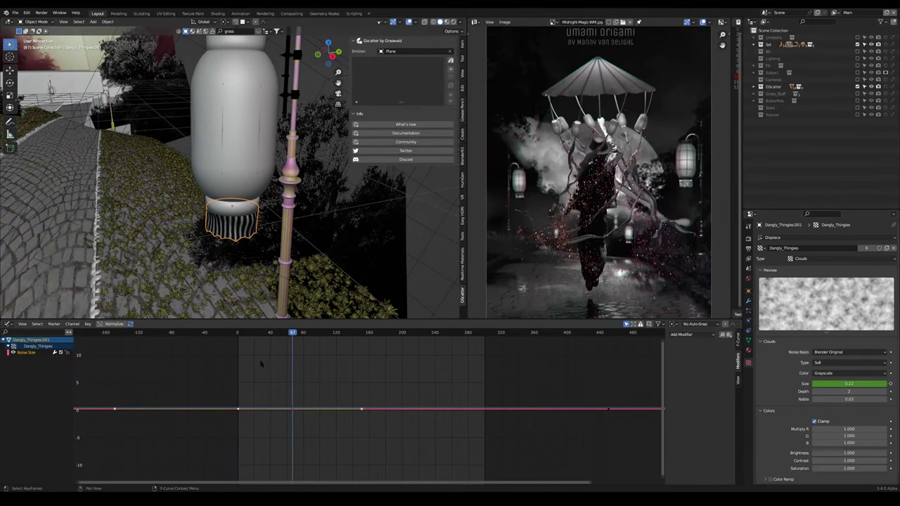
- Inspect the lantern fringe's weights in Weight Paint mode and show its vertex groups
{"action": "key", "text": "ctrl+Tab"}
{"action": "left_click", "coordinate": [179, 209]}
{"action": "scroll", "coordinate": [218, 223], "scroll_direction": "up", "scroll_amount": 2}
{"action": "middle_click_drag", "start_coordinate": [220, 226], "coordinate": [277, 213]}
{"action": "left_click", "coordinate": [748, 341]}
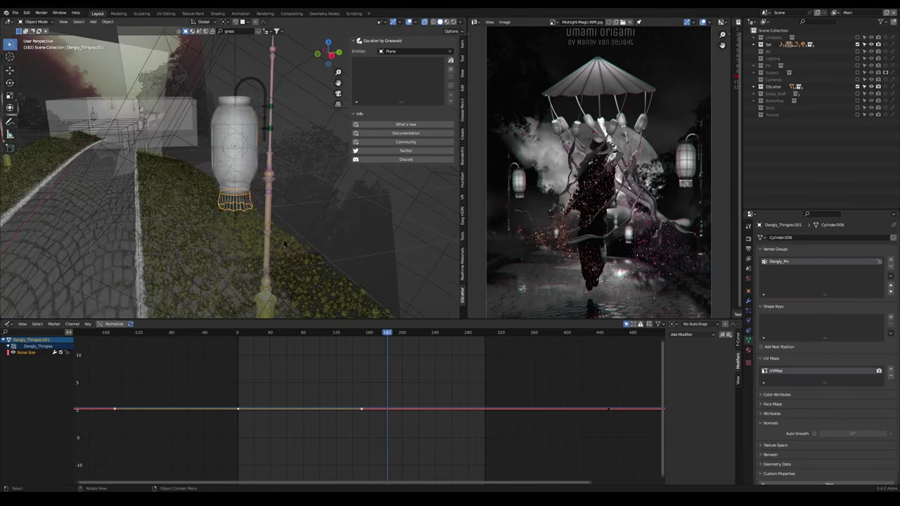
- Select the hanging lantern and the tree image plane, and examine the tree cutout beside the cobbled path in Object Mode
{"action": "left_click", "coordinate": [246, 170]}
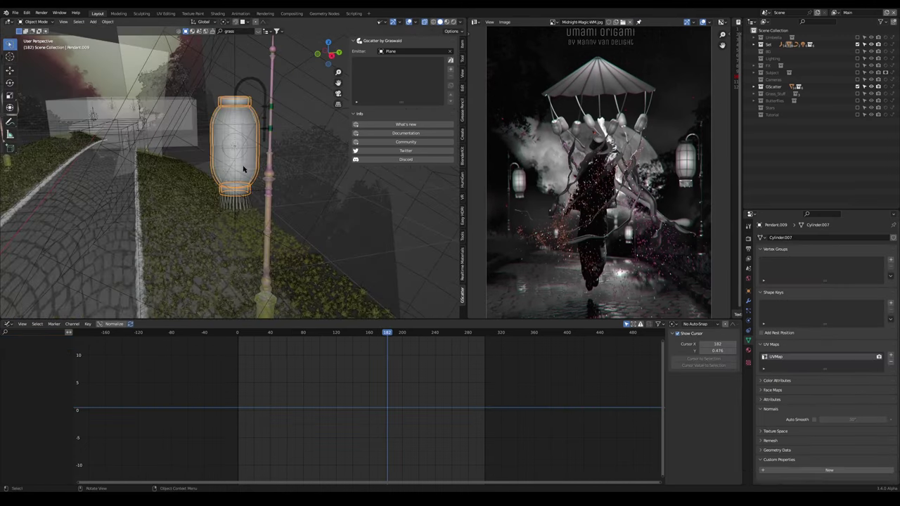
{"action": "scroll", "coordinate": [232, 202], "scroll_direction": "up", "scroll_amount": 3}
{"action": "middle_click_drag", "start_coordinate": [232, 202], "coordinate": [108, 127]}
{"action": "left_click", "coordinate": [88, 146]}
{"action": "key", "text": "KP_Decimal"}
{"action": "middle_click_drag", "start_coordinate": [140, 159], "coordinate": [235, 158]}
{"action": "middle_click_drag", "start_coordinate": [236, 159], "coordinate": [144, 106], "text": "shift"}
{"action": "key", "text": "space"}
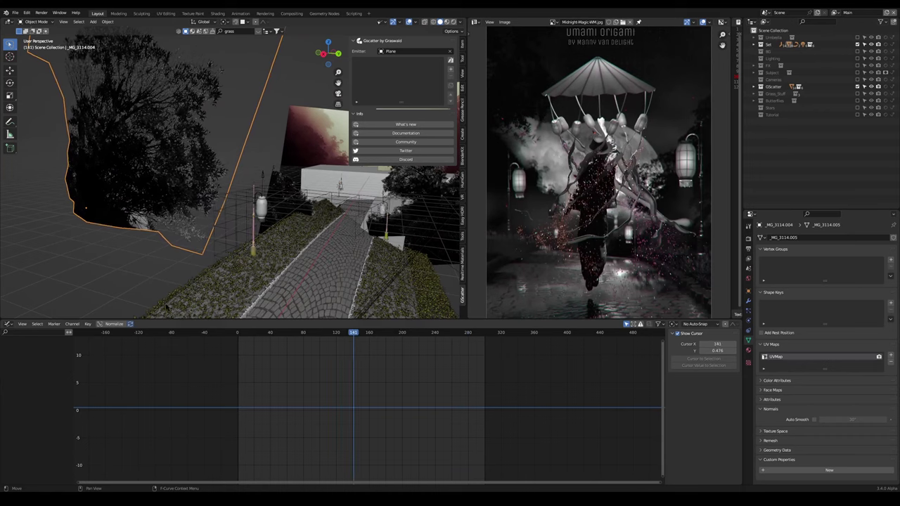
{"action": "key", "text": "ctrl+Tab"}
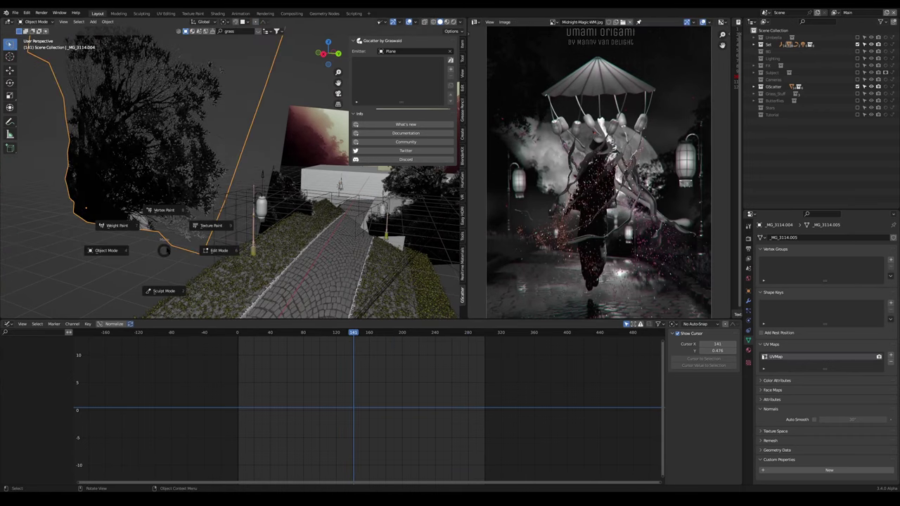
{"action": "left_click", "coordinate": [106, 251]}
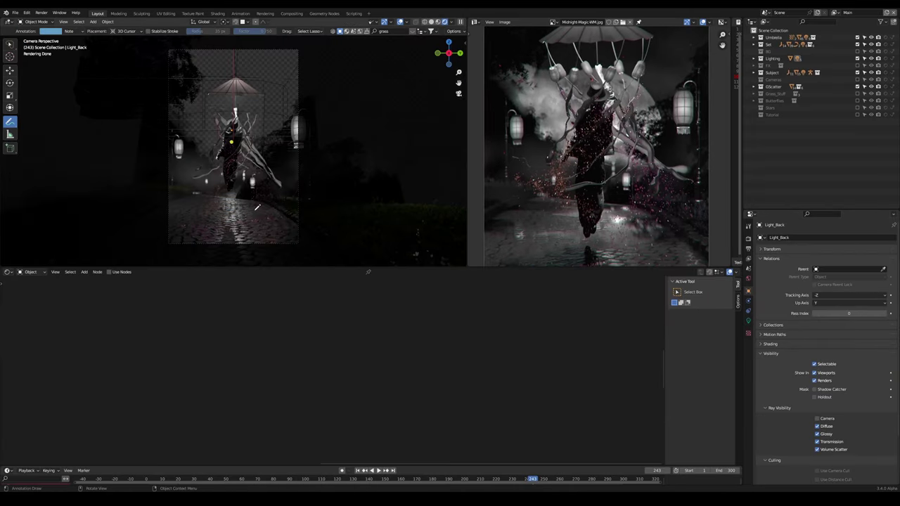
- Switch to the Select Box tool and try moving the Light_Back light in the scene
{"action": "key", "text": "w"}
{"action": "middle_click_drag", "start_coordinate": [94, 113], "coordinate": [121, 107]}
{"action": "scroll", "coordinate": [137, 120], "scroll_direction": "down", "scroll_amount": 5}
{"action": "key", "text": "g"}
{"action": "right_click", "coordinate": [169, 99]}
- Set a render region in the camera view around the figure's lower body and the cobbled path
{"action": "key", "text": "KP_0"}
{"action": "key", "text": "ctrl+b"}
{"action": "left_click_drag", "start_coordinate": [186, 155], "coordinate": [275, 230]}
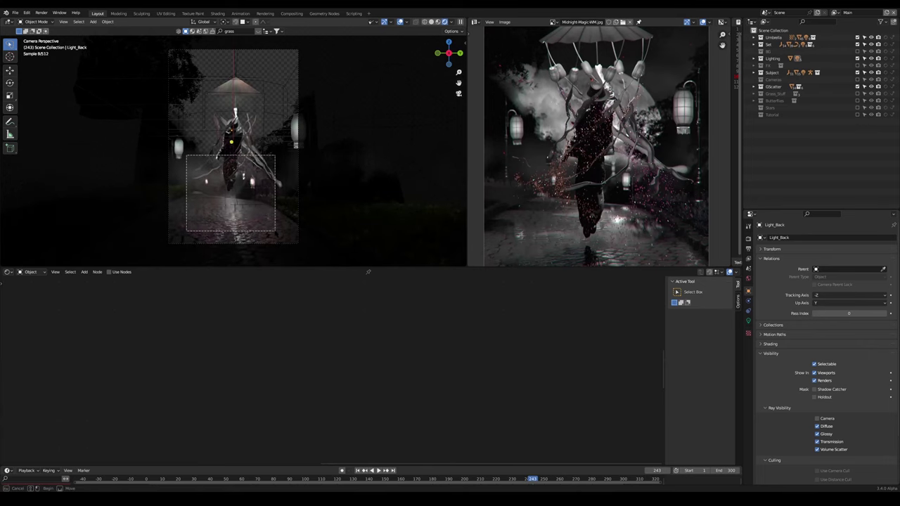
- Try repositioning the Light_Back light to test its reflection on the cobblestones within the render region
{"action": "middle_click_drag", "start_coordinate": [232, 168], "coordinate": [284, 176]}
{"action": "key", "text": "g"}
{"action": "right_click", "coordinate": [295, 165]}
{"action": "key", "text": "KP_0"}
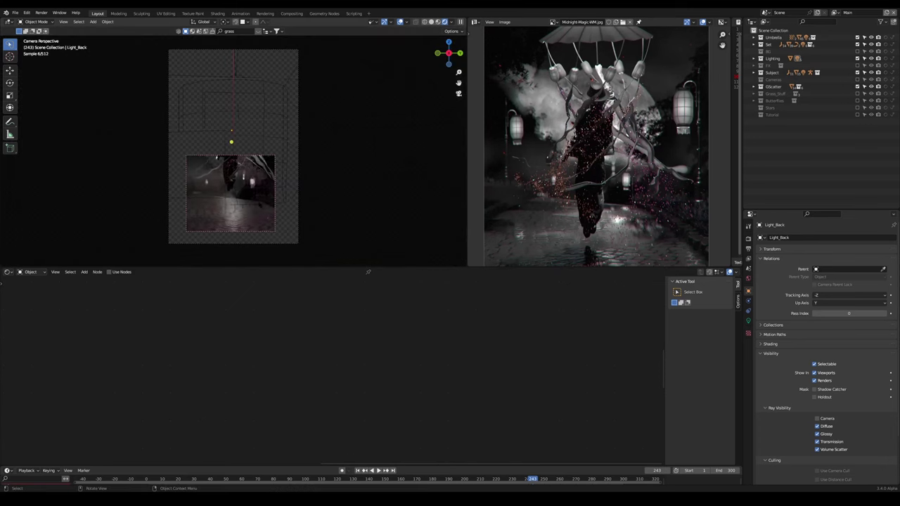
{"action": "key", "text": "g"}
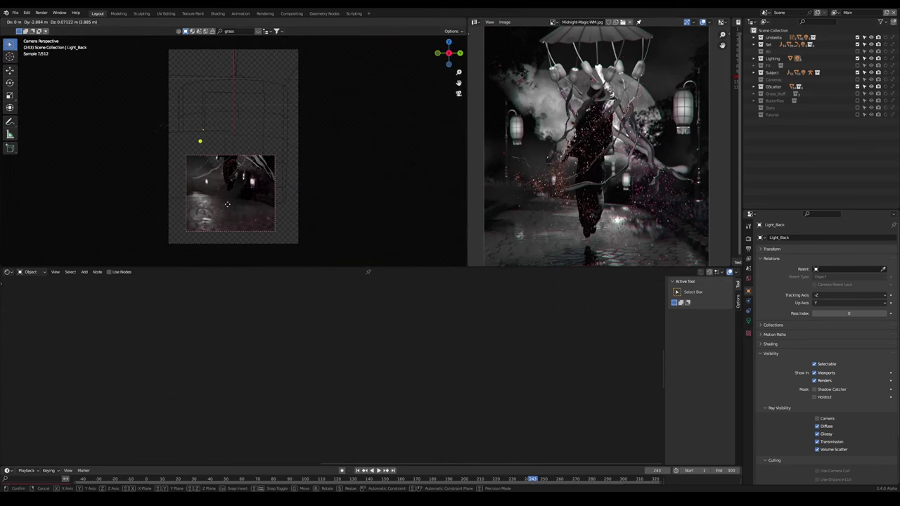
{"action": "right_click", "coordinate": [280, 202]}
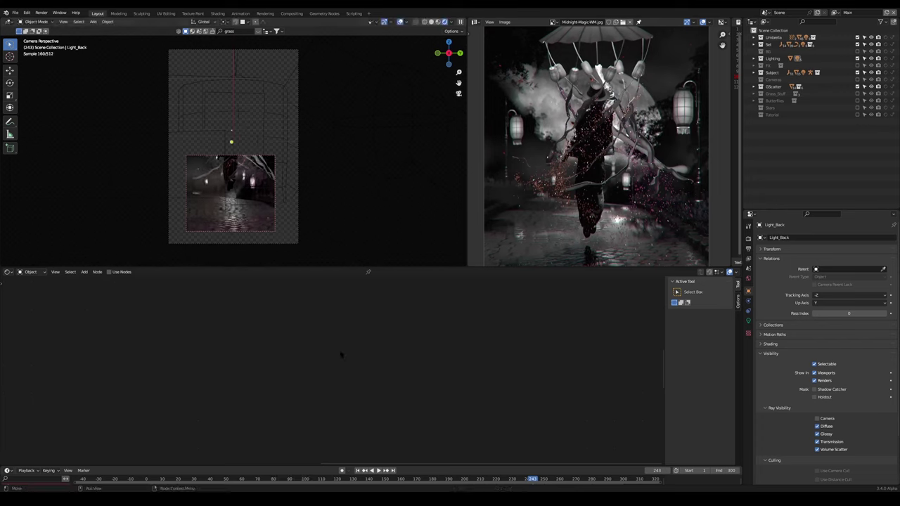
- Undo the annotation strokes drawn over the poster reference image
{"action": "middle_click_drag", "start_coordinate": [603, 211], "coordinate": [603, 189]}
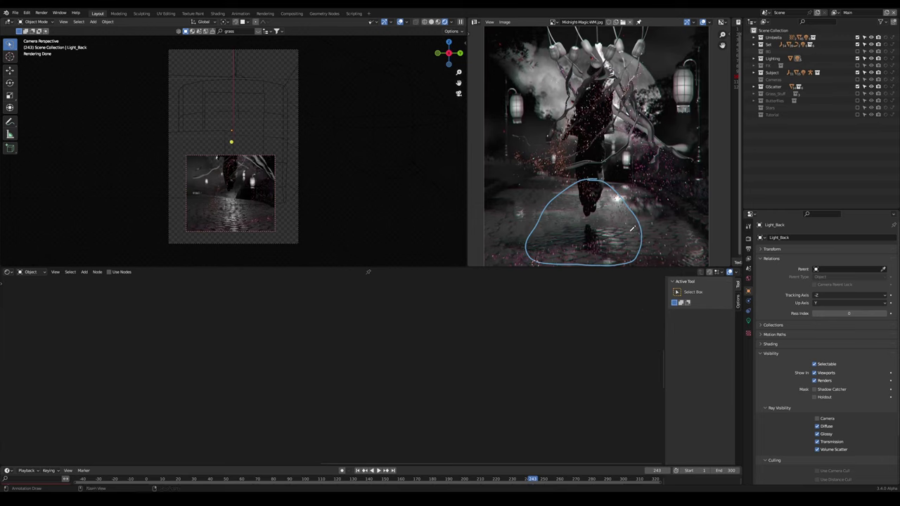
{"action": "middle_click_drag", "start_coordinate": [632, 228], "coordinate": [629, 300]}
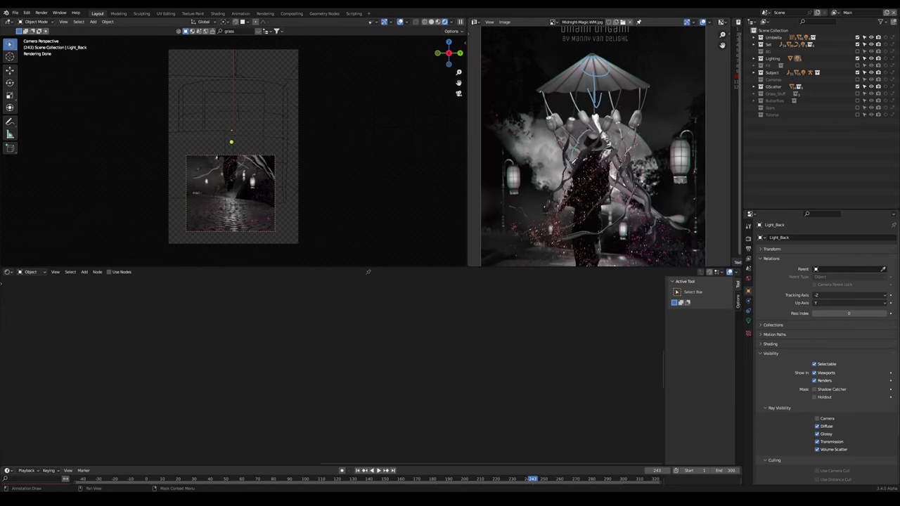
{"action": "key", "text": "ctrl+z"}
{"action": "key", "text": "ctrl+z"}
{"action": "key", "text": "ctrl+z"}
{"action": "key", "text": "ctrl+z"}
{"action": "key", "text": "ctrl+z"}
{"action": "key", "text": "ctrl+z"}
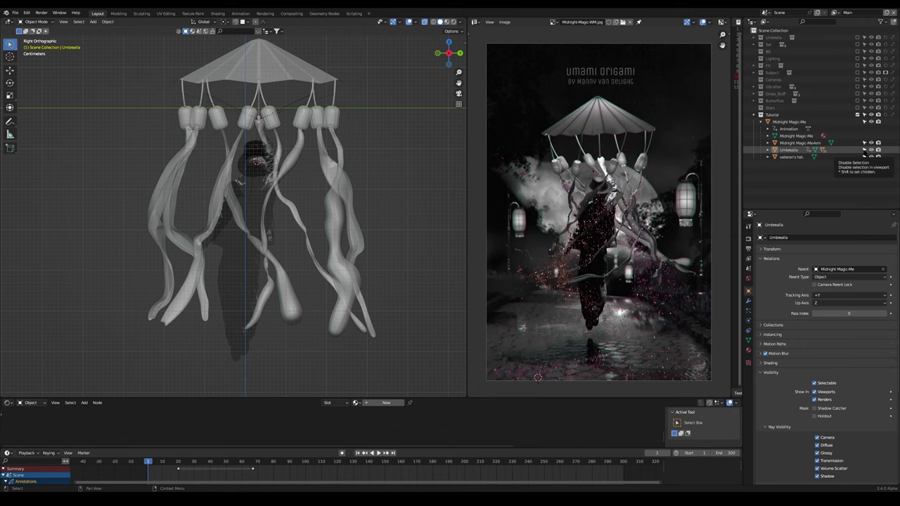
- Hide the umbrella and the figure's hat in the viewport
{"action": "right_click", "coordinate": [784, 150]}
{"action": "left_click", "coordinate": [760, 151]}
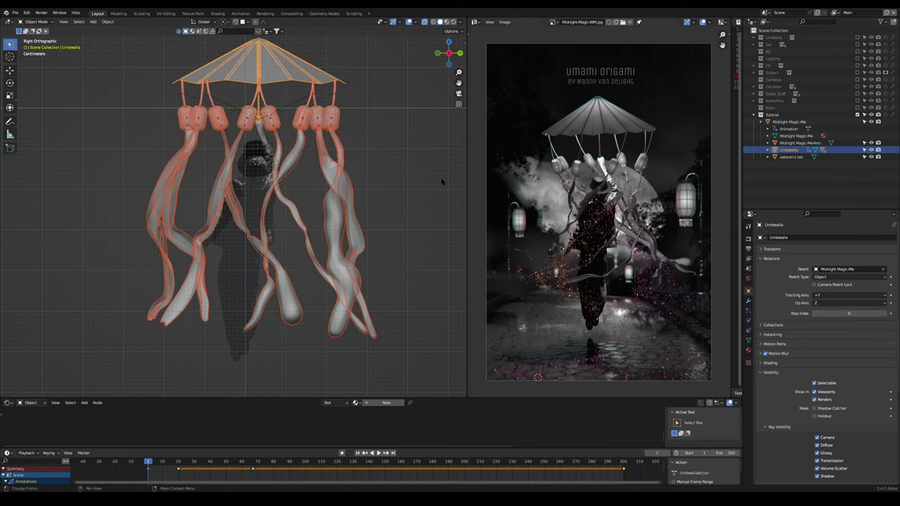
{"action": "key", "text": "h"}
{"action": "left_click", "coordinate": [257, 159]}
{"action": "key", "text": "h"}
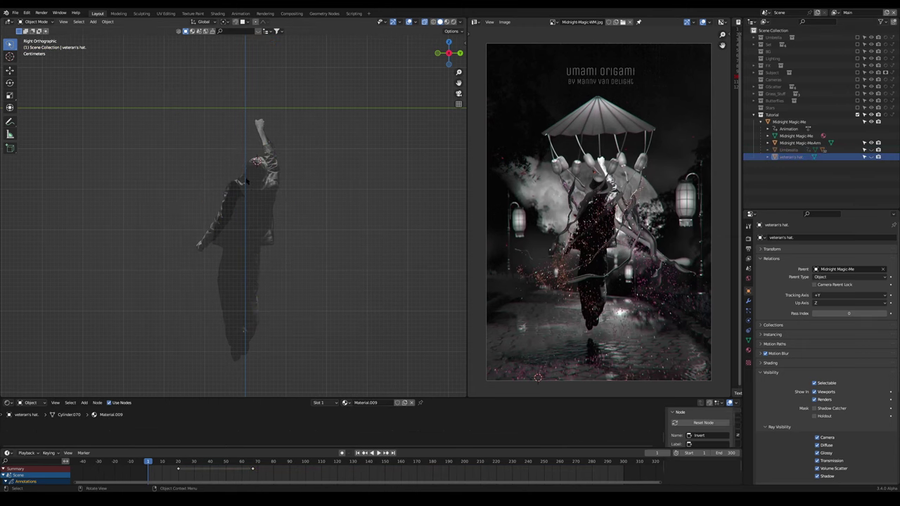
- Add a single-bone armature at the figure's hips in the right orthographic view
{"action": "scroll", "coordinate": [285, 204], "scroll_direction": "up", "scroll_amount": 2}
{"action": "middle_click_drag", "start_coordinate": [278, 245], "coordinate": [276, 195], "text": "shift"}
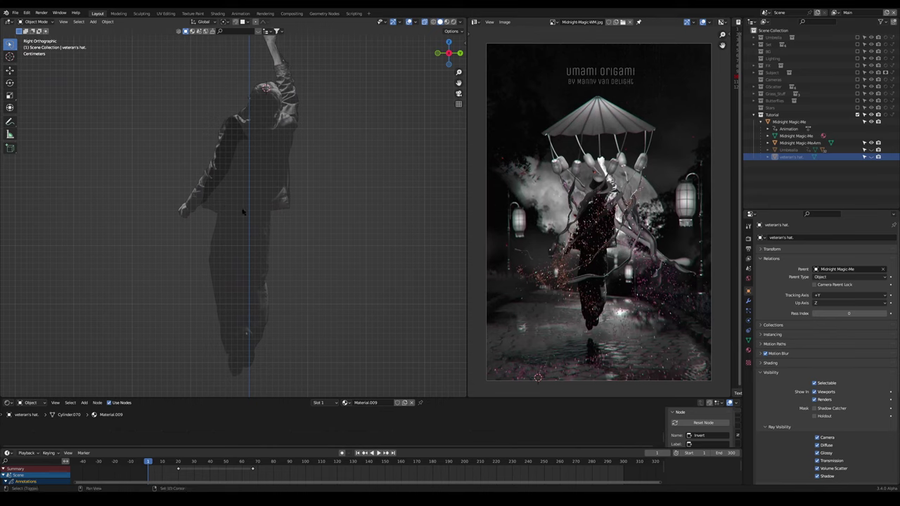
{"action": "key", "text": "shift+a"}
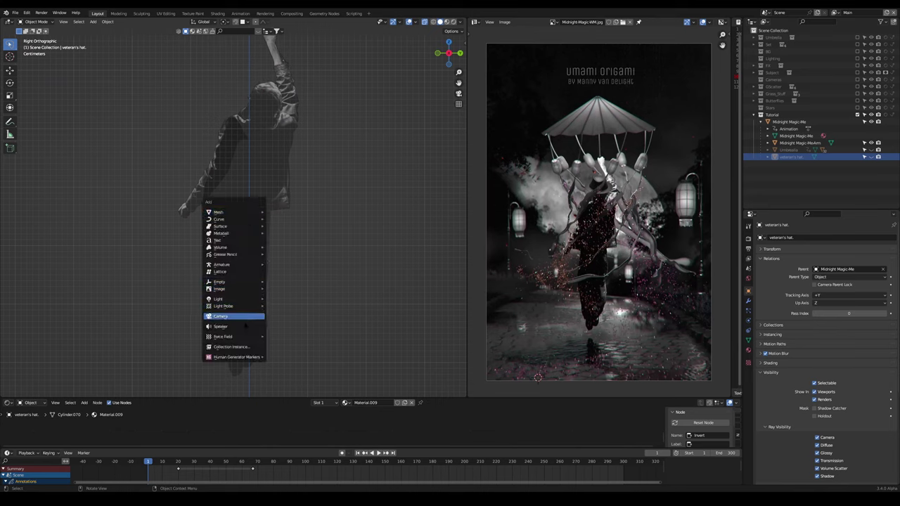
{"action": "mouse_move", "coordinate": [241, 265]}
{"action": "left_click", "coordinate": [291, 264]}
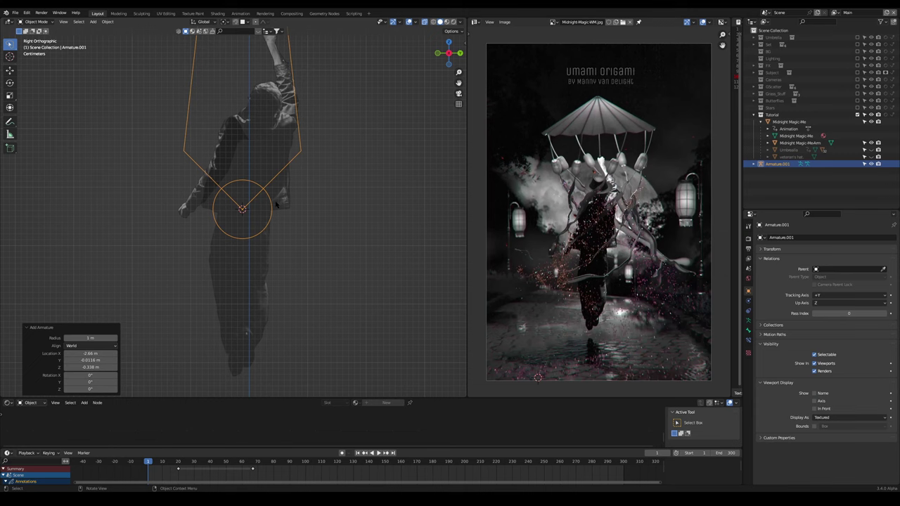
- In Edit Mode, move the new bone's tip down along Z to just below the figure's hips
{"action": "key", "text": "Tab"}
{"action": "scroll", "coordinate": [284, 216], "scroll_direction": "down", "scroll_amount": 6}
{"action": "left_click", "coordinate": [236, 48]}
{"action": "key", "text": "g"}
{"action": "key", "text": "z"}
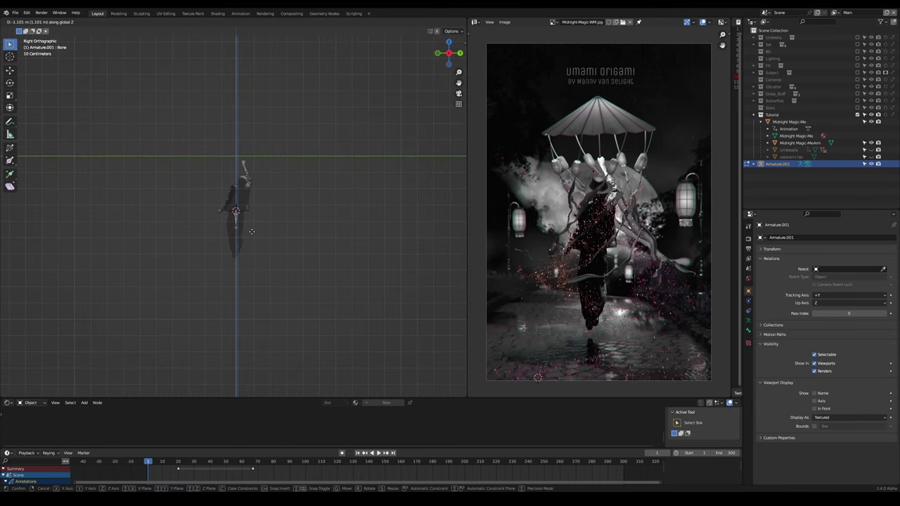
{"action": "left_click", "coordinate": [253, 235]}
- Fine-tune the bone tip's position so the bone runs from the hips down the figure's upper leg
{"action": "scroll", "coordinate": [267, 263], "scroll_direction": "up", "scroll_amount": 8}
{"action": "key", "text": "g"}
{"action": "left_click", "coordinate": [265, 251]}
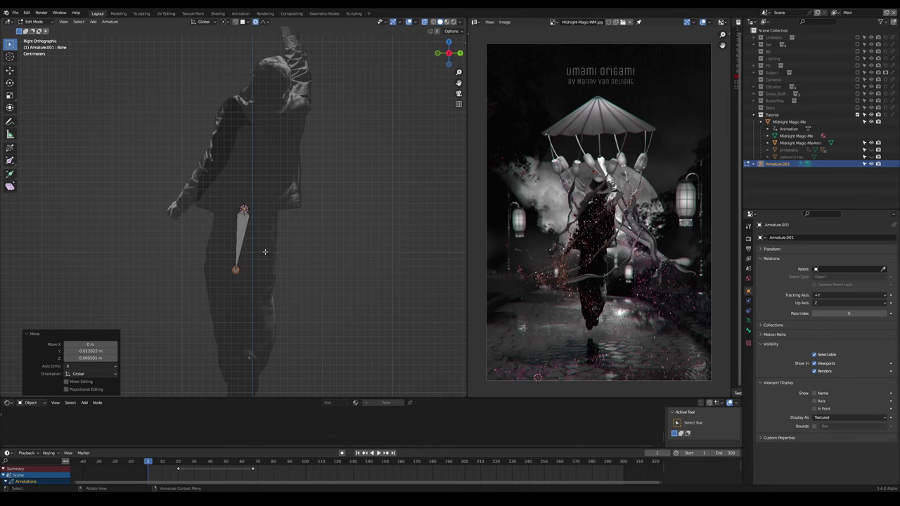
{"action": "mouse_move", "coordinate": [305, 251]}
{"action": "middle_mouse_down"}
{"action": "mouse_move", "coordinate": [255, 251]}
{"action": "mouse_move", "coordinate": [305, 250]}
{"action": "middle_mouse_up"}
{"action": "key", "text": "KP_3"}
{"action": "scroll", "coordinate": [305, 249], "scroll_direction": "down", "scroll_amount": 2}
{"action": "key", "text": "g"}
{"action": "left_click", "coordinate": [239, 262]}
- Extrude two more bones down the figure's legs to the feet
{"action": "key", "text": "e"}
{"action": "left_click", "coordinate": [243, 320]}
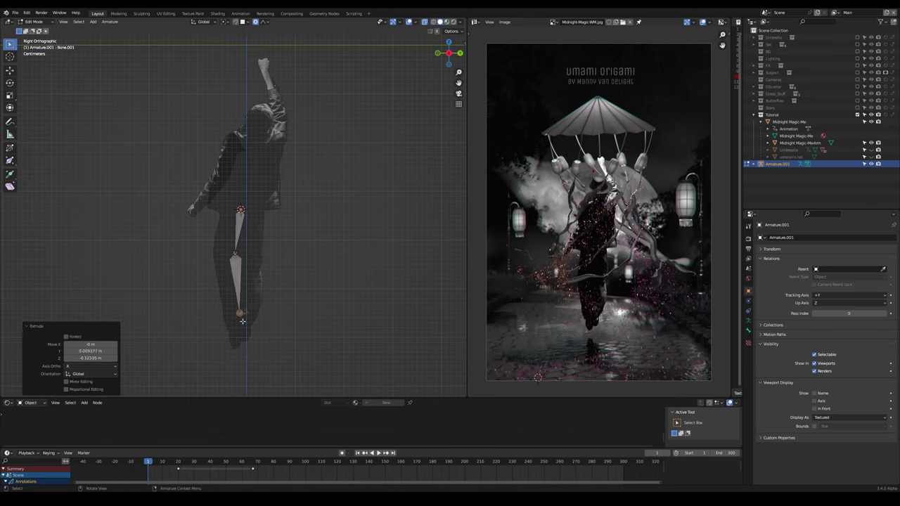
{"action": "key", "text": "e"}
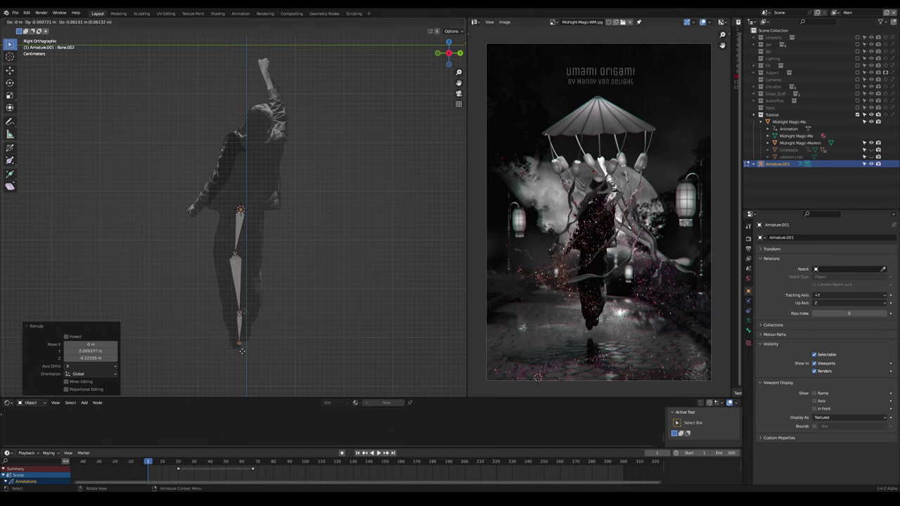
{"action": "left_click", "coordinate": [242, 351]}
- Extrude a spine bone from the hip joint up to the upper chest, and shoulder bones out to both sides
{"action": "left_click", "coordinate": [240, 209]}
{"action": "scroll", "coordinate": [246, 208], "scroll_direction": "up", "scroll_amount": 2}
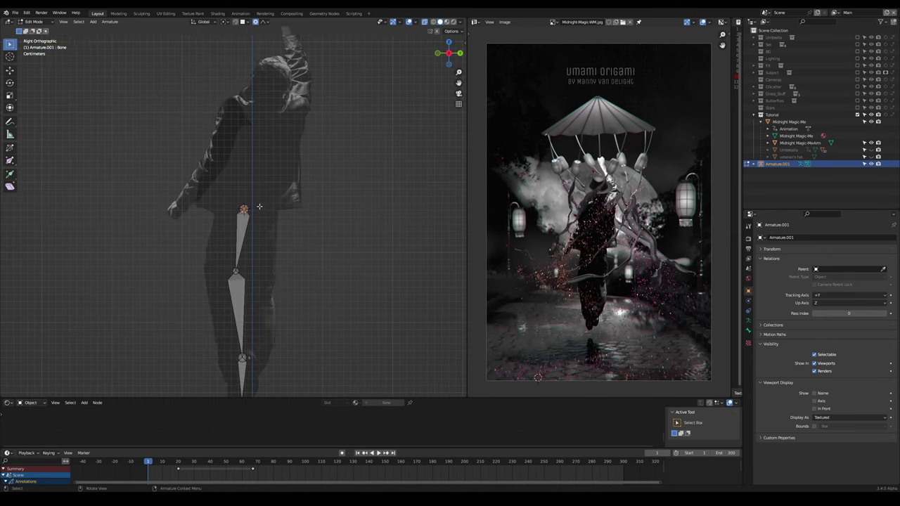
{"action": "key", "text": "e"}
{"action": "left_click", "coordinate": [310, 109]}
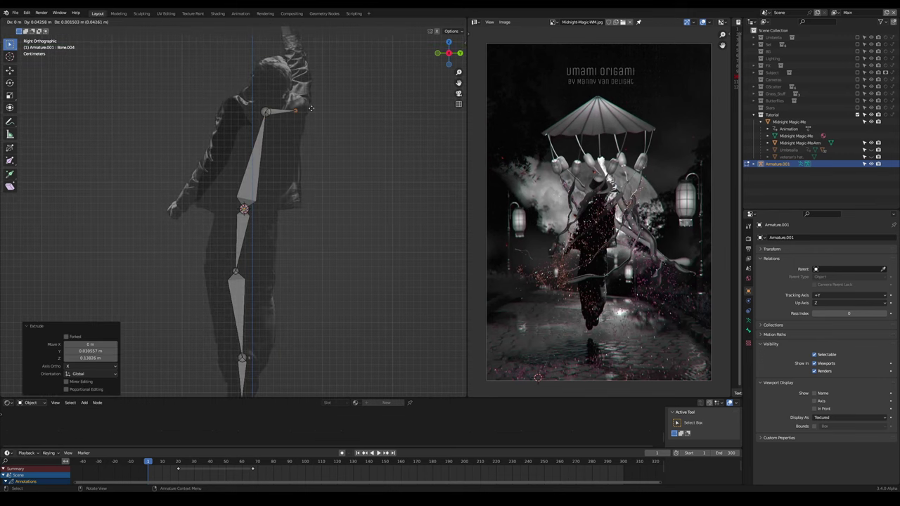
{"action": "left_click", "coordinate": [266, 111]}
{"action": "key", "text": "e"}
{"action": "left_click", "coordinate": [235, 106]}
- Extrude an upper-arm bone and a forearm bone down the figure's lowered arm
{"action": "key", "text": "e"}
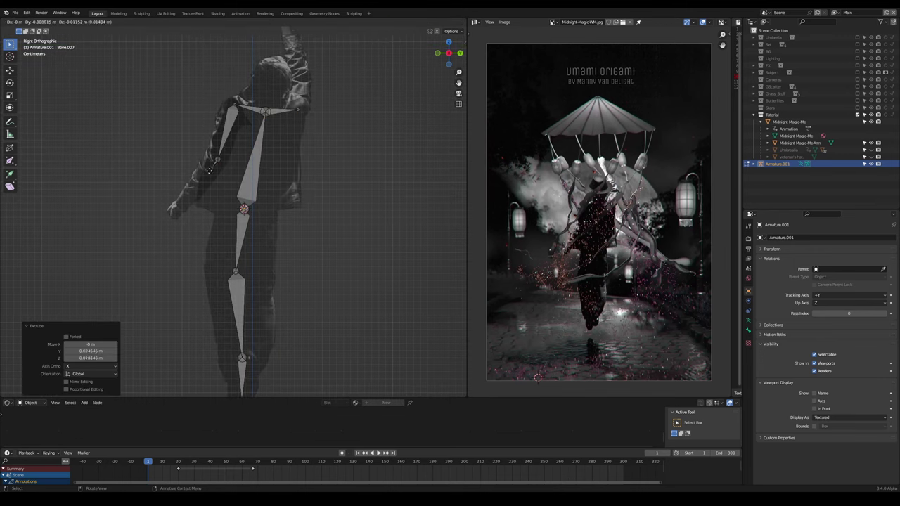
{"action": "left_click", "coordinate": [217, 161]}
{"action": "key", "text": "e"}
{"action": "left_click", "coordinate": [182, 203]}
- Extrude two bones up the figure's raised arm and return the armature to Object Mode
{"action": "key", "text": "e"}
{"action": "left_click", "coordinate": [288, 163]}
{"action": "key", "text": "e"}
{"action": "left_click", "coordinate": [269, 111]}
{"action": "middle_click_drag", "start_coordinate": [227, 294], "coordinate": [265, 198], "text": "shift"}
{"action": "scroll", "coordinate": [248, 168], "scroll_direction": "down", "scroll_amount": 1}
{"action": "scroll", "coordinate": [267, 180], "scroll_direction": "down", "scroll_amount": 2}
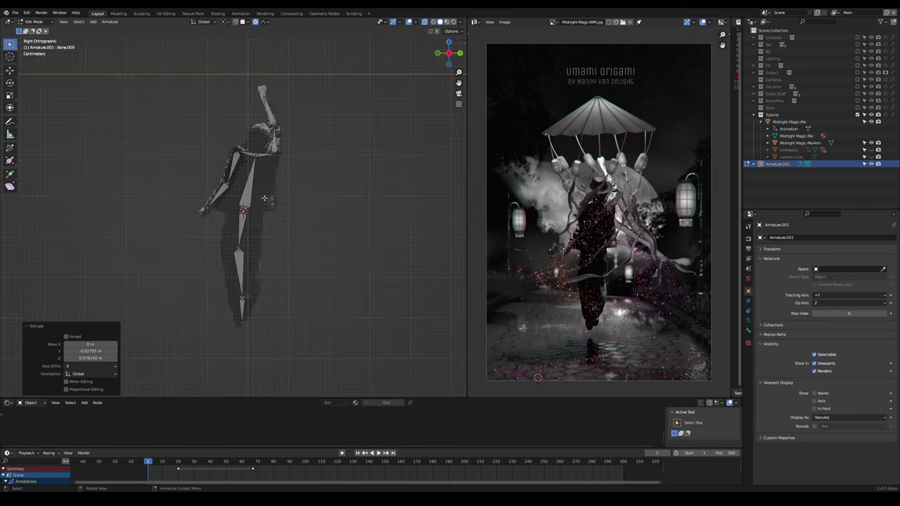
{"action": "left_click", "coordinate": [199, 202]}
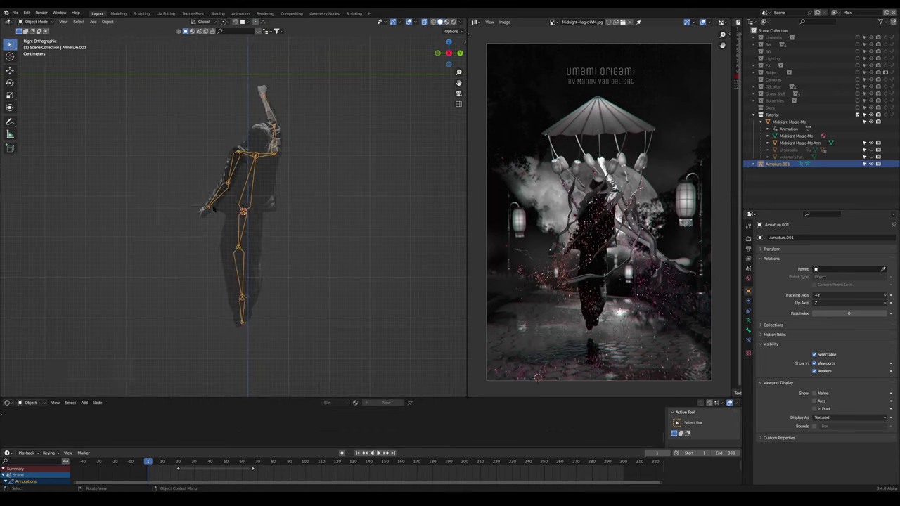
- Select the figure mesh together with the armature and parent it to the armature with Automatic Weights
{"action": "scroll", "coordinate": [211, 218], "scroll_direction": "up", "scroll_amount": 2}
{"action": "left_click_drag", "start_coordinate": [212, 235], "coordinate": [391, 300]}
{"action": "key", "text": "ctrl+p"}
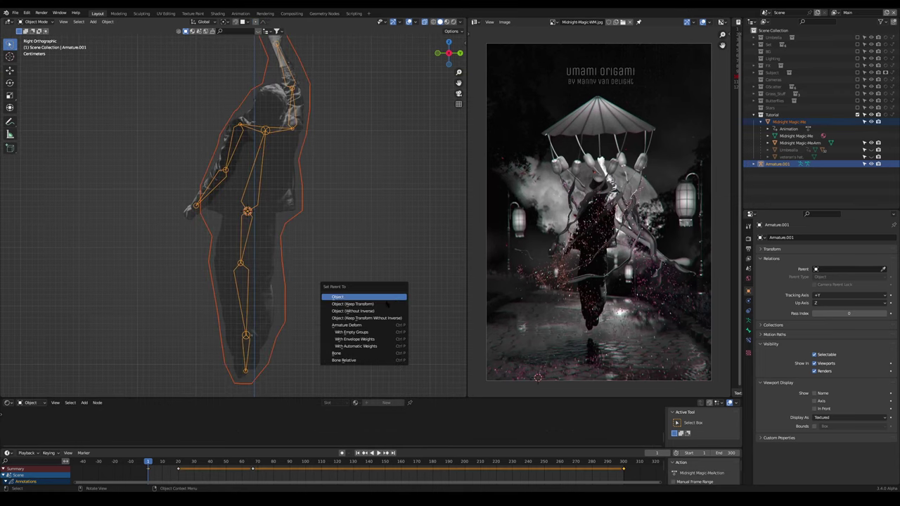
{"action": "left_click", "coordinate": [364, 347]}
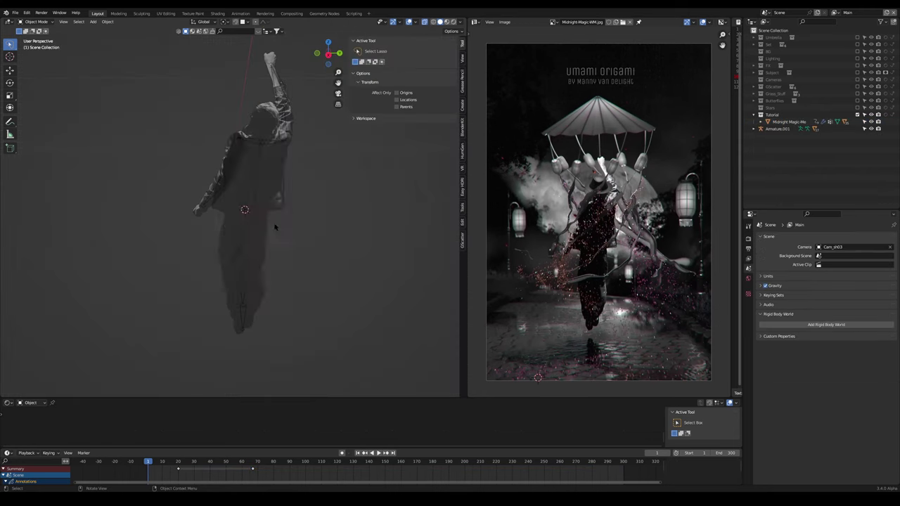
- Add a Bezier circle at the figure's hips and scale it to about 0.164 so it surrounds the body
{"action": "key", "text": "shift+a"}
{"action": "mouse_move", "coordinate": [257, 162]}
{"action": "left_click", "coordinate": [310, 169]}
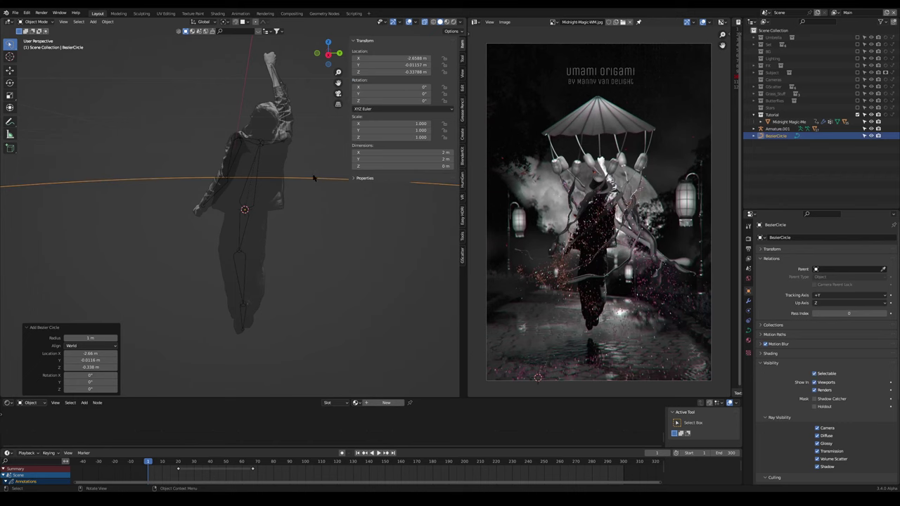
{"action": "key", "text": "s"}
{"action": "left_click", "coordinate": [304, 239]}
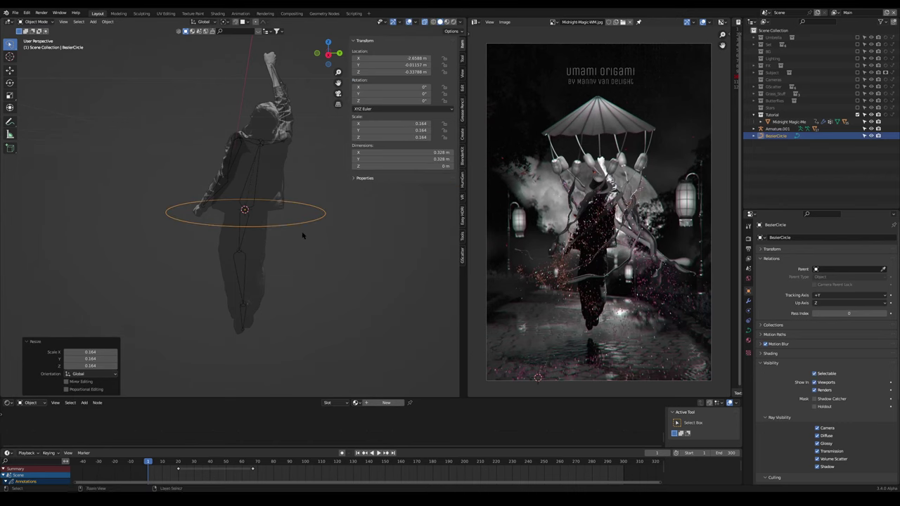
- Apply the rotation and scale of the Bezier circle around the figure's hips
{"action": "key", "text": "ctrl+a"}
{"action": "left_click", "coordinate": [273, 247]}
{"action": "middle_click_drag", "start_coordinate": [274, 246], "coordinate": [260, 219]}
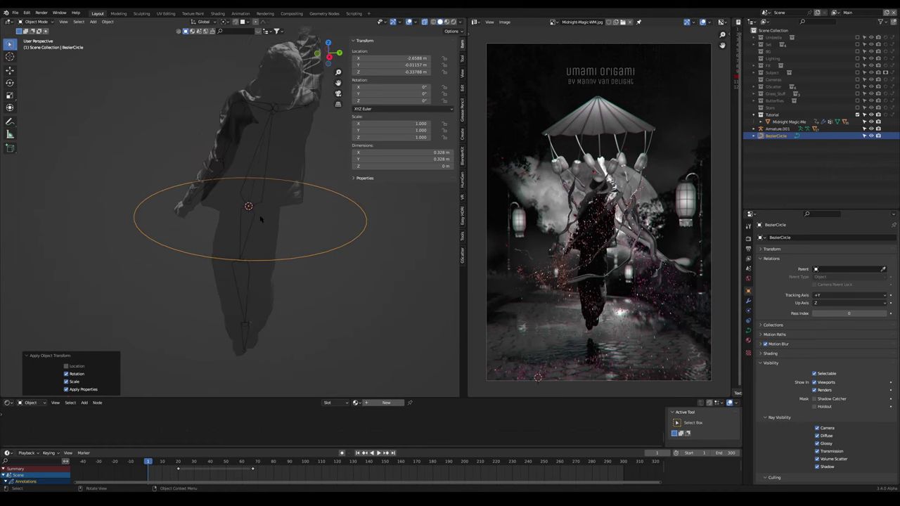
- In Pose Mode, give the thigh bone below the hips a Child Of constraint that targets the hip circle
{"action": "left_click", "coordinate": [255, 215]}
{"action": "key", "text": "ctrl+Tab"}
{"action": "left_click", "coordinate": [259, 258]}
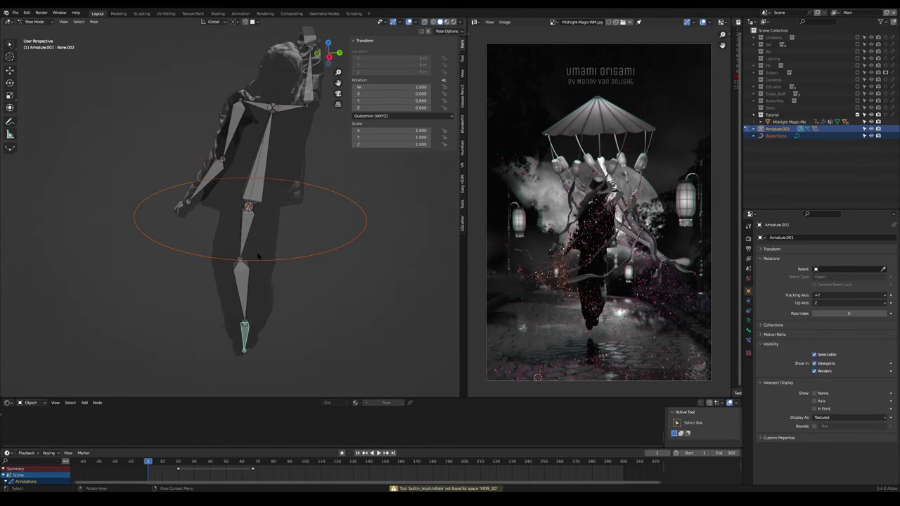
{"action": "left_click", "coordinate": [248, 207]}
{"action": "left_click", "coordinate": [247, 209]}
{"action": "left_click", "coordinate": [753, 128]}
{"action": "left_click", "coordinate": [760, 136]}
{"action": "left_click", "coordinate": [767, 142]}
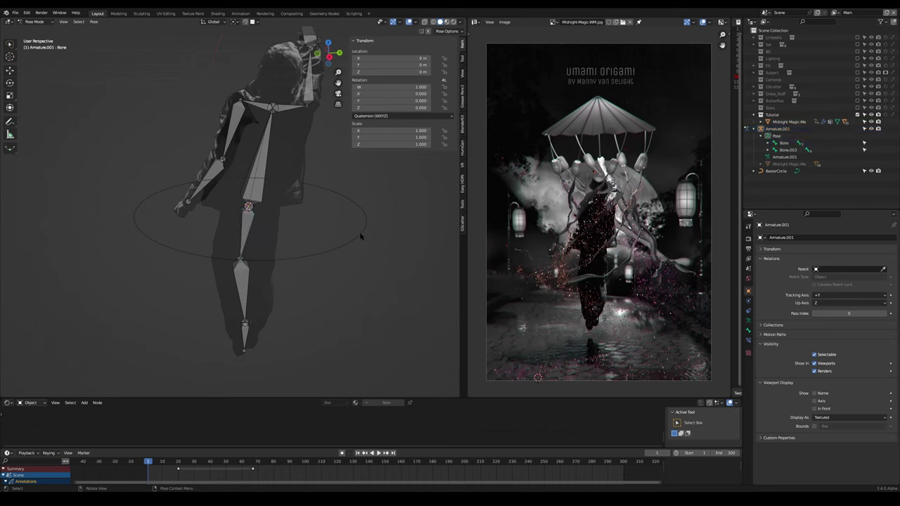
{"action": "left_click", "coordinate": [748, 340]}
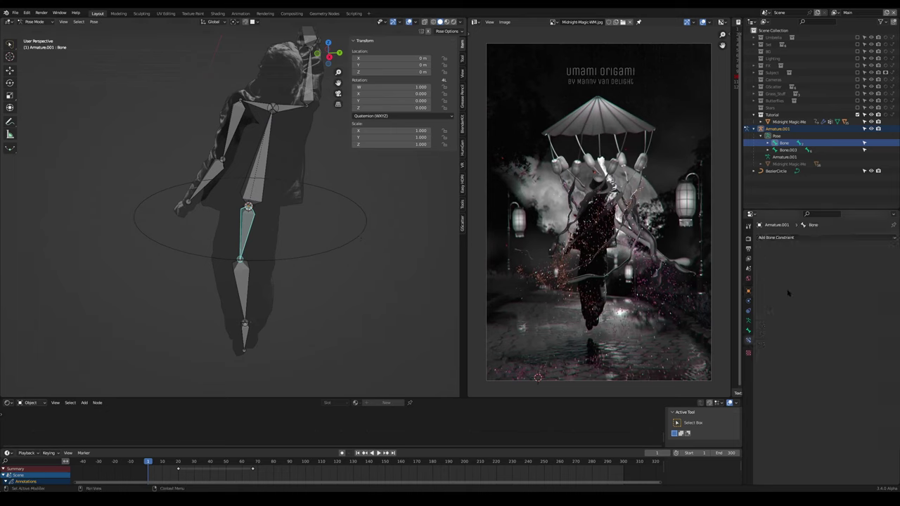
{"action": "left_click", "coordinate": [813, 237]}
{"action": "left_click", "coordinate": [873, 272]}
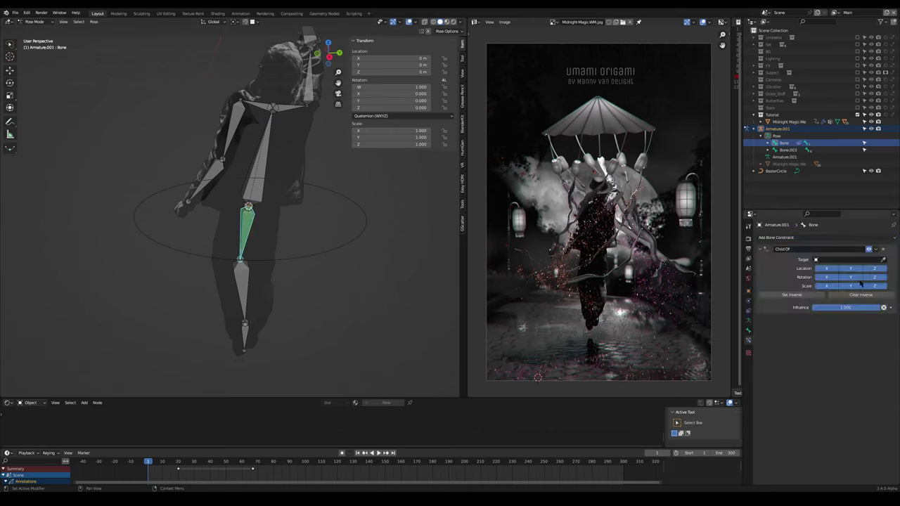
{"action": "left_click", "coordinate": [355, 205]}
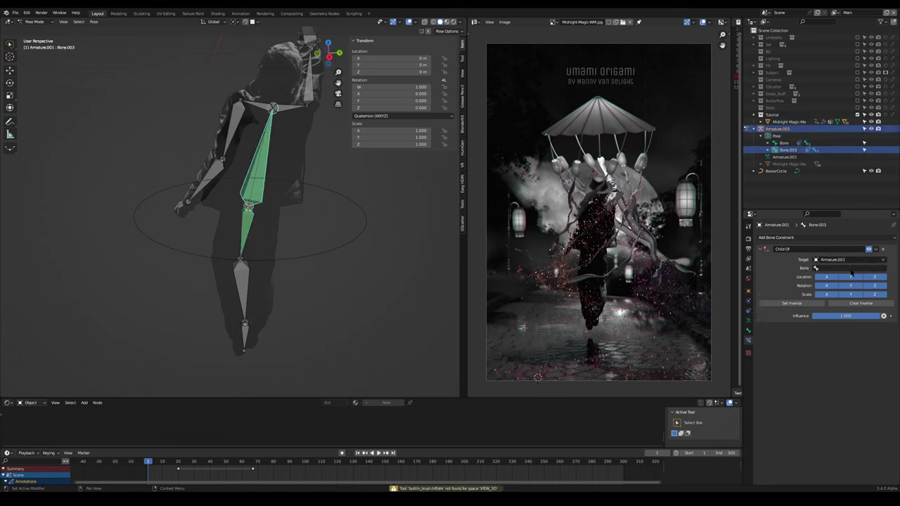
- Point the spine bone's Child Of constraint at the armature's bone named Bone, and return to Object Mode
{"action": "left_click", "coordinate": [851, 270]}
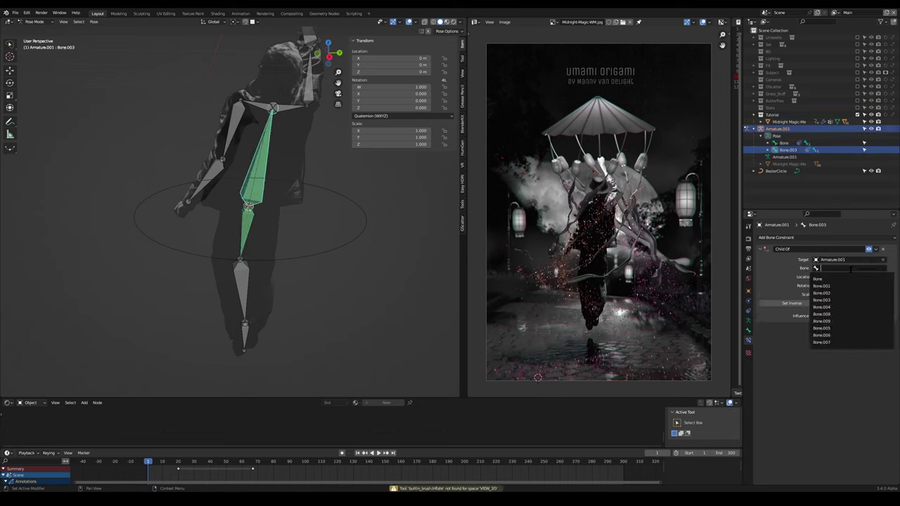
{"action": "key", "text": "Return"}
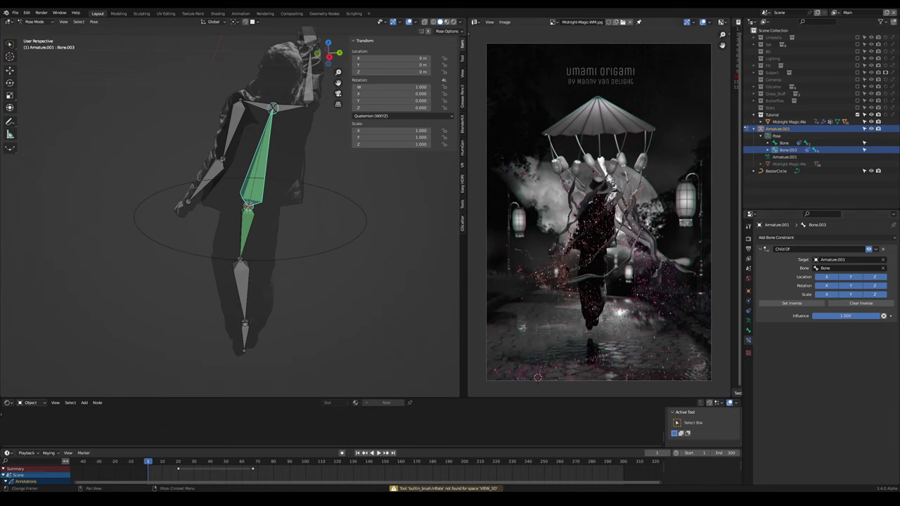
{"action": "key", "text": "ctrl+Tab"}
{"action": "left_click", "coordinate": [179, 228]}
{"action": "left_click", "coordinate": [324, 269]}
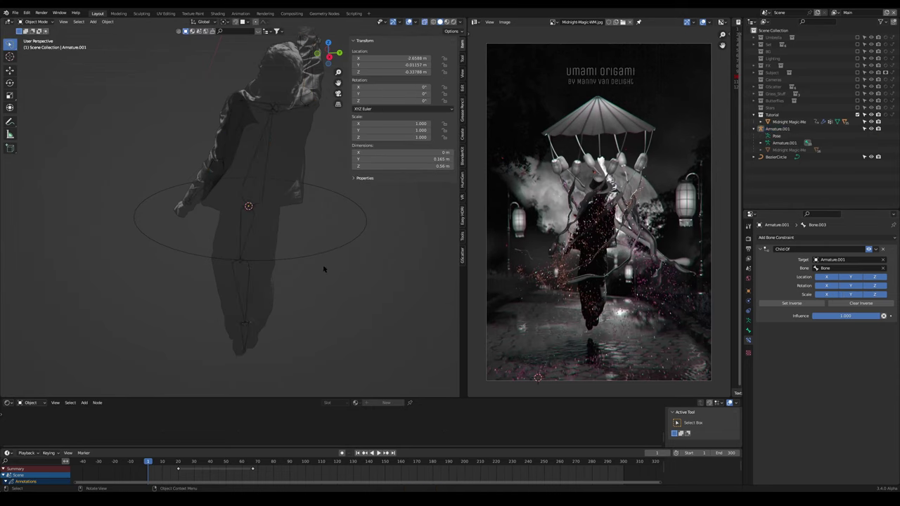
- Test the hip control by moving the hip circle, and cancel the move
{"action": "left_click", "coordinate": [317, 258]}
{"action": "key", "text": "g"}
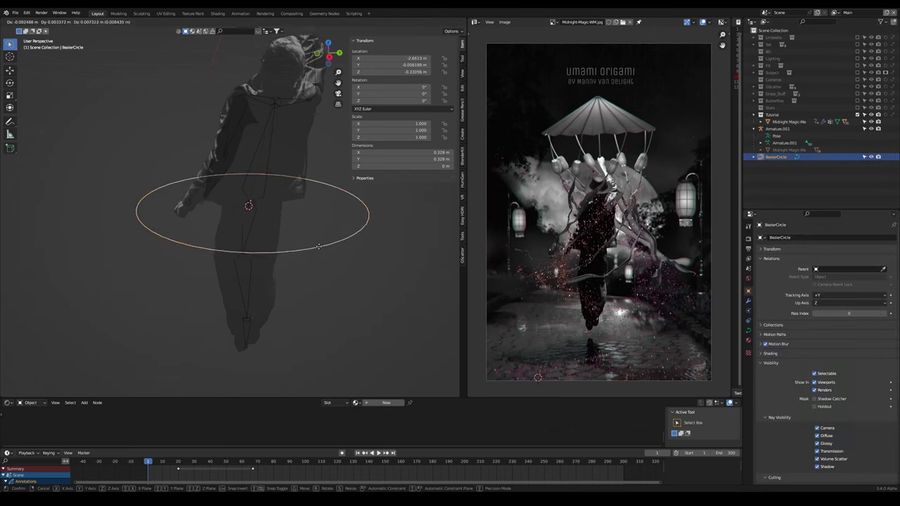
{"action": "left_click", "coordinate": [308, 247]}
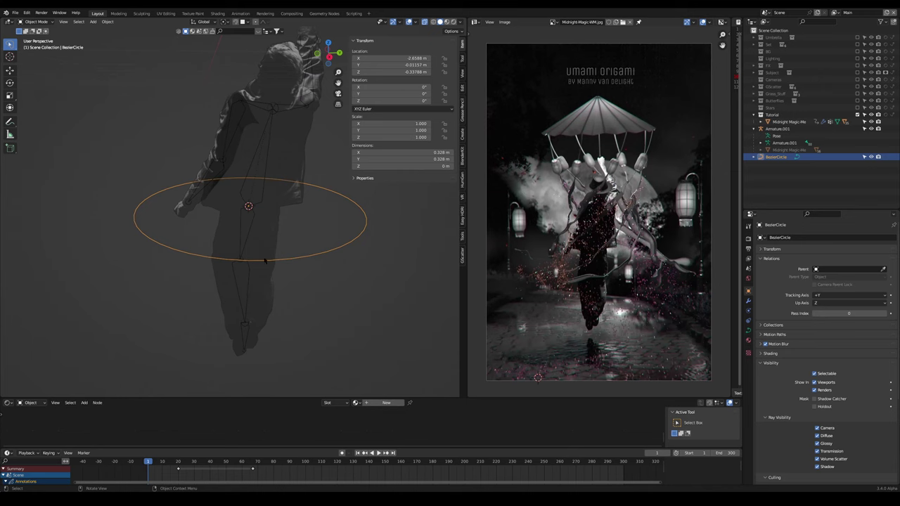
- Select the foot bone in Pose Mode and snap the 3D cursor to it
{"action": "left_click", "coordinate": [246, 325]}
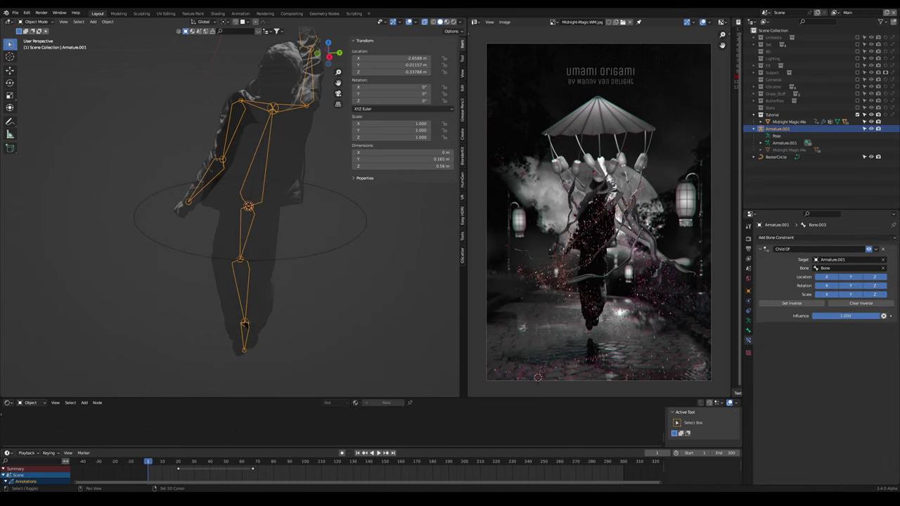
{"action": "middle_click_drag", "start_coordinate": [254, 323], "coordinate": [278, 281]}
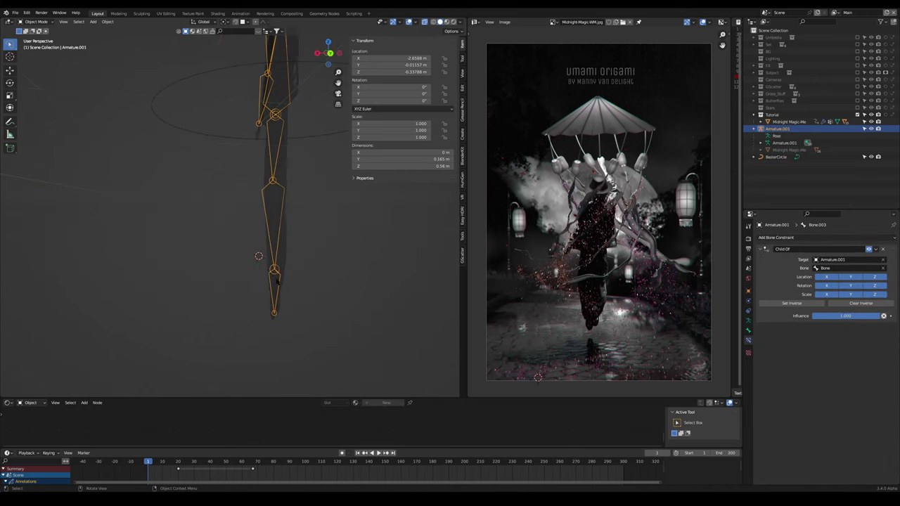
{"action": "key", "text": "ctrl+Tab"}
{"action": "left_click", "coordinate": [274, 273]}
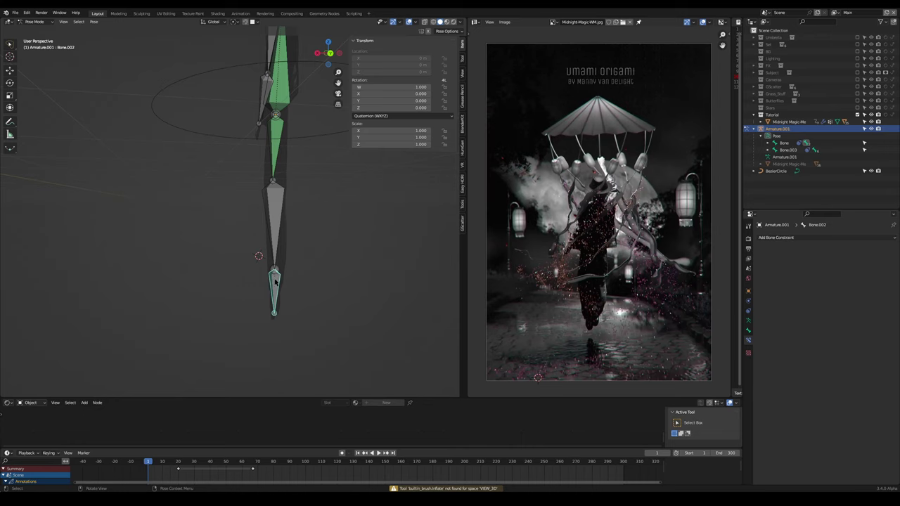
{"action": "key", "text": "shift+s"}
{"action": "left_click", "coordinate": [274, 313]}
{"action": "middle_click_drag", "start_coordinate": [266, 296], "coordinate": [293, 261]}
- Add a Bezier circle at the ankle, scale it to about 0.063 and apply its rotation and scale
{"action": "key", "text": "ctrl+Tab"}
{"action": "key", "text": "shift+a"}
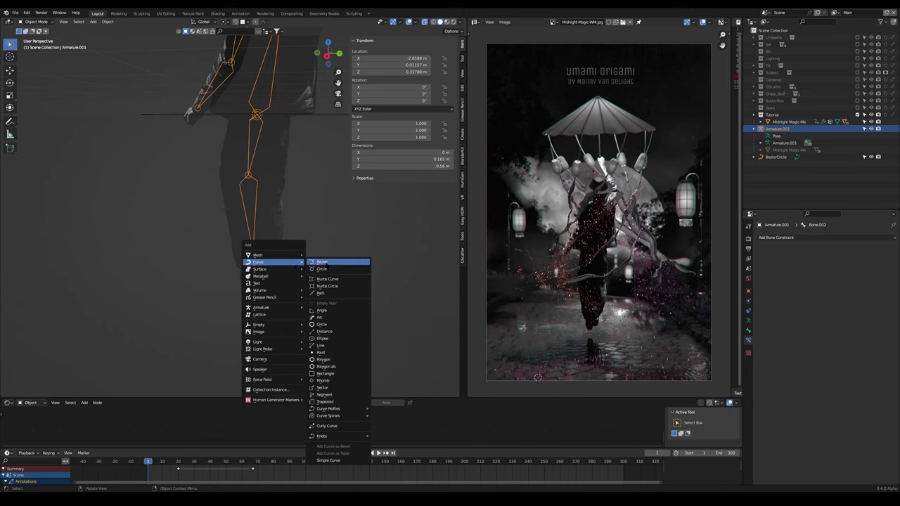
{"action": "left_click", "coordinate": [328, 273]}
{"action": "key", "text": "s"}
{"action": "left_click", "coordinate": [285, 275]}
{"action": "key", "text": "ctrl+a"}
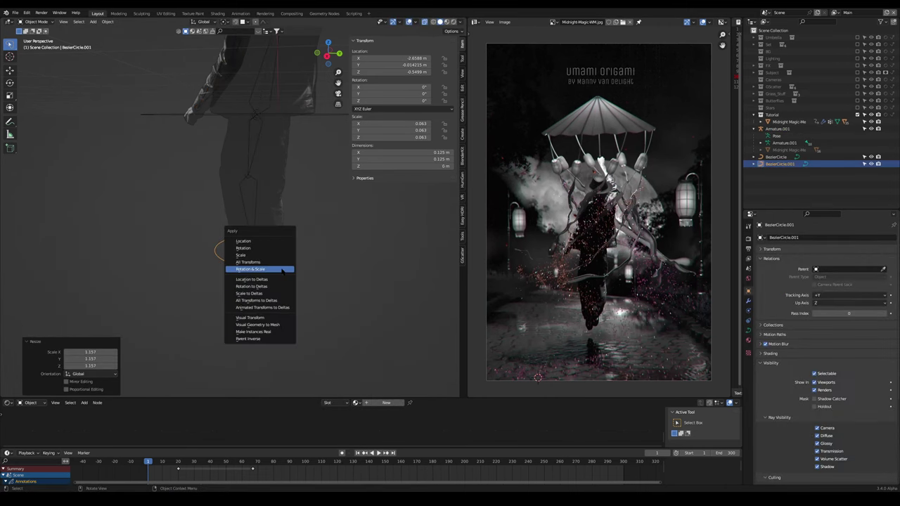
{"action": "left_click", "coordinate": [282, 270]}
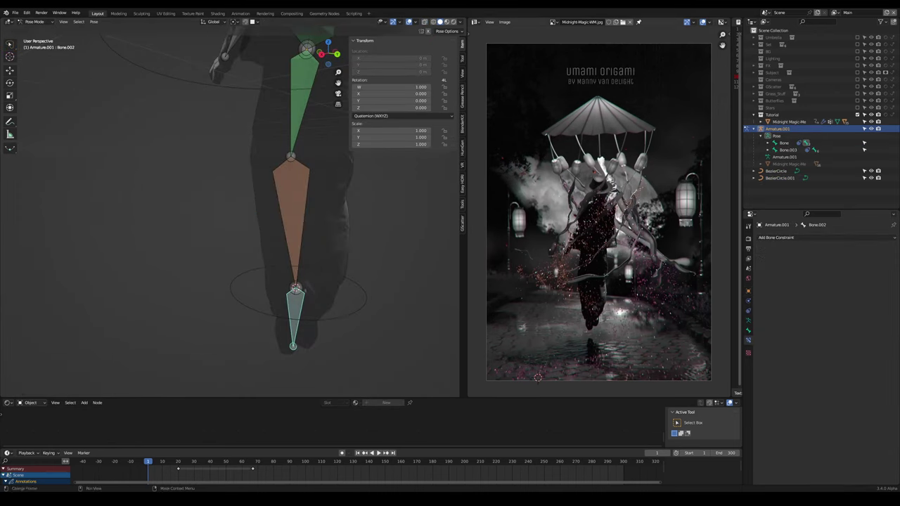
- Add a Child Of constraint to the foot bone with the ankle circle as target, and return to Object Mode
{"action": "left_click", "coordinate": [779, 238]}
{"action": "left_click", "coordinate": [874, 273]}
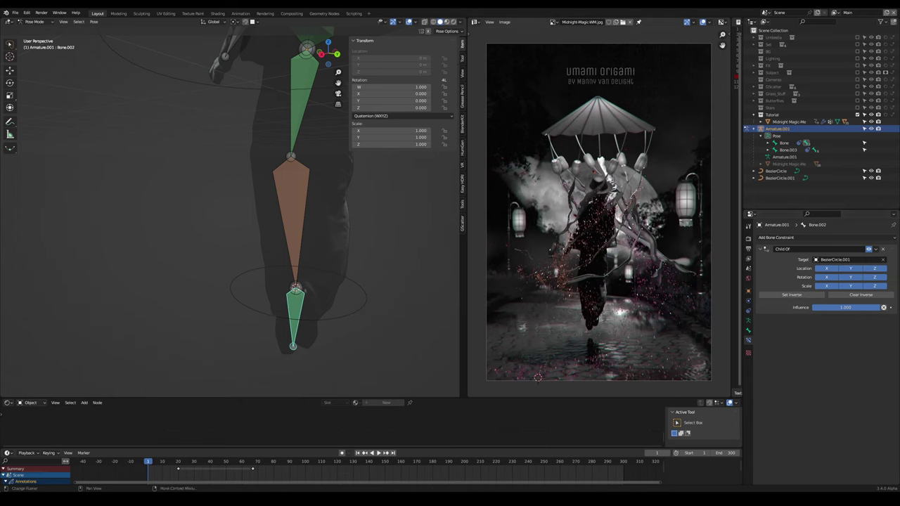
{"action": "key", "text": "Tab"}
{"action": "key", "text": "ctrl+Tab"}
{"action": "left_click", "coordinate": [275, 284]}
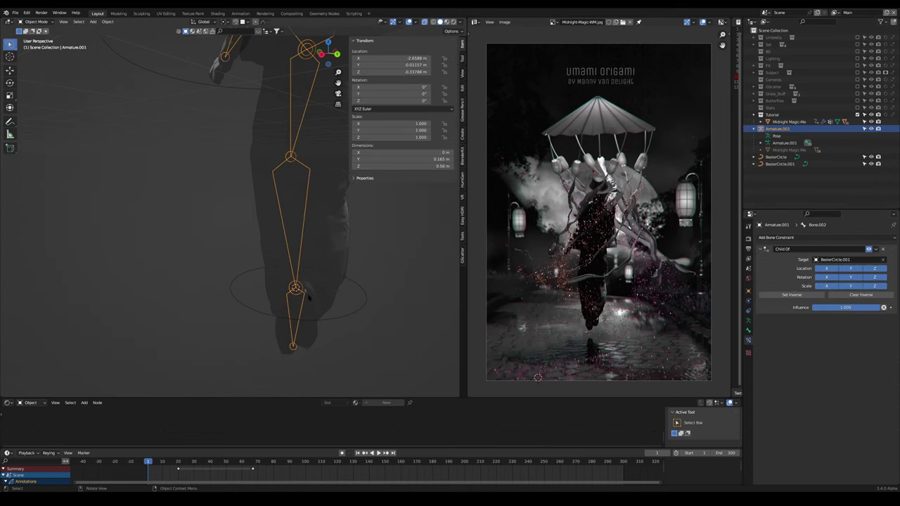
- Test the foot bone's constraint by moving the ankle circle, and cancel the move
{"action": "scroll", "coordinate": [296, 291], "scroll_direction": "up", "scroll_amount": 2}
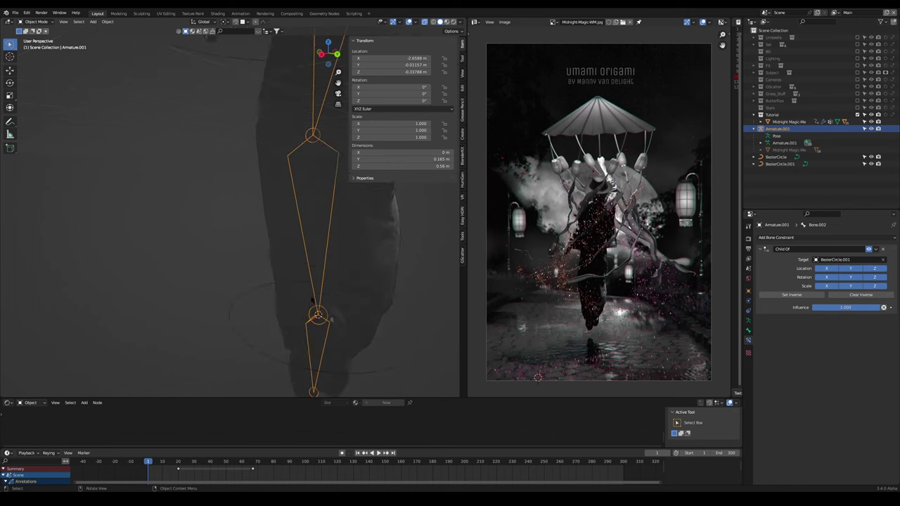
{"action": "left_click", "coordinate": [385, 371]}
{"action": "key", "text": "r"}
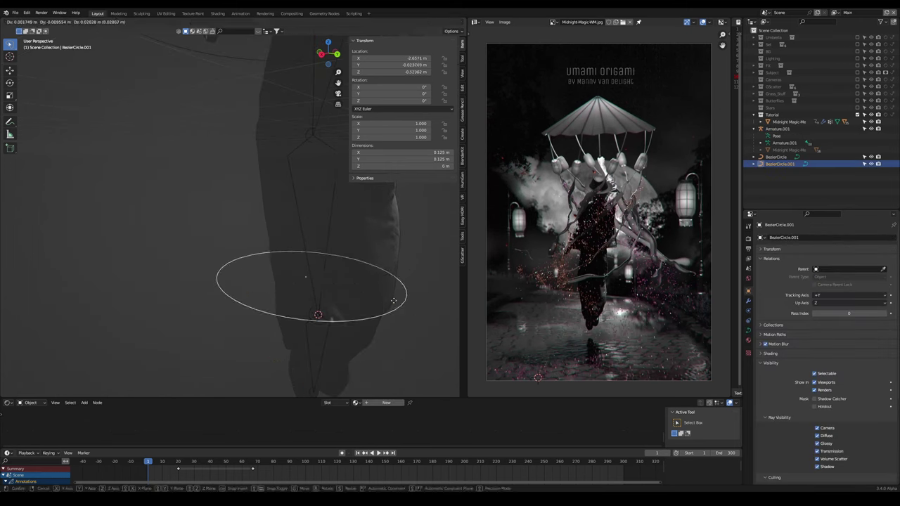
{"action": "right_click", "coordinate": [314, 298]}
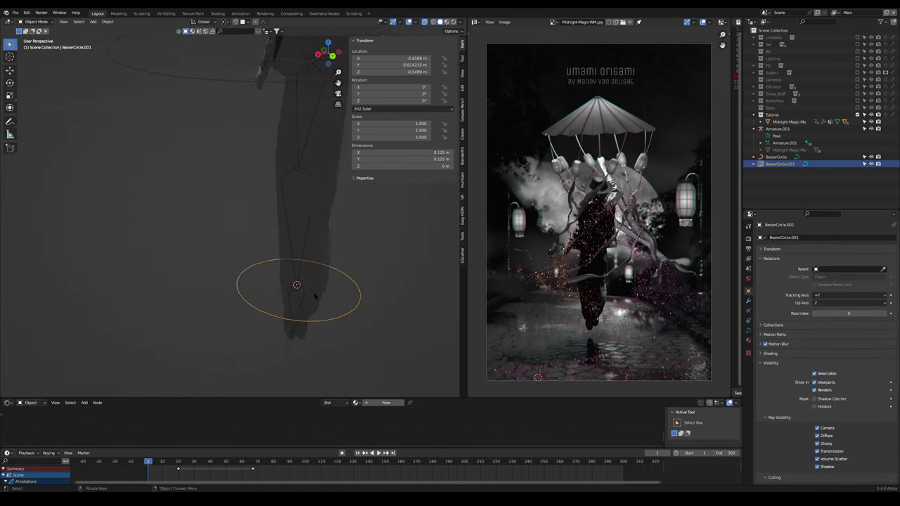
- Add an IK constraint to the lower-leg bone above the foot, with the ankle circle BezierCircle.001 as its target
{"action": "middle_click_drag", "start_coordinate": [315, 299], "coordinate": [315, 277]}
{"action": "scroll", "coordinate": [294, 277], "scroll_direction": "up", "scroll_amount": 2}
{"action": "left_click", "coordinate": [306, 269]}
{"action": "key", "text": "Tab"}
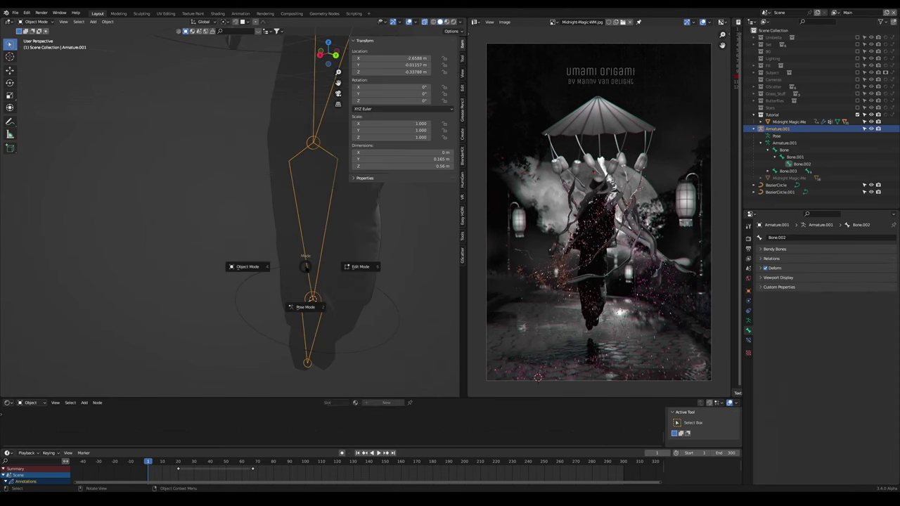
{"action": "left_click", "coordinate": [310, 307]}
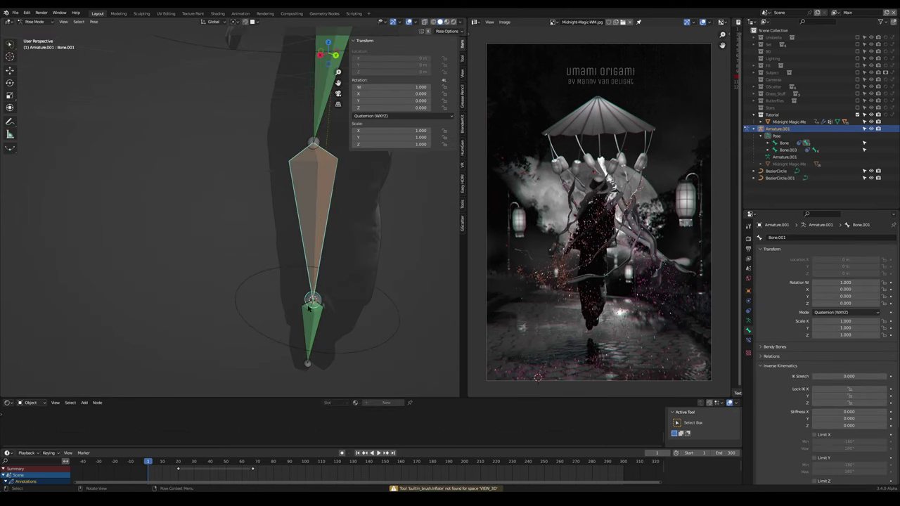
{"action": "left_click", "coordinate": [748, 340]}
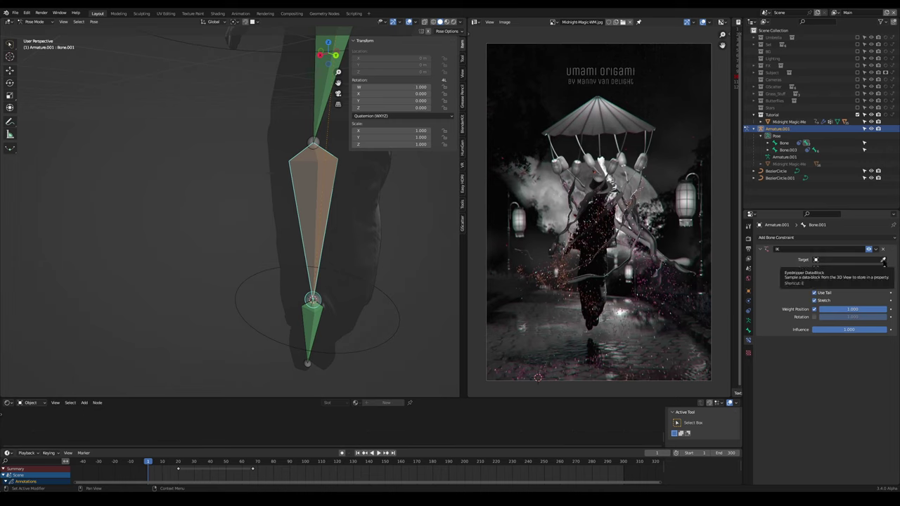
{"action": "left_click", "coordinate": [884, 260]}
{"action": "left_click", "coordinate": [397, 308]}
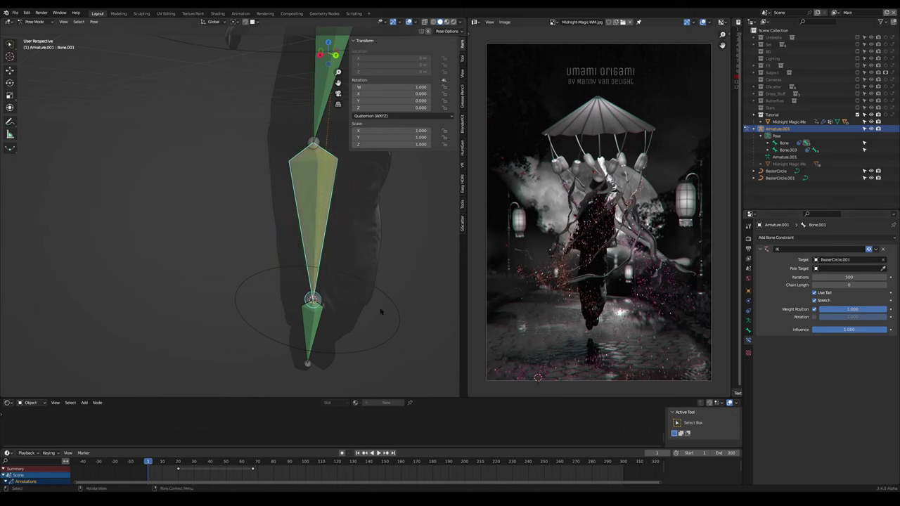
- Test the leg's IK in Object Mode by moving and rotating the ankle circle, cancelling both changes
{"action": "key", "text": "ctrl+Tab"}
{"action": "scroll", "coordinate": [391, 328], "scroll_direction": "down", "scroll_amount": 3}
{"action": "left_click", "coordinate": [314, 284]}
{"action": "key", "text": "g"}
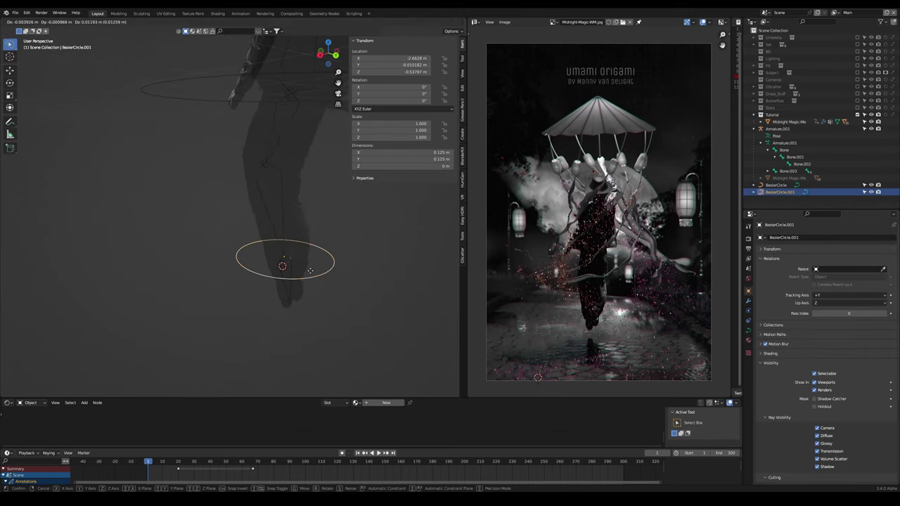
{"action": "left_click", "coordinate": [304, 265]}
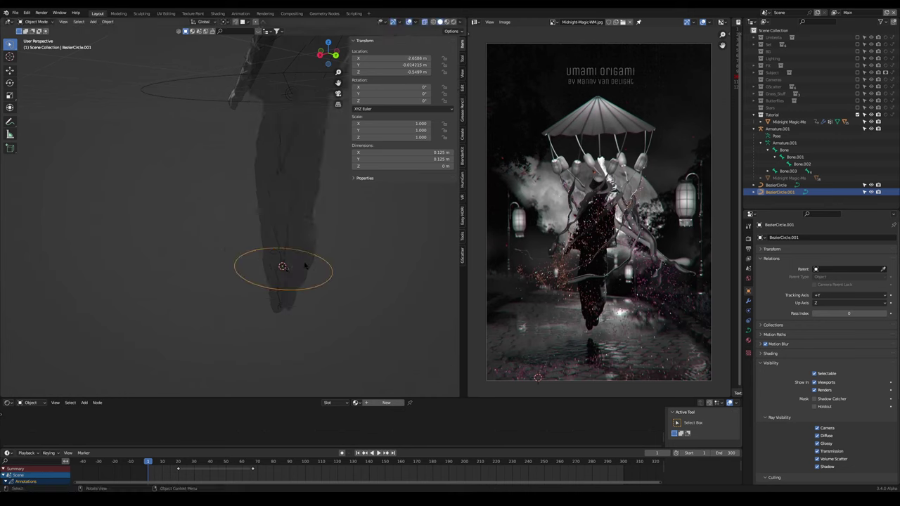
{"action": "key", "text": "r"}
{"action": "key", "text": "Escape"}
- Parent the ankle circle to the hip circle using Object (Keep Transform)
{"action": "middle_click_drag", "start_coordinate": [310, 258], "coordinate": [285, 263]}
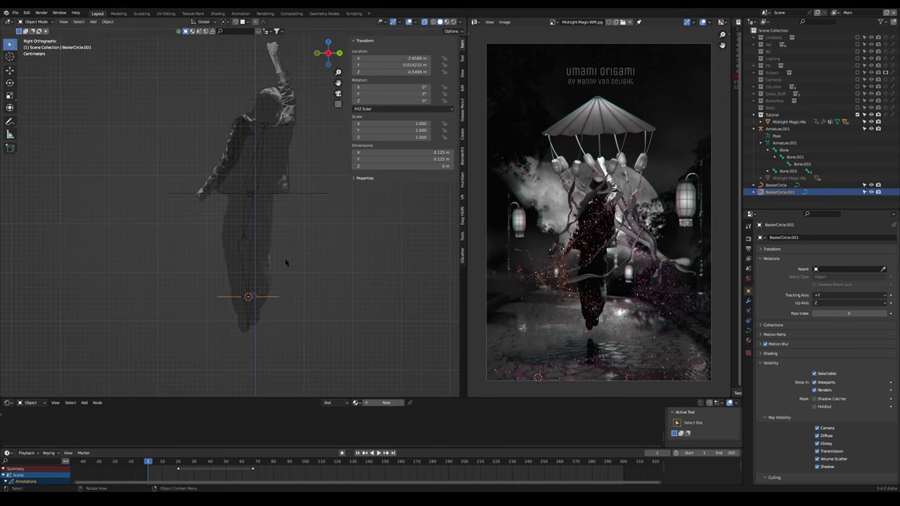
{"action": "left_click", "coordinate": [308, 198]}
{"action": "key", "text": "ctrl+p"}
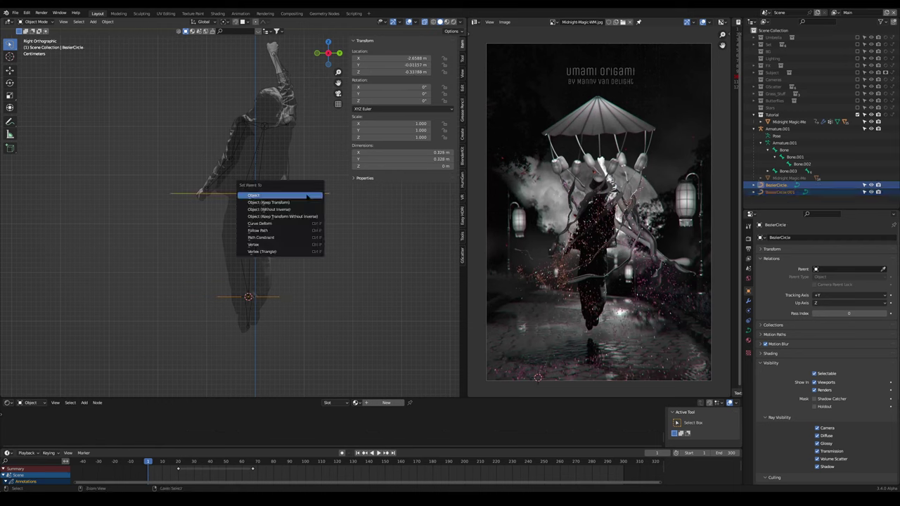
{"action": "left_click", "coordinate": [287, 202]}
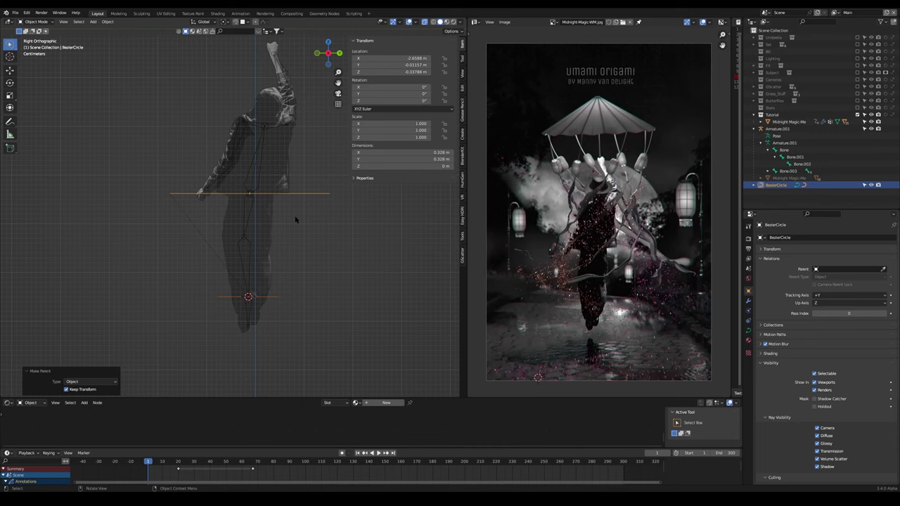
- Test the whole rig by moving and rotating the hip circle, cancelling the changes
{"action": "left_click", "coordinate": [302, 198]}
{"action": "key", "text": "space"}
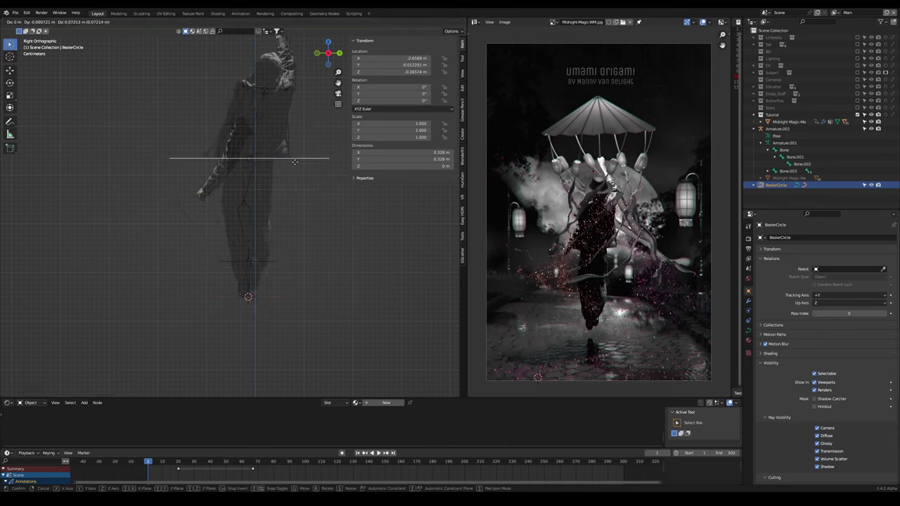
{"action": "key", "text": "Escape"}
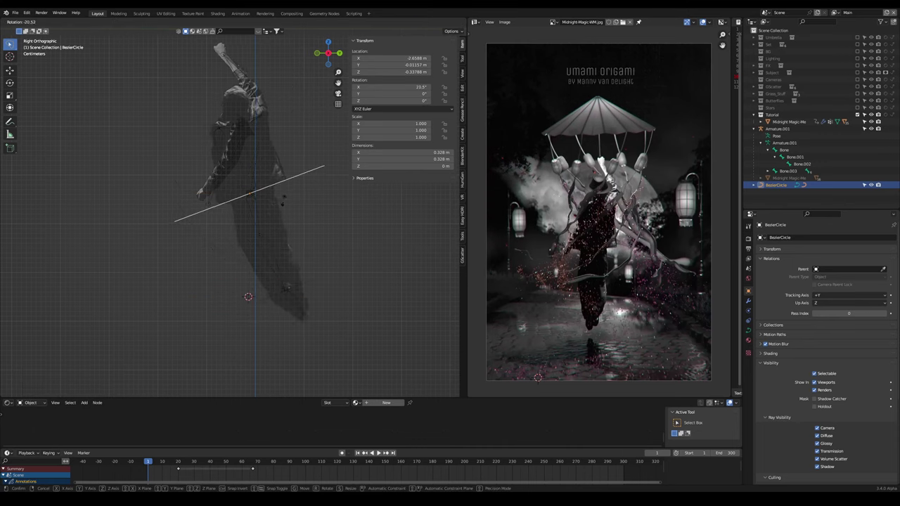
- Save the file in Pose Mode, and snap the 3D cursor to the upper end of the spine bone
{"action": "left_click", "coordinate": [265, 126]}
{"action": "key", "text": "Tab"}
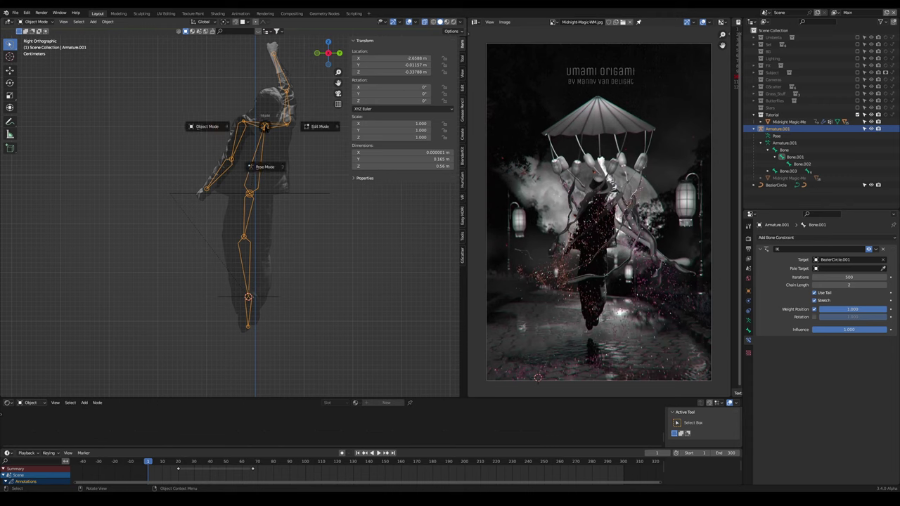
{"action": "left_click", "coordinate": [262, 164]}
{"action": "left_click", "coordinate": [268, 132]}
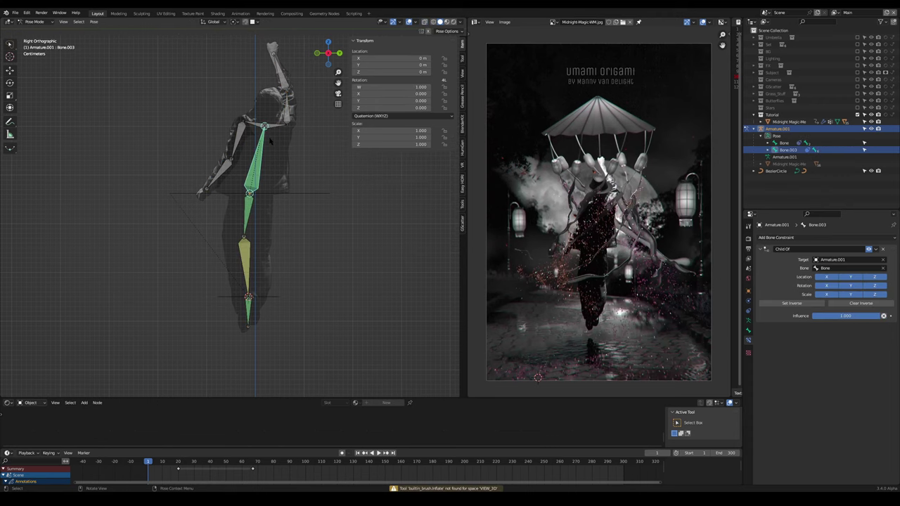
{"action": "key", "text": "ctrl+s"}
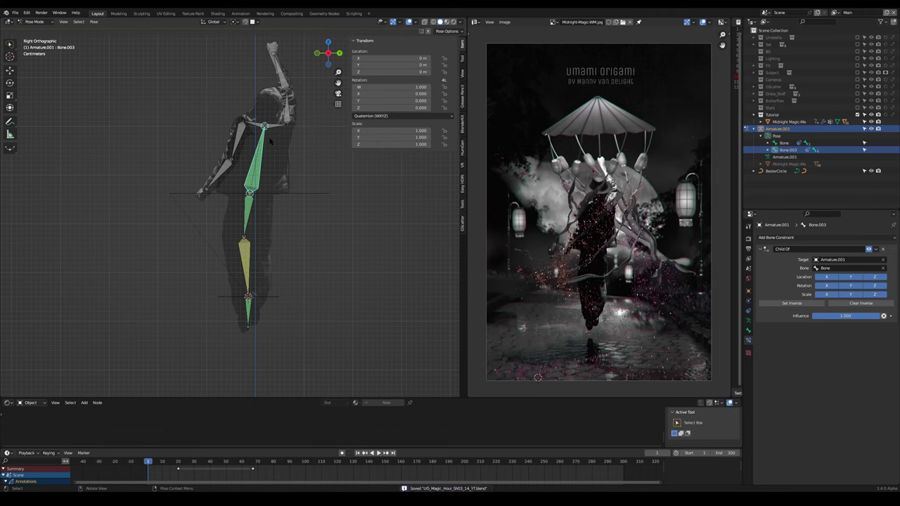
{"action": "key", "text": "shift+s"}
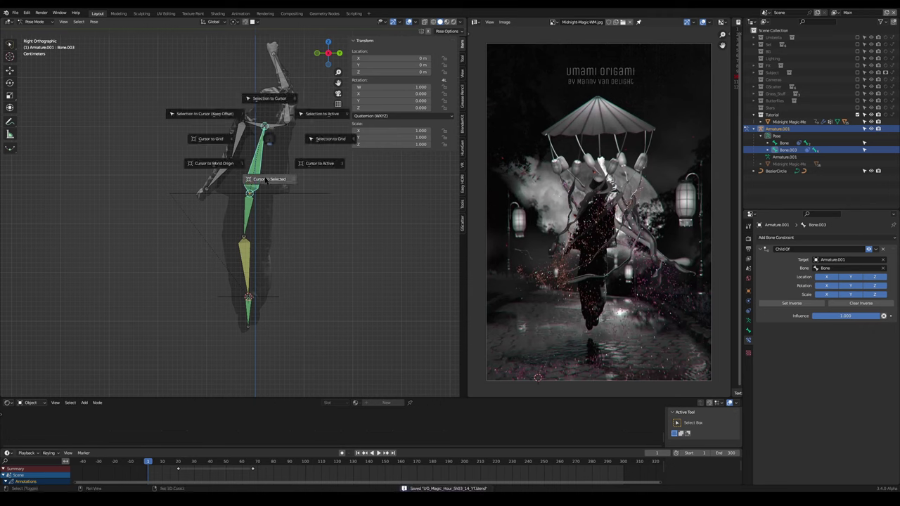
{"action": "left_click", "coordinate": [269, 179]}
- Add a Bezier circle at the 3D cursor in Object Mode and scale it down to about 0.17 m around the chest
{"action": "key", "text": "ctrl+Tab"}
{"action": "key", "text": "shift+a"}
{"action": "mouse_move", "coordinate": [251, 152]}
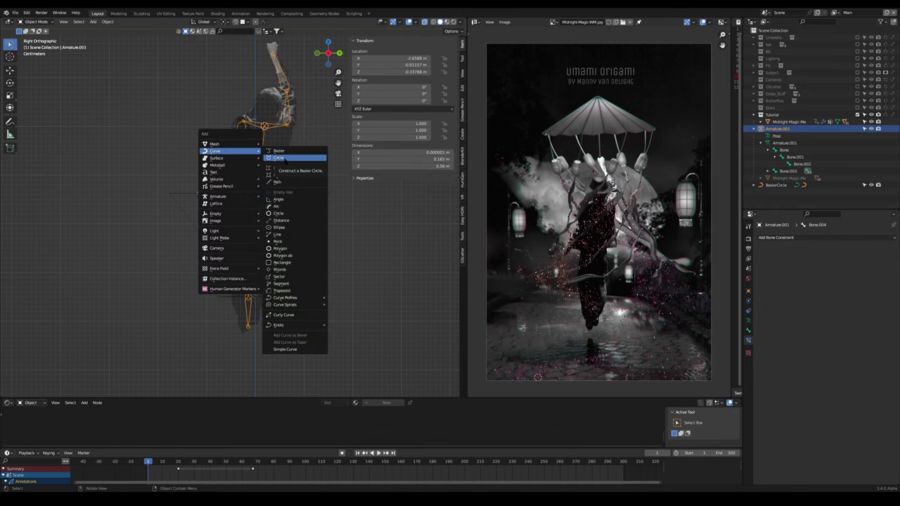
{"action": "left_click", "coordinate": [280, 158]}
{"action": "middle_click_drag", "start_coordinate": [284, 162], "coordinate": [302, 181]}
{"action": "key", "text": "s"}
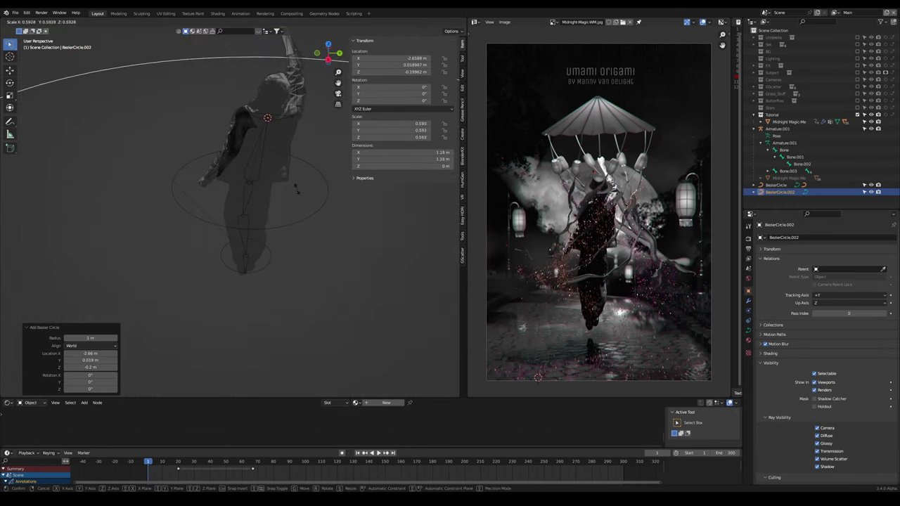
{"action": "left_click", "coordinate": [310, 197]}
{"action": "key", "text": "s"}
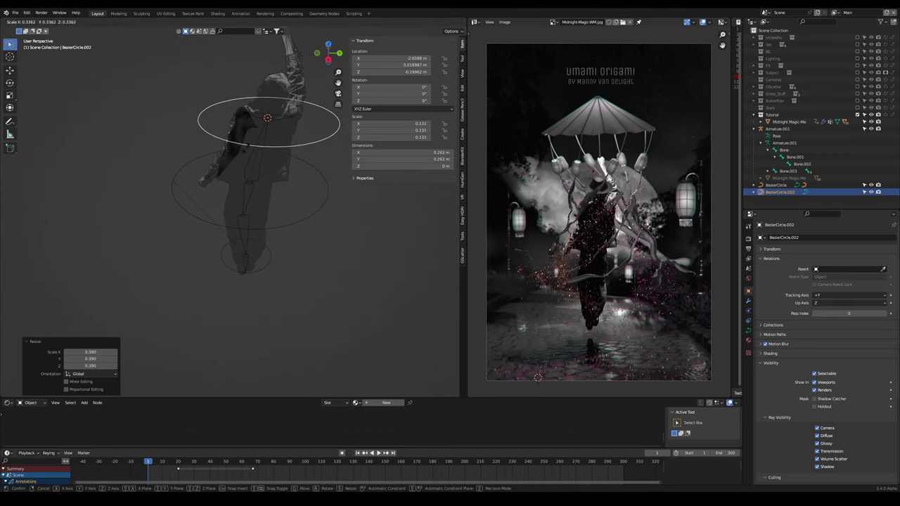
{"action": "left_click", "coordinate": [281, 155]}
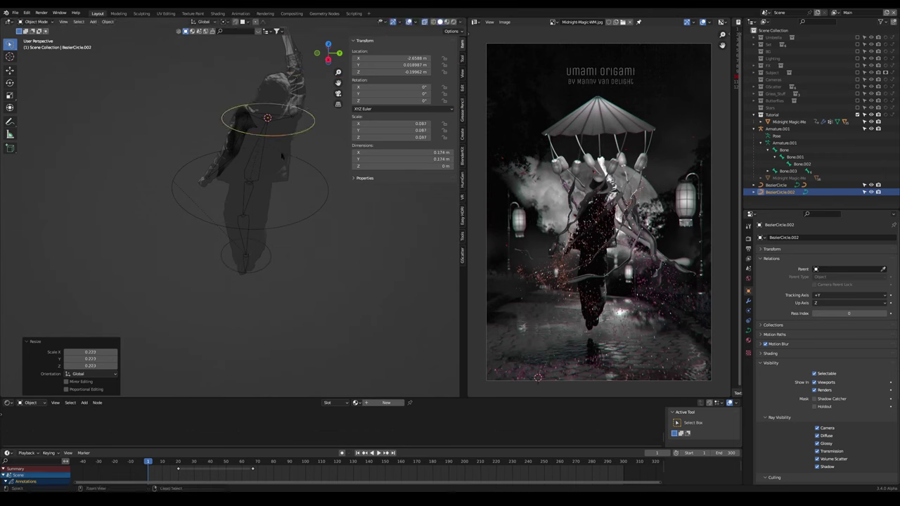
{"action": "right_click", "coordinate": [281, 155]}
{"action": "mouse_move", "coordinate": [281, 150]}
{"action": "left_click", "coordinate": [320, 162]}
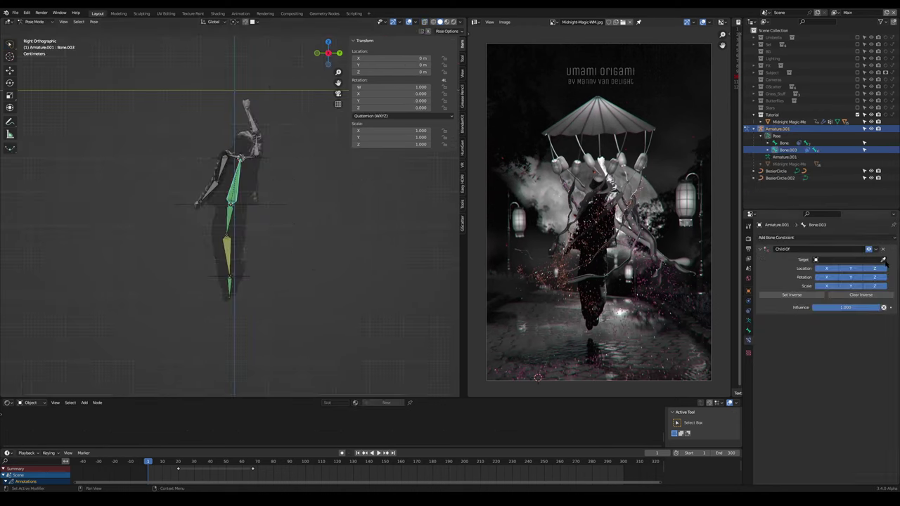
{"action": "left_click", "coordinate": [883, 260]}
{"action": "left_click", "coordinate": [238, 203]}
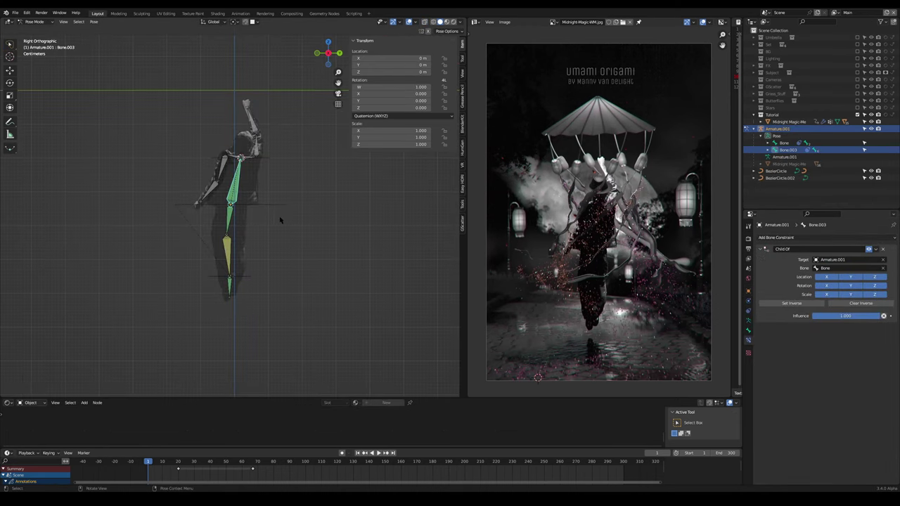
- Add an IK constraint to the spine bone above its Child Of constraint, with BezierCircle.002 as target and a chain length of 1
{"action": "scroll", "coordinate": [280, 220], "scroll_direction": "up", "scroll_amount": 4}
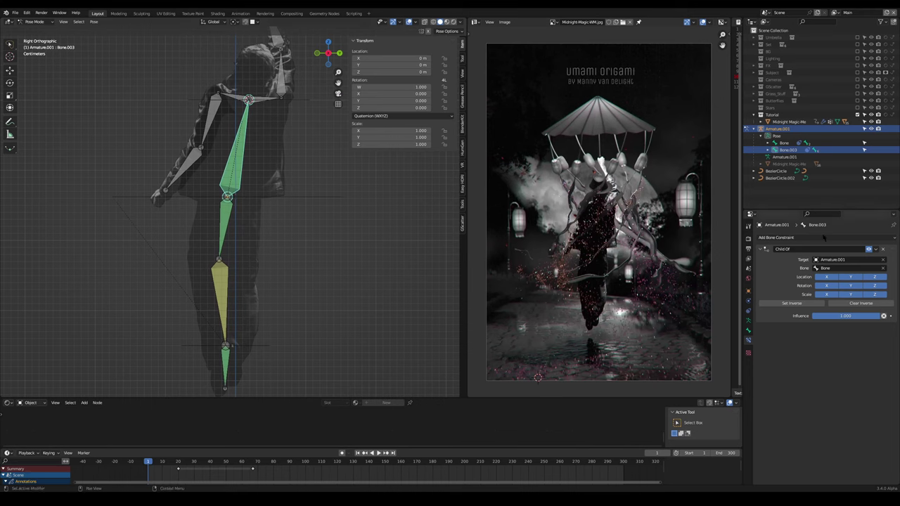
{"action": "left_click", "coordinate": [824, 238]}
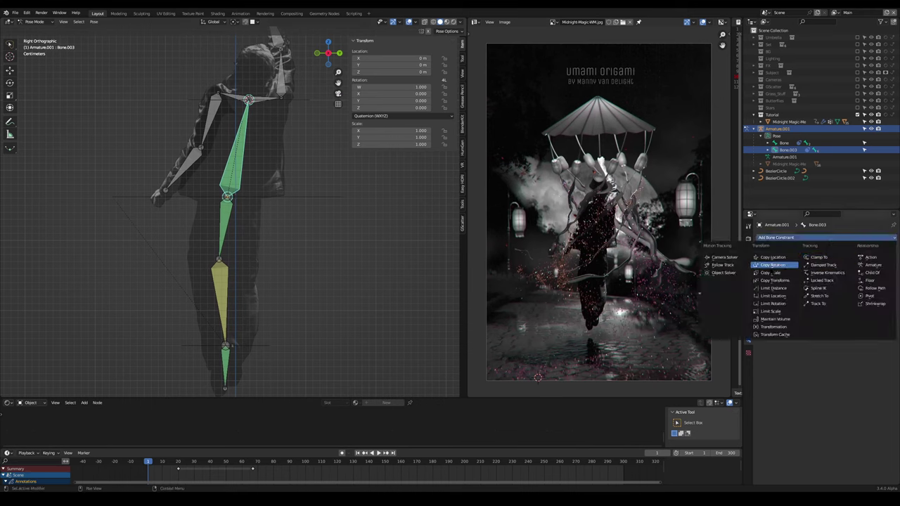
{"action": "left_click", "coordinate": [824, 272]}
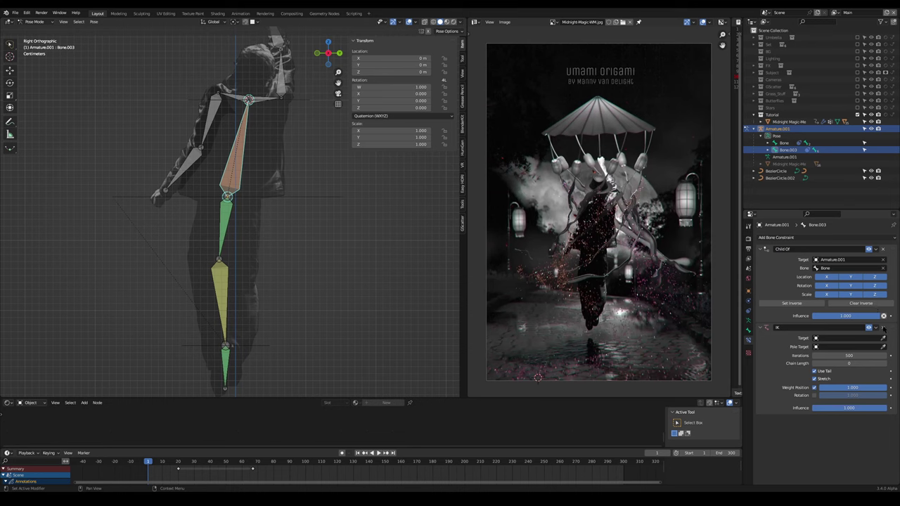
{"action": "left_click_drag", "start_coordinate": [884, 329], "coordinate": [883, 266]}
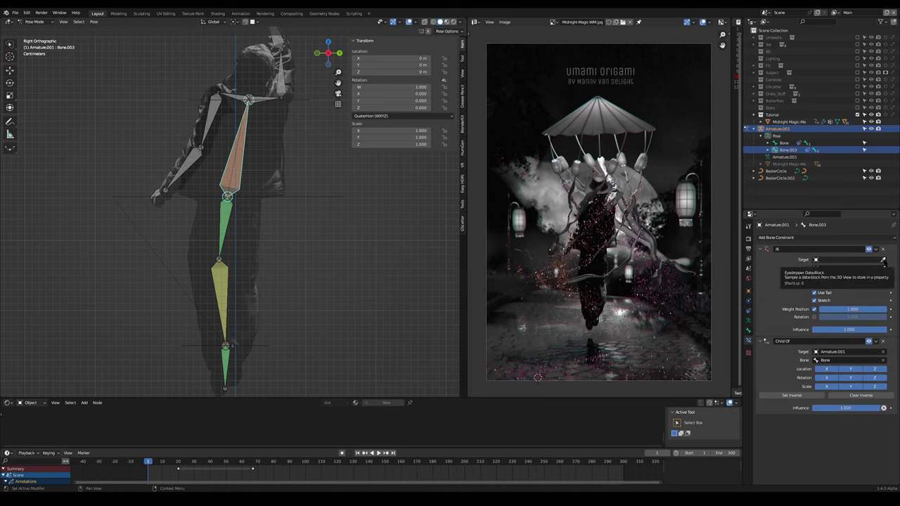
{"action": "left_click", "coordinate": [883, 259]}
{"action": "left_click", "coordinate": [295, 104]}
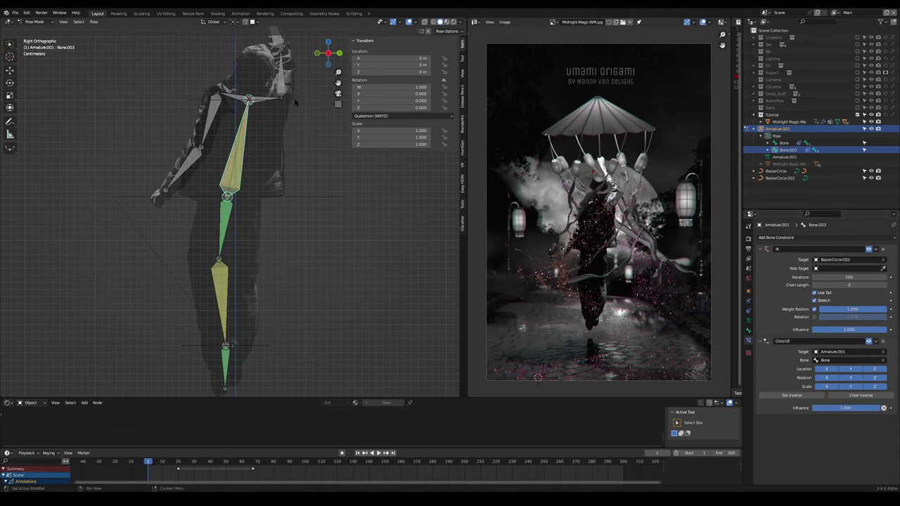
{"action": "left_click", "coordinate": [884, 286]}
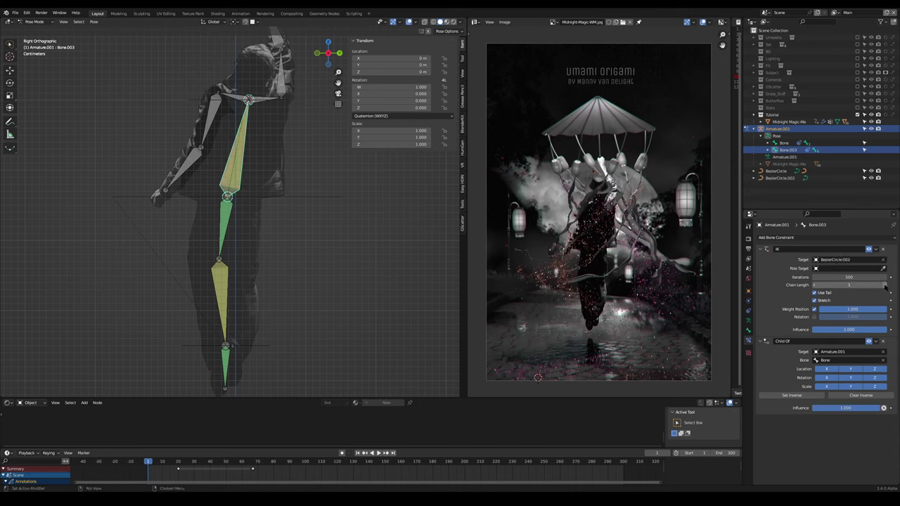
- Test the torso controls in Object Mode by moving the chest circle and the hip circle, cancelling both moves
{"action": "key", "text": "ctrl+Tab"}
{"action": "left_click", "coordinate": [296, 99]}
{"action": "key", "text": "g"}
{"action": "right_click", "coordinate": [295, 107]}
{"action": "left_click", "coordinate": [288, 197]}
{"action": "key", "text": "g"}
{"action": "left_click", "coordinate": [287, 194]}
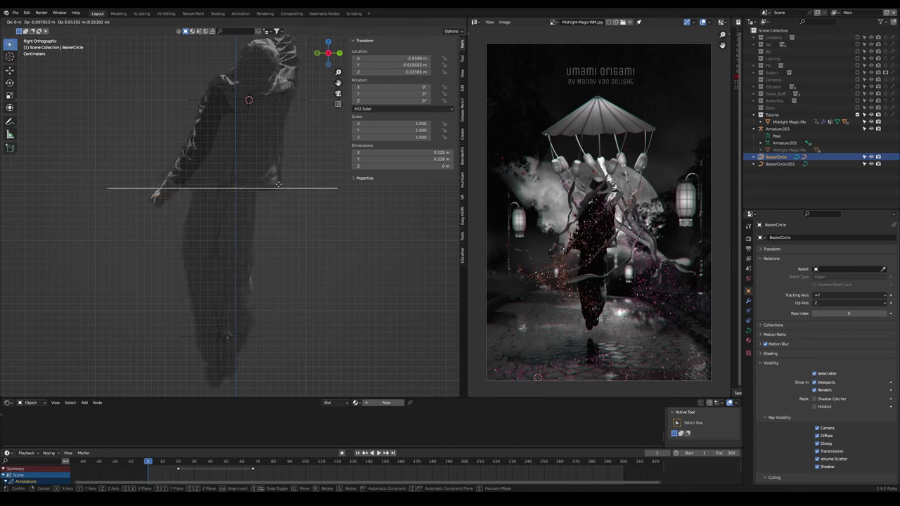
- Parent the chest circle to the hip circle using Object (Keep Transform)
{"action": "left_click", "coordinate": [301, 102]}
{"action": "left_click", "coordinate": [305, 200], "text": "shift"}
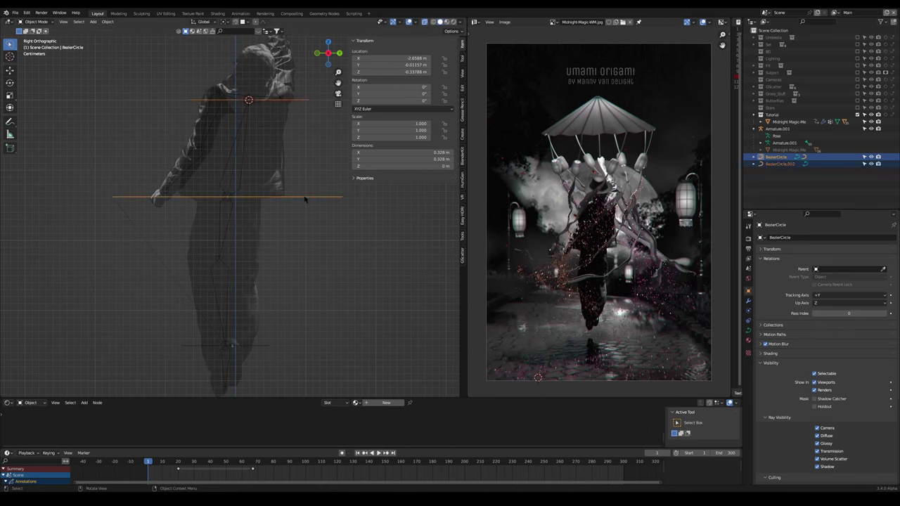
{"action": "key", "text": "ctrl+p"}
{"action": "left_click", "coordinate": [305, 197]}
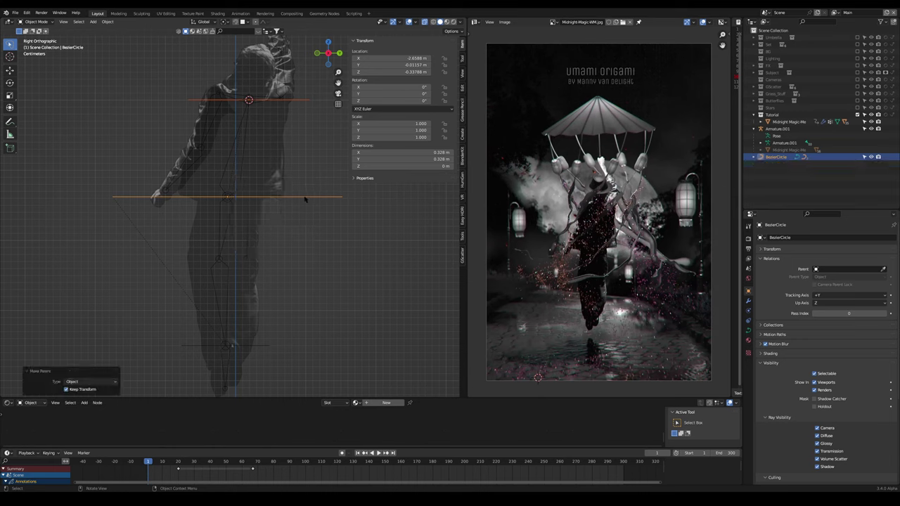
- Test the parented rig by moving the hip circle and the ankle circle, cancelling every change
{"action": "key", "text": "g"}
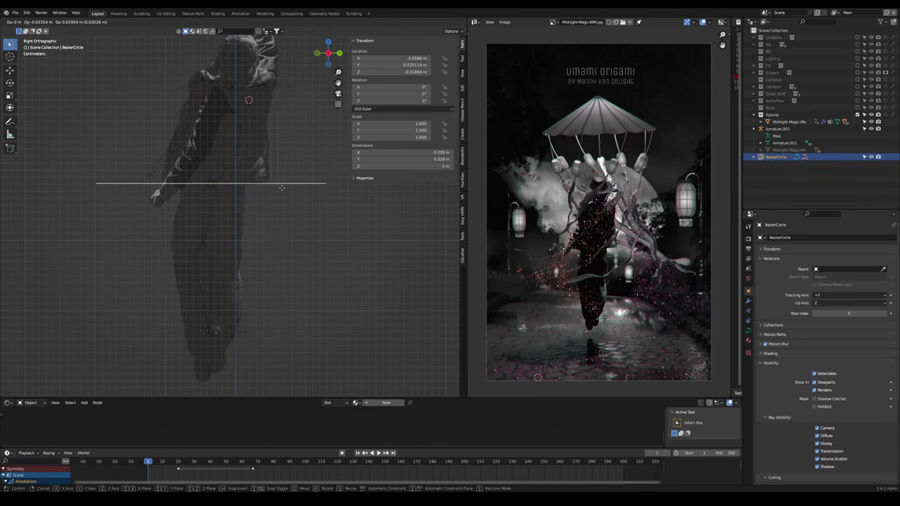
{"action": "right_click", "coordinate": [295, 214]}
{"action": "left_click", "coordinate": [251, 347]}
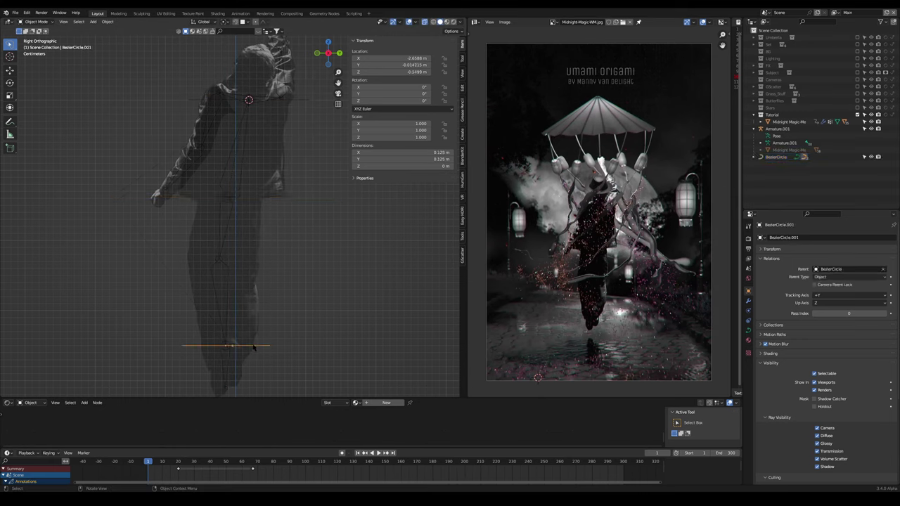
{"action": "key", "text": "r"}
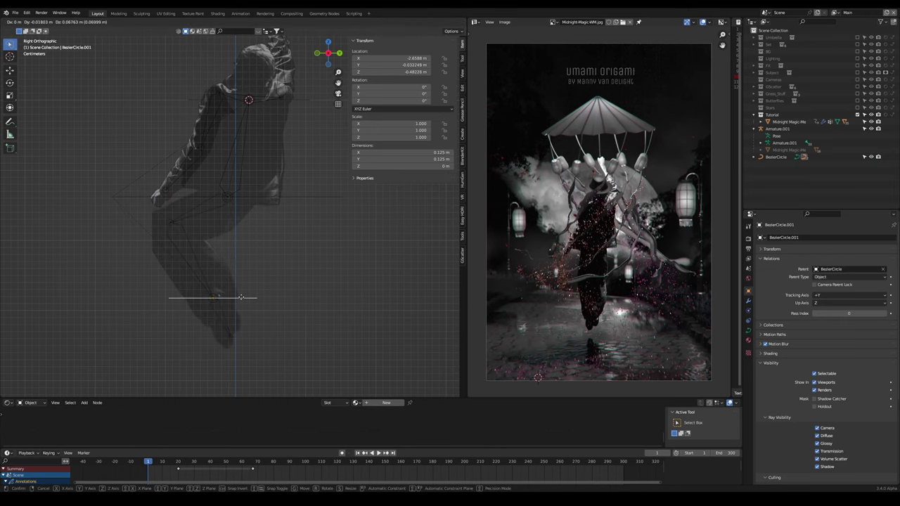
{"action": "key", "text": "Escape"}
{"action": "key", "text": "g"}
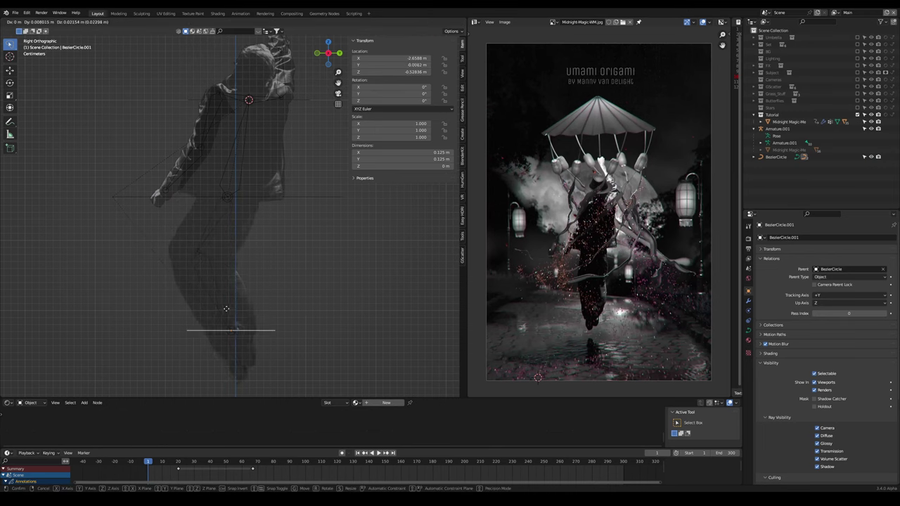
{"action": "right_click", "coordinate": [238, 324]}
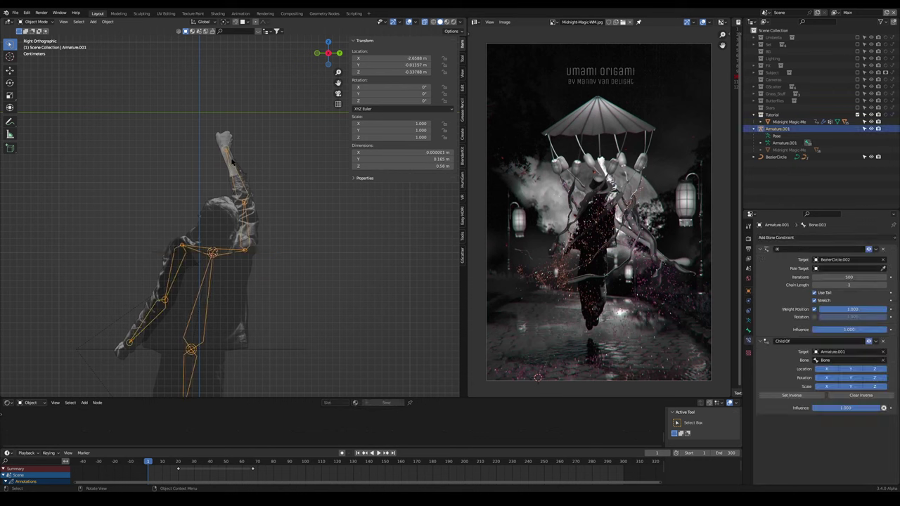
- Add an IK constraint to the forearm bone of the raised arm in Pose Mode, leaving its target empty
{"action": "key", "text": "ctrl+Tab"}
{"action": "left_click", "coordinate": [233, 169]}
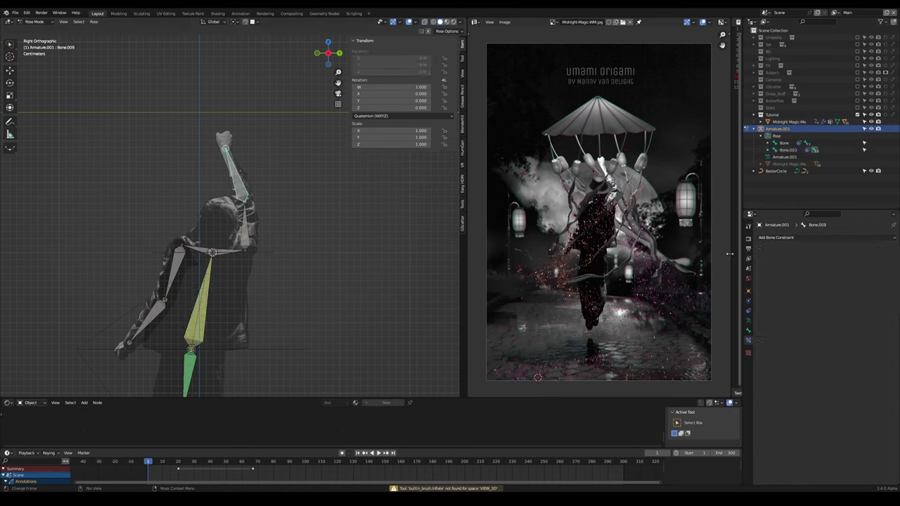
{"action": "left_click", "coordinate": [798, 241]}
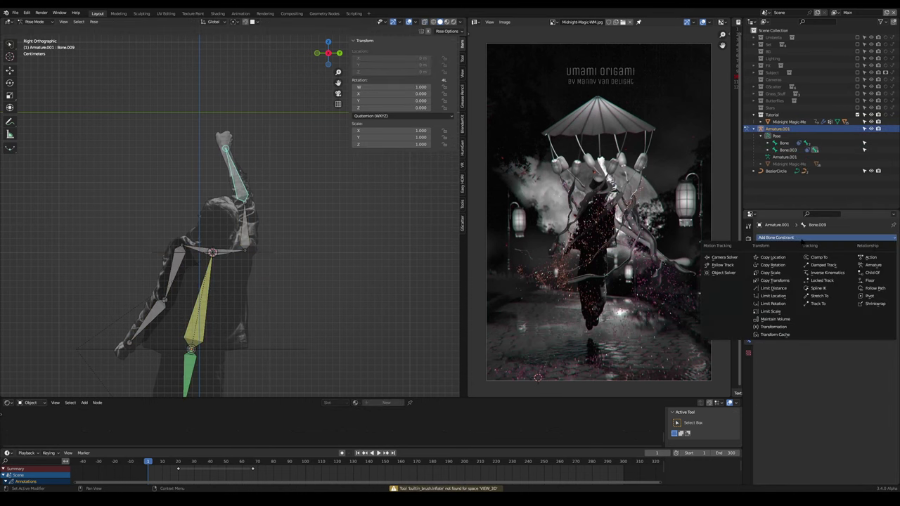
{"action": "left_click", "coordinate": [828, 275]}
{"action": "left_click", "coordinate": [883, 261]}
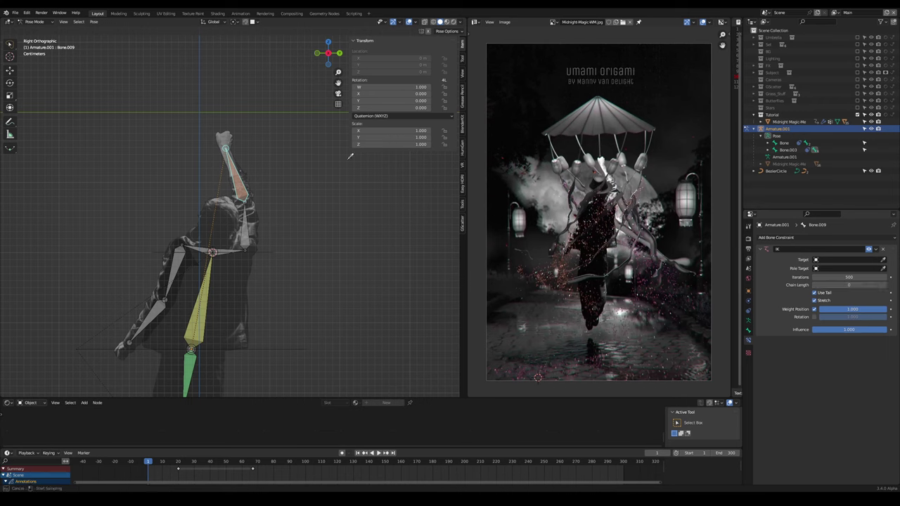
{"action": "key", "text": "Escape"}
- Snap the 3D cursor to the wrist end of the raised forearm bone and return to Object Mode
{"action": "key", "text": "Tab"}
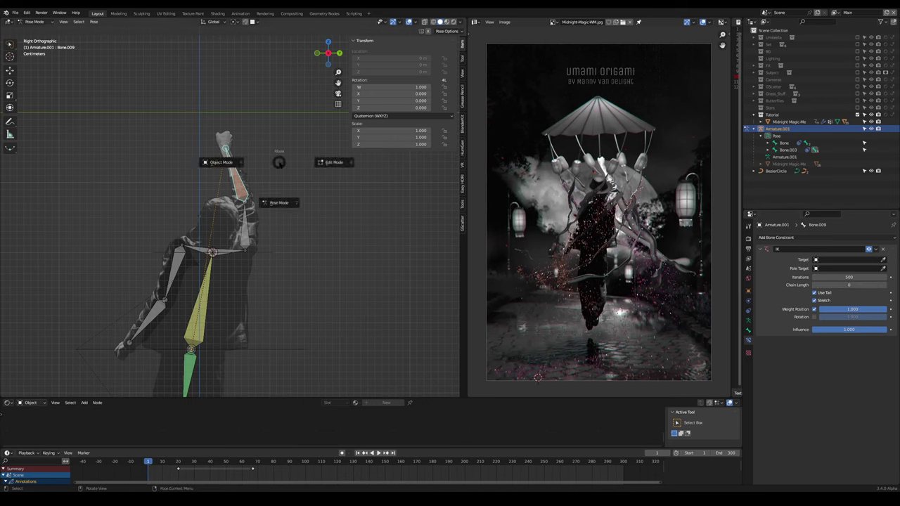
{"action": "left_click", "coordinate": [239, 164]}
{"action": "key", "text": "ctrl+Tab"}
{"action": "left_click", "coordinate": [224, 163]}
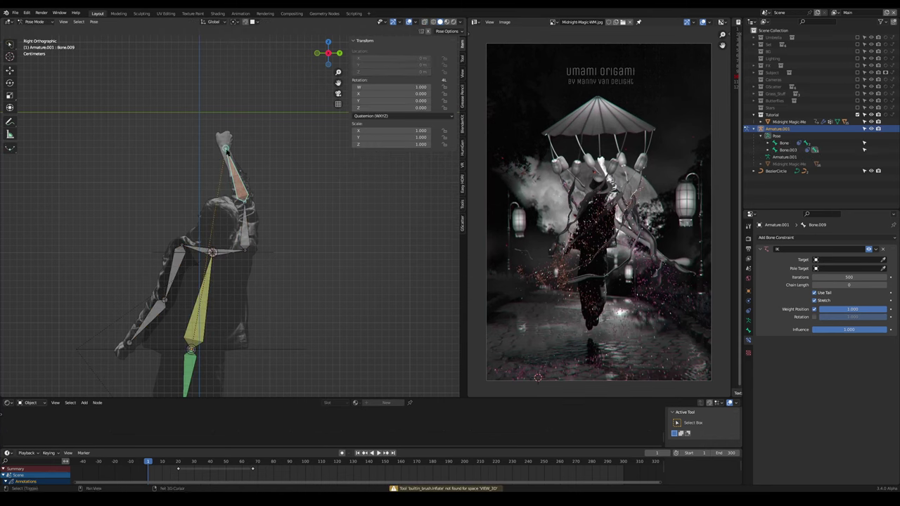
{"action": "key", "text": "ctrl+Tab"}
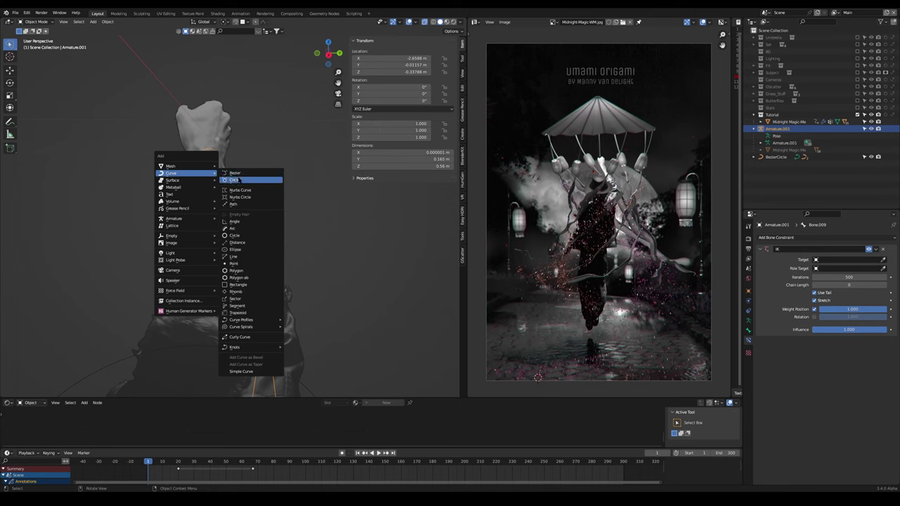
- Add a Bezier circle at the raised wrist, scale it down to about 0.06 m, and apply its rotation and scale
{"action": "left_click", "coordinate": [239, 180]}
{"action": "key", "text": "s"}
{"action": "left_click", "coordinate": [251, 187]}
{"action": "key", "text": "s"}
{"action": "left_click", "coordinate": [252, 188]}
{"action": "key", "text": "s"}
{"action": "left_click", "coordinate": [264, 213]}
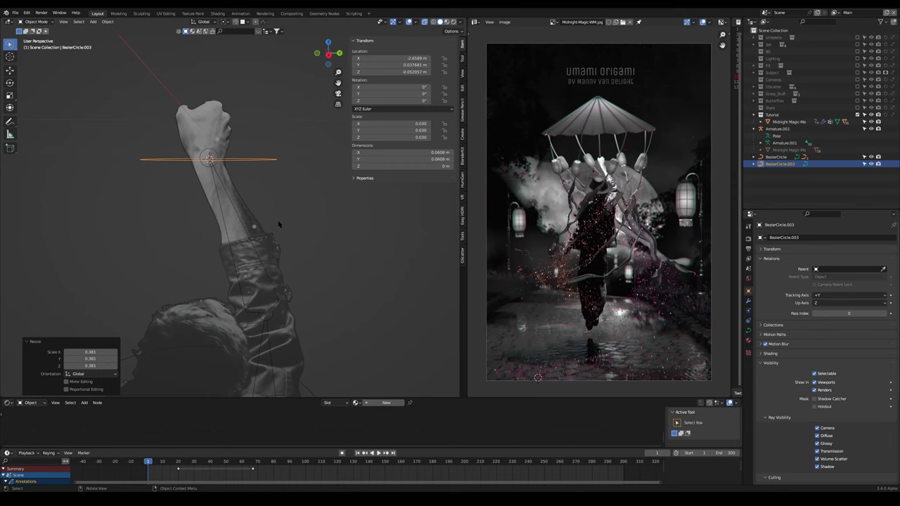
{"action": "key", "text": "ctrl+a"}
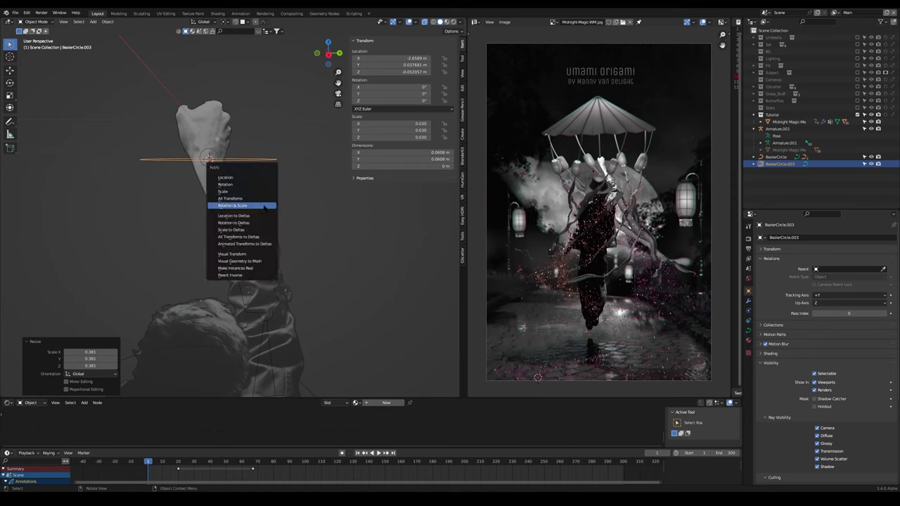
{"action": "left_click", "coordinate": [264, 205]}
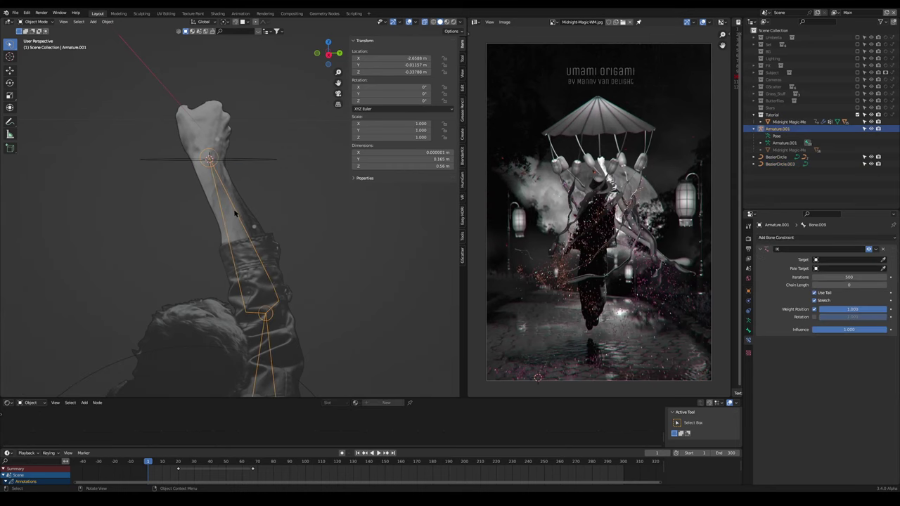
- Target the raised forearm bone's IK constraint at the wrist Bezier circle and set its chain length to 1
{"action": "key", "text": "ctrl+Tab"}
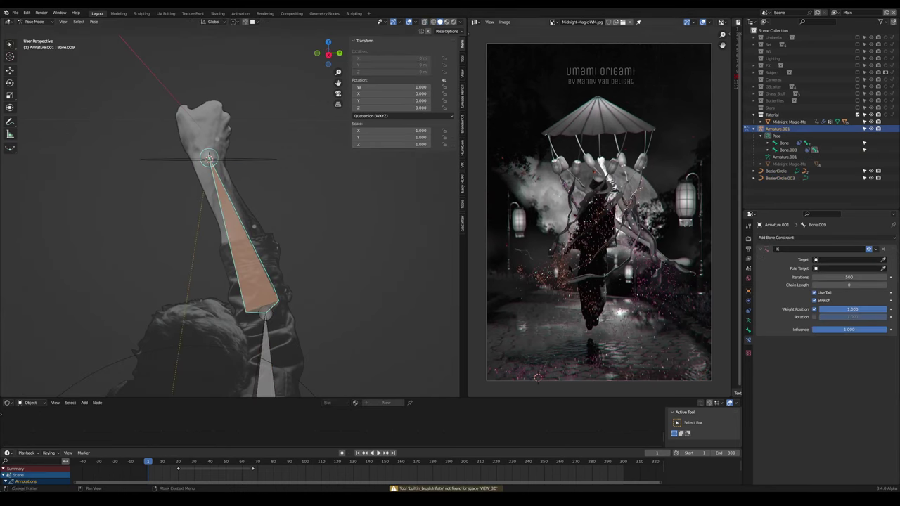
{"action": "left_click", "coordinate": [884, 260]}
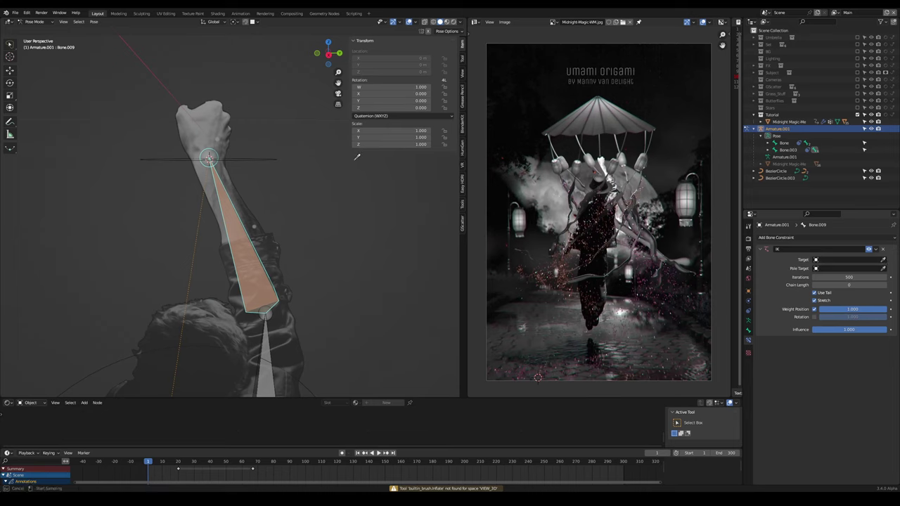
{"action": "left_click", "coordinate": [264, 159]}
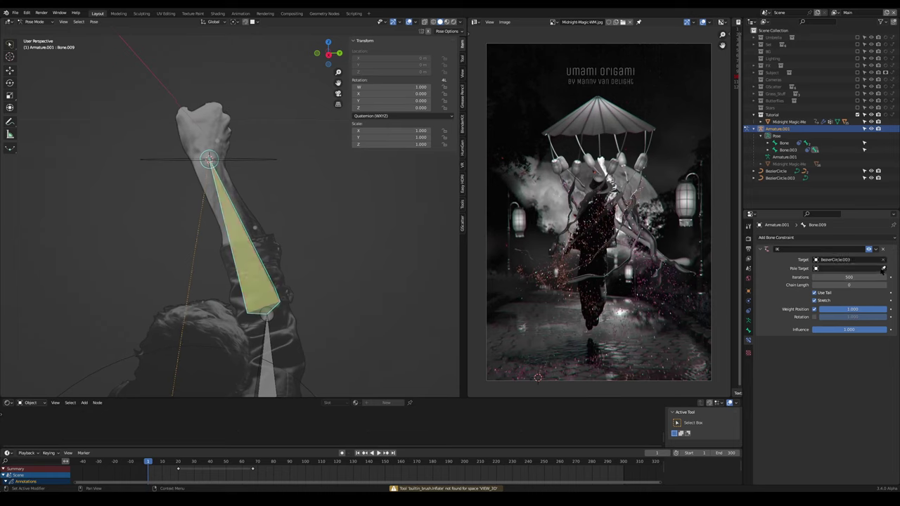
{"action": "scroll", "coordinate": [403, 277], "scroll_direction": "down", "scroll_amount": 5}
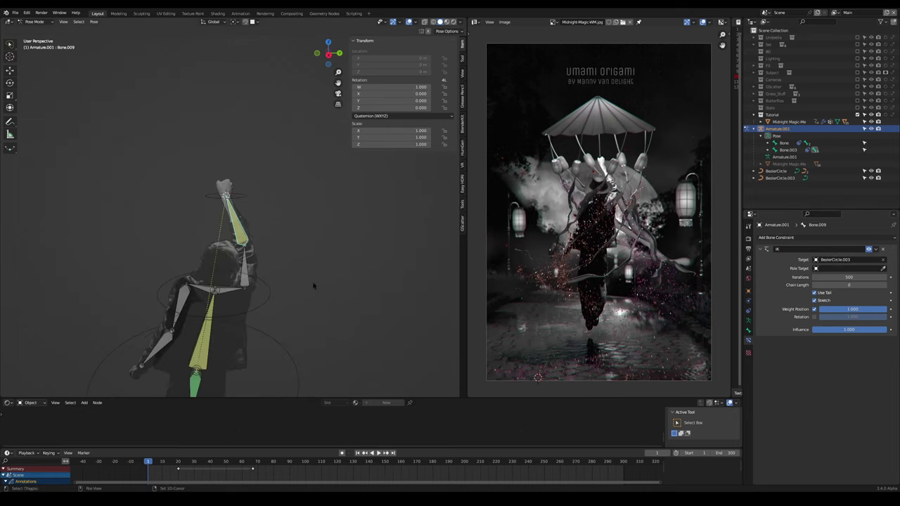
{"action": "middle_click_drag", "start_coordinate": [314, 285], "coordinate": [334, 248]}
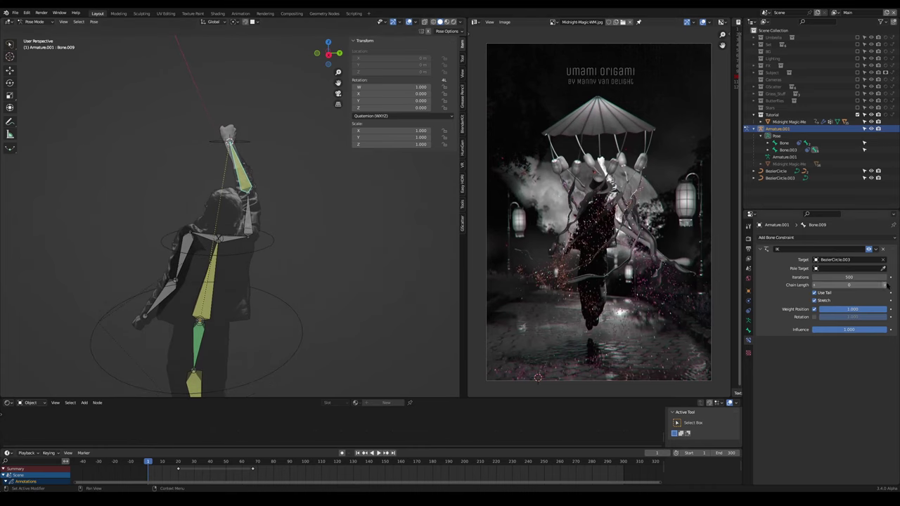
{"action": "left_click_drag", "start_coordinate": [830, 285], "coordinate": [836, 286]}
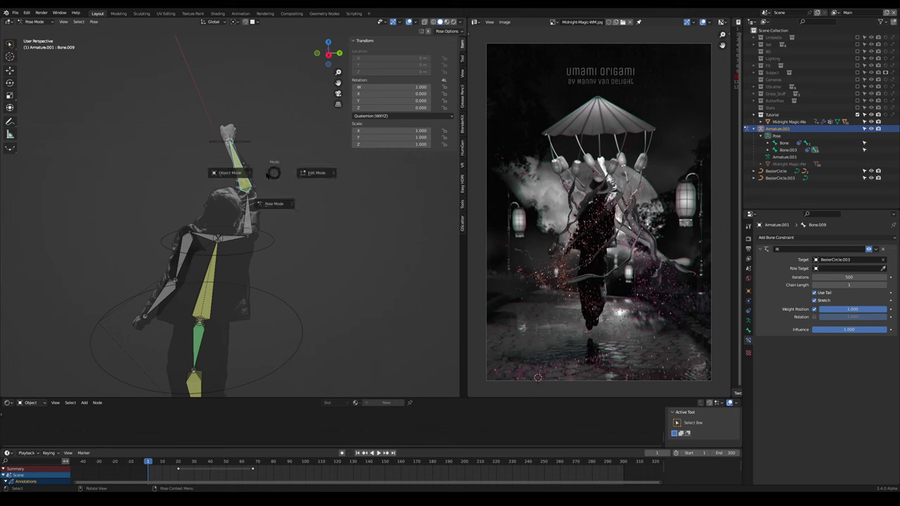
- Raise the raised forearm's IK chain length by one bone and test-move its wrist circle, cancelling the moves
{"action": "key", "text": "ctrl+Tab"}
{"action": "left_click", "coordinate": [245, 143]}
{"action": "key", "text": "g"}
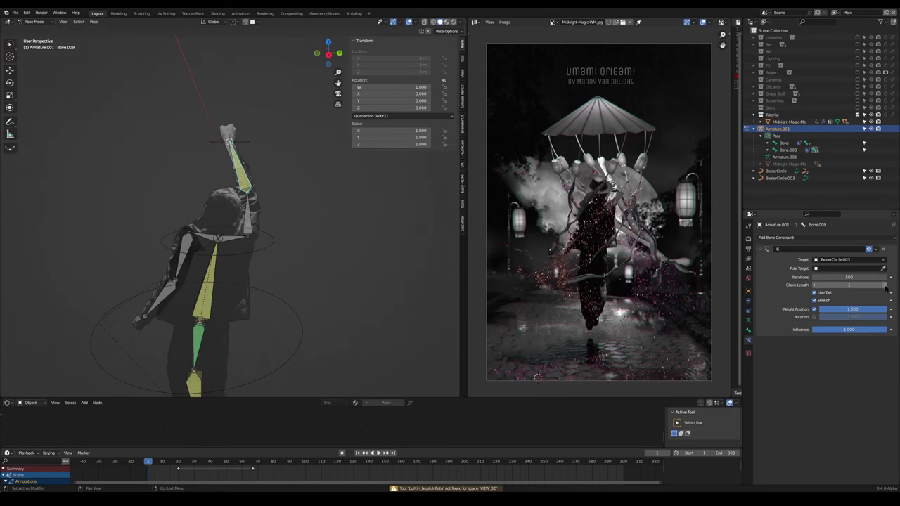
{"action": "left_click", "coordinate": [885, 285]}
{"action": "key", "text": "Tab"}
{"action": "left_click", "coordinate": [246, 156]}
{"action": "left_click", "coordinate": [250, 145]}
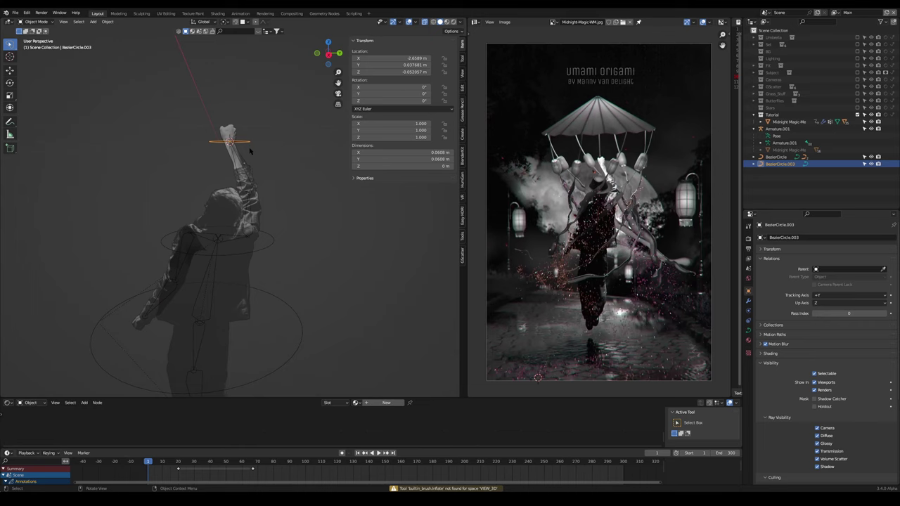
{"action": "key", "text": "g"}
{"action": "right_click", "coordinate": [298, 216]}
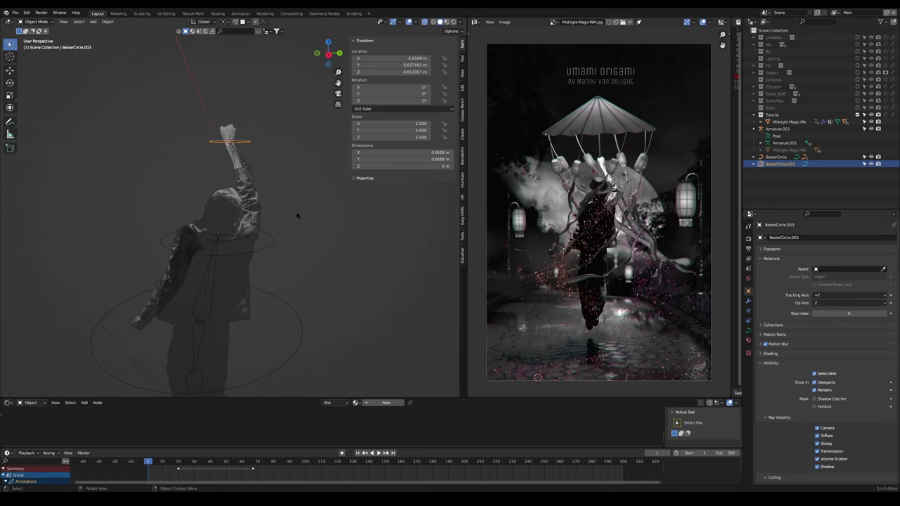
- Rig the lowered forearm with a wrist circle and two-bone IK, and parent both wrist circles to the chest circle with Keep Transform
{"action": "middle_click_drag", "start_coordinate": [206, 292], "coordinate": [222, 203]}
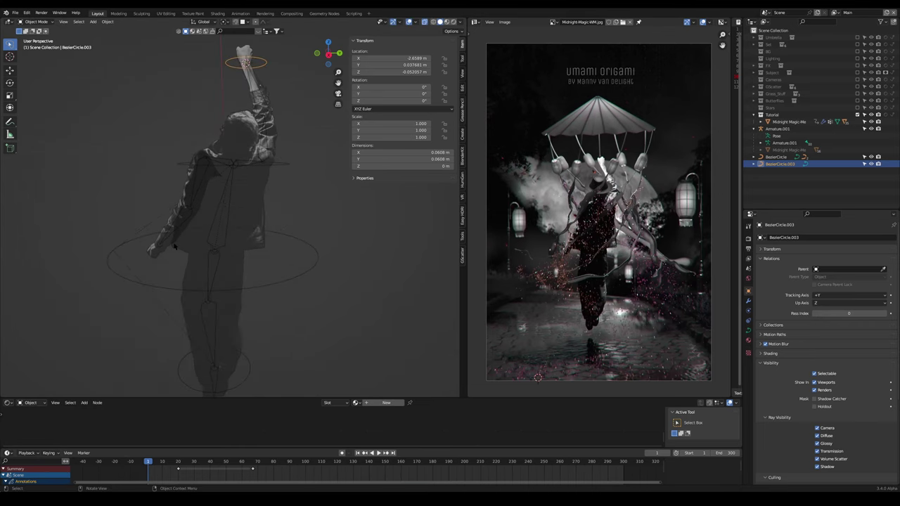
{"action": "middle_click_drag", "start_coordinate": [168, 249], "coordinate": [176, 235]}
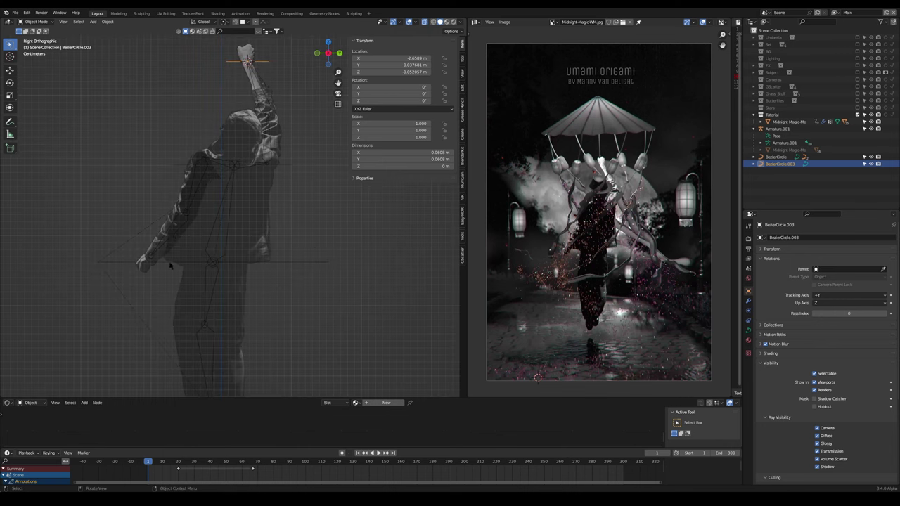
{"action": "scroll", "coordinate": [170, 270], "scroll_direction": "up", "scroll_amount": 4}
{"action": "middle_click_drag", "start_coordinate": [169, 270], "coordinate": [192, 242], "text": "shift"}
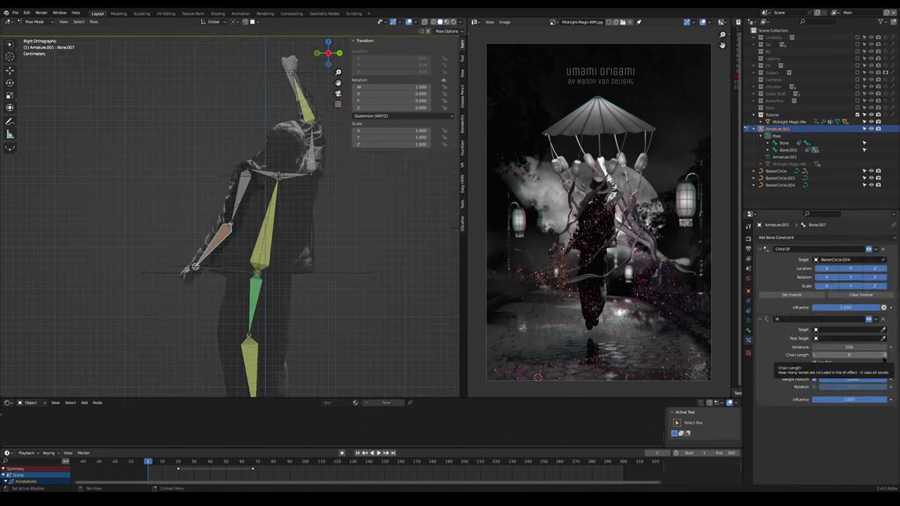
{"action": "key", "text": "shift+d"}
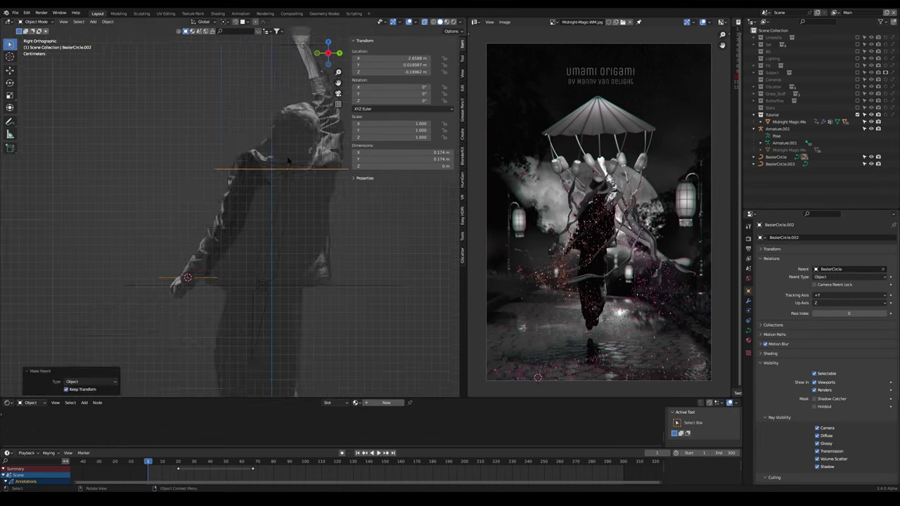
{"action": "key", "text": "ctrl+p"}
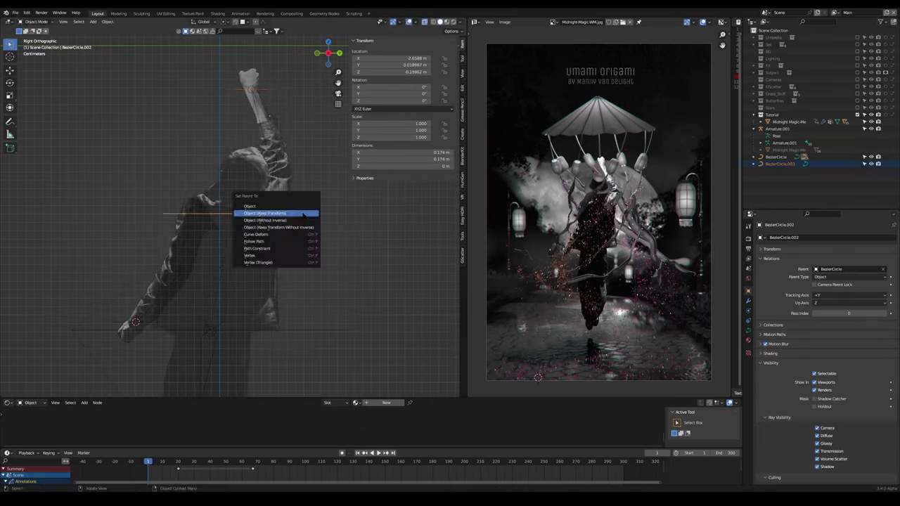
{"action": "left_click", "coordinate": [303, 214]}
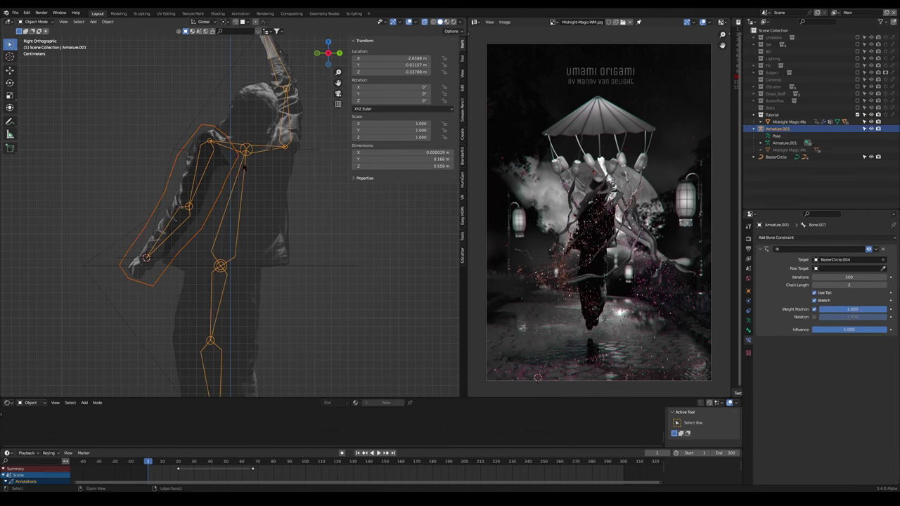
- Parent the separate lowered arm mesh to the armature with automatic weights and test-move its wrist circle, cancelling the move
{"action": "key", "text": "ctrl+p"}
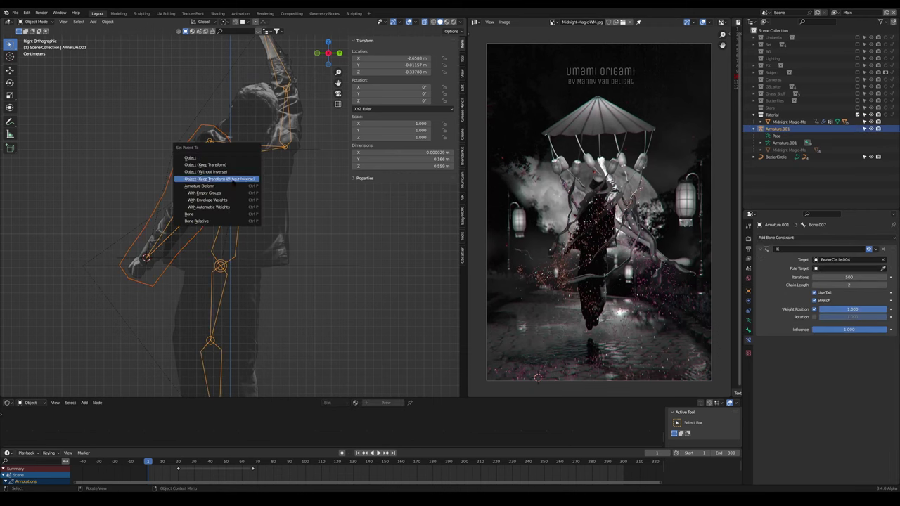
{"action": "left_click", "coordinate": [204, 209]}
{"action": "left_click", "coordinate": [120, 260]}
{"action": "key", "text": "g"}
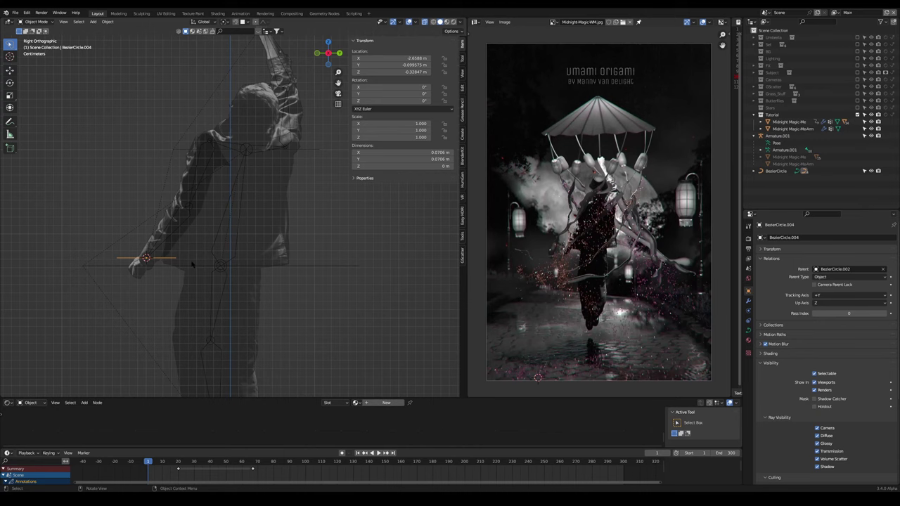
{"action": "right_click", "coordinate": [134, 261]}
- Paint the body mesh's Bone.003 vertex group over the chest and lowered-arm side at weight 1.000, raising the brush strength to about 0.79
{"action": "left_click", "coordinate": [203, 253]}
{"action": "key", "text": "ctrl+Tab"}
{"action": "left_click", "coordinate": [182, 237]}
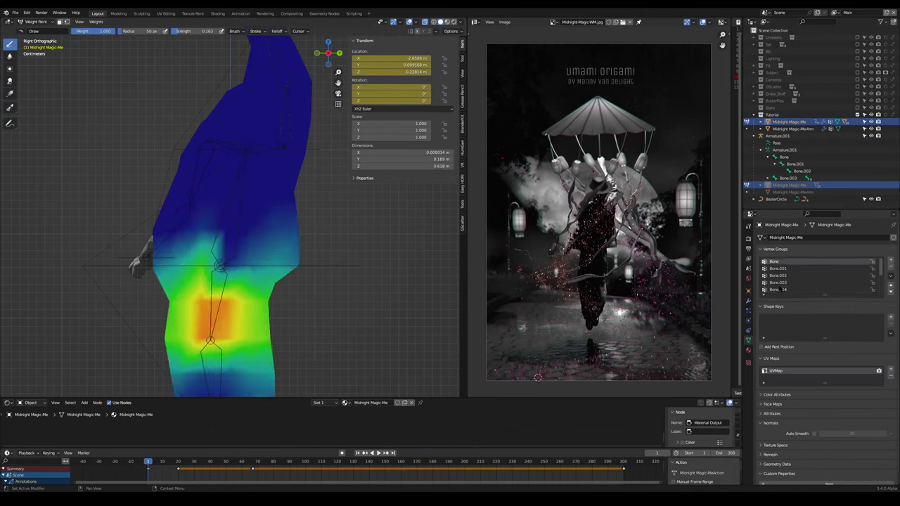
{"action": "left_click", "coordinate": [777, 282]}
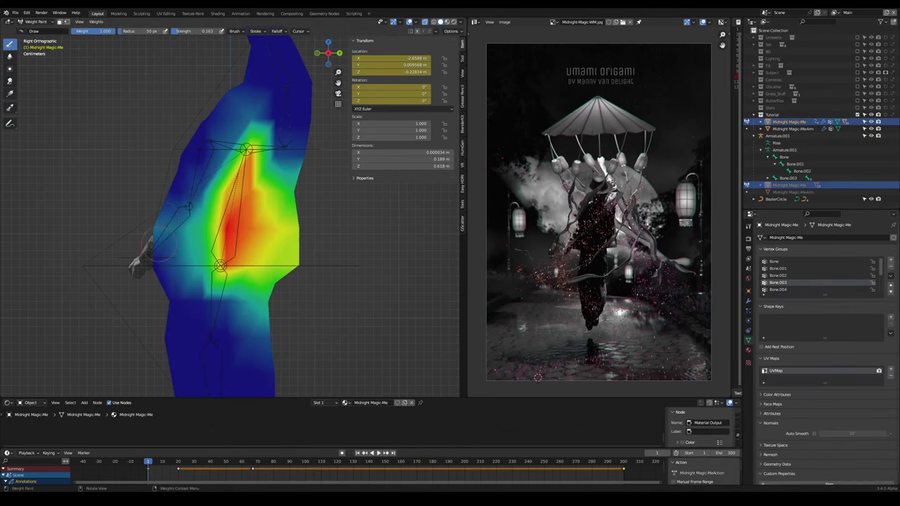
{"action": "left_click_drag", "start_coordinate": [160, 243], "coordinate": [209, 141]}
{"action": "left_click_drag", "start_coordinate": [189, 31], "coordinate": [198, 31]}
{"action": "mouse_move", "coordinate": [216, 146]}
{"action": "left_mouse_down"}
{"action": "mouse_move", "coordinate": [149, 269]}
{"action": "mouse_move", "coordinate": [189, 162]}
{"action": "mouse_move", "coordinate": [213, 193]}
{"action": "mouse_move", "coordinate": [180, 230]}
{"action": "mouse_move", "coordinate": [212, 182]}
{"action": "mouse_move", "coordinate": [245, 223]}
{"action": "left_mouse_up"}
{"action": "key", "text": "shift+f"}
{"action": "left_click", "coordinate": [222, 184]}
- Check how the body mesh follows the lowered wrist circle by test-moving it twice and cancelling each move
{"action": "scroll", "coordinate": [181, 218], "scroll_direction": "down", "scroll_amount": 3}
{"action": "key", "text": "ctrl+Tab"}
{"action": "scroll", "coordinate": [171, 232], "scroll_direction": "up", "scroll_amount": 2}
{"action": "left_click", "coordinate": [169, 253]}
{"action": "key", "text": "g"}
{"action": "right_click", "coordinate": [200, 203]}
{"action": "left_click", "coordinate": [182, 228]}
{"action": "key", "text": "ctrl+Tab"}
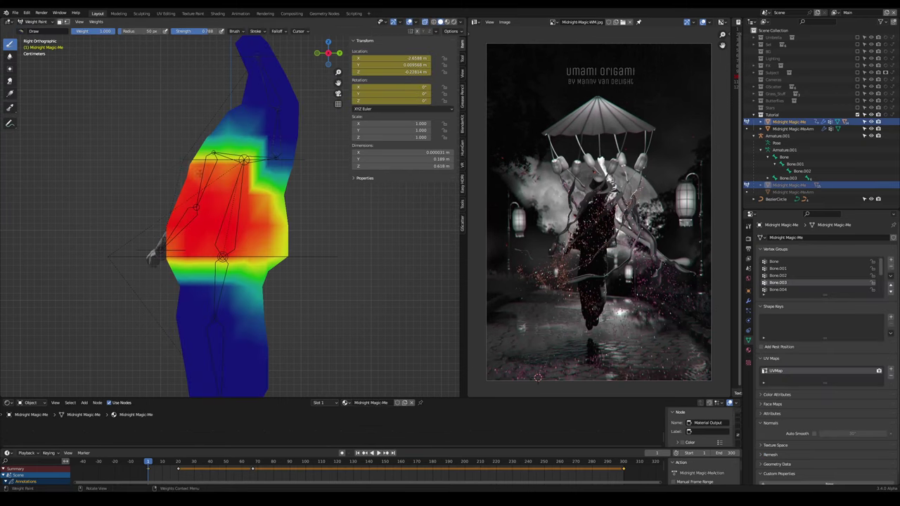
{"action": "scroll", "coordinate": [232, 211], "scroll_direction": "down", "scroll_amount": 3}
{"action": "scroll", "coordinate": [186, 234], "scroll_direction": "up", "scroll_amount": 3}
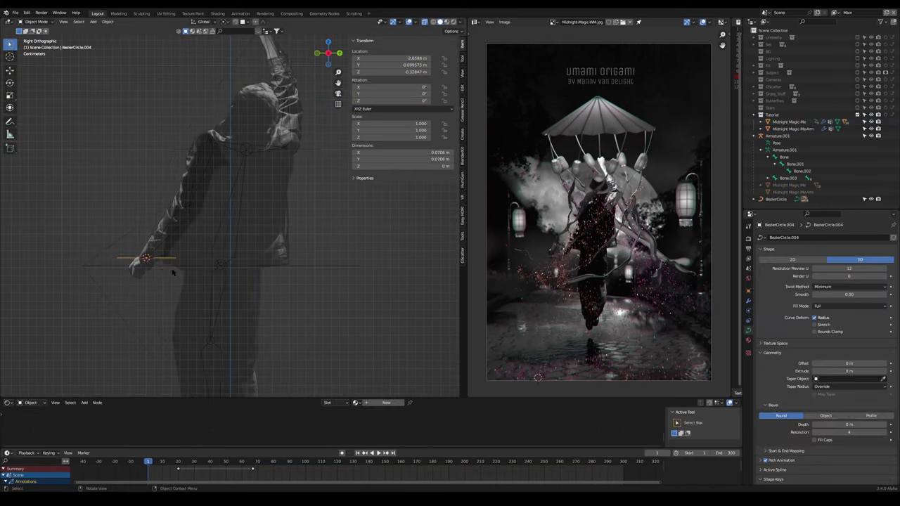
{"action": "key", "text": "g"}
{"action": "right_click", "coordinate": [184, 202]}
- Enlarge the weight brush and try painting the body mesh's weights around the lowered hand and hips
{"action": "left_click", "coordinate": [194, 248]}
{"action": "key", "text": "ctrl+Tab"}
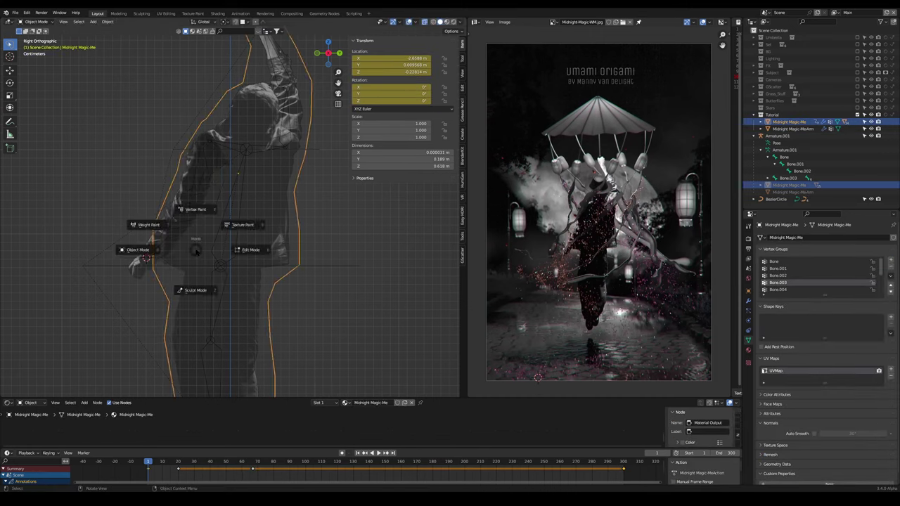
{"action": "left_click", "coordinate": [151, 225]}
{"action": "key", "text": "f"}
{"action": "left_click", "coordinate": [186, 270]}
{"action": "mouse_move", "coordinate": [186, 270]}
{"action": "left_mouse_down"}
{"action": "mouse_move", "coordinate": [167, 289]}
{"action": "mouse_move", "coordinate": [176, 294]}
{"action": "left_mouse_up"}
{"action": "left_click", "coordinate": [217, 289], "text": "ctrl"}
{"action": "left_click", "coordinate": [218, 274], "text": "ctrl"}
{"action": "scroll", "coordinate": [218, 273], "scroll_direction": "down", "scroll_amount": 2}
{"action": "mouse_move", "coordinate": [218, 274]}
{"action": "left_mouse_down"}
{"action": "mouse_move", "coordinate": [238, 265]}
{"action": "mouse_move", "coordinate": [226, 287]}
{"action": "mouse_move", "coordinate": [259, 263]}
{"action": "left_mouse_up"}
- Undo the latest weight-paint strokes on the body mesh
{"action": "key", "text": "ctrl+z"}
{"action": "key", "text": "ctrl+z"}
{"action": "key", "text": "ctrl+z"}
{"action": "key", "text": "ctrl+z"}
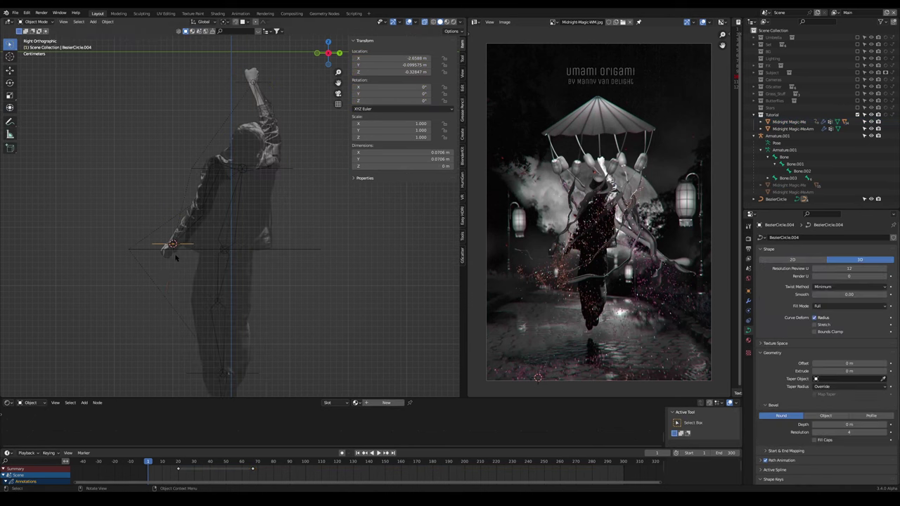
{"action": "key", "text": "ctrl+z"}
{"action": "key", "text": "ctrl+z"}
{"action": "key", "text": "ctrl+z"}
{"action": "key", "text": "ctrl+z"}
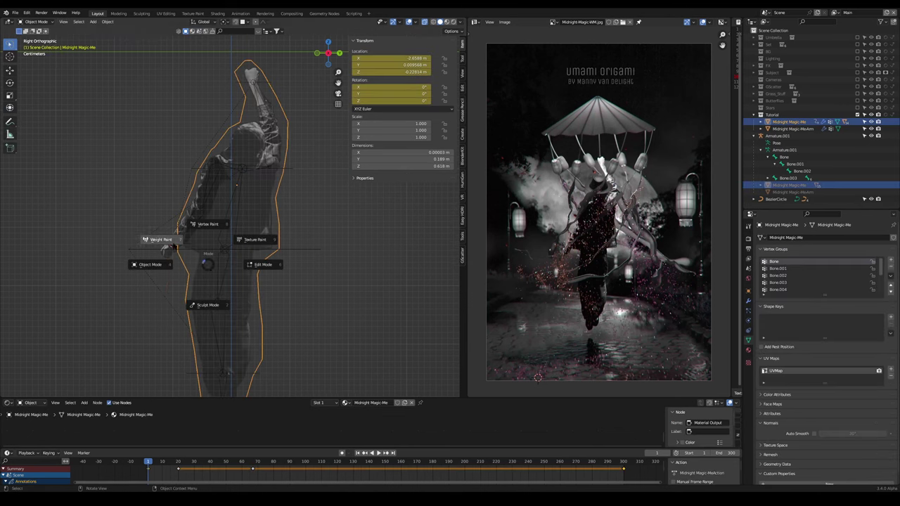
- Set the brush weight to 0 and erase the Bone.007 vertex group's influence from the body mesh near the lowered arm
{"action": "scroll", "coordinate": [783, 287], "scroll_direction": "down", "scroll_amount": 1}
{"action": "left_click", "coordinate": [782, 289]}
{"action": "left_click_drag", "start_coordinate": [94, 31], "coordinate": [65, 32]}
{"action": "left_click_drag", "start_coordinate": [231, 237], "coordinate": [192, 254]}
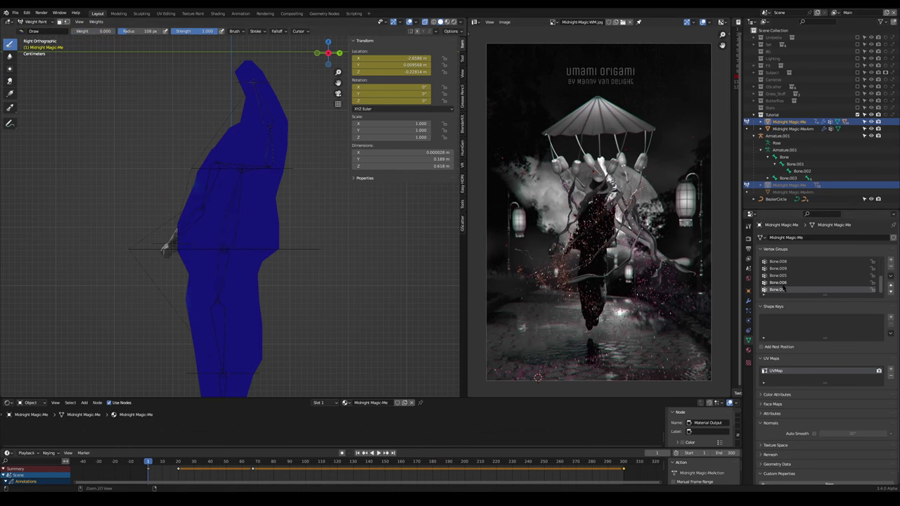
- Test the corrected deformation in Object Mode by moving the lowered wrist circle and the ankle circle, cancelling both moves
{"action": "key", "text": "ctrl+Tab"}
{"action": "left_click", "coordinate": [246, 248]}
{"action": "key", "text": "g"}
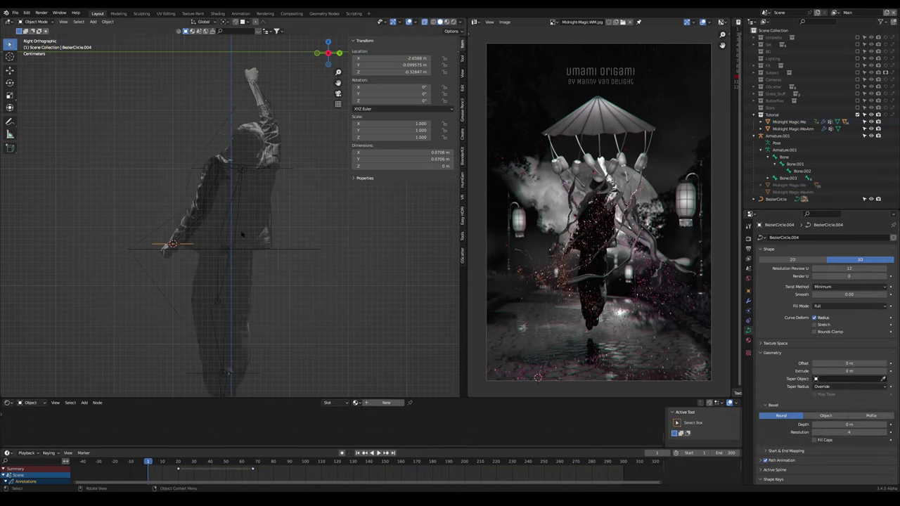
{"action": "scroll", "coordinate": [237, 239], "scroll_direction": "down", "scroll_amount": 3}
{"action": "right_click", "coordinate": [237, 242]}
{"action": "left_click", "coordinate": [235, 307]}
{"action": "key", "text": "g"}
{"action": "right_click", "coordinate": [237, 305]}
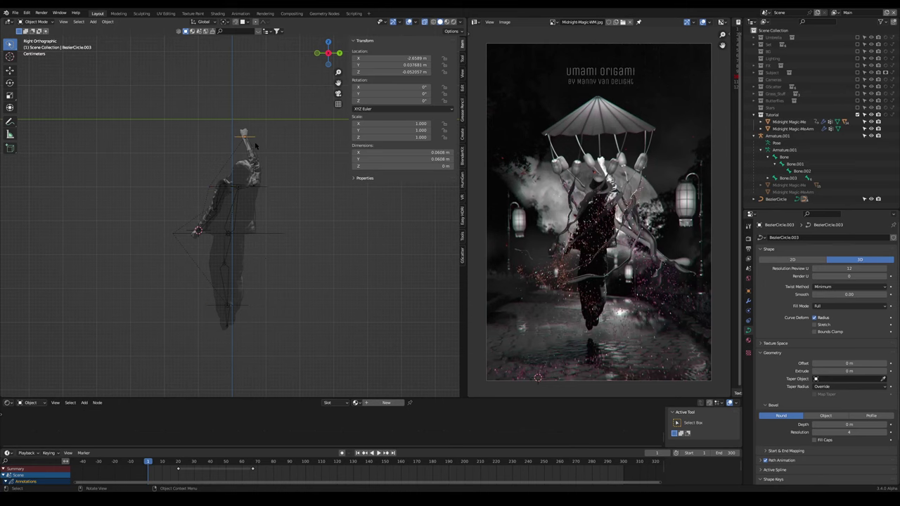
- Paint the body mesh's Bone.005 vertex group with weight 0 around the head and return to Object Mode
{"action": "scroll", "coordinate": [243, 212], "scroll_direction": "up", "scroll_amount": 5}
{"action": "left_click", "coordinate": [262, 187]}
{"action": "key", "text": "ctrl+Tab"}
{"action": "left_click", "coordinate": [241, 164]}
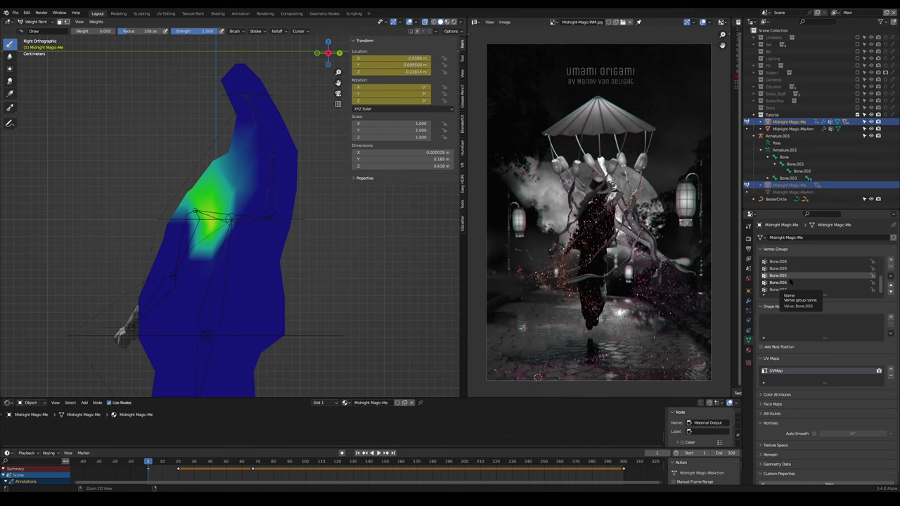
{"action": "scroll", "coordinate": [225, 186], "scroll_direction": "down", "scroll_amount": 2}
{"action": "mouse_move", "coordinate": [226, 197]}
{"action": "left_mouse_down"}
{"action": "mouse_move", "coordinate": [229, 181]}
{"action": "mouse_move", "coordinate": [242, 187]}
{"action": "left_mouse_up"}
{"action": "key", "text": "ctrl+Tab"}
{"action": "left_click", "coordinate": [200, 192]}
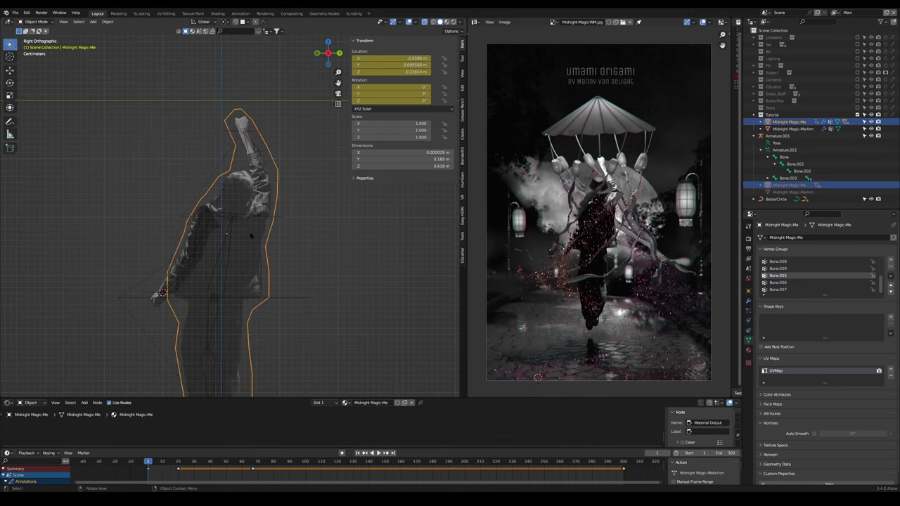
- Test-move the raised wrist circle to check the head and shoulder deformation, cancelling the move
{"action": "left_click", "coordinate": [257, 131]}
{"action": "key", "text": "g"}
{"action": "right_click", "coordinate": [264, 173]}
- Paint the body mesh's Bone.005 vertex group at weight 1.000 over the head and raised shoulder, and return to Object Mode
{"action": "scroll", "coordinate": [253, 188], "scroll_direction": "up", "scroll_amount": 3}
{"action": "left_click", "coordinate": [227, 197]}
{"action": "key", "text": "ctrl+Tab"}
{"action": "left_click", "coordinate": [204, 180]}
{"action": "scroll", "coordinate": [226, 206], "scroll_direction": "up", "scroll_amount": 2}
{"action": "mouse_move", "coordinate": [236, 176]}
{"action": "left_mouse_down"}
{"action": "mouse_move", "coordinate": [237, 140]}
{"action": "mouse_move", "coordinate": [258, 233]}
{"action": "left_mouse_up"}
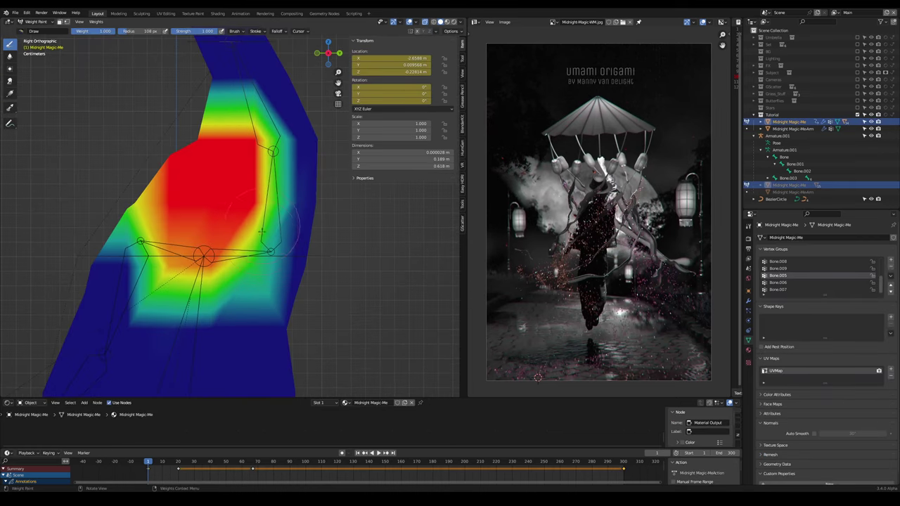
{"action": "scroll", "coordinate": [223, 197], "scroll_direction": "down", "scroll_amount": 3}
{"action": "key", "text": "ctrl+Tab"}
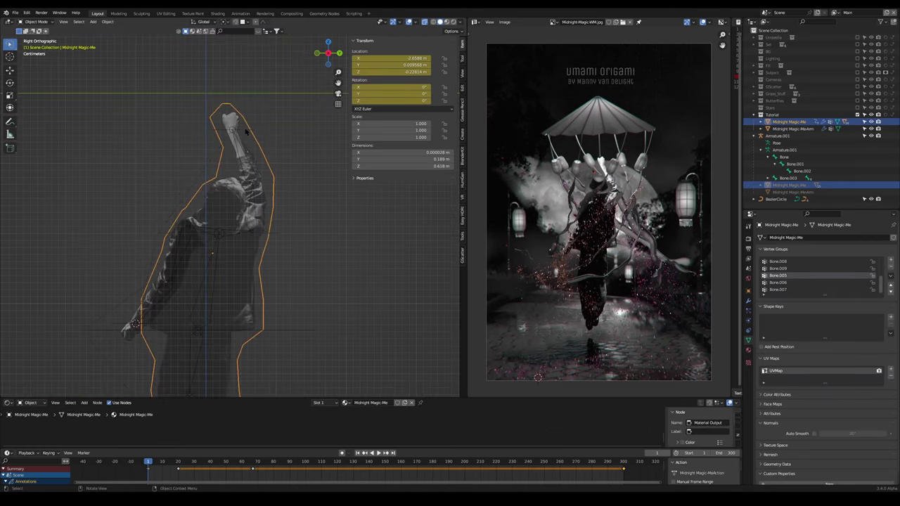
{"action": "left_click", "coordinate": [250, 140]}
{"action": "scroll", "coordinate": [202, 284], "scroll_direction": "down", "scroll_amount": 2}
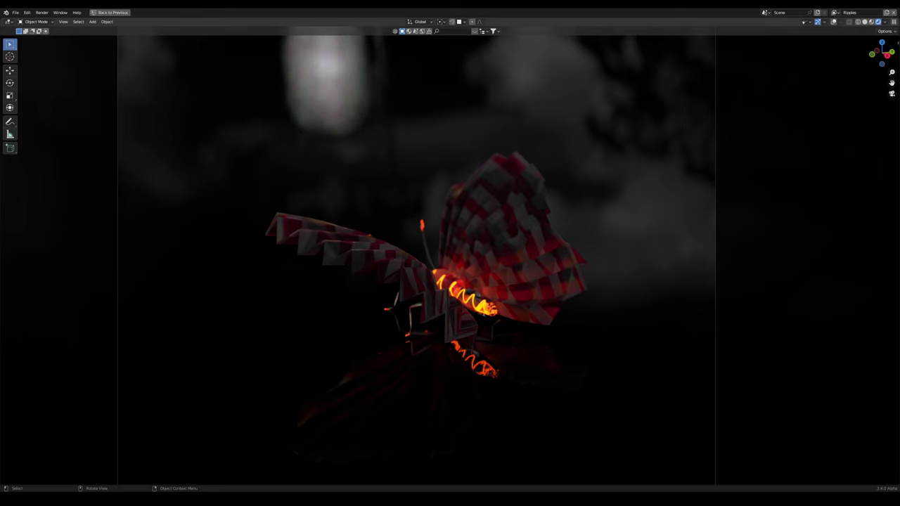
- Show the butterfly scene in wireframe and frame the butterfly's control circle and leg armatures for inspection
{"action": "key", "text": "shift+z"}
{"action": "middle_click_drag", "start_coordinate": [499, 342], "coordinate": [432, 346], "text": "alt"}
{"action": "left_click_drag", "start_coordinate": [431, 346], "coordinate": [534, 347]}
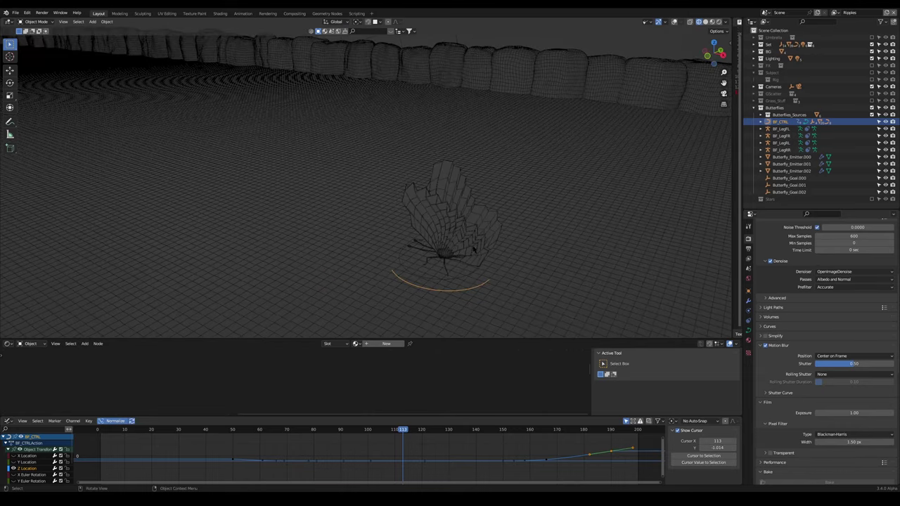
{"action": "key", "text": "KP_Decimal"}
{"action": "middle_click_drag", "start_coordinate": [365, 176], "coordinate": [365, 211]}
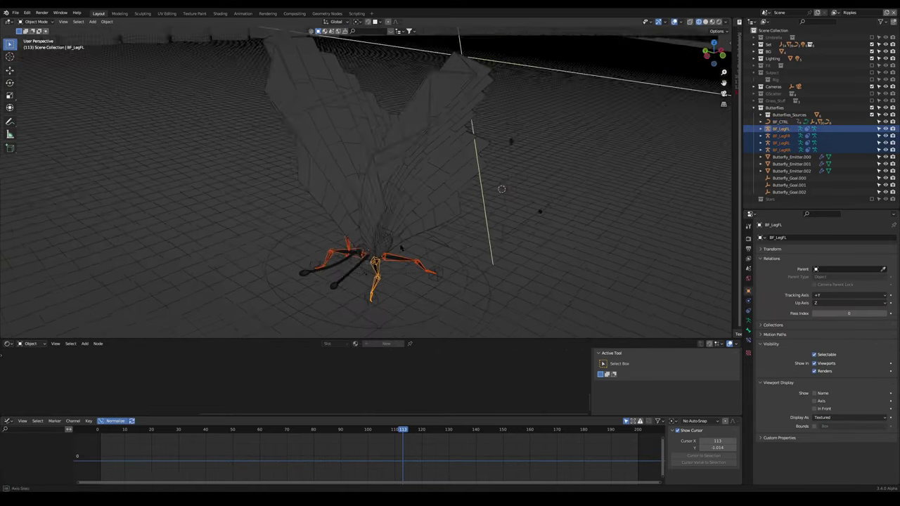
- Go to frame 140 and test-move the BF_Body_CTRL circle to examine how the butterfly's legs follow it
{"action": "middle_click_drag", "start_coordinate": [501, 188], "coordinate": [371, 320]}
{"action": "left_click_drag", "start_coordinate": [396, 435], "coordinate": [476, 420]}
{"action": "left_click", "coordinate": [550, 295]}
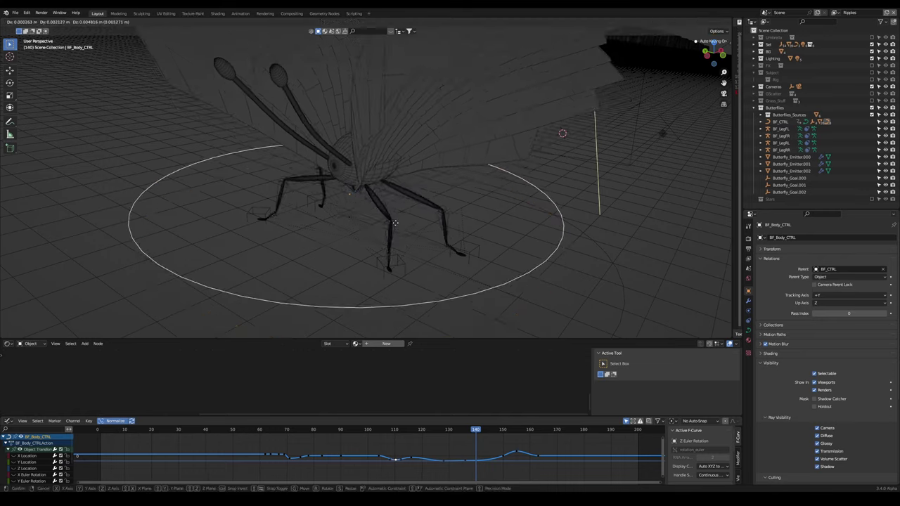
{"action": "left_click", "coordinate": [588, 240]}
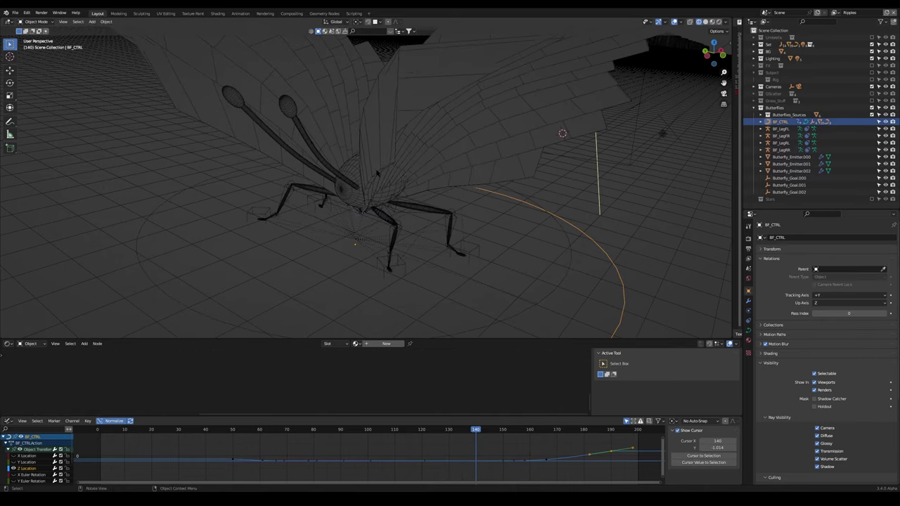
- Select the Butterfly.Hero wing mesh and try out its shape key value to examine how the wings are driven
{"action": "mouse_move", "coordinate": [375, 178]}
{"action": "middle_mouse_down"}
{"action": "mouse_move", "coordinate": [428, 175]}
{"action": "mouse_move", "coordinate": [367, 180]}
{"action": "middle_mouse_up"}
{"action": "left_click", "coordinate": [363, 201]}
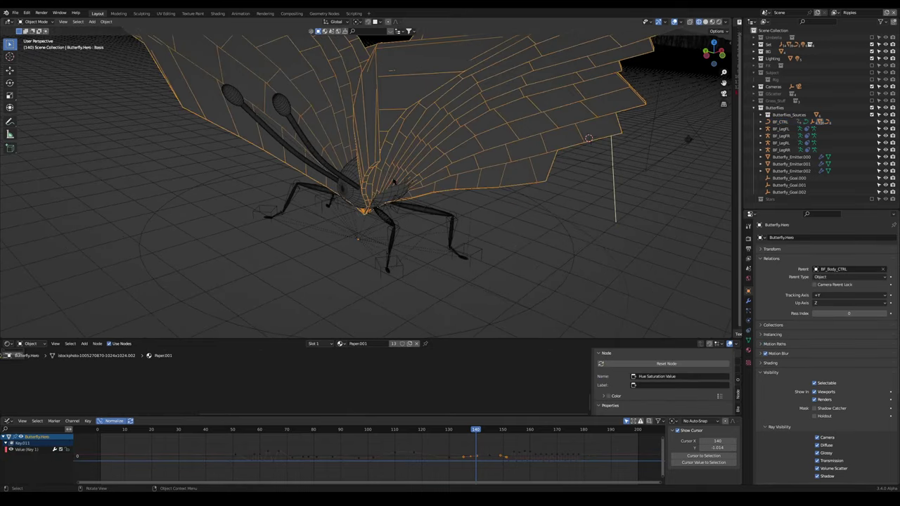
{"action": "middle_click_drag", "start_coordinate": [345, 222], "coordinate": [374, 220]}
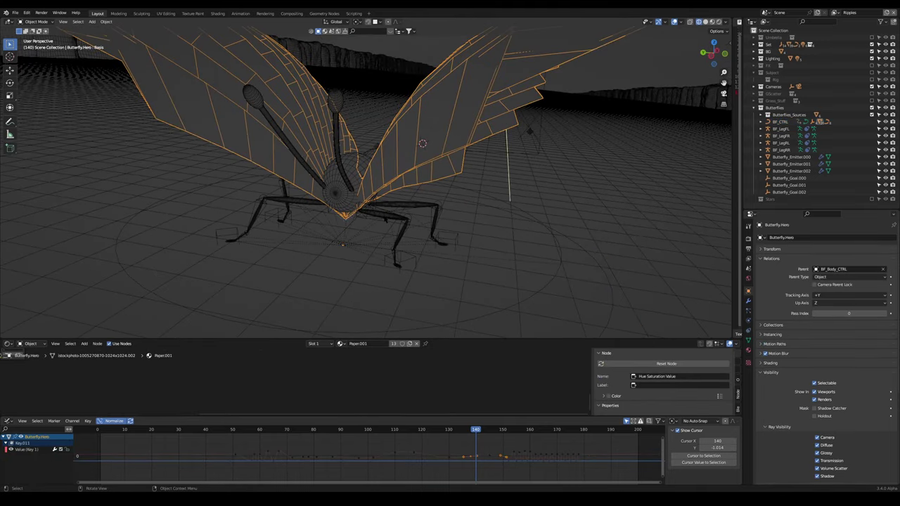
{"action": "left_click", "coordinate": [748, 340]}
{"action": "left_click_drag", "start_coordinate": [872, 318], "coordinate": [787, 310]}
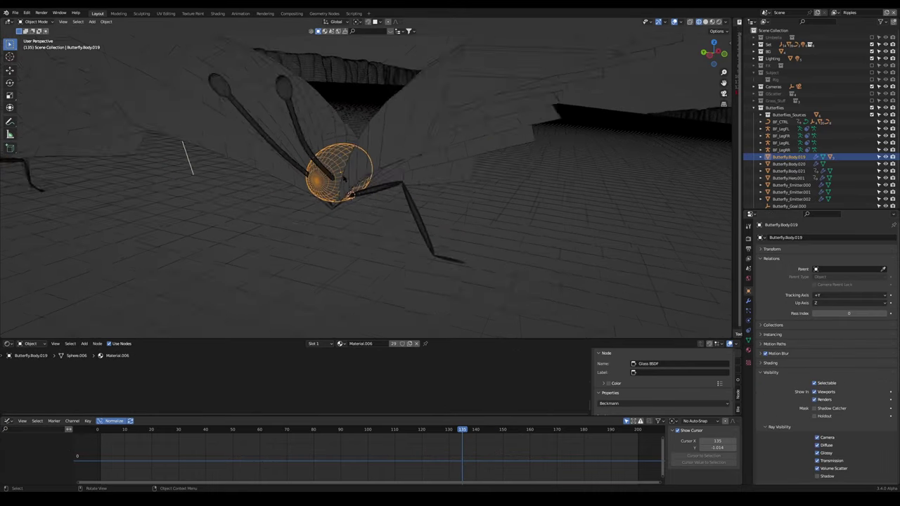
- Add an armature at the leg's body joint and scale its bone by 0.270 in Edit Mode
{"action": "middle_click_drag", "start_coordinate": [343, 178], "coordinate": [363, 239]}
{"action": "key", "text": "shift+a"}
{"action": "mouse_move", "coordinate": [365, 241]}
{"action": "left_click", "coordinate": [421, 241]}
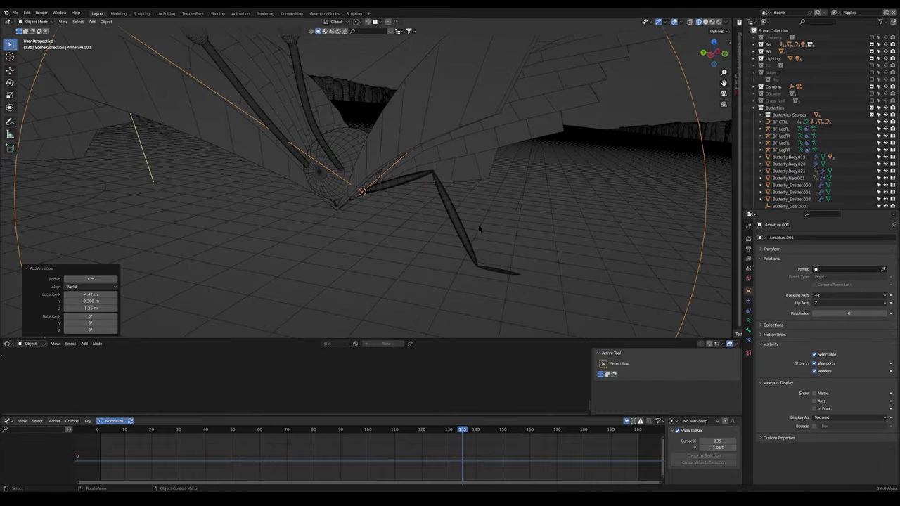
{"action": "scroll", "coordinate": [481, 229], "scroll_direction": "down", "scroll_amount": 3}
{"action": "key", "text": "Tab"}
{"action": "key", "text": "s"}
{"action": "left_click", "coordinate": [438, 215]}
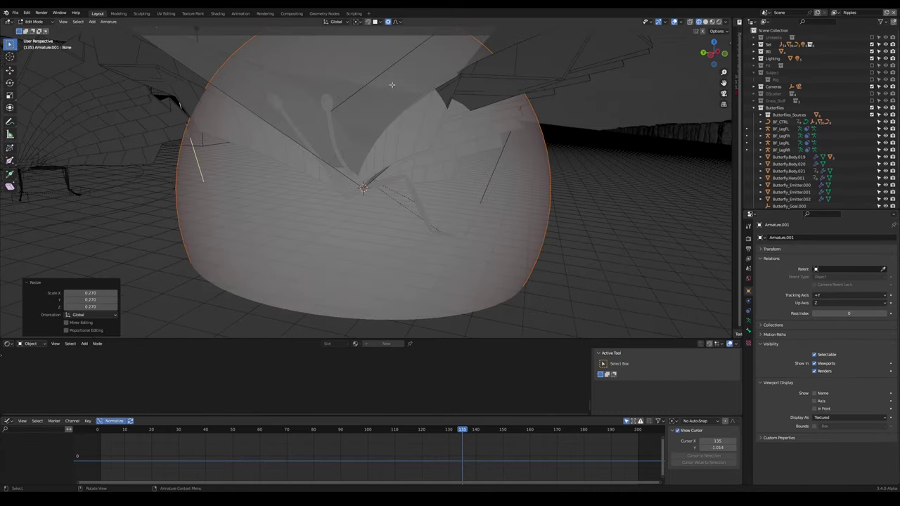
{"action": "left_click", "coordinate": [392, 85]}
{"action": "key", "text": "s"}
{"action": "left_click", "coordinate": [485, 229]}
{"action": "key", "text": "ctrl+z"}
{"action": "key", "text": "period"}
{"action": "key", "text": "s"}
{"action": "right_click", "coordinate": [542, 229]}
- Set the pivot point to 3D Cursor and scale the bone down to about the upper leg segment's length
{"action": "key", "text": "period"}
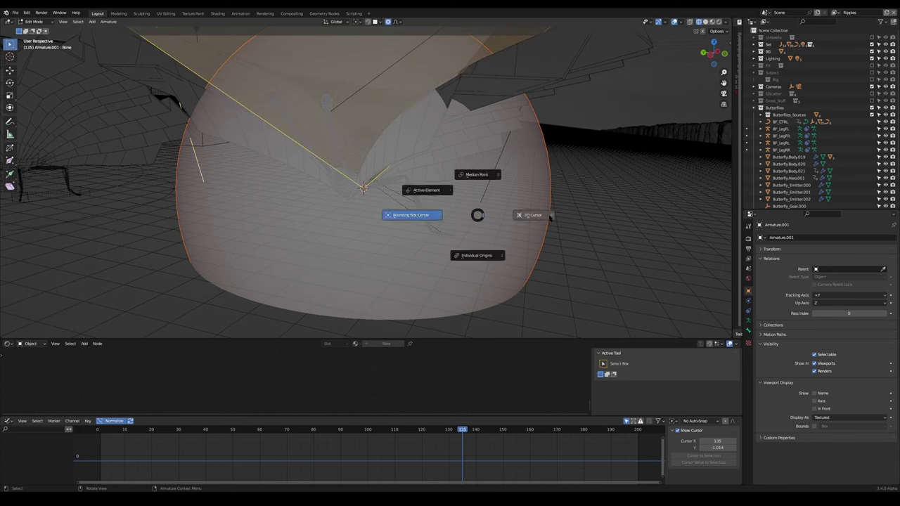
{"action": "left_click", "coordinate": [536, 215]}
{"action": "key", "text": "s"}
{"action": "left_click", "coordinate": [415, 215]}
{"action": "key", "text": "s"}
{"action": "left_click", "coordinate": [385, 205]}
- Move the bone's tip onto the leg's knee joint so the bone follows the upper leg segment
{"action": "middle_click_drag", "start_coordinate": [385, 205], "coordinate": [417, 213]}
{"action": "scroll", "coordinate": [408, 183], "scroll_direction": "up", "scroll_amount": 5}
{"action": "middle_click_drag", "start_coordinate": [397, 113], "coordinate": [387, 150]}
{"action": "left_click", "coordinate": [536, 280]}
{"action": "key", "text": "g"}
{"action": "right_click", "coordinate": [472, 162]}
{"action": "left_click", "coordinate": [451, 151]}
{"action": "key", "text": "g"}
{"action": "left_click", "coordinate": [515, 152]}
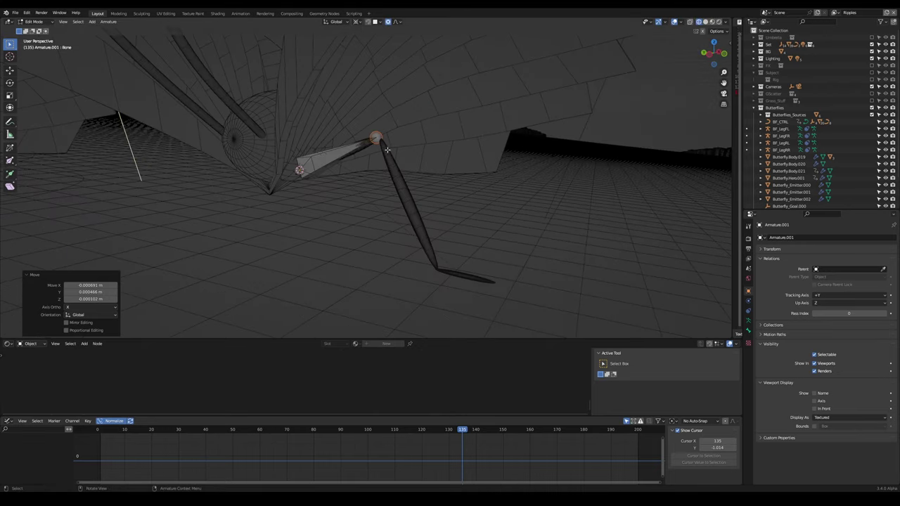
- Extrude two more bones from the knee along the lower leg and foot, snapping their tips to the leg's joints
{"action": "key", "text": "Escape"}
{"action": "key", "text": "shift+s"}
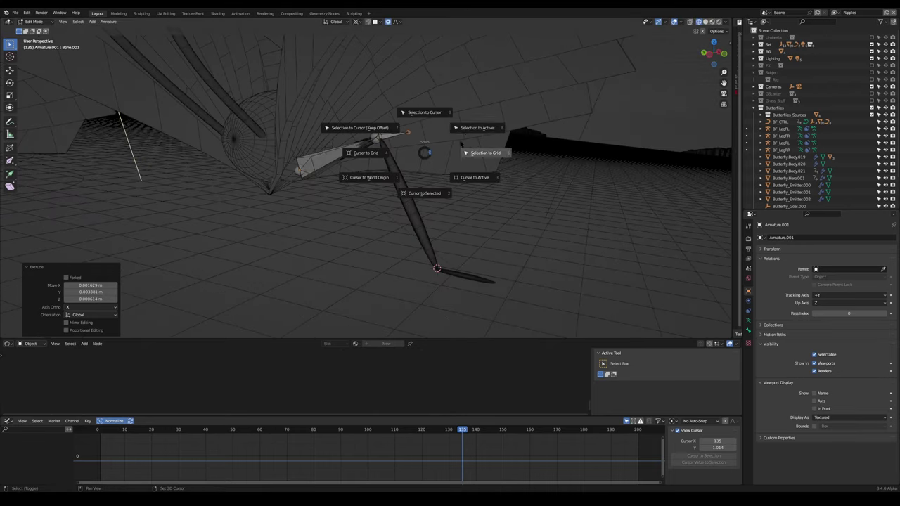
{"action": "left_click", "coordinate": [432, 138]}
{"action": "key", "text": "e"}
{"action": "left_click", "coordinate": [461, 263]}
{"action": "key", "text": "shift+s"}
{"action": "left_click", "coordinate": [474, 234]}
{"action": "middle_click_drag", "start_coordinate": [499, 258], "coordinate": [468, 263]}
{"action": "key", "text": "z"}
{"action": "key", "text": "Escape"}
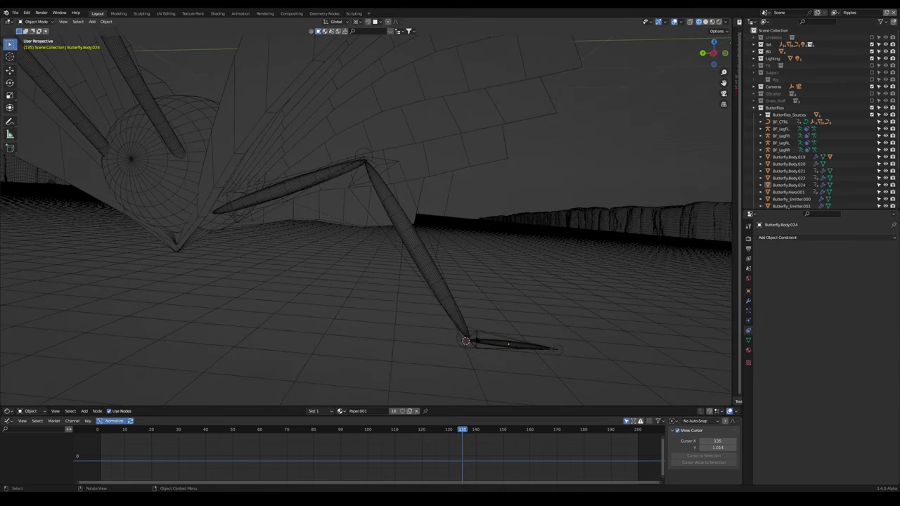
- Put the leg armature in Pose Mode and add an Inverse Kinematics constraint to the foot bone Bone.002
{"action": "left_click", "coordinate": [482, 335]}
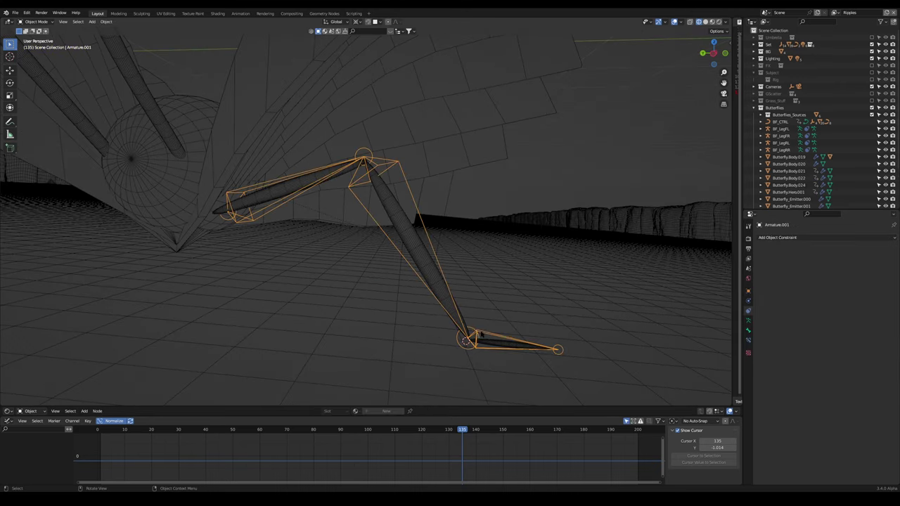
{"action": "key", "text": "ctrl+Tab"}
{"action": "left_click", "coordinate": [487, 339]}
{"action": "left_click", "coordinate": [749, 340]}
{"action": "left_click", "coordinate": [824, 238]}
{"action": "left_click", "coordinate": [833, 273]}
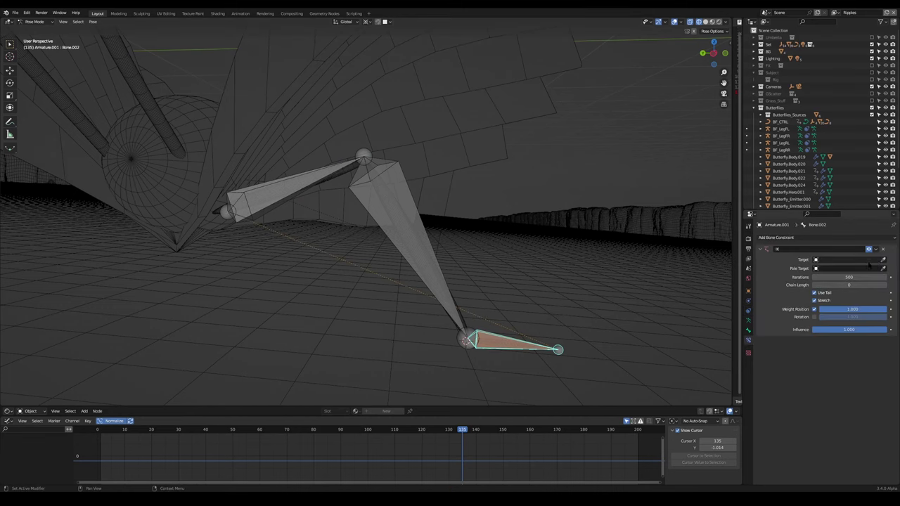
- Add a Bezier circle with a 0.01 m radius at the ankle joint in Object Mode, scale it down and apply its scale
{"action": "left_click", "coordinate": [383, 298]}
{"action": "key", "text": "shift+a"}
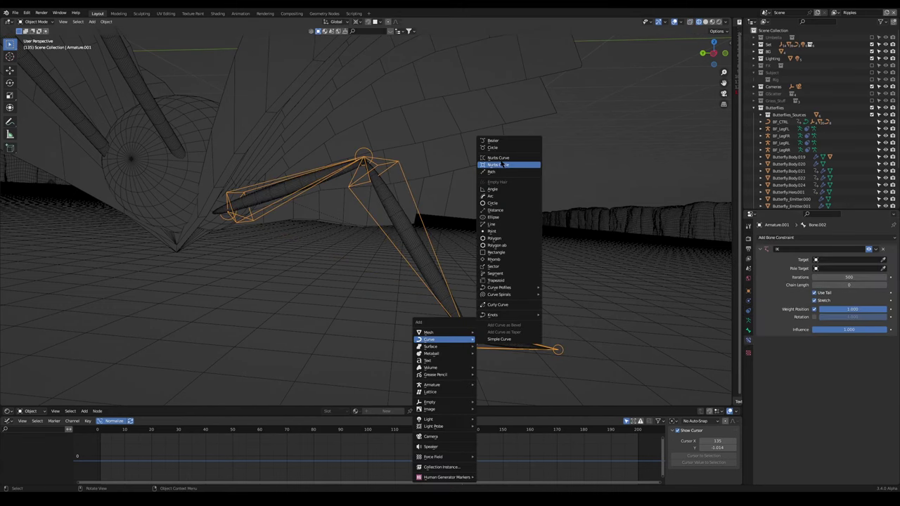
{"action": "left_click", "coordinate": [503, 148]}
{"action": "type", "text": ".1"}
{"action": "key", "text": "Return"}
{"action": "key", "text": "s"}
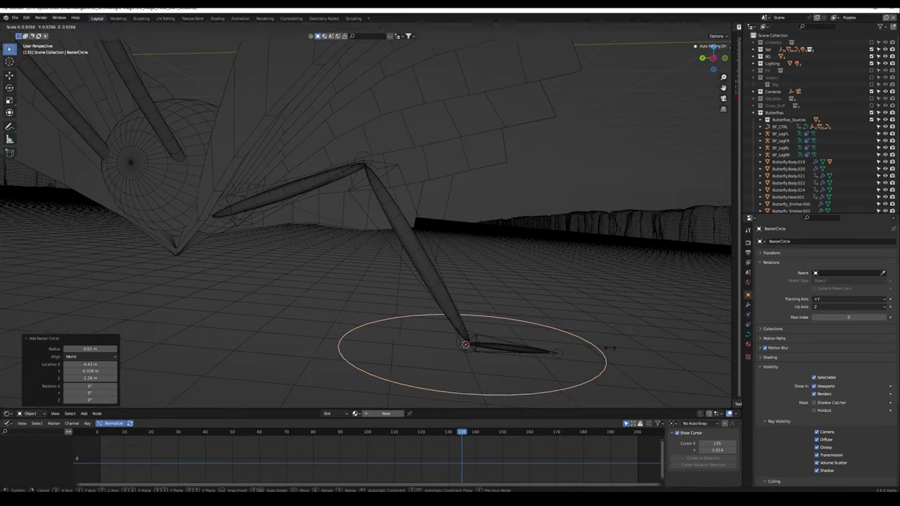
{"action": "left_click", "coordinate": [396, 335]}
{"action": "key", "text": "ctrl+a"}
{"action": "left_click", "coordinate": [570, 339]}
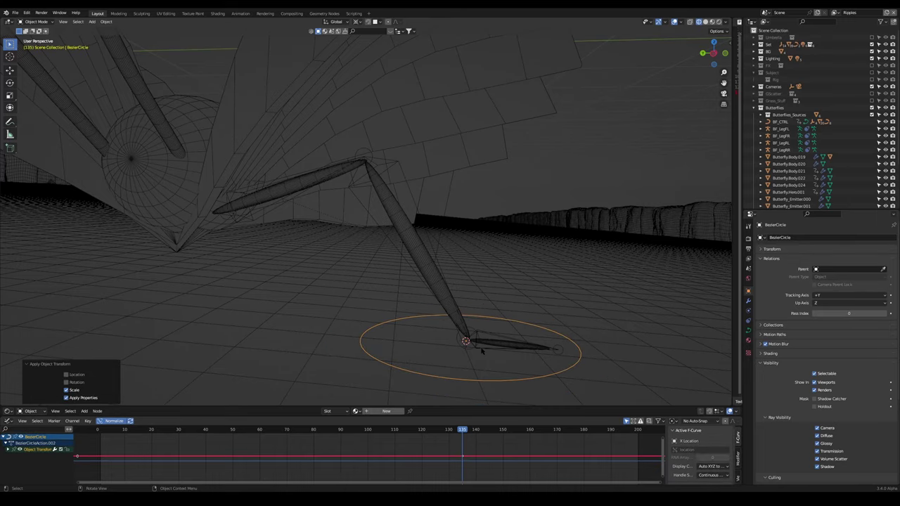
- Set BezierCircle as the target of the foot bone's IK constraint and return to Object Mode
{"action": "left_click", "coordinate": [483, 350]}
{"action": "key", "text": "Tab"}
{"action": "left_click", "coordinate": [482, 387]}
{"action": "left_click", "coordinate": [847, 259]}
{"action": "left_click", "coordinate": [843, 270]}
{"action": "key", "text": "ctrl+Tab"}
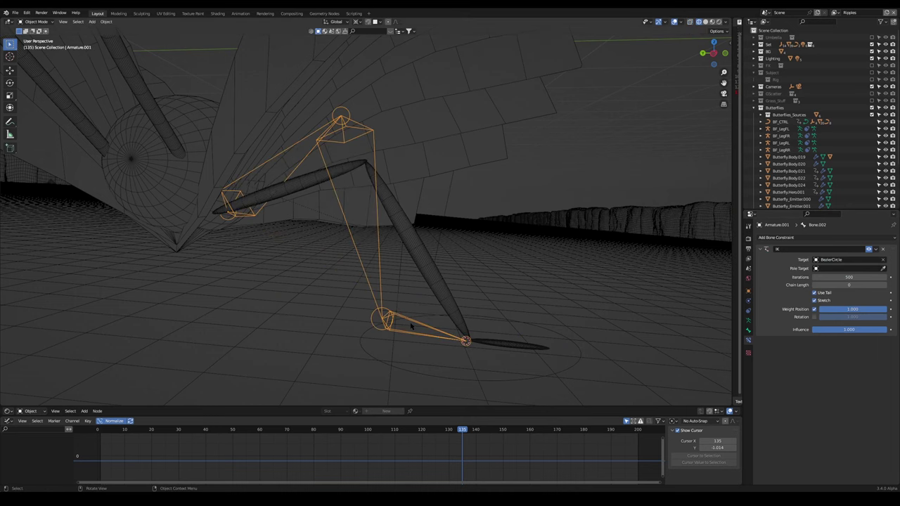
- Move the IK target circle from the ankle to the tip of the foot, first along the Y axis
{"action": "left_click", "coordinate": [426, 370]}
{"action": "key", "text": "g"}
{"action": "key", "text": "y"}
{"action": "left_click", "coordinate": [524, 359]}
{"action": "middle_click_drag", "start_coordinate": [523, 359], "coordinate": [588, 353]}
{"action": "key", "text": "g"}
{"action": "left_click", "coordinate": [617, 354]}
- Snap the 3D cursor to the butterfly's body, add a second Bezier circle there and scale it around the body
{"action": "scroll", "coordinate": [600, 348], "scroll_direction": "down", "scroll_amount": 4}
{"action": "left_click", "coordinate": [277, 199]}
{"action": "right_click", "coordinate": [277, 200]}
{"action": "key", "text": "shift+s"}
{"action": "left_click", "coordinate": [311, 222]}
{"action": "key", "text": "shift+a"}
{"action": "left_click", "coordinate": [321, 234]}
{"action": "key", "text": "s"}
{"action": "left_click", "coordinate": [544, 272]}
- Parent the leg armature to the body circle
{"action": "middle_click_drag", "start_coordinate": [543, 272], "coordinate": [307, 215]}
{"action": "left_click", "coordinate": [308, 215]}
{"action": "left_click", "coordinate": [240, 214], "text": "shift"}
{"action": "key", "text": "ctrl+p"}
{"action": "left_click", "coordinate": [241, 213]}
{"action": "left_click", "coordinate": [260, 221]}
- Select the body, antennae and wing meshes and parent them to the body circle
{"action": "left_click", "coordinate": [234, 212]}
{"action": "left_click", "coordinate": [279, 196]}
{"action": "left_click", "coordinate": [260, 163], "text": "shift"}
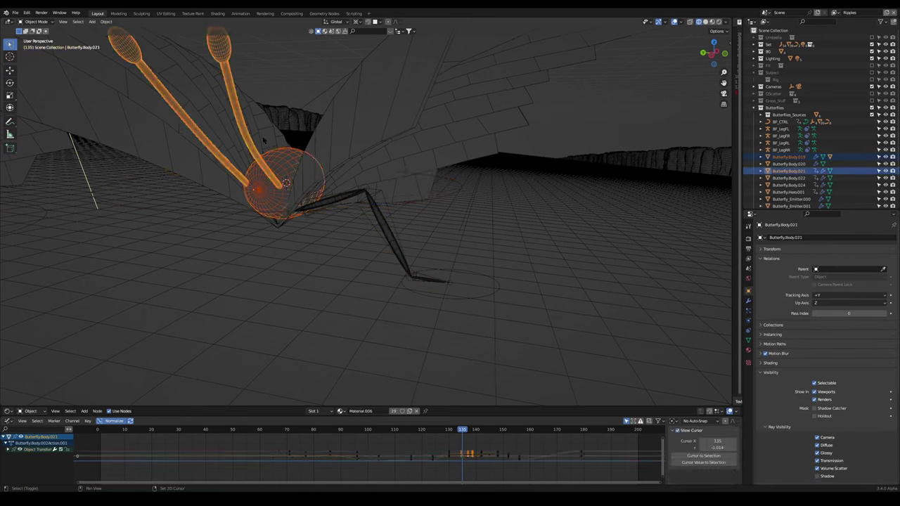
{"action": "left_click", "coordinate": [326, 161], "text": "shift"}
{"action": "middle_click_drag", "start_coordinate": [326, 160], "coordinate": [320, 211]}
{"action": "left_click", "coordinate": [316, 133], "text": "shift"}
{"action": "left_click", "coordinate": [303, 292], "text": "shift"}
{"action": "key", "text": "ctrl+p"}
{"action": "left_click", "coordinate": [301, 292]}
- Clear the parent of the leg's middle segment and test-move the body circle, cancelling the moves
{"action": "middle_click_drag", "start_coordinate": [302, 292], "coordinate": [365, 211]}
{"action": "left_click", "coordinate": [355, 182]}
{"action": "key", "text": "g"}
{"action": "right_click", "coordinate": [361, 219]}
{"action": "left_click", "coordinate": [380, 218]}
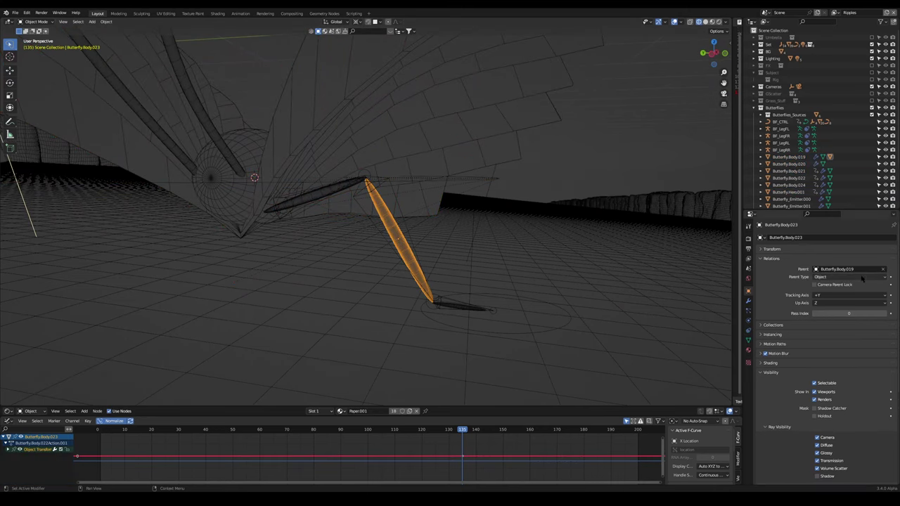
{"action": "key", "text": "alt+p"}
{"action": "left_click", "coordinate": [510, 283]}
{"action": "left_click", "coordinate": [276, 183]}
{"action": "key", "text": "g"}
{"action": "right_click", "coordinate": [277, 229]}
{"action": "left_click", "coordinate": [509, 336]}
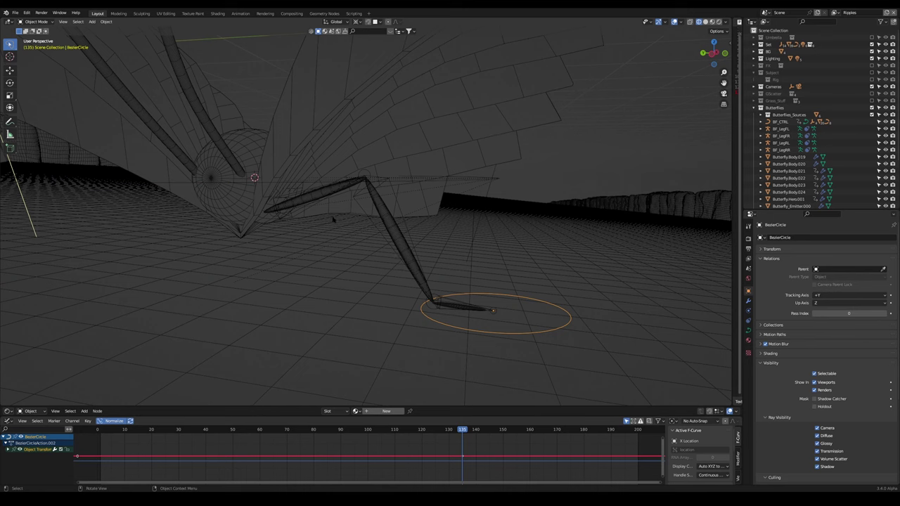
- Add a Child Of constraint to the upper leg segment, targeting the armature's upper leg bone, and set its inverse
{"action": "left_click", "coordinate": [301, 202]}
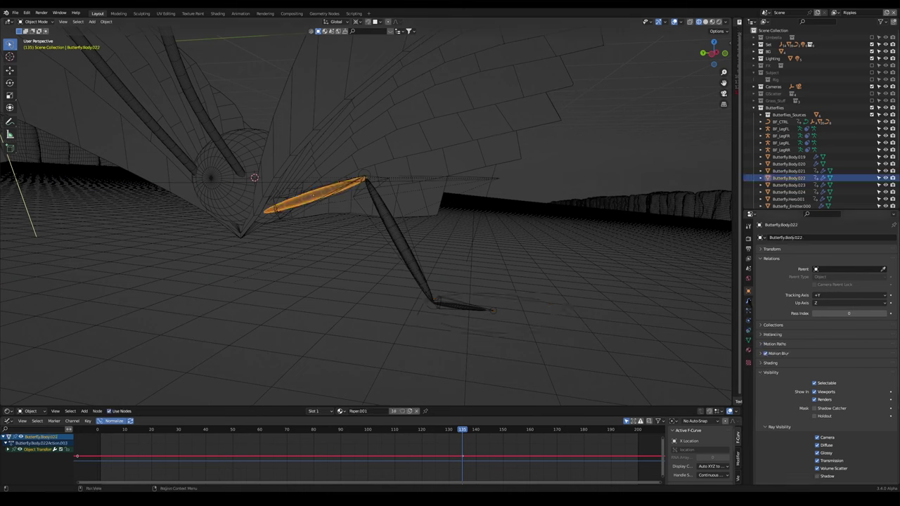
{"action": "left_click", "coordinate": [749, 330]}
{"action": "left_click", "coordinate": [777, 237]}
{"action": "left_click", "coordinate": [879, 273]}
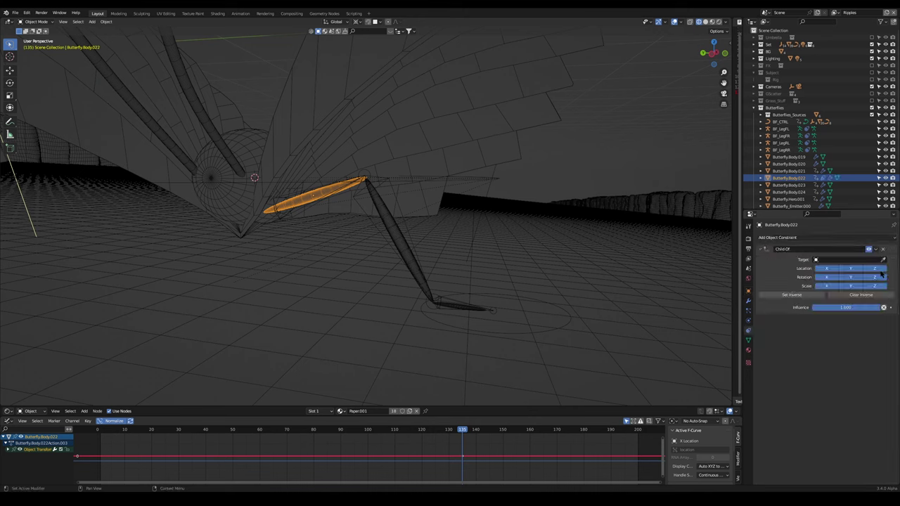
{"action": "left_click", "coordinate": [292, 215]}
{"action": "left_click", "coordinate": [844, 267]}
{"action": "left_click", "coordinate": [843, 285]}
{"action": "left_click", "coordinate": [792, 303]}
- Add a Child Of constraint to the middle leg segment, targeting the armature's middle bone, and set its inverse
{"action": "left_click", "coordinate": [398, 242]}
{"action": "left_click", "coordinate": [776, 237]}
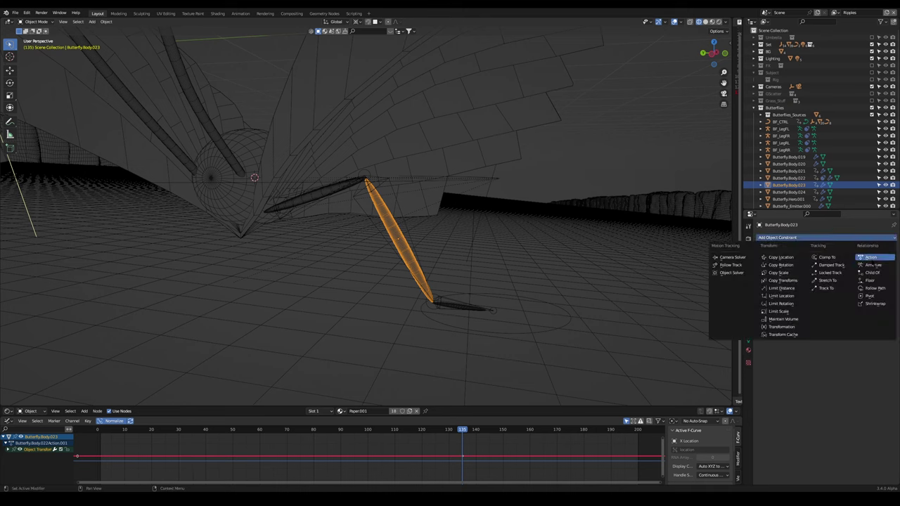
{"action": "left_click", "coordinate": [875, 273]}
{"action": "left_click", "coordinate": [292, 215]}
{"action": "left_click", "coordinate": [843, 268]}
{"action": "left_click", "coordinate": [844, 285]}
{"action": "left_click", "coordinate": [792, 303]}
- Add a Child Of constraint to the foot segment with target Armature.001 and bone Bone.002
{"action": "left_click", "coordinate": [458, 306]}
{"action": "left_click", "coordinate": [777, 237]}
{"action": "left_click", "coordinate": [874, 267]}
{"action": "left_click", "coordinate": [431, 300]}
{"action": "left_click", "coordinate": [843, 268]}
{"action": "left_click", "coordinate": [840, 294]}
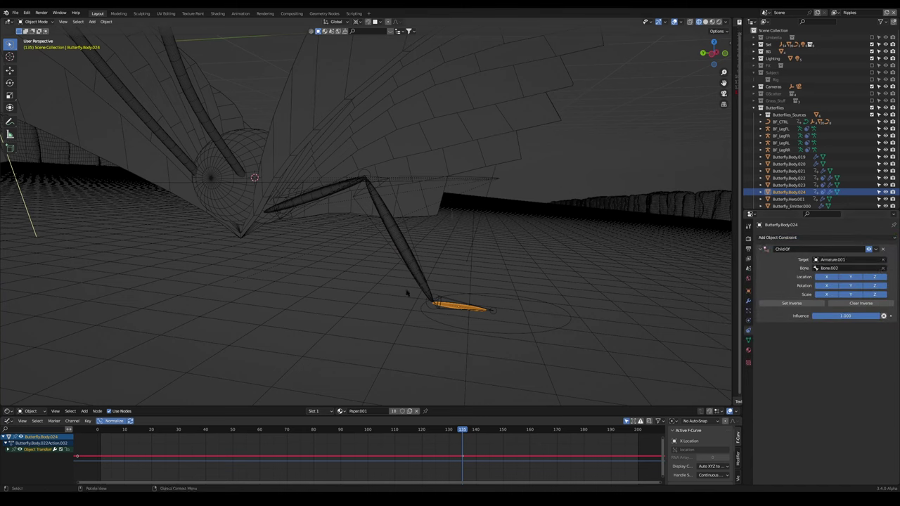
- Test-move the foot circle and the body circle to check the leg's response, reverting both moves
{"action": "left_click", "coordinate": [547, 334]}
{"action": "key", "text": "g"}
{"action": "key", "text": "Escape"}
{"action": "left_click", "coordinate": [172, 184]}
{"action": "left_click", "coordinate": [170, 183]}
{"action": "key", "text": "g"}
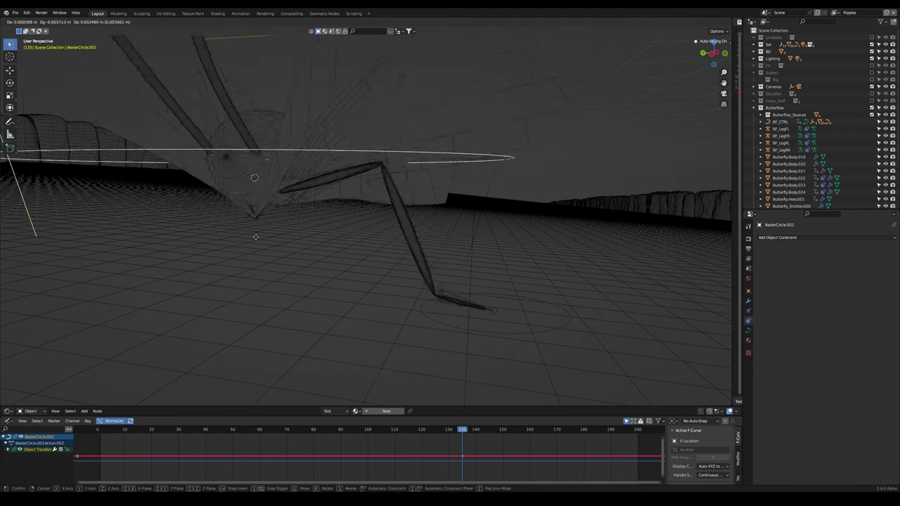
{"action": "left_click", "coordinate": [261, 236]}
{"action": "middle_click_drag", "start_coordinate": [261, 229], "coordinate": [311, 235]}
{"action": "key", "text": "ctrl+z"}
- Test-rotate the body circle, test-move it in the horizontal plane and test-move the foot circle, cancelling each transform
{"action": "key", "text": "r"}
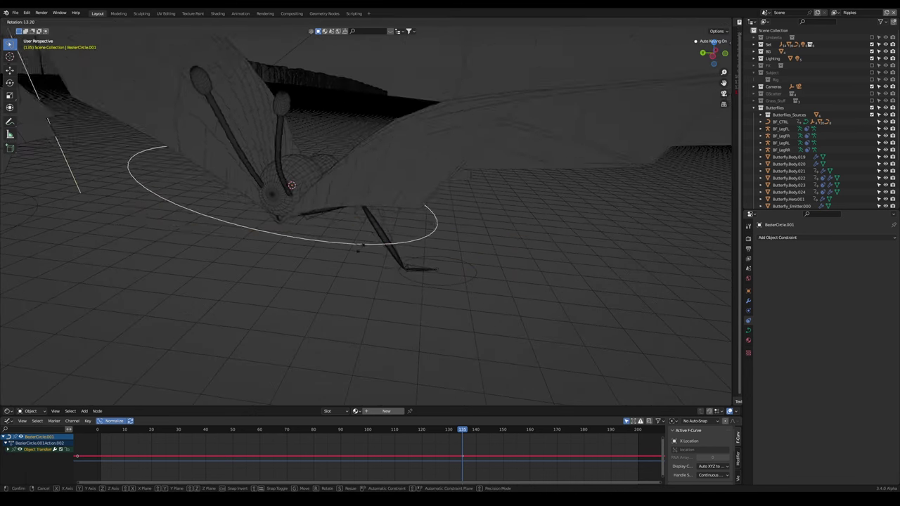
{"action": "key", "text": "r"}
{"action": "right_click", "coordinate": [365, 244]}
{"action": "key", "text": "g"}
{"action": "key", "text": "shift+z"}
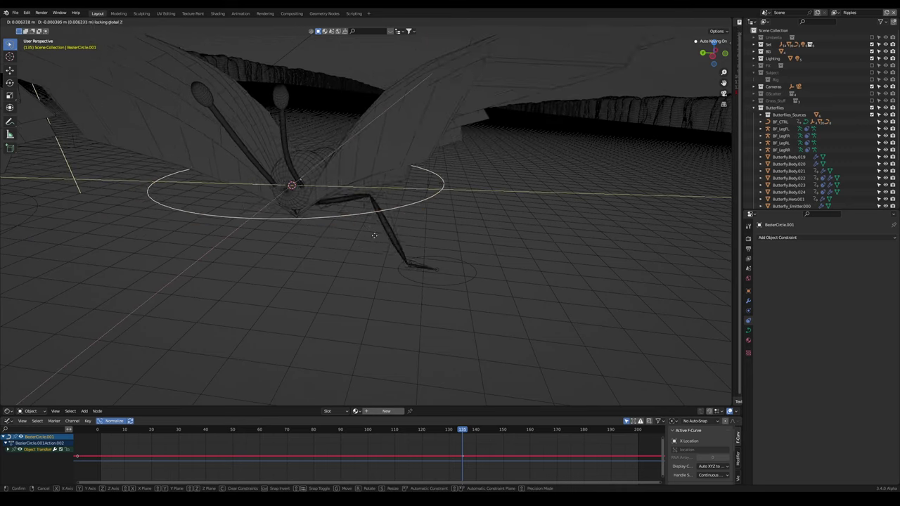
{"action": "right_click", "coordinate": [385, 241]}
{"action": "left_click", "coordinate": [464, 283]}
{"action": "key", "text": "g"}
{"action": "right_click", "coordinate": [348, 247]}
{"action": "middle_click_drag", "start_coordinate": [346, 248], "coordinate": [312, 257]}
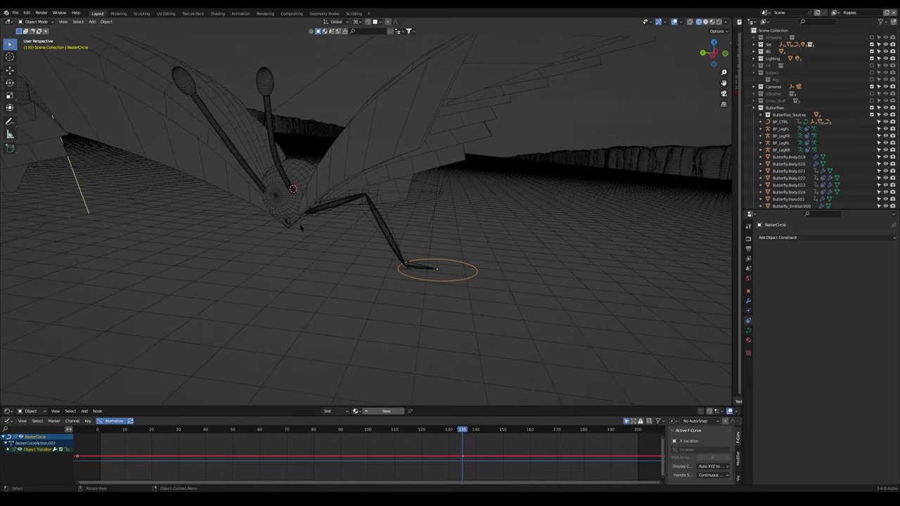
- Add a large Bezier circle below the butterfly's body, scale it, apply its scale and select the body circle
{"action": "key", "text": "shift+a"}
{"action": "mouse_move", "coordinate": [338, 255]}
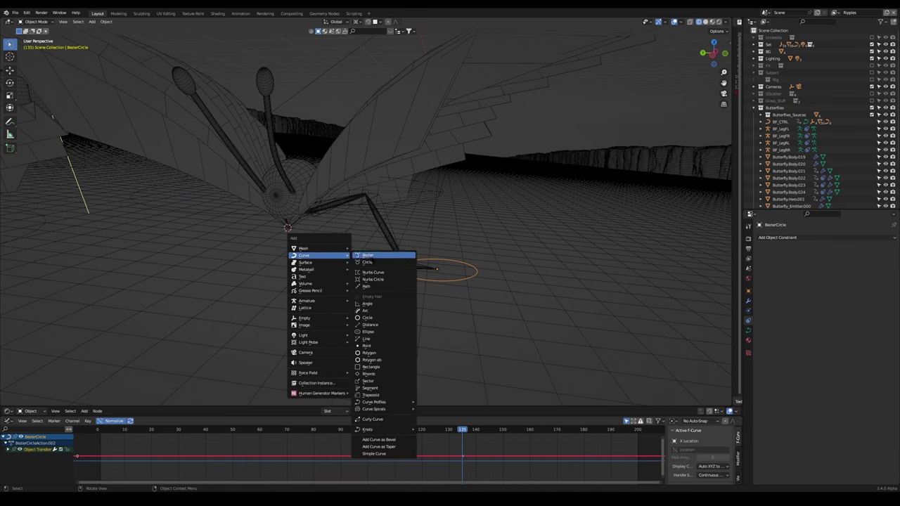
{"action": "left_click", "coordinate": [374, 264]}
{"action": "key", "text": "s"}
{"action": "left_click", "coordinate": [568, 299]}
{"action": "key", "text": "ctrl+a"}
{"action": "left_click", "coordinate": [259, 328]}
{"action": "left_click", "coordinate": [243, 209]}
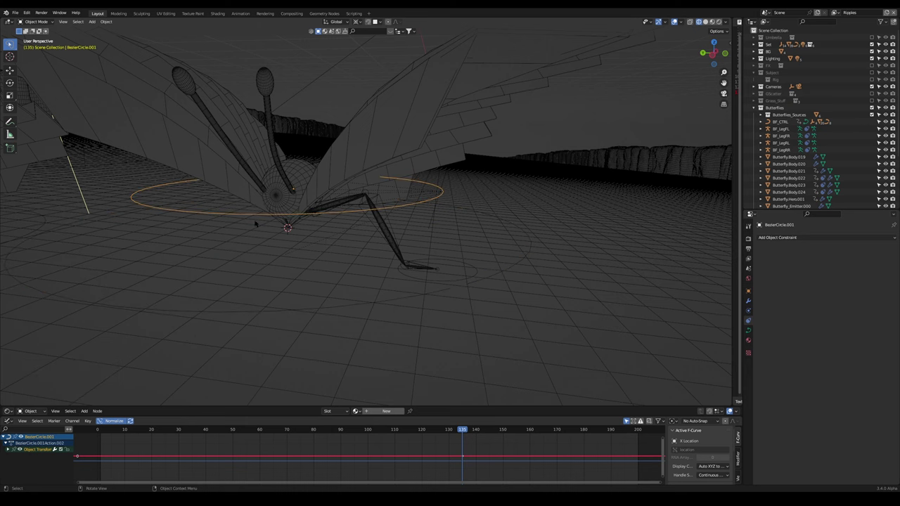
- Parent the foot circle and the body circle to the large main circle as Object with Keep Transform
{"action": "left_click", "coordinate": [457, 276], "text": "shift"}
{"action": "left_click", "coordinate": [454, 294], "text": "shift"}
{"action": "key", "text": "ctrl+p"}
{"action": "left_click", "coordinate": [452, 290]}
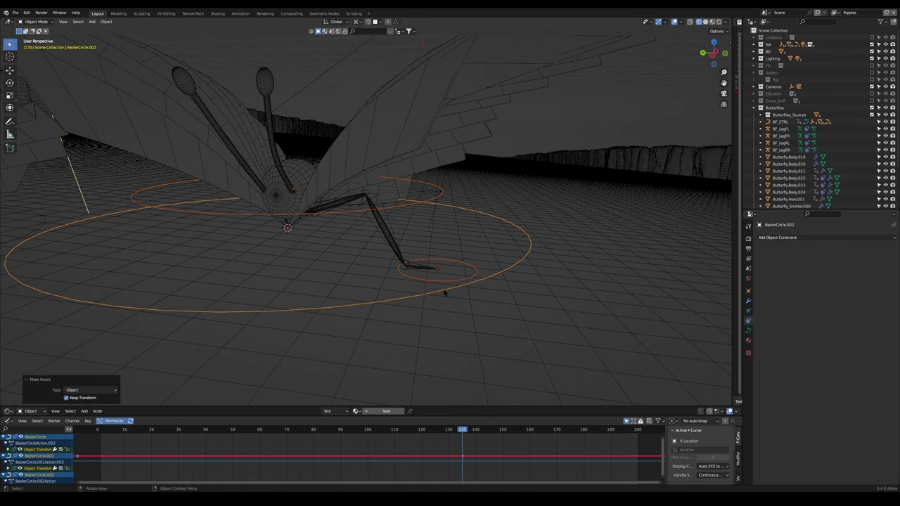
- Test-move the large main circle to check how the parented circles and leg follow
{"action": "left_click", "coordinate": [444, 293]}
{"action": "key", "text": "g"}
{"action": "left_click", "coordinate": [469, 246]}
{"action": "middle_click_drag", "start_coordinate": [469, 248], "coordinate": [408, 281]}
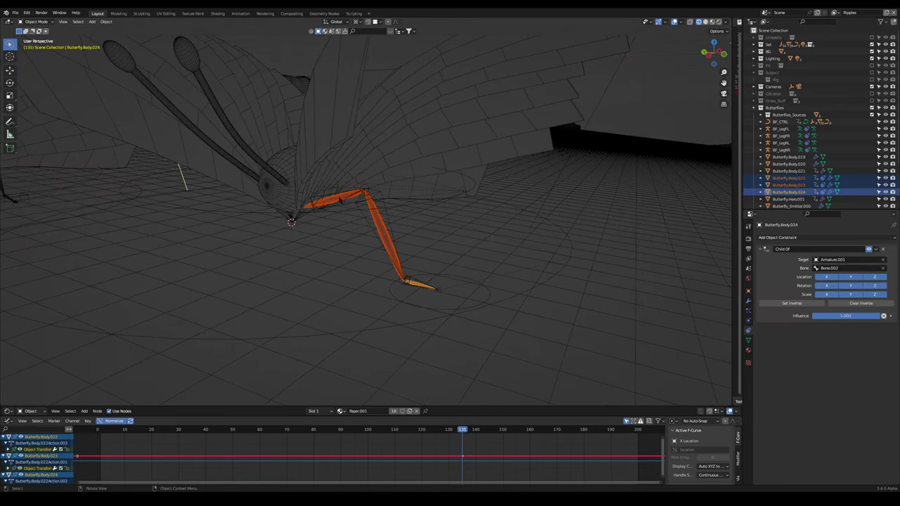
- Duplicate the three leg segments, their armature and the foot circle in place
{"action": "left_click", "coordinate": [340, 200]}
{"action": "left_click", "coordinate": [384, 235], "text": "shift"}
{"action": "left_click", "coordinate": [416, 282], "text": "shift"}
{"action": "left_click", "coordinate": [412, 279], "text": "shift"}
{"action": "left_click", "coordinate": [413, 279], "text": "shift"}
{"action": "key", "text": "shift+d"}
{"action": "key", "text": "Escape"}
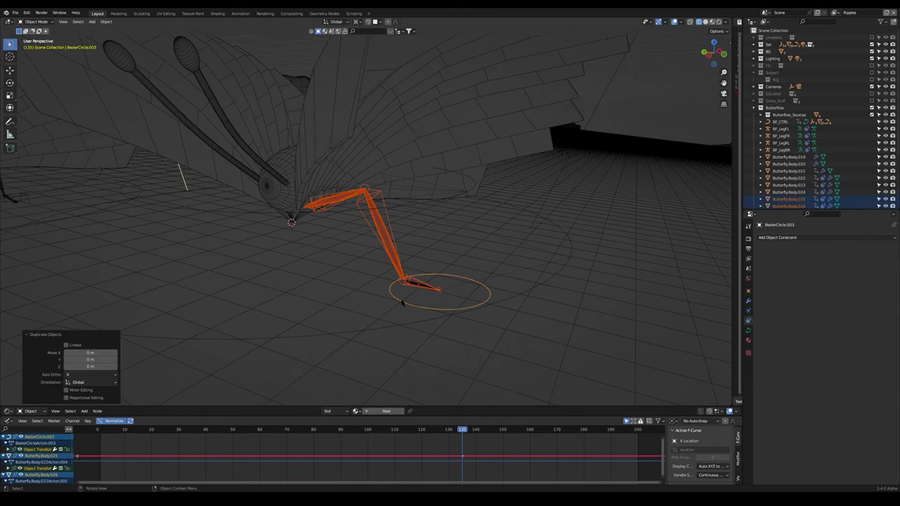
- Move the duplicated foot circle in the horizontal plane away from the original foot
{"action": "left_click", "coordinate": [402, 302]}
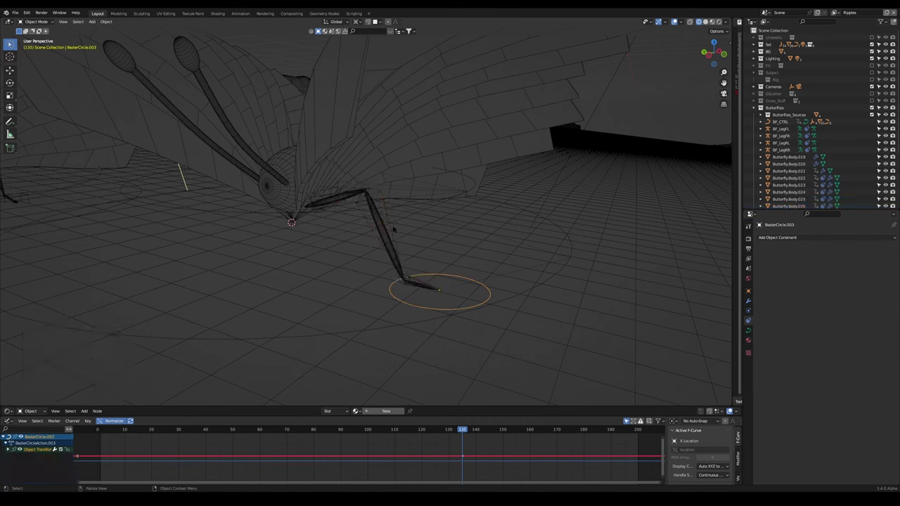
{"action": "key", "text": "g"}
{"action": "key", "text": "shift+z"}
{"action": "left_click", "coordinate": [448, 242]}
- Reposition the duplicated leg armature along the X axis so the second leg attaches beside the first
{"action": "left_click", "coordinate": [398, 228]}
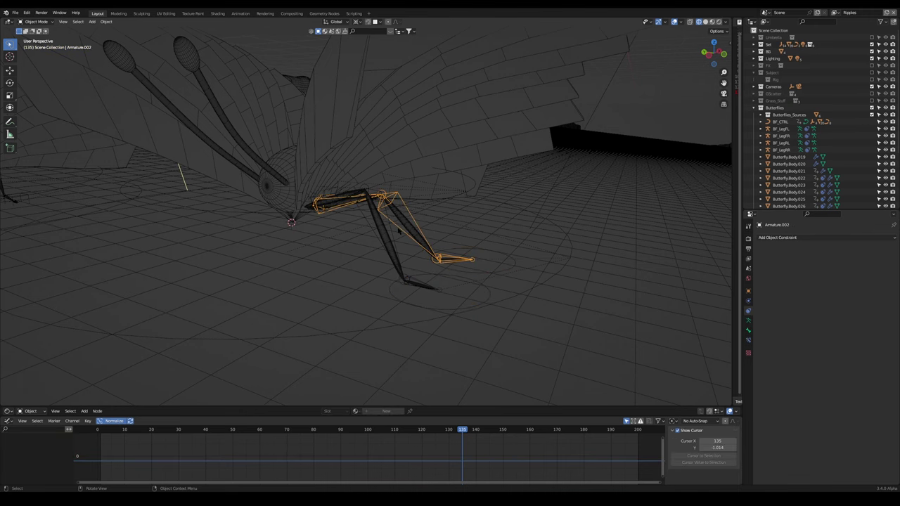
{"action": "key", "text": "g"}
{"action": "key", "text": "x"}
{"action": "left_click", "coordinate": [407, 222]}
{"action": "middle_click_drag", "start_coordinate": [407, 222], "coordinate": [470, 262]}
{"action": "key", "text": "g"}
{"action": "key", "text": "z"}
{"action": "key", "text": "x"}
{"action": "left_click", "coordinate": [426, 226]}
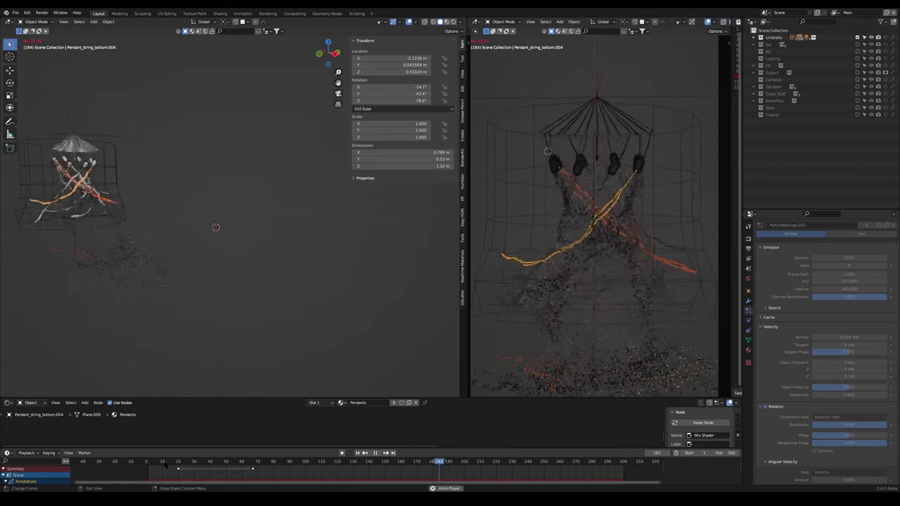
- Pause the umbrella particle animation and step back through its frames to frame 173
{"action": "key", "text": "space"}
{"action": "left_click_drag", "start_coordinate": [485, 464], "coordinate": [457, 463]}
{"action": "key", "text": "Left"}
{"action": "key", "text": "Left"}
{"action": "key", "text": "Left"}
{"action": "key", "text": "Left"}
{"action": "key", "text": "Left"}
{"action": "key", "text": "Left"}
{"action": "key", "text": "Left"}
{"action": "key", "text": "Left"}
{"action": "key", "text": "Left"}
{"action": "key", "text": "Left"}
{"action": "key", "text": "Left"}
{"action": "key", "text": "Left"}
{"action": "key", "text": "Left"}
{"action": "key", "text": "Left"}
{"action": "key", "text": "Left"}
{"action": "key", "text": "Left"}
{"action": "key", "text": "Left"}
{"action": "key", "text": "Left"}
{"action": "key", "text": "Left"}
{"action": "key", "text": "Left"}
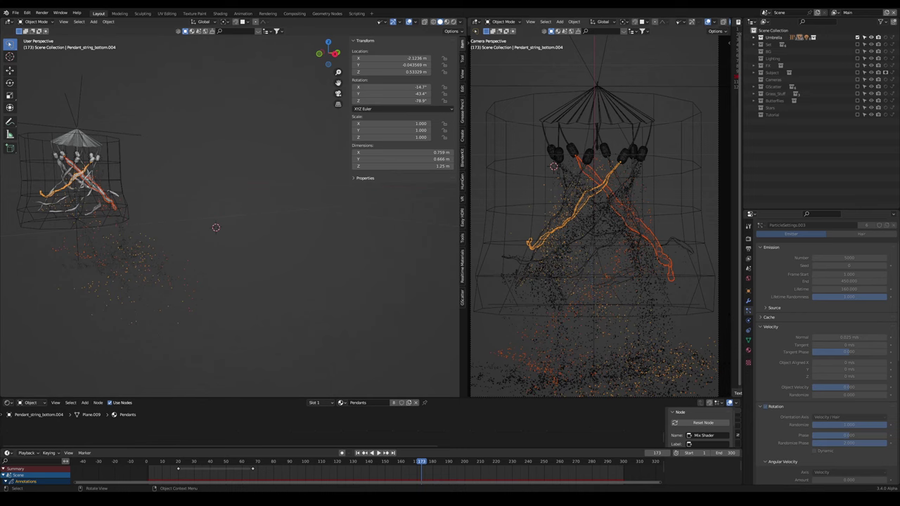
- Play the umbrella particle simulation from frame 1, scrub around frame 39 and stop playback at frame 40
{"action": "scroll", "coordinate": [818, 287], "scroll_direction": "up", "scroll_amount": 2}
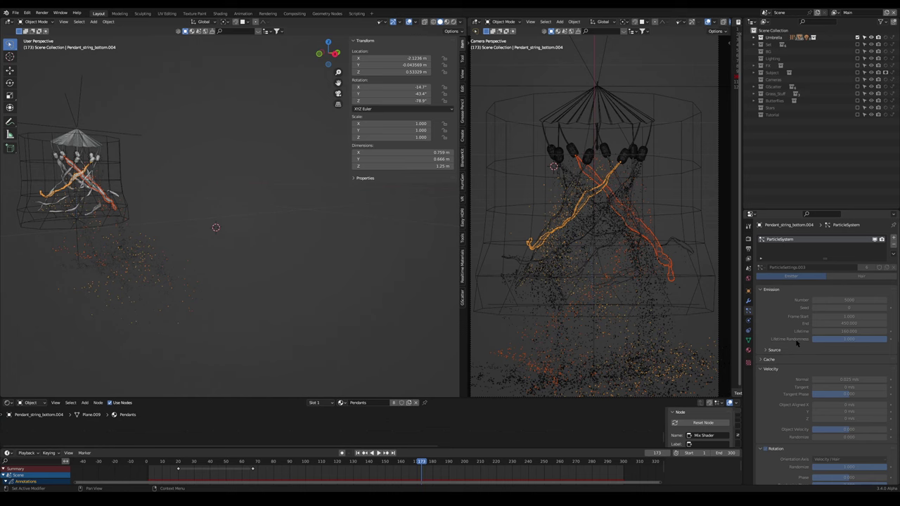
{"action": "left_click", "coordinate": [148, 464]}
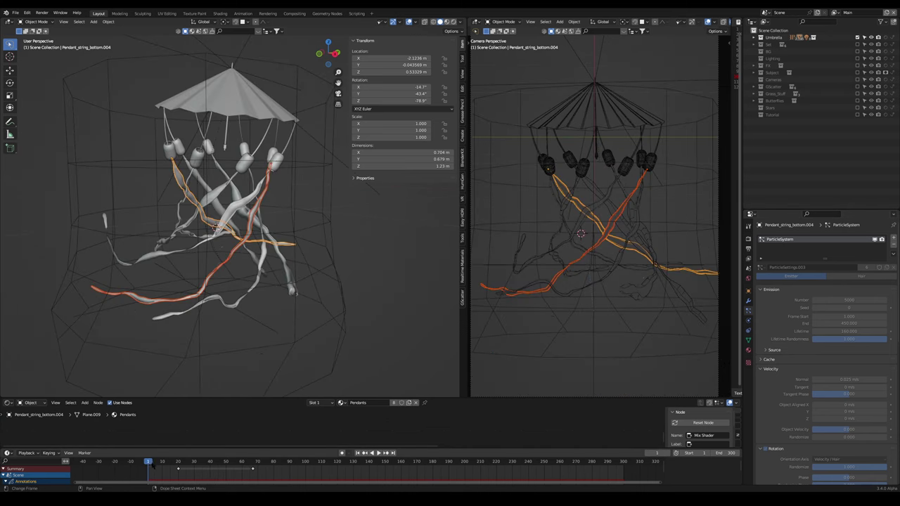
{"action": "key", "text": "space"}
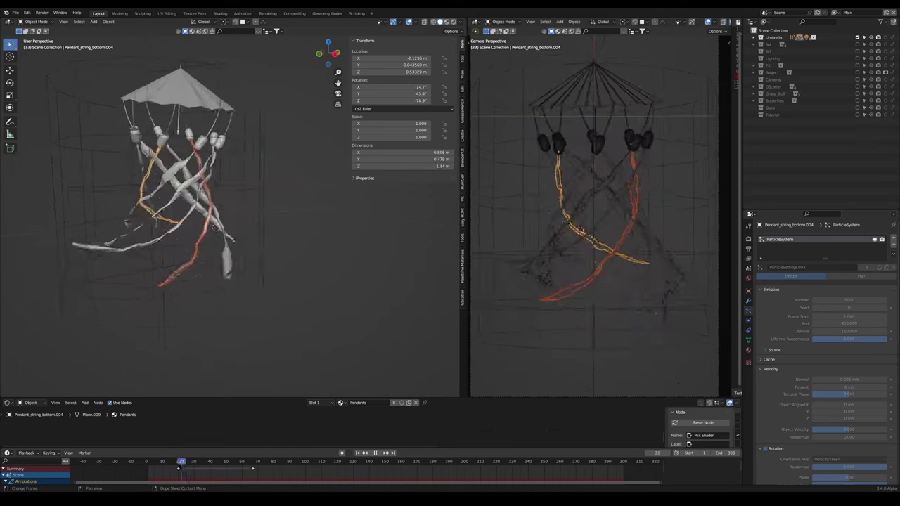
{"action": "mouse_move", "coordinate": [201, 465]}
{"action": "left_mouse_down"}
{"action": "mouse_move", "coordinate": [155, 467]}
{"action": "mouse_move", "coordinate": [229, 472]}
{"action": "mouse_move", "coordinate": [147, 471]}
{"action": "mouse_move", "coordinate": [210, 473]}
{"action": "left_mouse_up"}
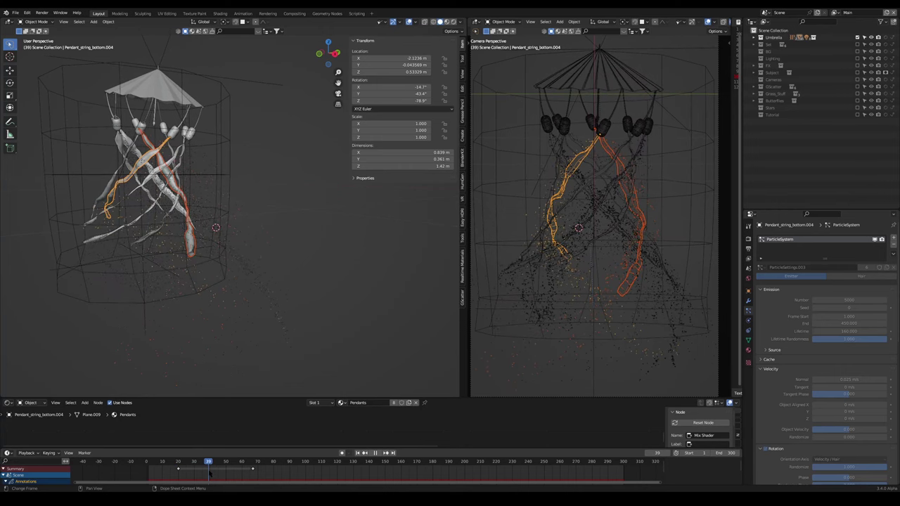
{"action": "mouse_move", "coordinate": [209, 473]}
{"action": "left_mouse_down"}
{"action": "mouse_move", "coordinate": [188, 471]}
{"action": "mouse_move", "coordinate": [208, 472]}
{"action": "left_mouse_up"}
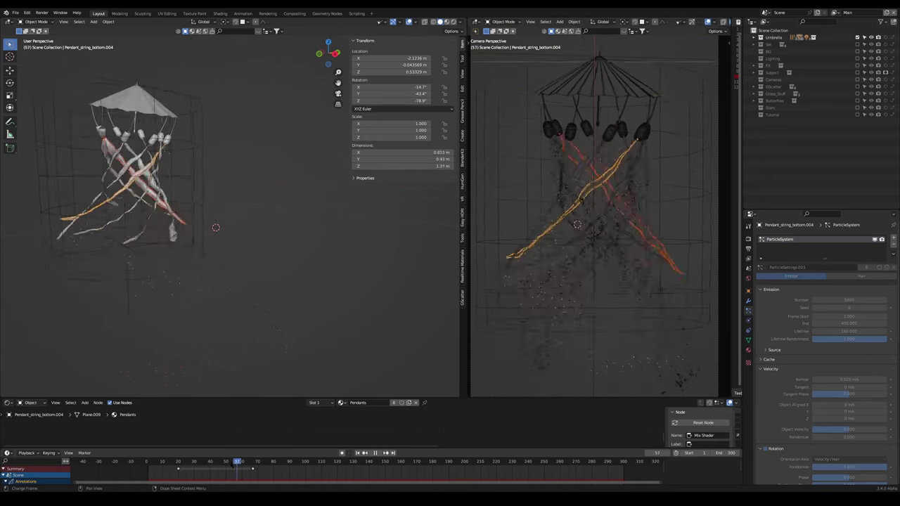
{"action": "key", "text": "Escape"}
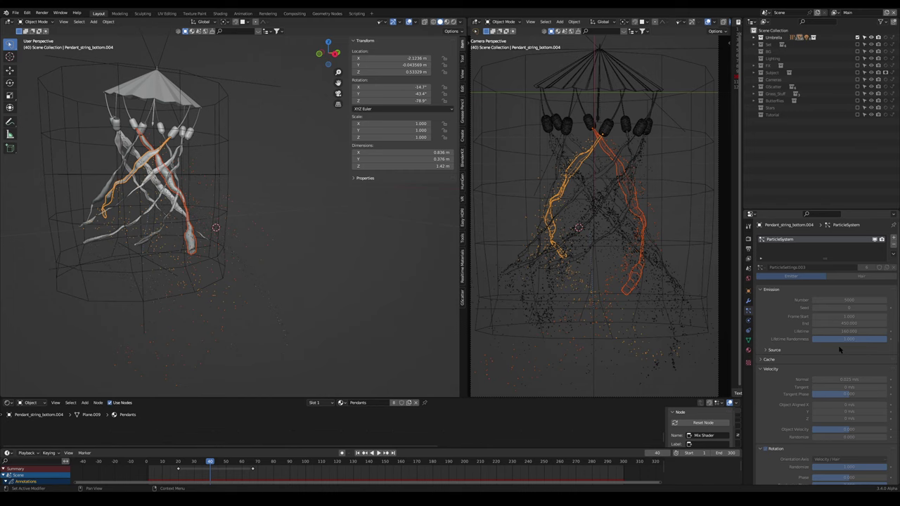
- Examine the pendant string's particle settings and inspect the small polyhedral particles up close in the camera view
{"action": "scroll", "coordinate": [808, 349], "scroll_direction": "down", "scroll_amount": 4}
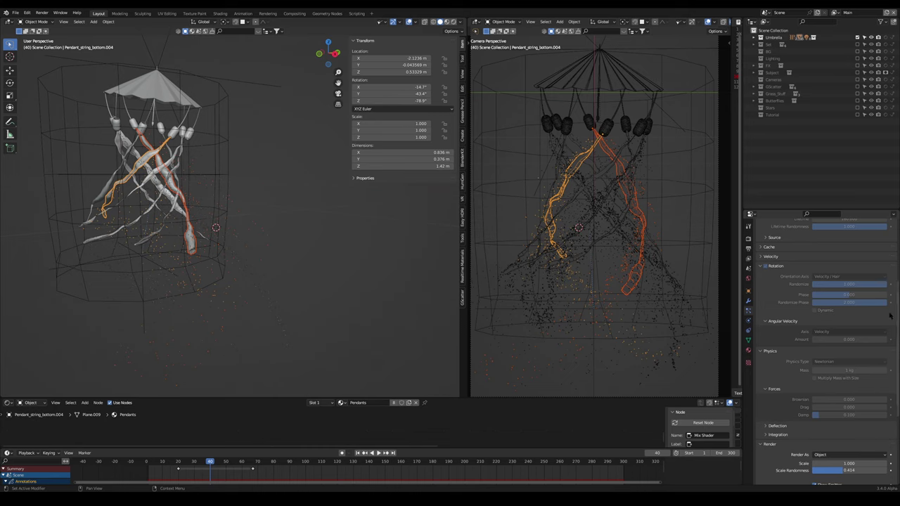
{"action": "scroll", "coordinate": [628, 275], "scroll_direction": "up", "scroll_amount": 10}
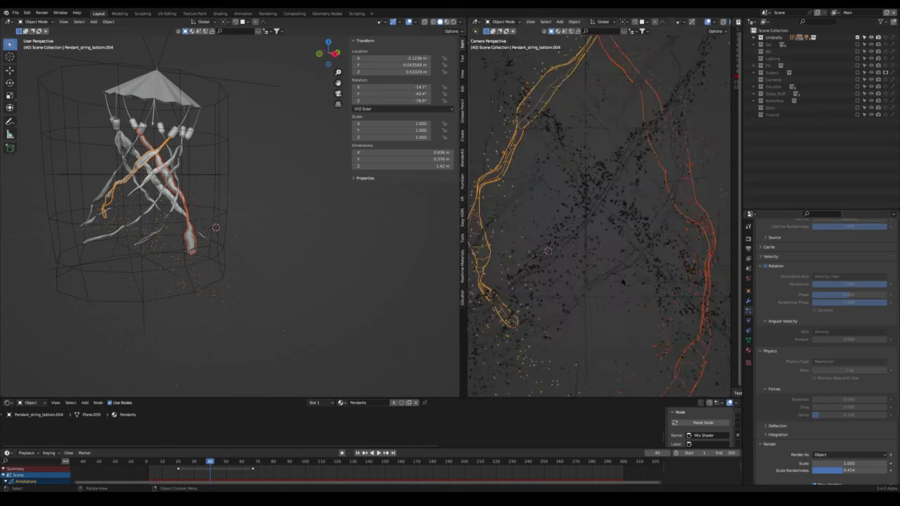
{"action": "scroll", "coordinate": [628, 275], "scroll_direction": "up", "scroll_amount": 4}
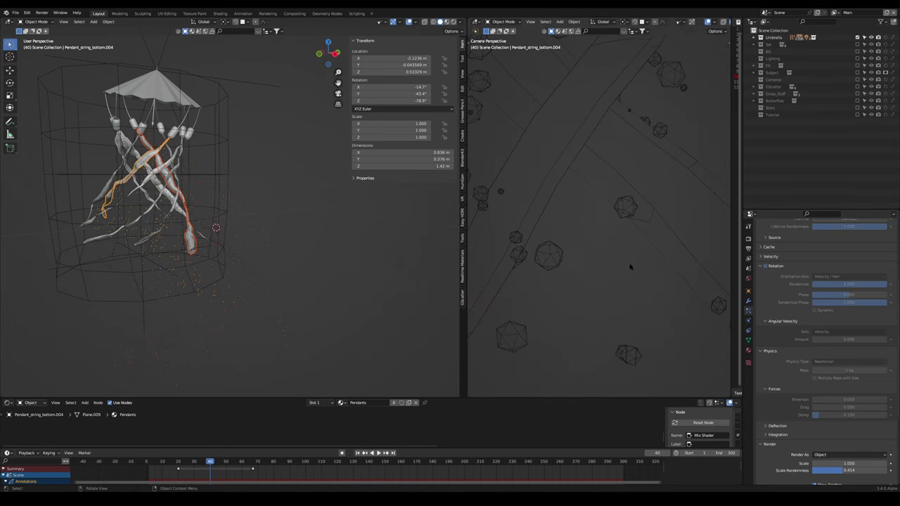
{"action": "scroll", "coordinate": [611, 204], "scroll_direction": "up", "scroll_amount": 2}
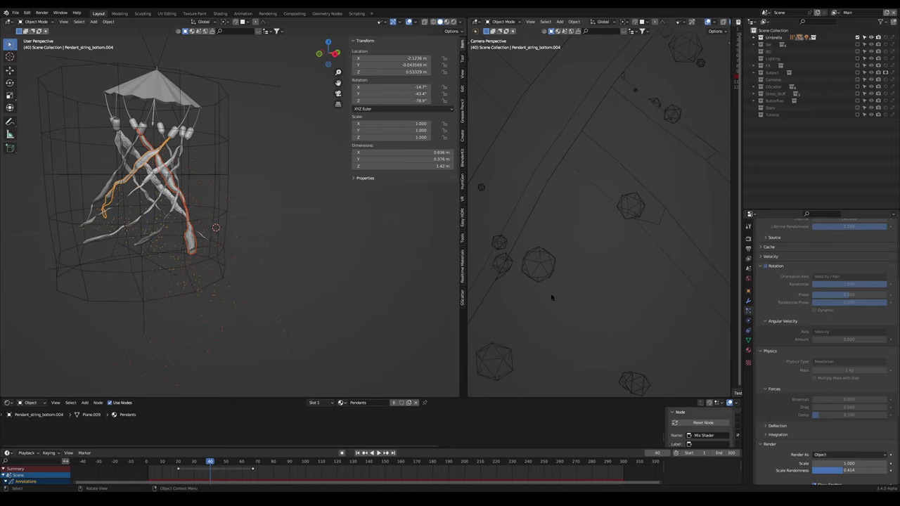
{"action": "scroll", "coordinate": [555, 296], "scroll_direction": "down", "scroll_amount": 2}
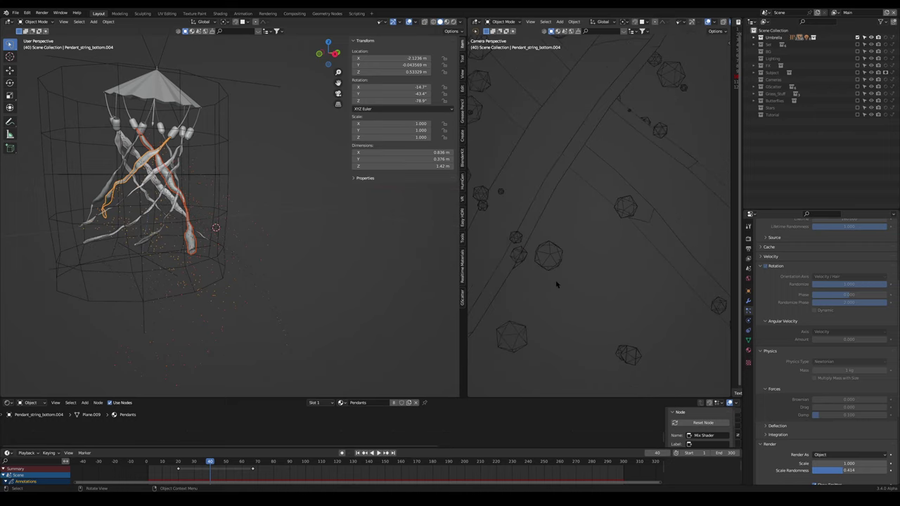
{"action": "scroll", "coordinate": [560, 280], "scroll_direction": "down", "scroll_amount": 5}
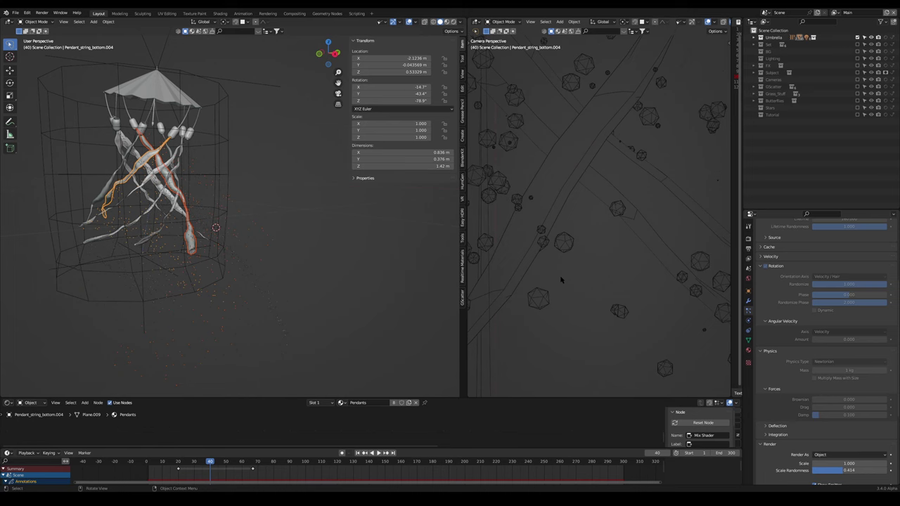
{"action": "scroll", "coordinate": [589, 265], "scroll_direction": "down", "scroll_amount": 4}
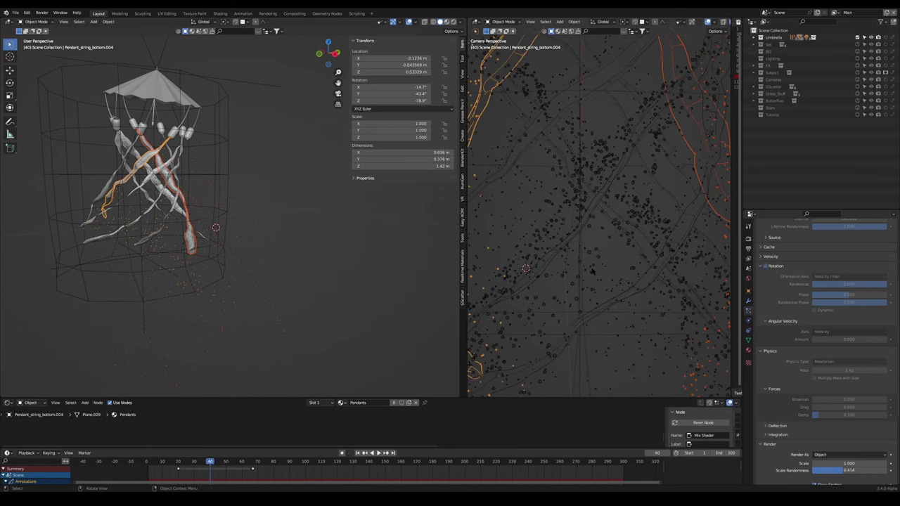
{"action": "scroll", "coordinate": [597, 283], "scroll_direction": "down", "scroll_amount": 6}
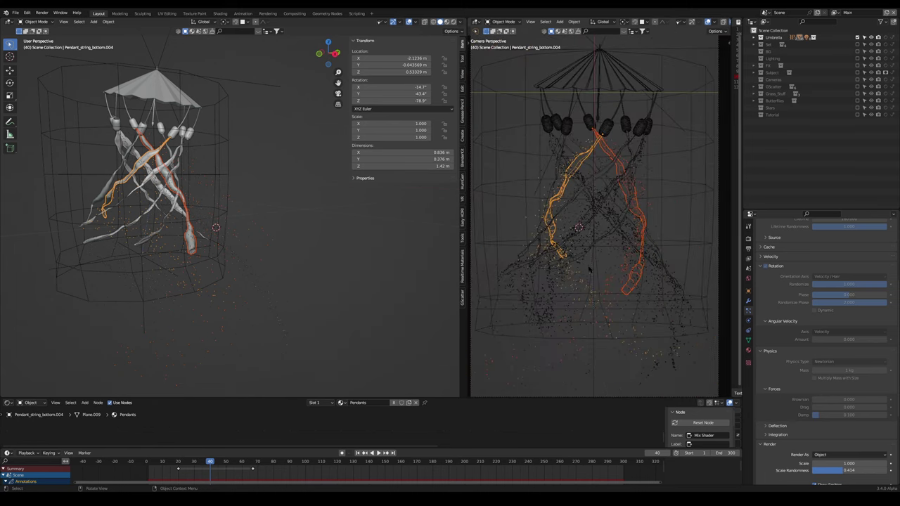
{"action": "scroll", "coordinate": [598, 298], "scroll_direction": "up", "scroll_amount": 10}
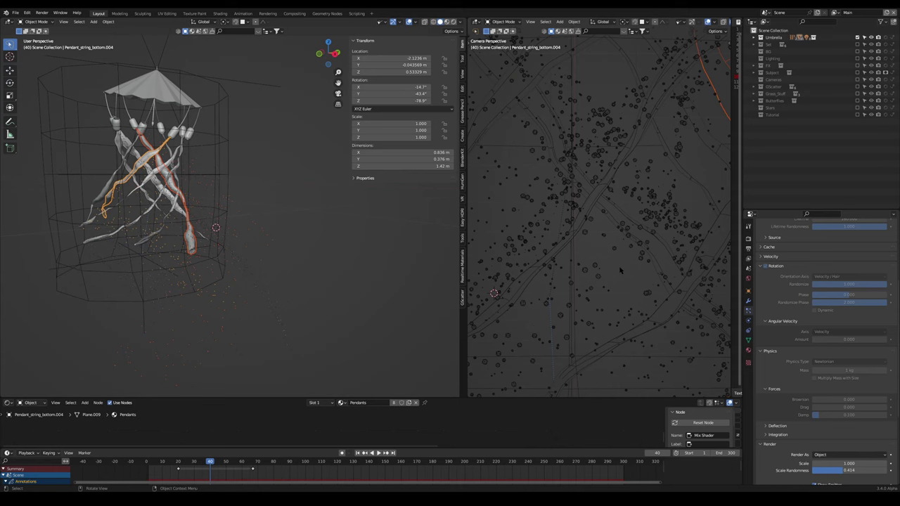
{"action": "scroll", "coordinate": [620, 270], "scroll_direction": "down", "scroll_amount": 10}
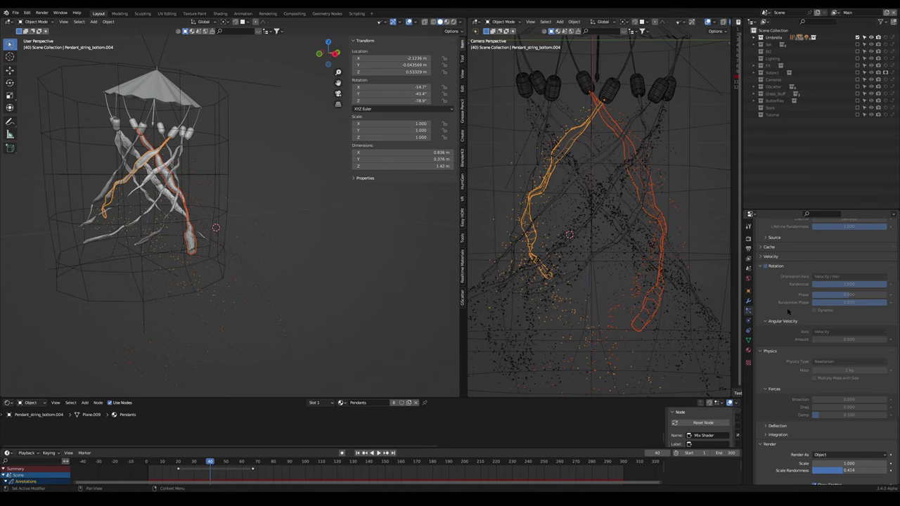
- Review the pendant string's particle Render, Field Weights and Cache settings, then open its physics properties
{"action": "scroll", "coordinate": [786, 309], "scroll_direction": "down", "scroll_amount": 2}
{"action": "left_click", "coordinate": [760, 238]}
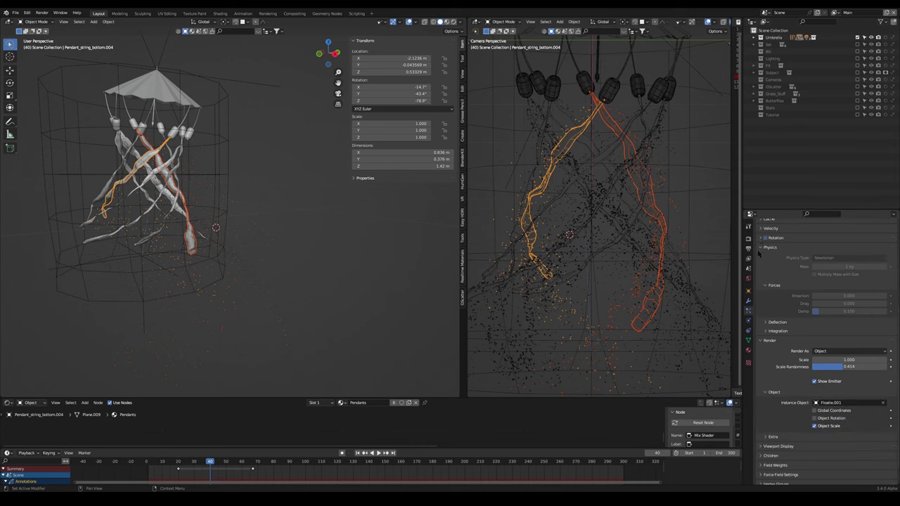
{"action": "left_click", "coordinate": [768, 247]}
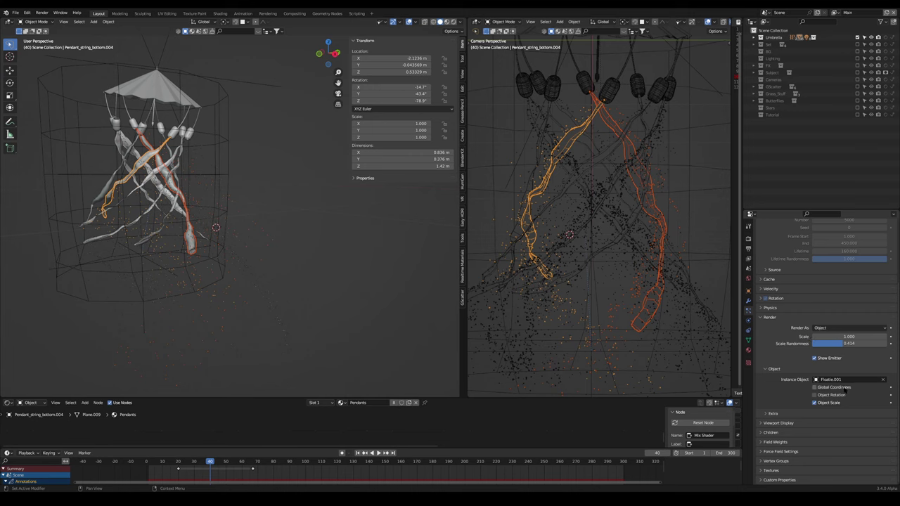
{"action": "scroll", "coordinate": [598, 280], "scroll_direction": "up", "scroll_amount": 8}
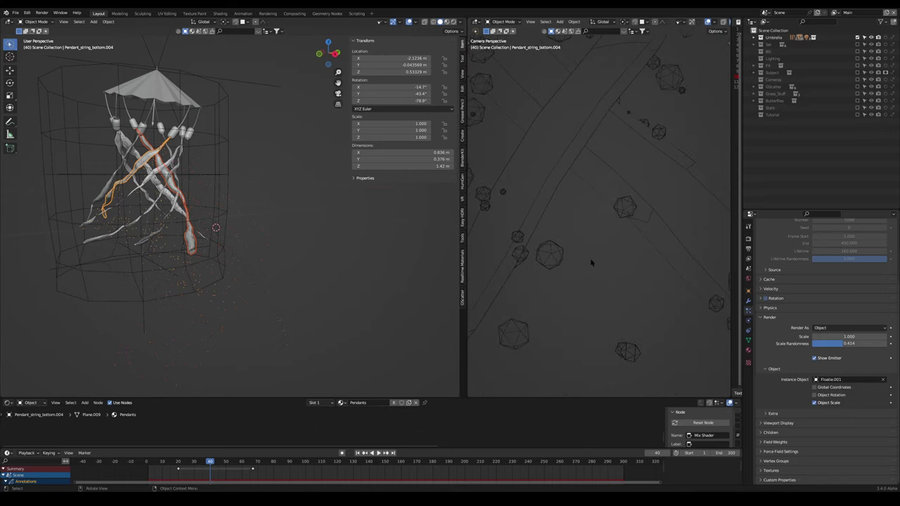
{"action": "scroll", "coordinate": [591, 261], "scroll_direction": "down", "scroll_amount": 10}
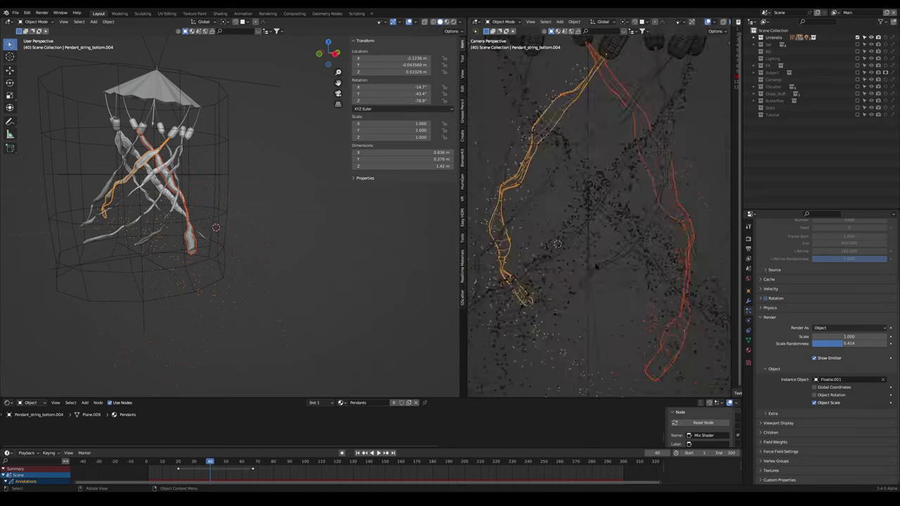
{"action": "scroll", "coordinate": [597, 268], "scroll_direction": "up", "scroll_amount": 3}
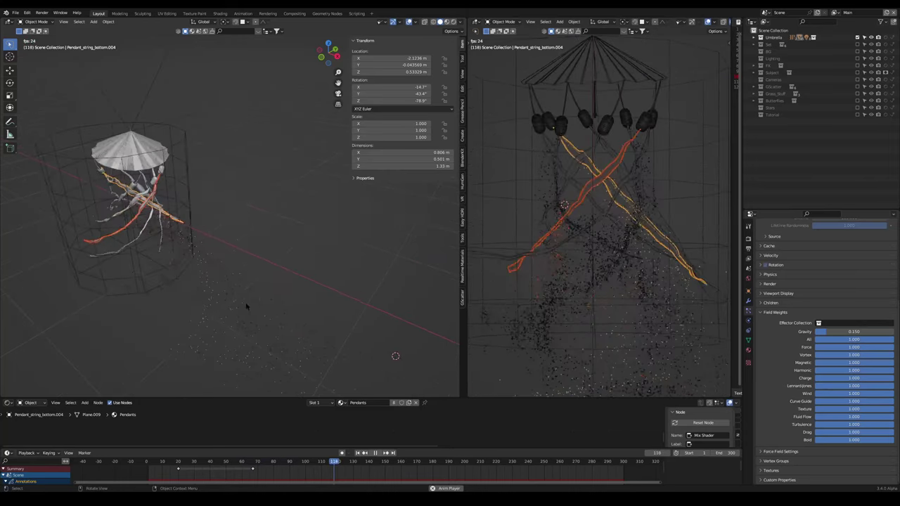
{"action": "left_click", "coordinate": [770, 245]}
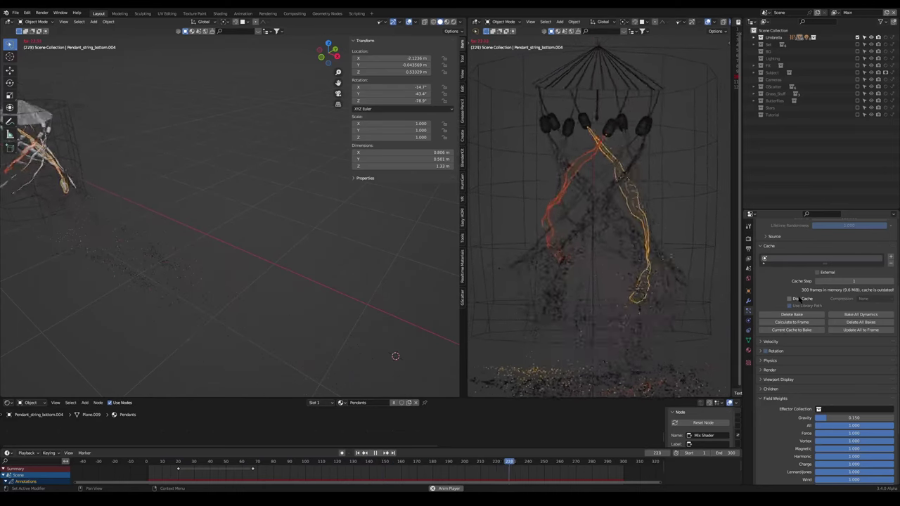
{"action": "left_click", "coordinate": [748, 321]}
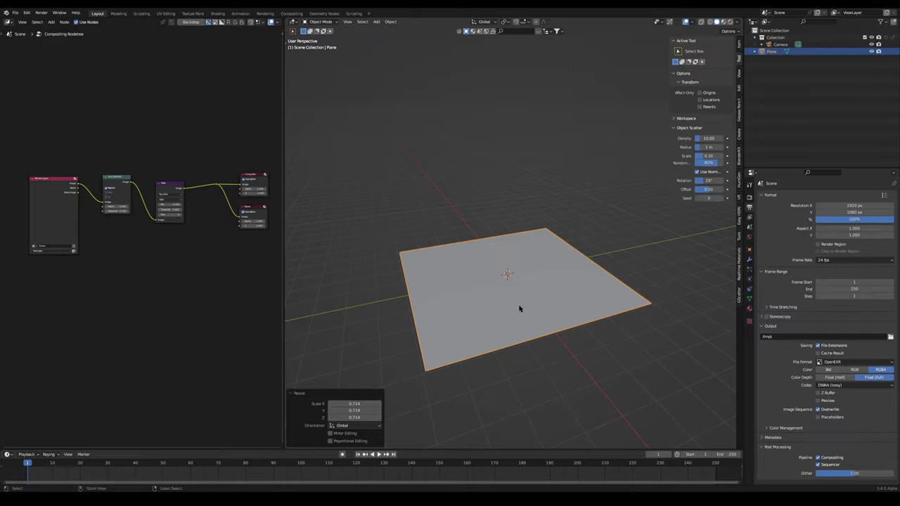
- Subdivide the ground plane's face in Edit Mode, raise the number of cuts and return to Object Mode
{"action": "left_click", "coordinate": [520, 307]}
{"action": "right_click", "coordinate": [508, 308]}
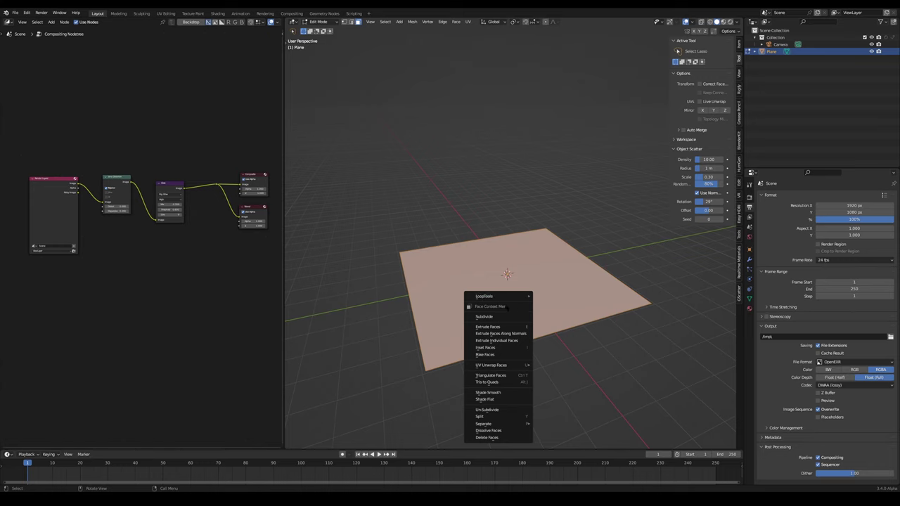
{"action": "left_click", "coordinate": [486, 316]}
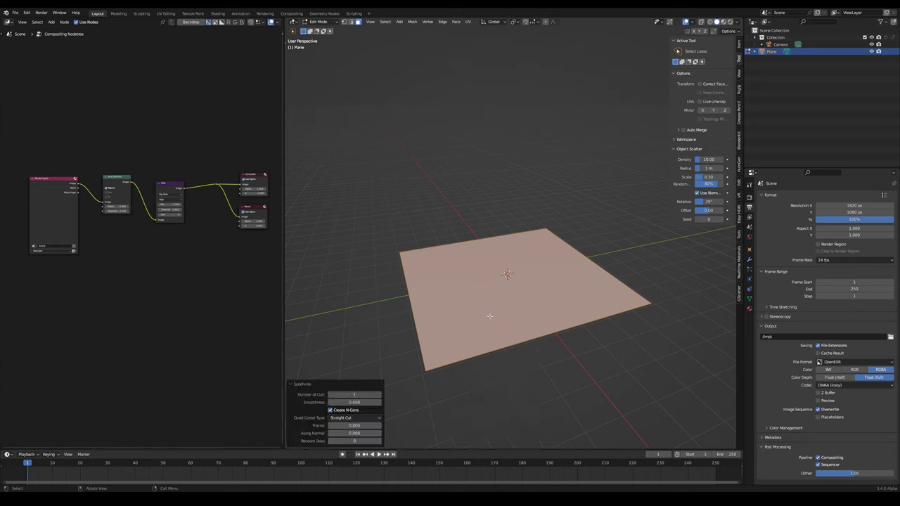
{"action": "left_click", "coordinate": [349, 393]}
{"action": "key", "text": "Return"}
{"action": "right_click", "coordinate": [481, 306]}
{"action": "left_click", "coordinate": [481, 306]}
{"action": "left_click_drag", "start_coordinate": [354, 395], "coordinate": [364, 394]}
{"action": "left_click", "coordinate": [466, 317]}
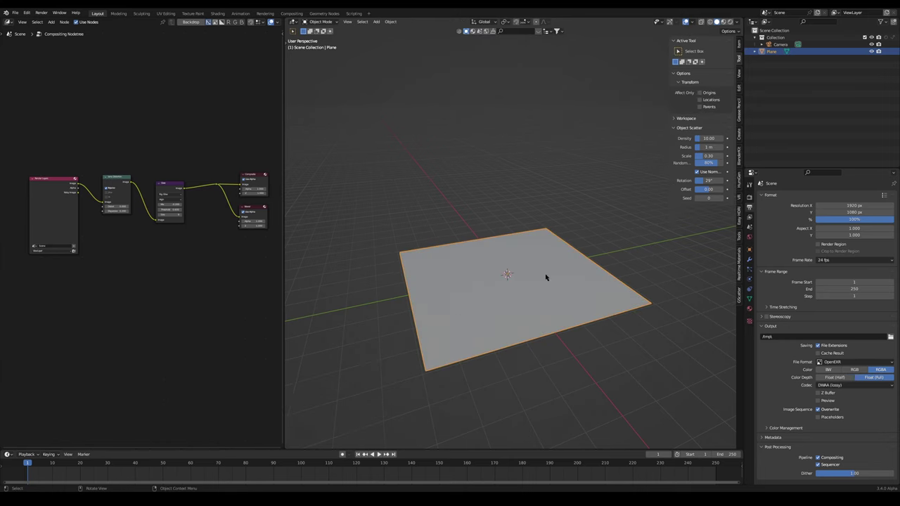
- Add a second mesh plane and raise it about 4.9 m along Z above the ground plane
{"action": "key", "text": "shift+a"}
{"action": "mouse_move", "coordinate": [506, 283]}
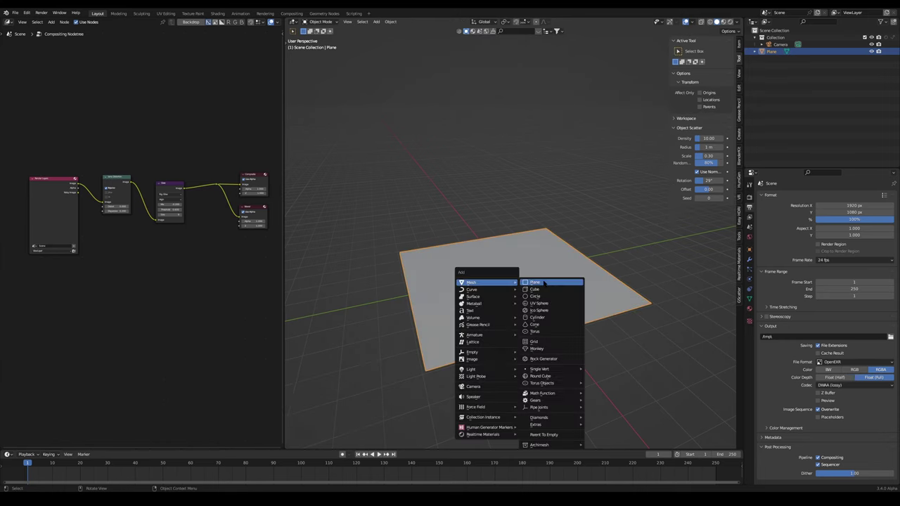
{"action": "left_click", "coordinate": [545, 282]}
{"action": "key", "text": "g"}
{"action": "key", "text": "z"}
{"action": "left_click", "coordinate": [512, 171]}
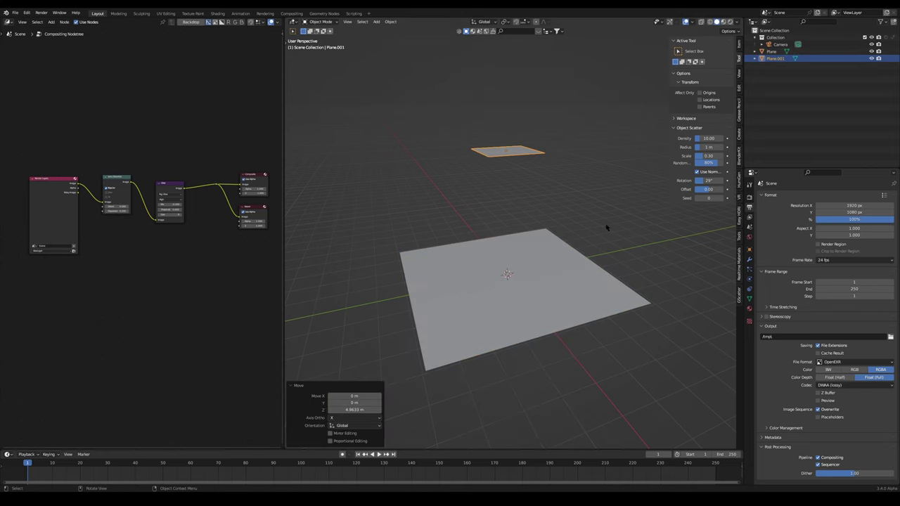
- Add an emitter particle system to the raised plane and play the animation
{"action": "left_click", "coordinate": [749, 269]}
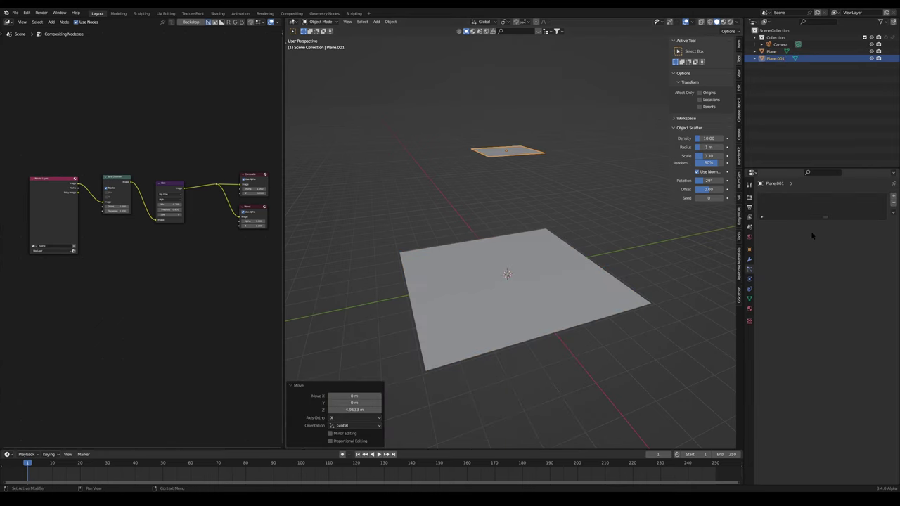
{"action": "left_click", "coordinate": [894, 198]}
{"action": "key", "text": "space"}
- Enlarge the raised plane, apply its scale and reduce its number of emitted particles to about 220
{"action": "key", "text": "s"}
{"action": "left_click", "coordinate": [578, 239]}
{"action": "key", "text": "ctrl+a"}
{"action": "left_click", "coordinate": [555, 251]}
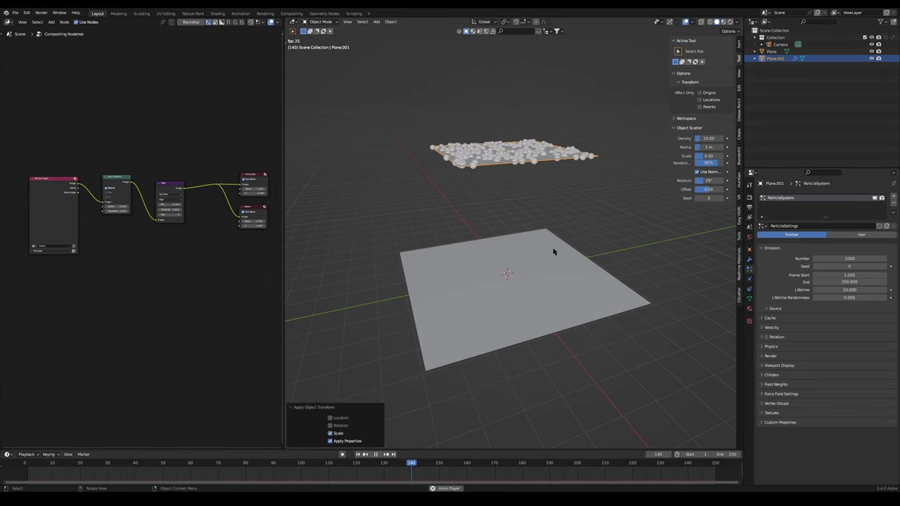
{"action": "left_click_drag", "start_coordinate": [854, 258], "coordinate": [843, 258]}
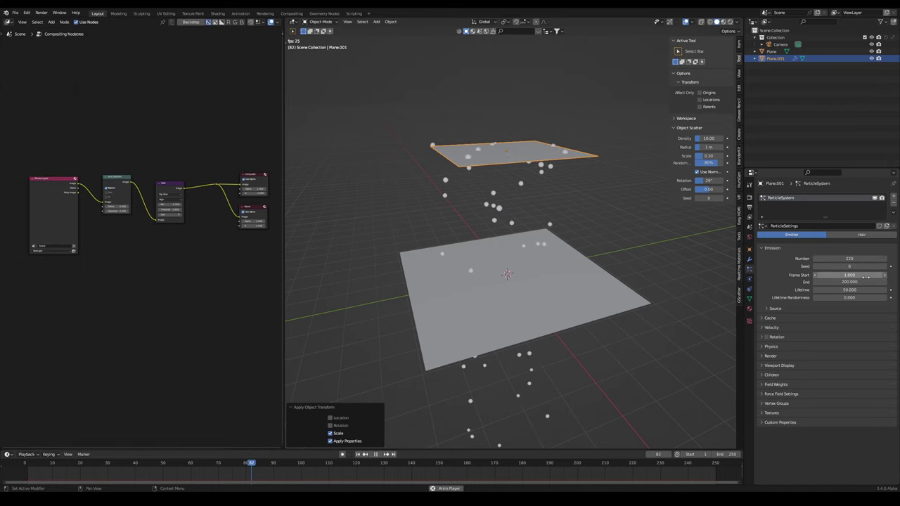
- Enable Dynamic Paint physics on the ground plane with type Canvas and add the canvas
{"action": "left_click", "coordinate": [584, 297]}
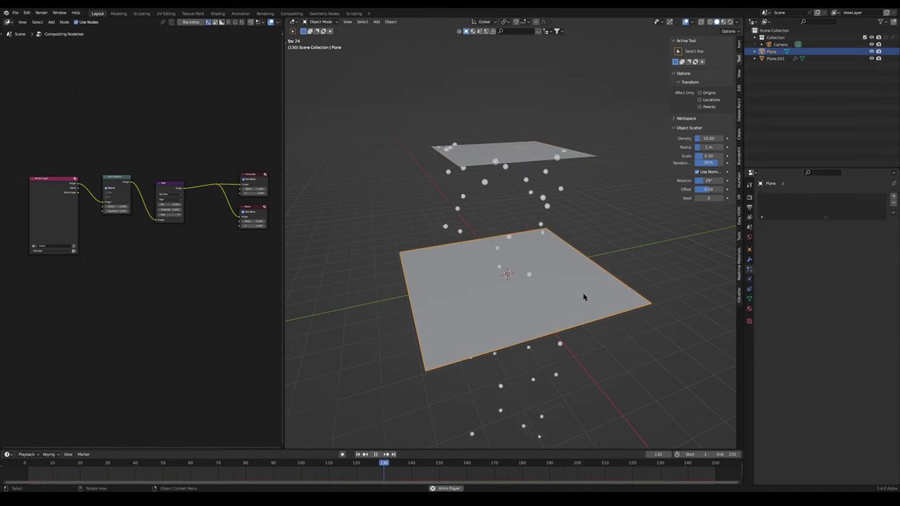
{"action": "scroll", "coordinate": [620, 407], "scroll_direction": "up", "scroll_amount": 2}
{"action": "left_click", "coordinate": [749, 279]}
{"action": "left_click", "coordinate": [789, 219]}
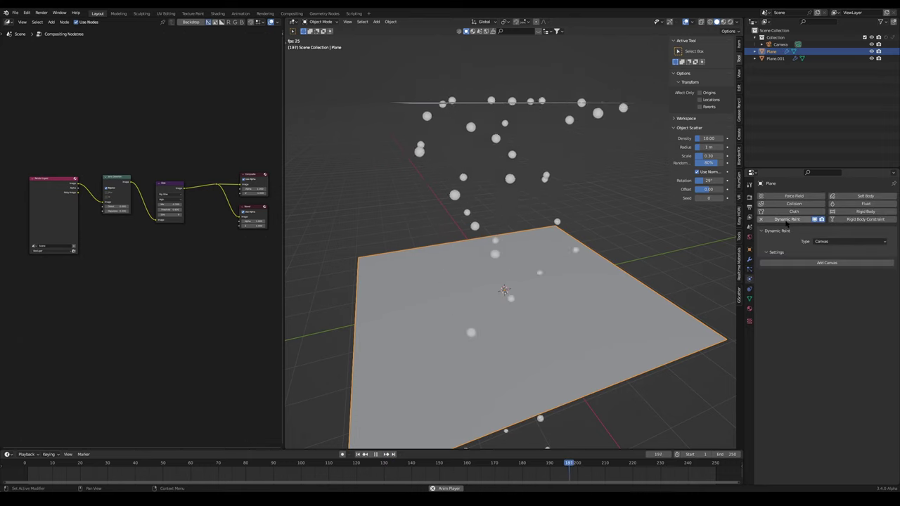
{"action": "left_click", "coordinate": [839, 241]}
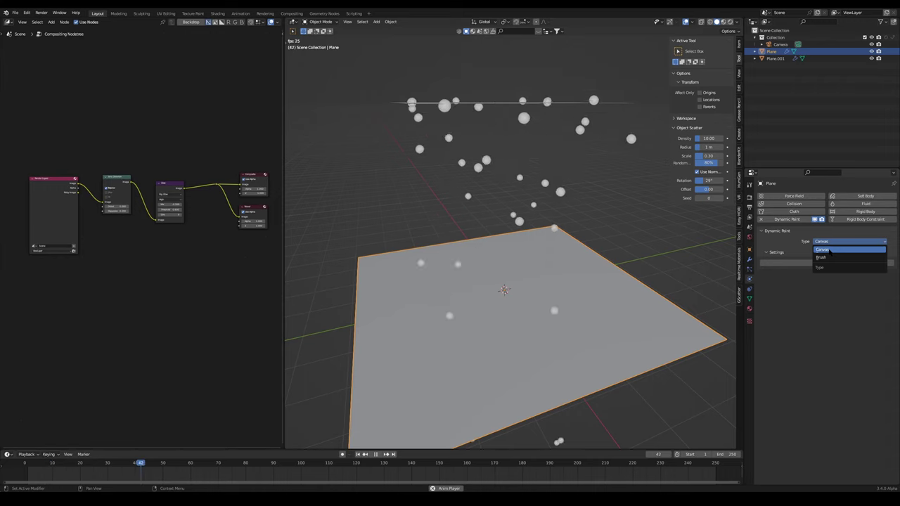
{"action": "left_click", "coordinate": [830, 250]}
{"action": "left_click", "coordinate": [818, 263]}
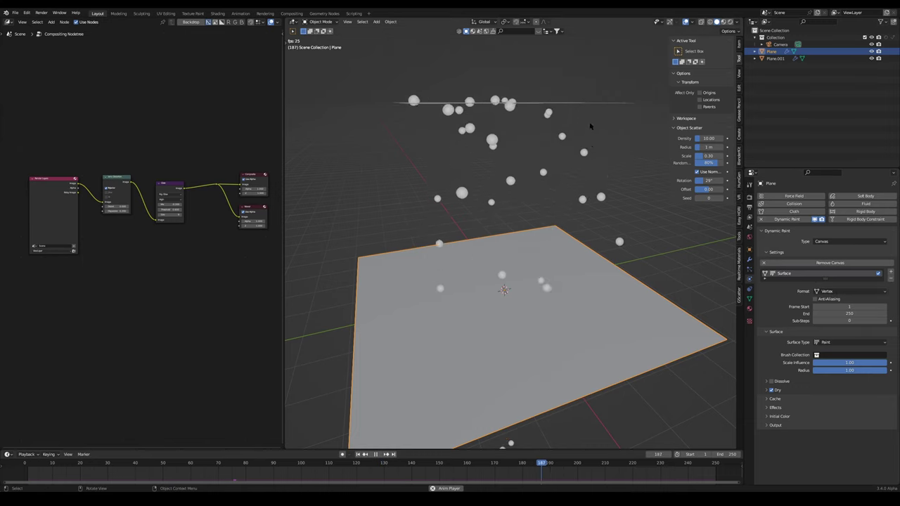
- Enable Dynamic Paint physics on the raised plane with type Brush and add the brush
{"action": "left_click", "coordinate": [582, 103]}
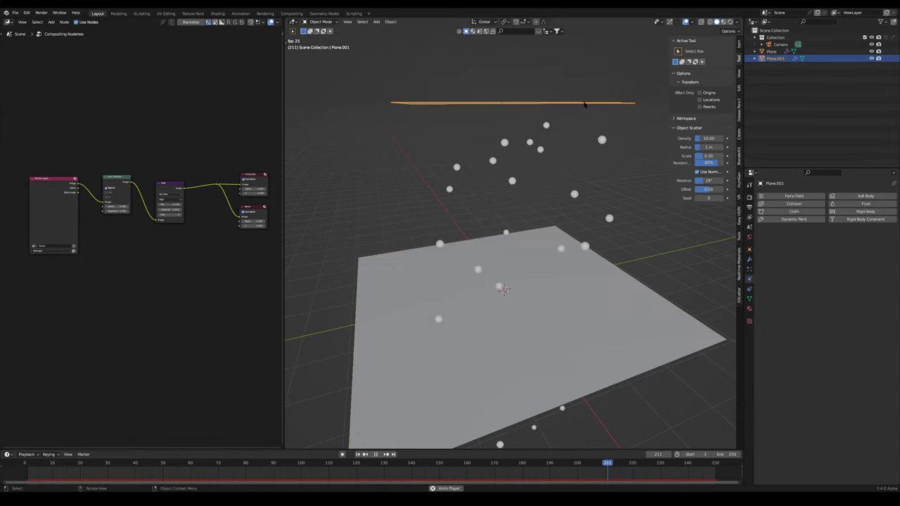
{"action": "left_click", "coordinate": [794, 220]}
{"action": "left_click", "coordinate": [837, 242]}
{"action": "left_click", "coordinate": [826, 259]}
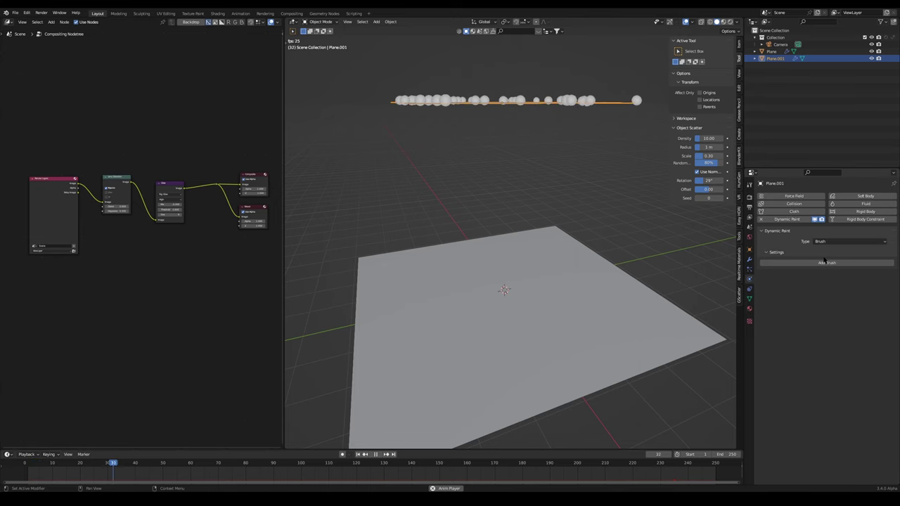
{"action": "left_click", "coordinate": [825, 262]}
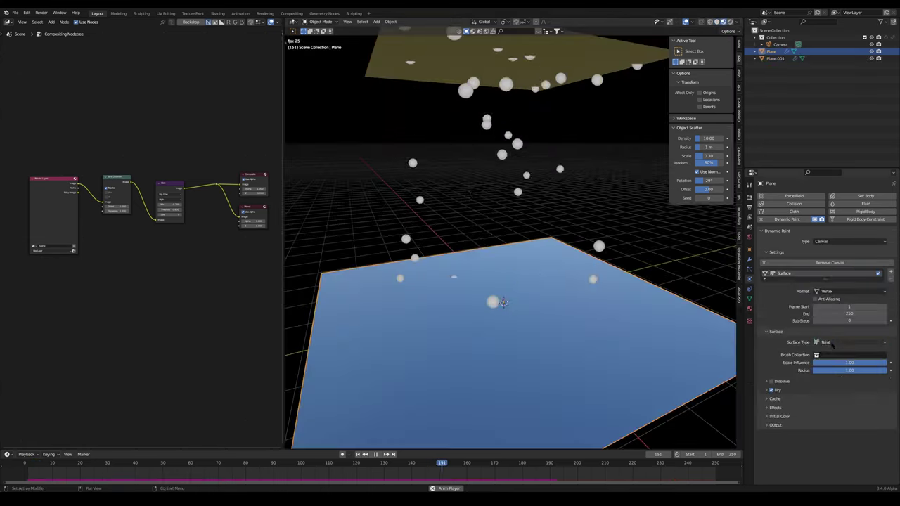
- Set the ground canvas's surface type to Waves and the raised plane's brush paint source to Particle System
{"action": "left_click", "coordinate": [833, 342]}
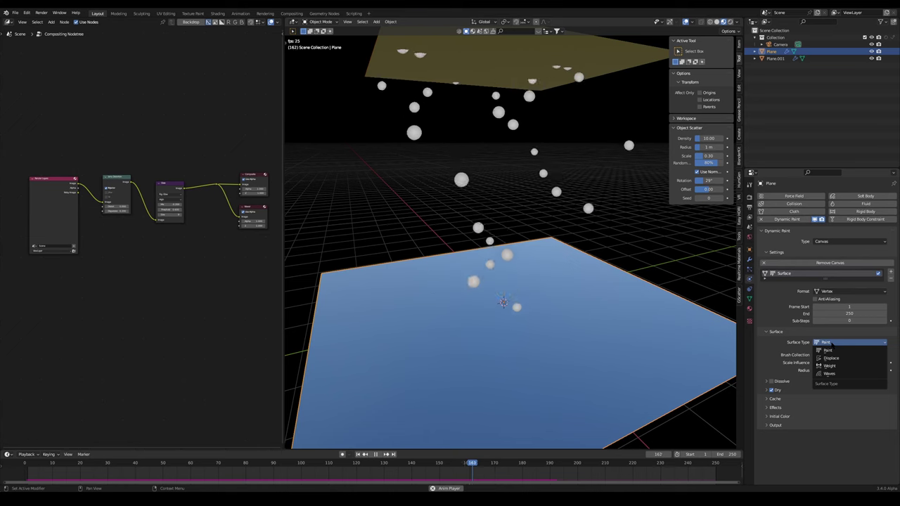
{"action": "left_click", "coordinate": [830, 373]}
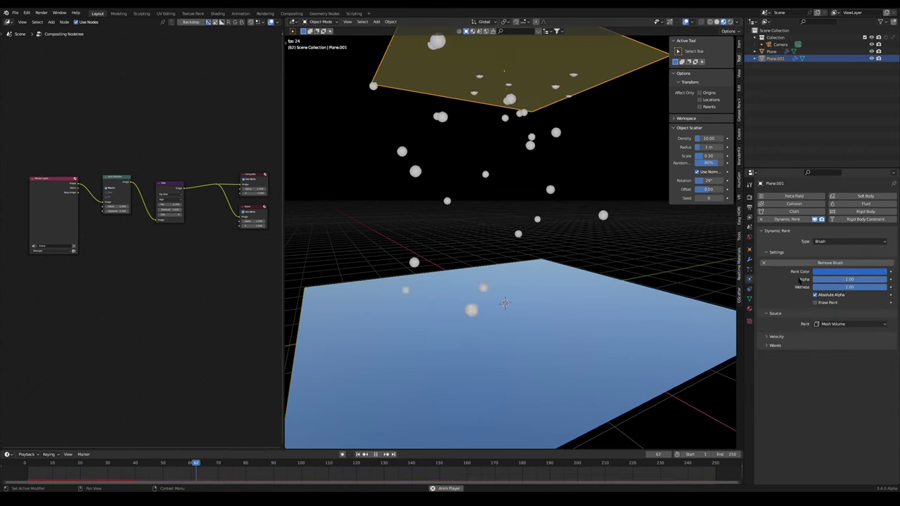
{"action": "left_click", "coordinate": [849, 324]}
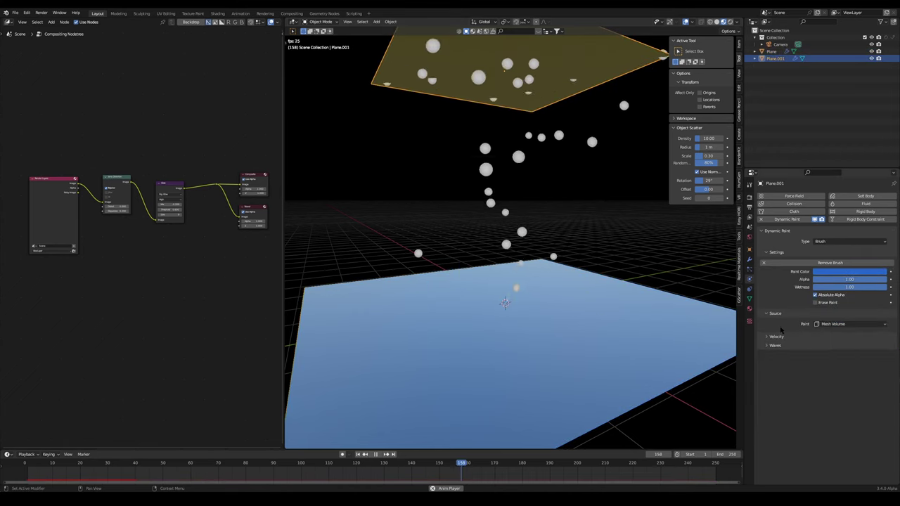
{"action": "left_click", "coordinate": [837, 324]}
{"action": "left_click", "coordinate": [835, 332]}
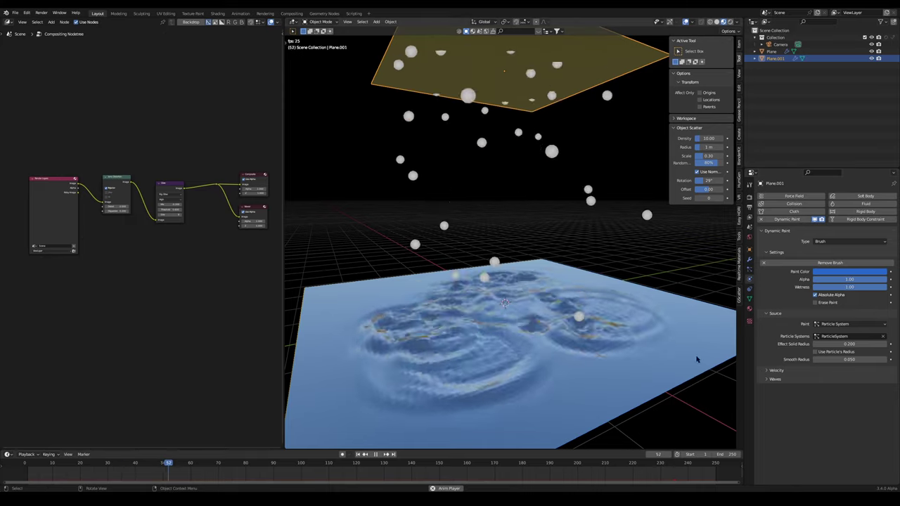
- Shade the rippling ground plane smooth
{"action": "left_click", "coordinate": [571, 333]}
{"action": "right_click", "coordinate": [571, 333]}
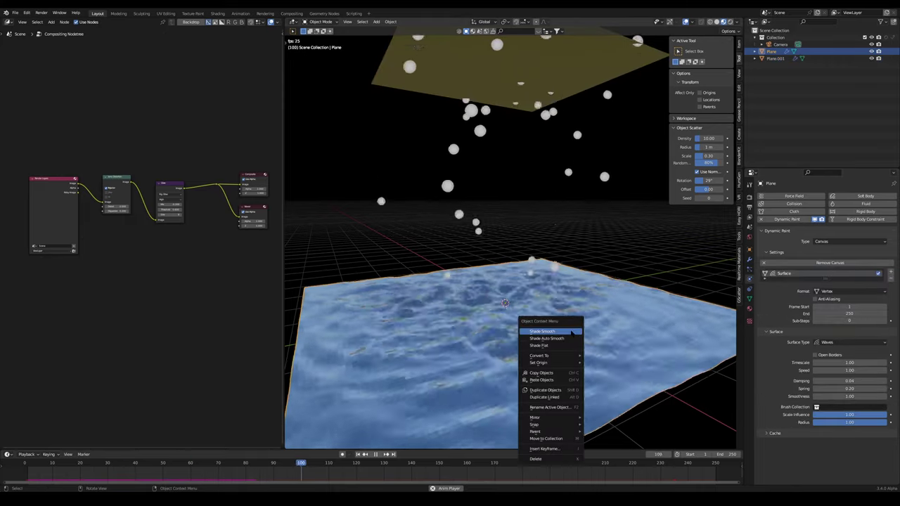
{"action": "left_click", "coordinate": [571, 329]}
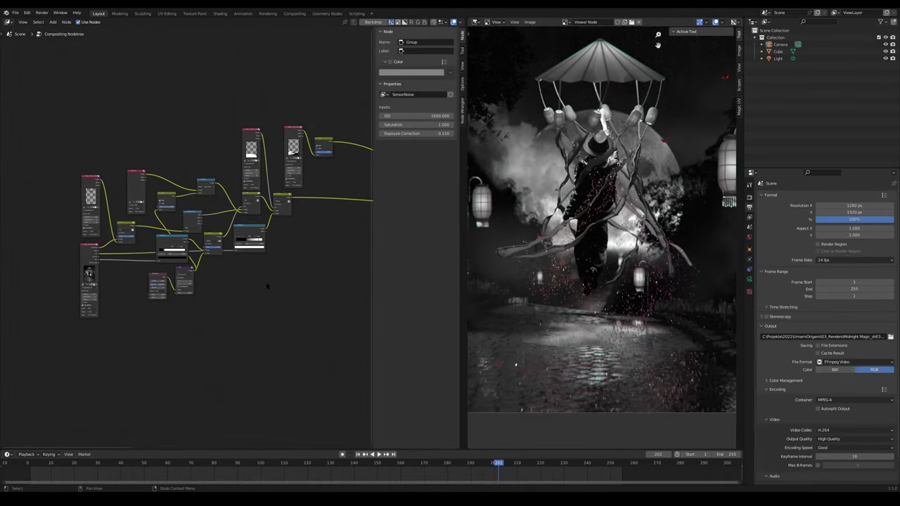
- Preview the Magic_sh03 master render pass from the compositing node tree in the image viewer
{"action": "middle_click_drag", "start_coordinate": [253, 270], "coordinate": [235, 265]}
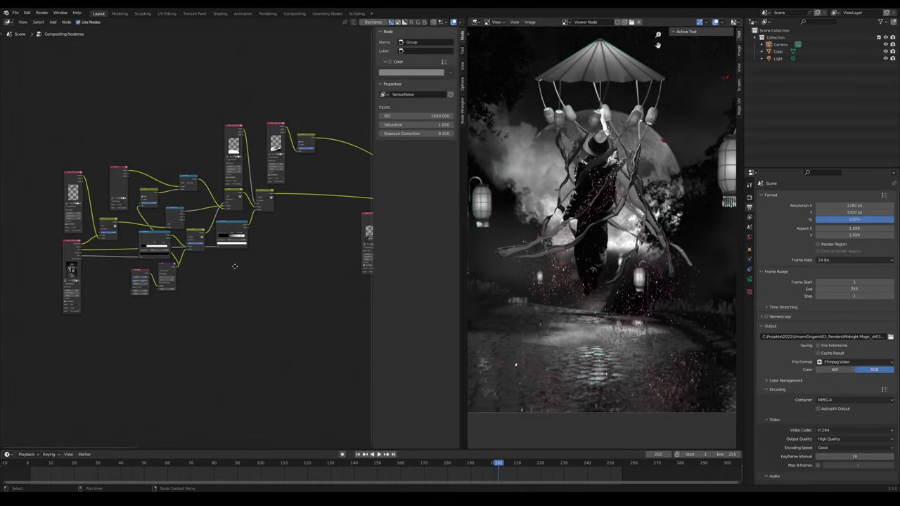
{"action": "scroll", "coordinate": [186, 236], "scroll_direction": "up", "scroll_amount": 5}
{"action": "middle_click_drag", "start_coordinate": [41, 300], "coordinate": [163, 321]}
{"action": "scroll", "coordinate": [164, 322], "scroll_direction": "up", "scroll_amount": 1}
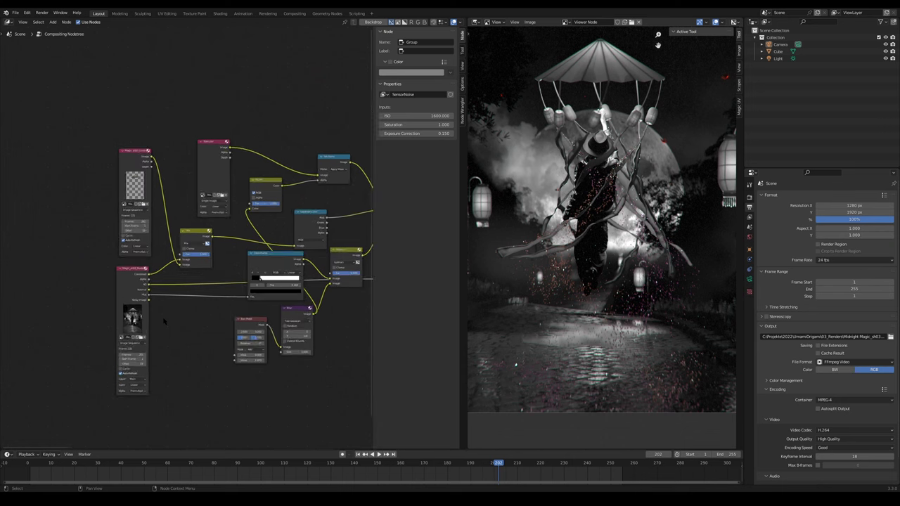
{"action": "left_click", "coordinate": [126, 281]}
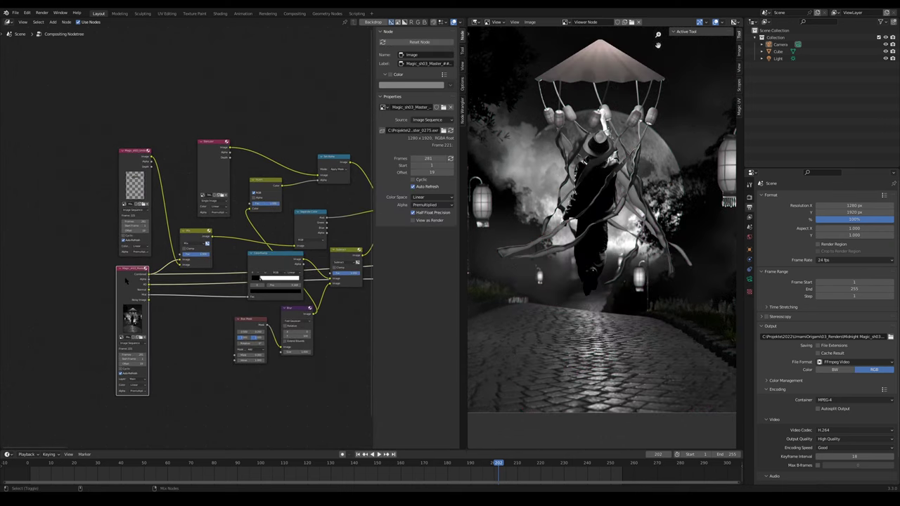
- Preview the umbrella fix pass on its own and compare it with the master pass
{"action": "scroll", "coordinate": [228, 319], "scroll_direction": "up", "scroll_amount": 2}
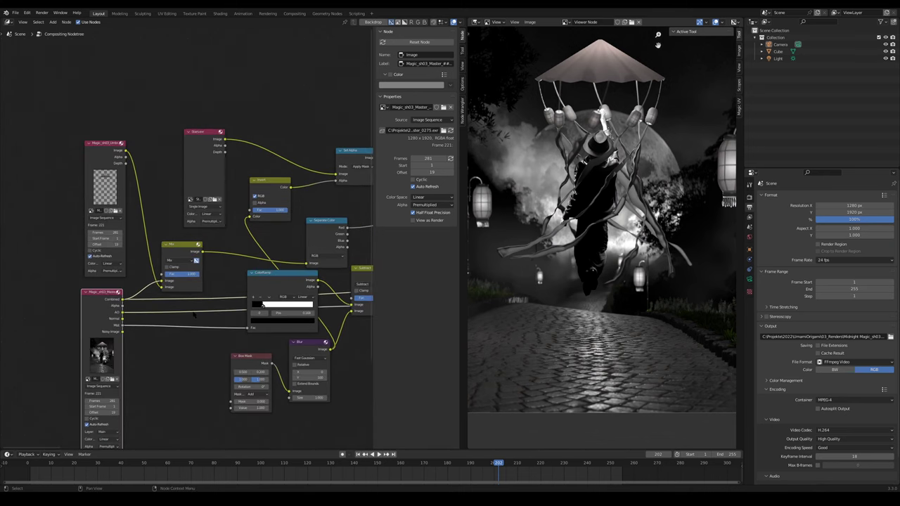
{"action": "scroll", "coordinate": [192, 311], "scroll_direction": "up", "scroll_amount": 1}
{"action": "middle_click_drag", "start_coordinate": [261, 361], "coordinate": [320, 366]}
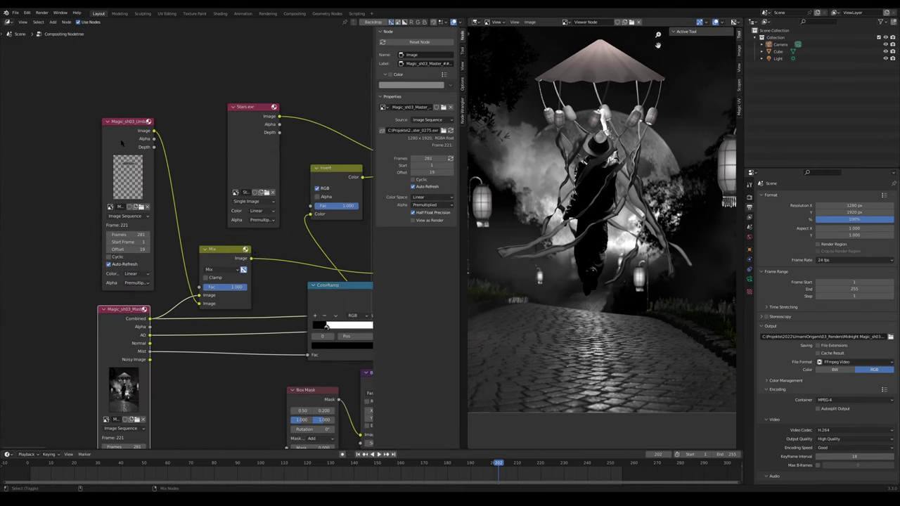
{"action": "left_click", "coordinate": [121, 143], "text": "ctrl+shift"}
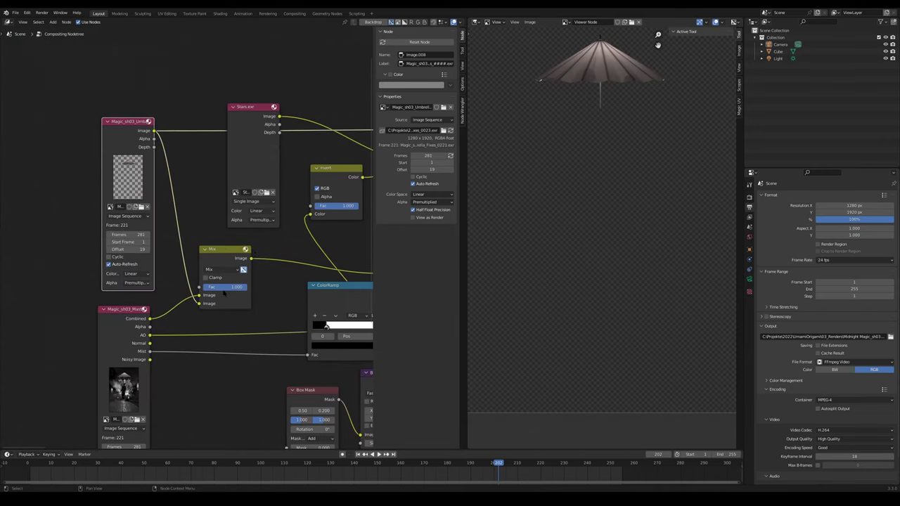
{"action": "left_click", "coordinate": [109, 331], "text": "ctrl+shift"}
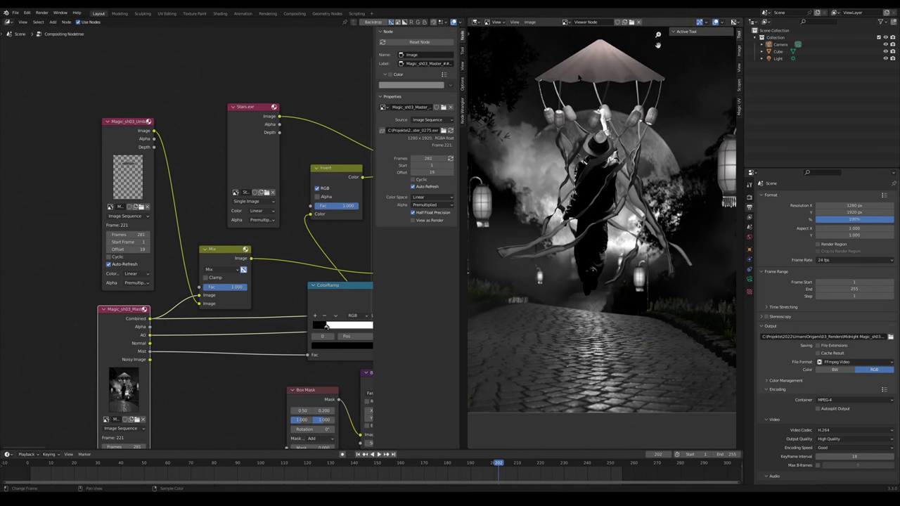
- Preview the ColorRamp feeding the Multiply node, followed by the ground mask pass
{"action": "middle_click_drag", "start_coordinate": [276, 280], "coordinate": [140, 288]}
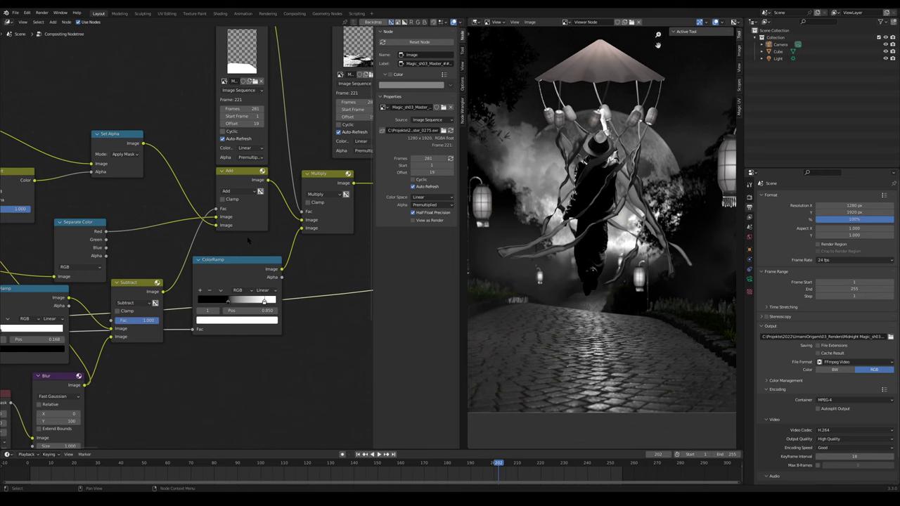
{"action": "left_click", "coordinate": [230, 275], "text": "ctrl+shift"}
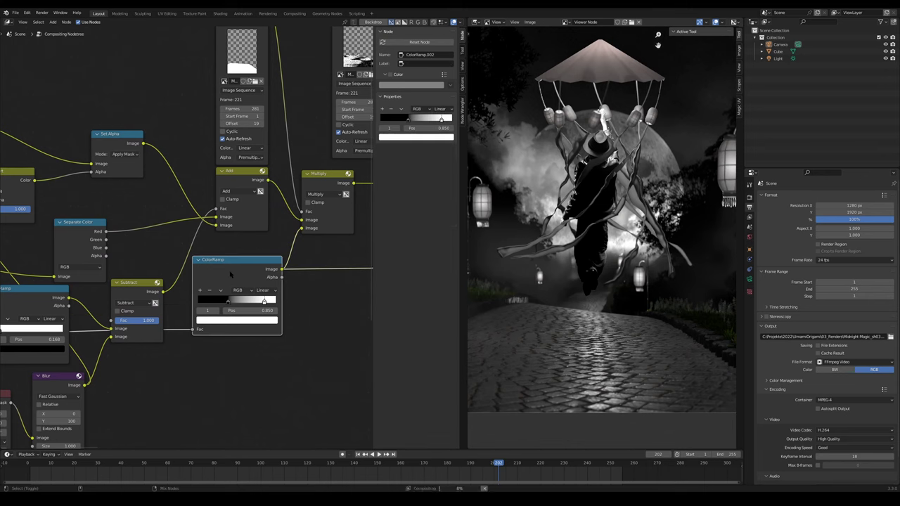
{"action": "middle_click_drag", "start_coordinate": [242, 265], "coordinate": [162, 310]}
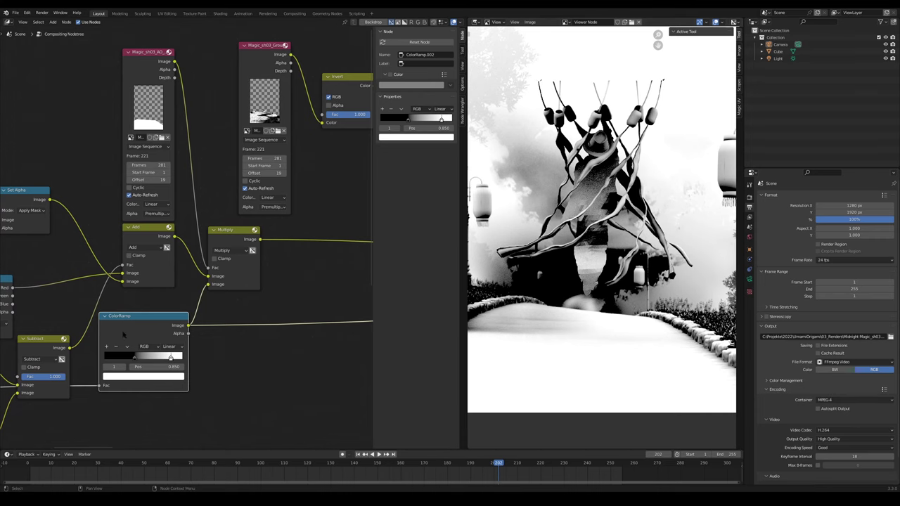
{"action": "middle_click_drag", "start_coordinate": [258, 295], "coordinate": [202, 319]}
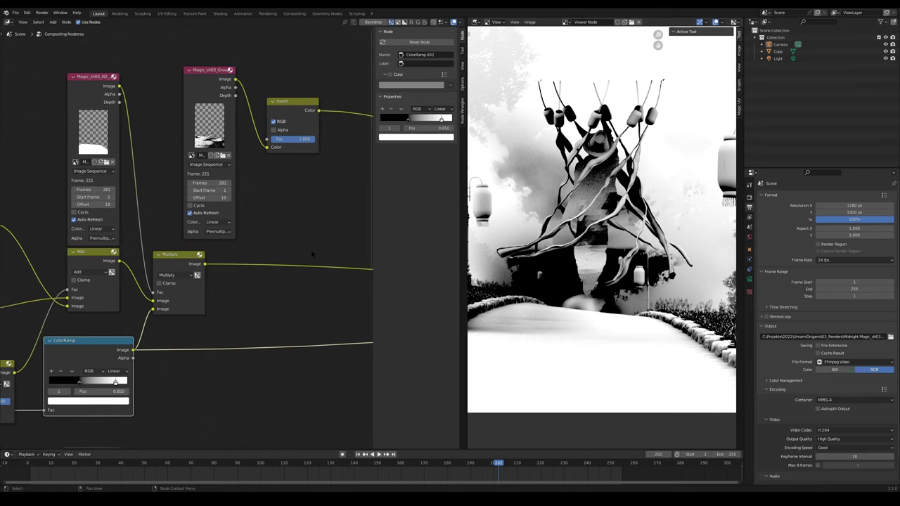
{"action": "left_click", "coordinate": [205, 92], "text": "ctrl+shift"}
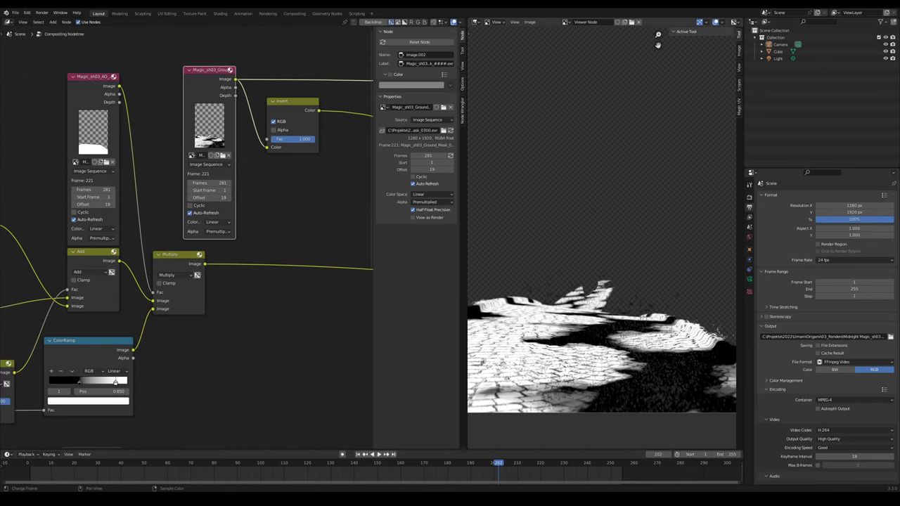
- Preview the ripples pass up close, hide the node editor's sidebar and widen the image viewer
{"action": "middle_click_drag", "start_coordinate": [304, 315], "coordinate": [33, 267]}
{"action": "left_click", "coordinate": [172, 284], "text": "ctrl+shift"}
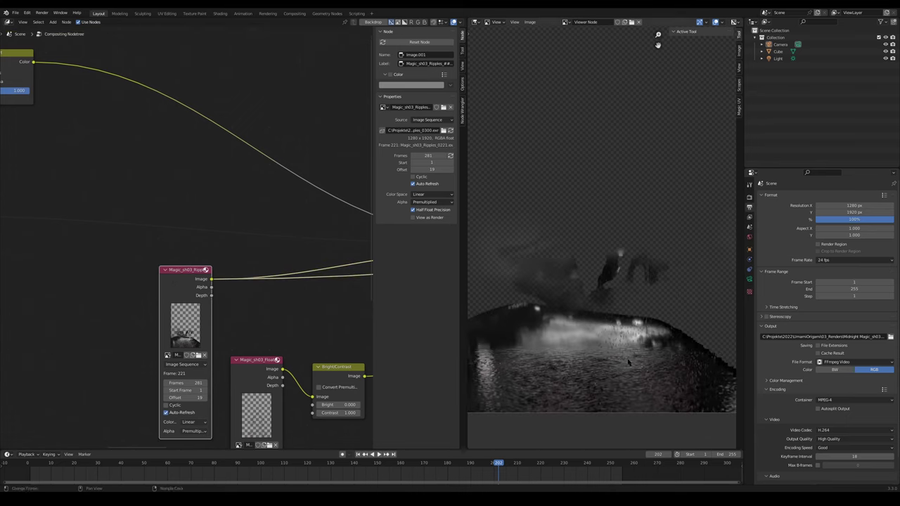
{"action": "middle_click_drag", "start_coordinate": [621, 386], "coordinate": [630, 298]}
{"action": "scroll", "coordinate": [630, 298], "scroll_direction": "up", "scroll_amount": 3}
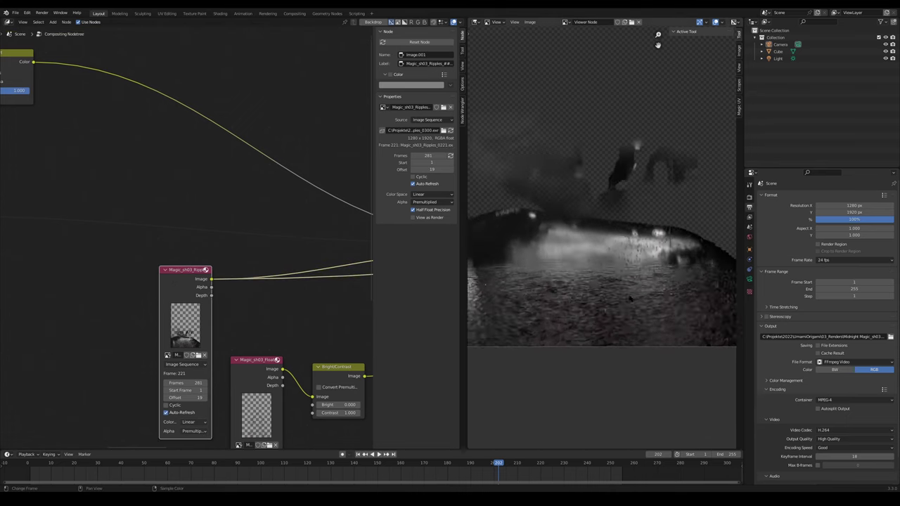
{"action": "scroll", "coordinate": [630, 298], "scroll_direction": "down", "scroll_amount": 1}
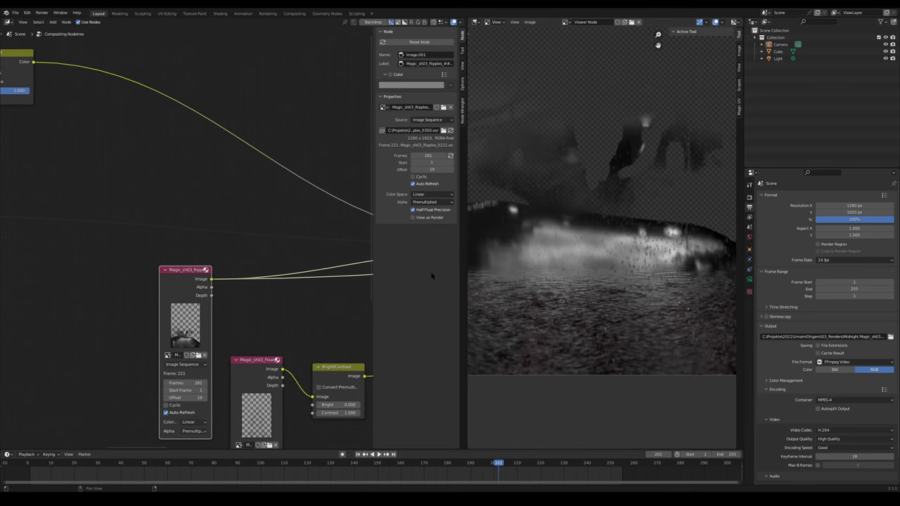
{"action": "key", "text": "n"}
{"action": "left_click_drag", "start_coordinate": [467, 289], "coordinate": [355, 289]}
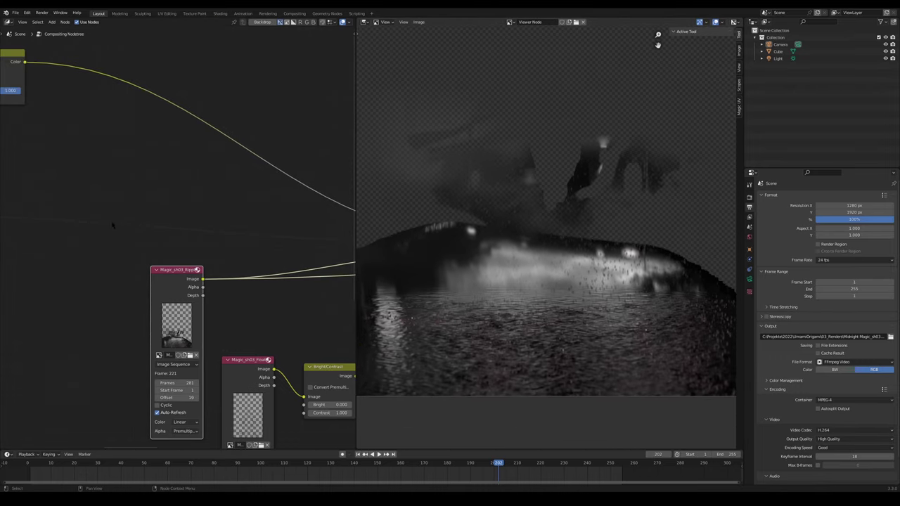
- Preview the master pass in the enlarged viewer to compare it with the ripples pass
{"action": "scroll", "coordinate": [112, 226], "scroll_direction": "down", "scroll_amount": 6}
{"action": "middle_click_drag", "start_coordinate": [113, 226], "coordinate": [221, 245]}
{"action": "middle_click_drag", "start_coordinate": [162, 270], "coordinate": [20, 228]}
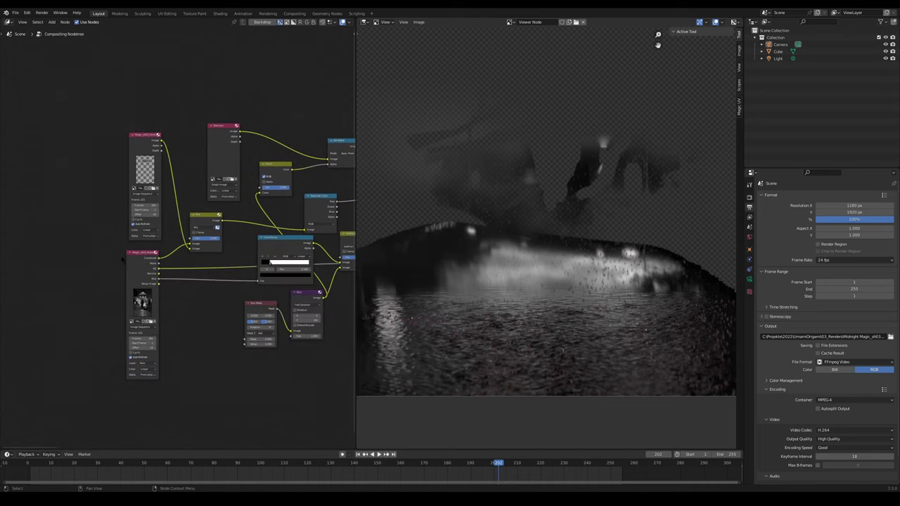
{"action": "left_click", "coordinate": [139, 265], "text": "ctrl+shift"}
- Preview the Mix node that blends in the ripples, followed by the floating particles pass
{"action": "middle_click_drag", "start_coordinate": [292, 270], "coordinate": [29, 332]}
{"action": "left_click", "coordinate": [202, 257], "text": "ctrl+shift"}
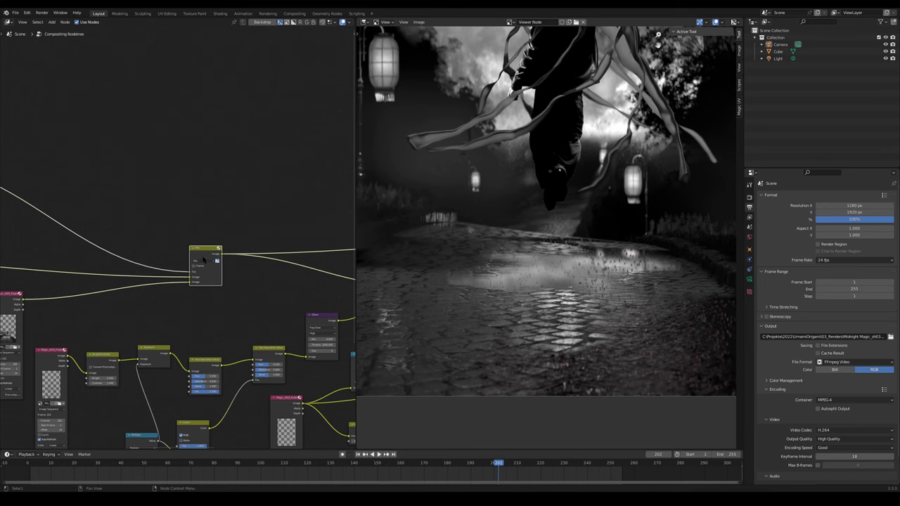
{"action": "left_click", "coordinate": [165, 378], "text": "ctrl+shift"}
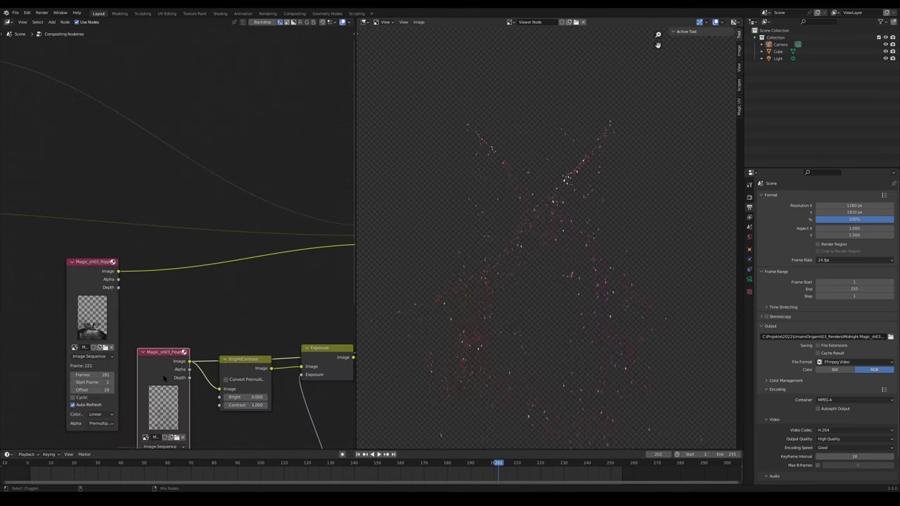
- Preview the Alpha Over node that composites the glowing floating particles over the scene, checking the full frame
{"action": "middle_click_drag", "start_coordinate": [249, 316], "coordinate": [216, 201]}
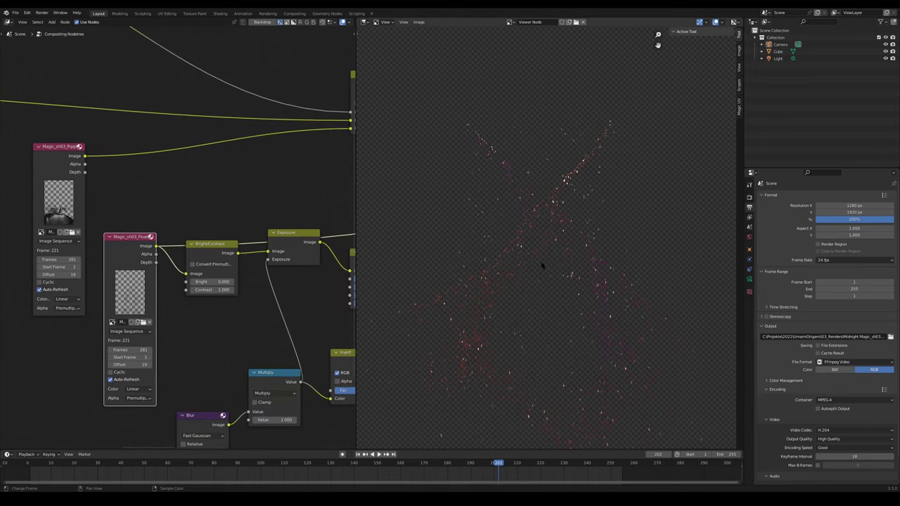
{"action": "middle_click_drag", "start_coordinate": [560, 302], "coordinate": [541, 139]}
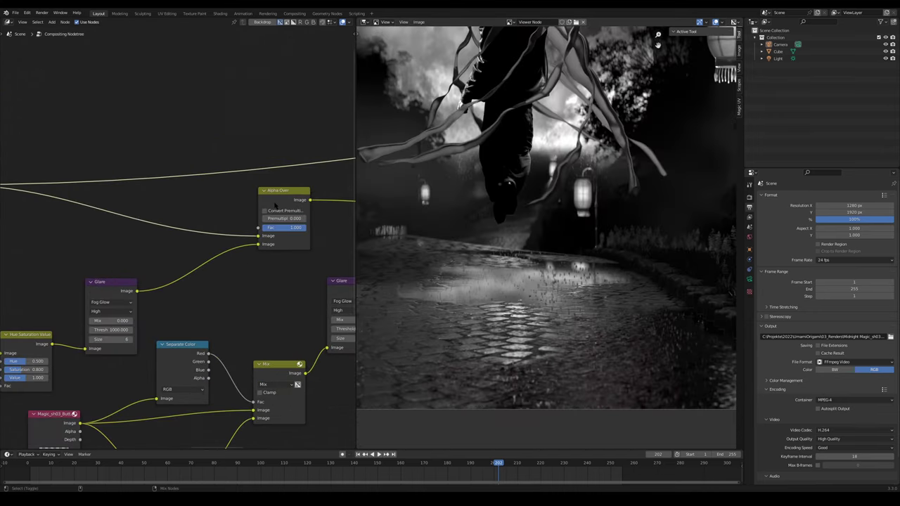
{"action": "left_click", "coordinate": [275, 205], "text": "ctrl+shift"}
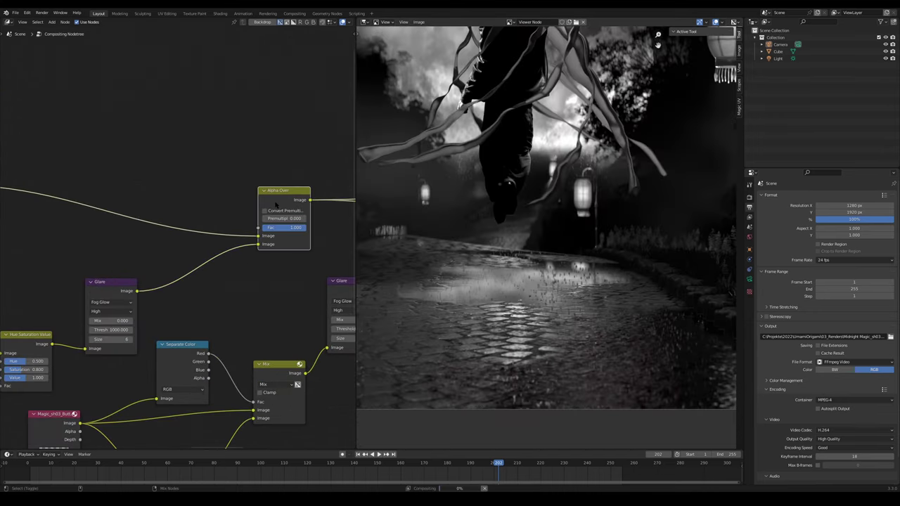
{"action": "middle_click_drag", "start_coordinate": [574, 175], "coordinate": [585, 313]}
{"action": "middle_click_drag", "start_coordinate": [548, 269], "coordinate": [557, 224]}
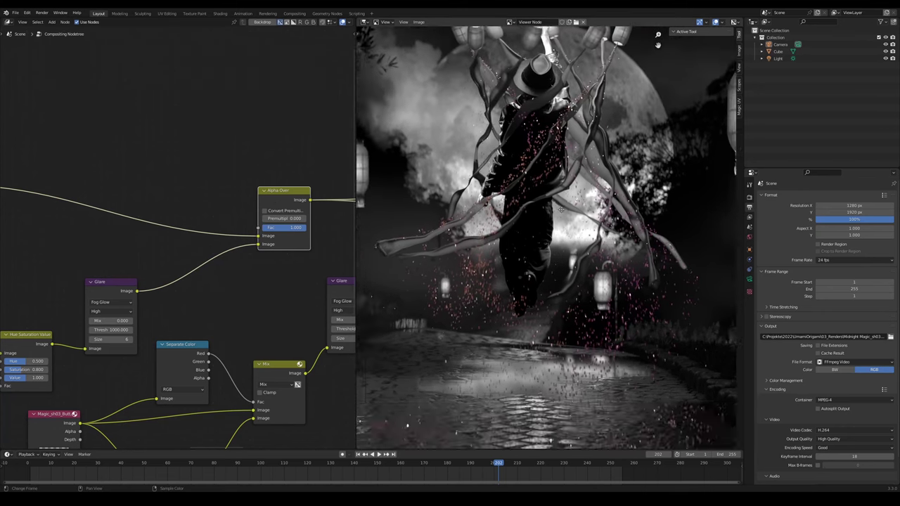
{"action": "scroll", "coordinate": [566, 227], "scroll_direction": "down", "scroll_amount": 4}
{"action": "scroll", "coordinate": [569, 238], "scroll_direction": "up", "scroll_amount": 2}
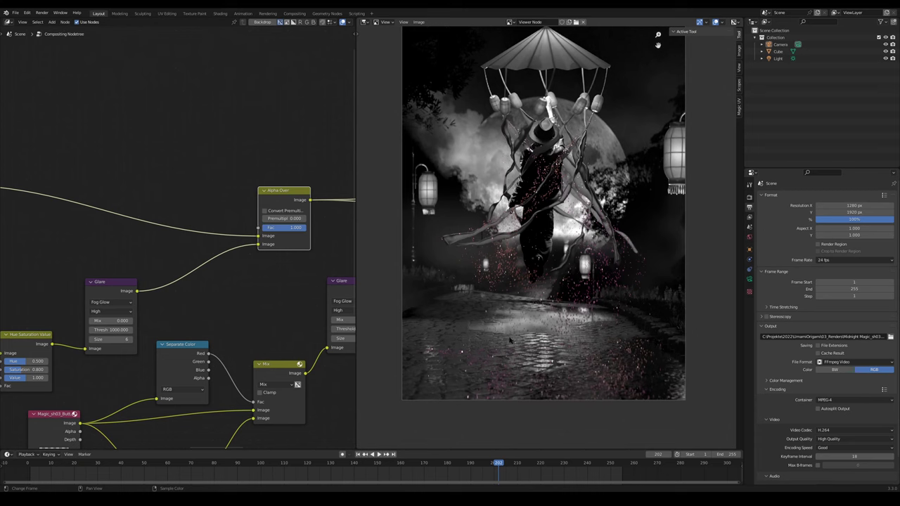
- Preview the butterfly pass and its Fog Glow Glare node, followed by the Alpha Over node feeding Chromatic Abberation
{"action": "middle_click_drag", "start_coordinate": [265, 312], "coordinate": [244, 227]}
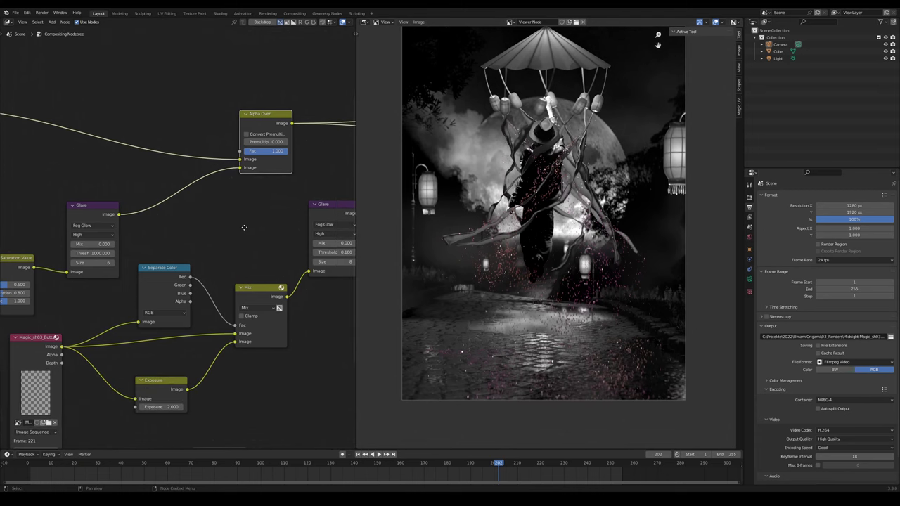
{"action": "left_click", "coordinate": [33, 354], "text": "ctrl+shift"}
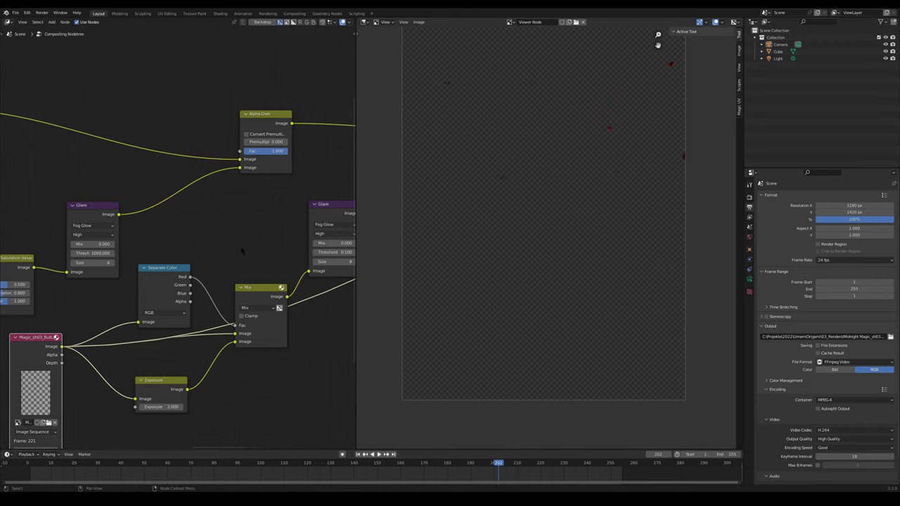
{"action": "middle_click_drag", "start_coordinate": [242, 251], "coordinate": [104, 318]}
{"action": "left_click", "coordinate": [202, 282], "text": "ctrl+shift"}
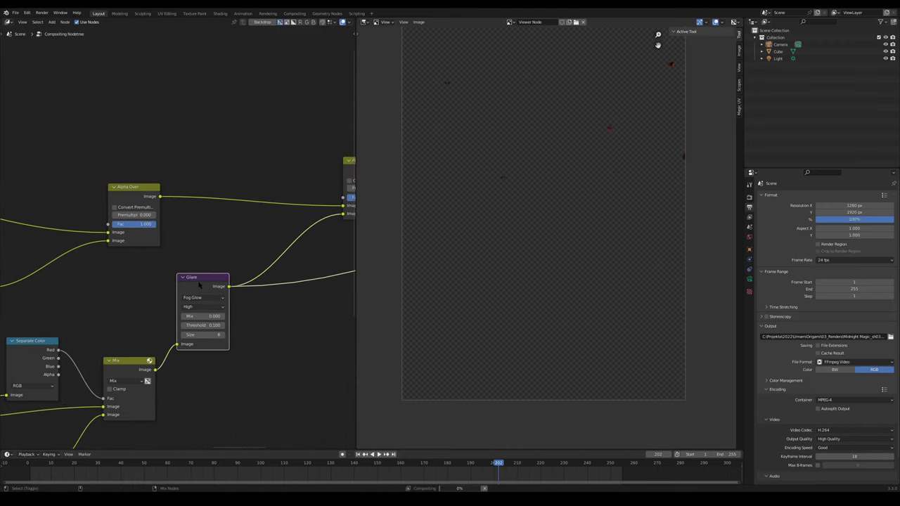
{"action": "middle_click_drag", "start_coordinate": [313, 220], "coordinate": [140, 272]}
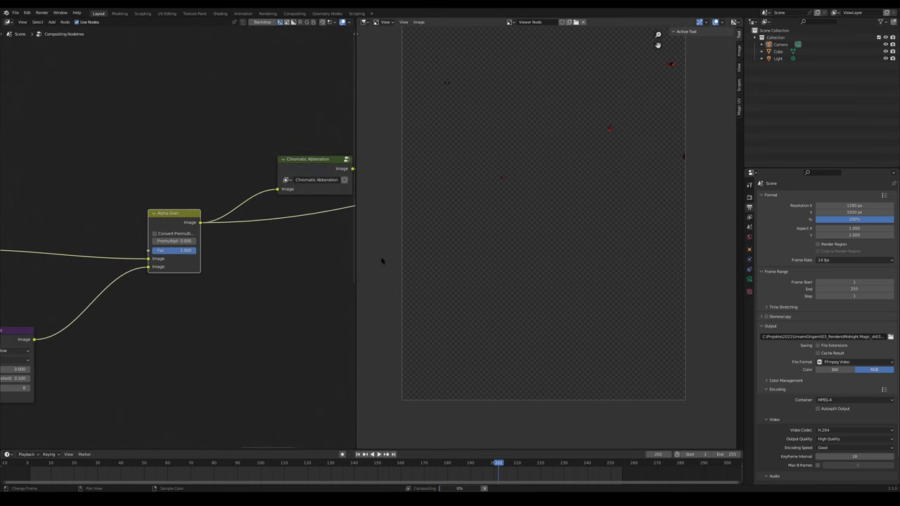